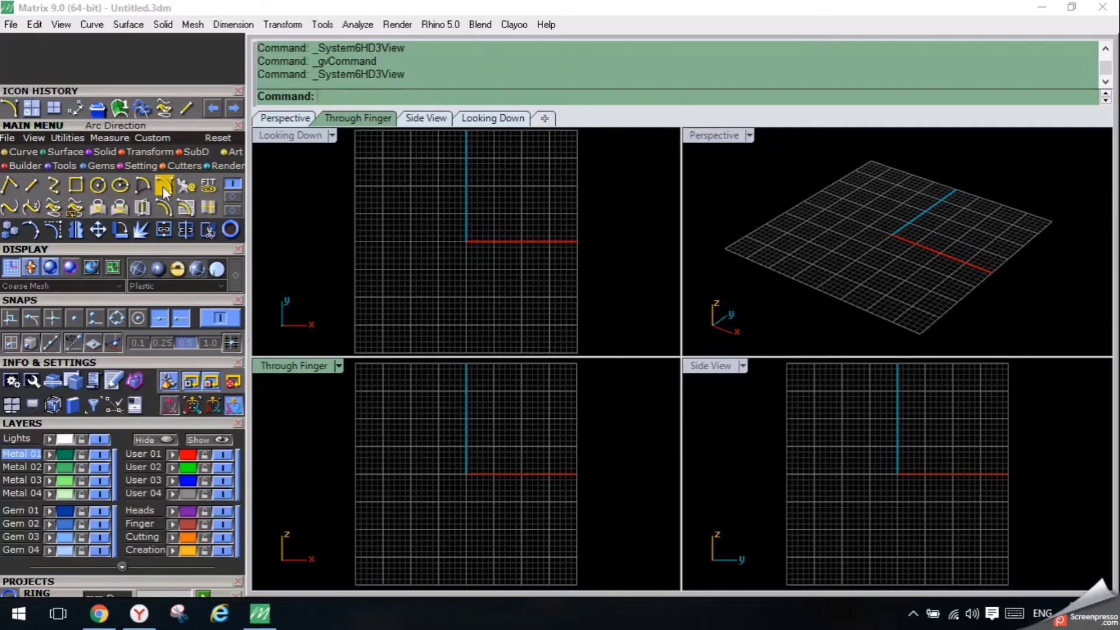
Draw an arc by start, end and direction in the Looking Down view, from two grid squares above the origin to two below, bulging toward negative X.
click(163, 186)
double_click(288, 135)
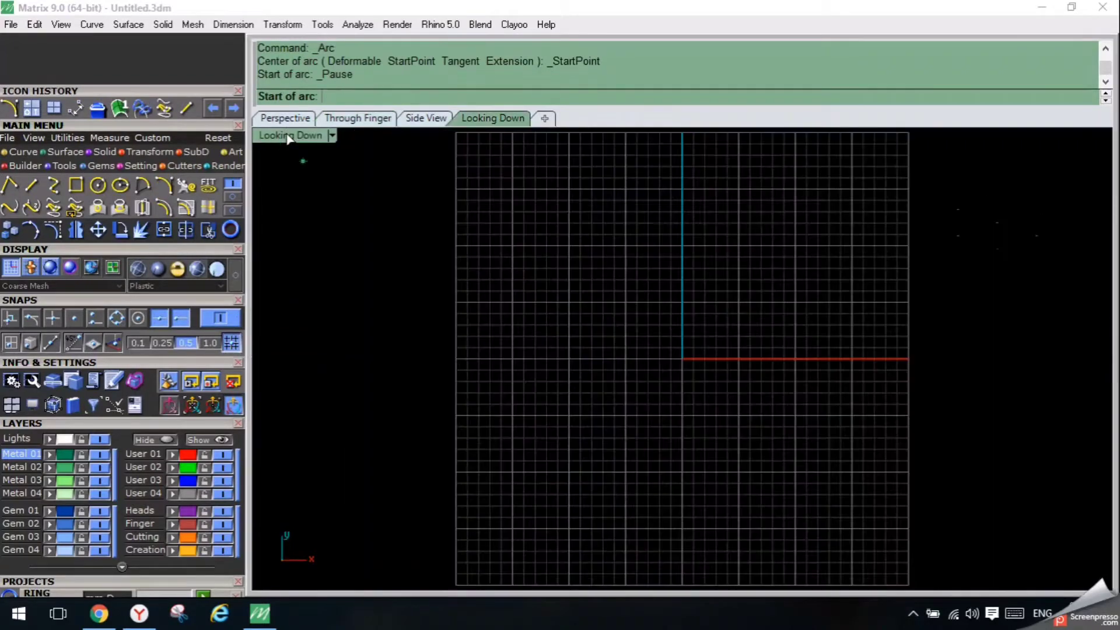
scroll(724, 401, up, 10)
right_drag(582, 387, 563, 545)
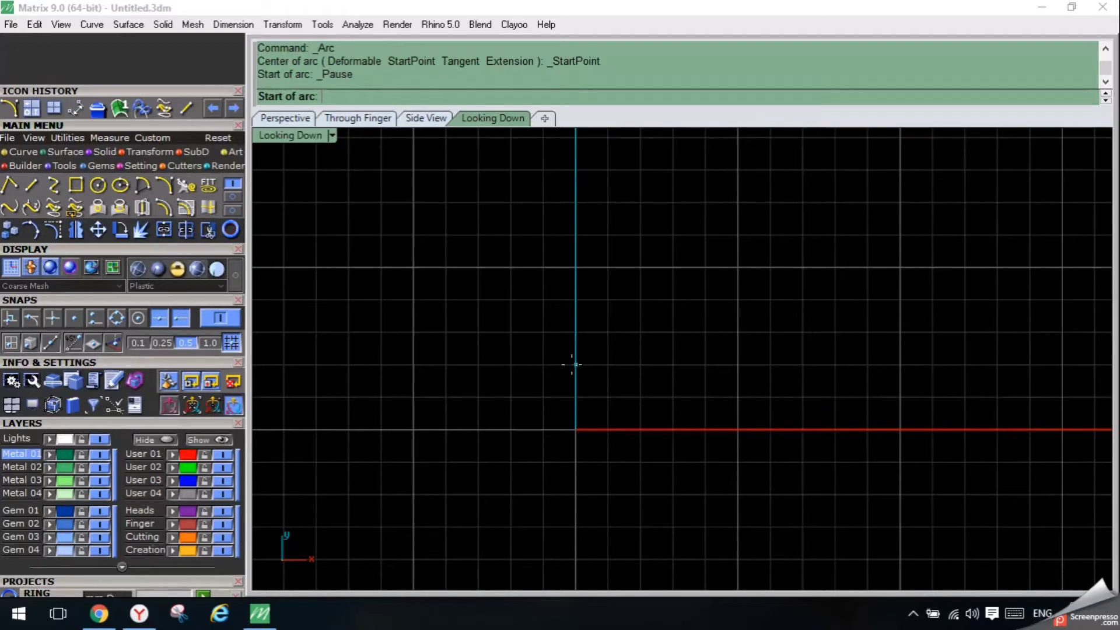
click(574, 365)
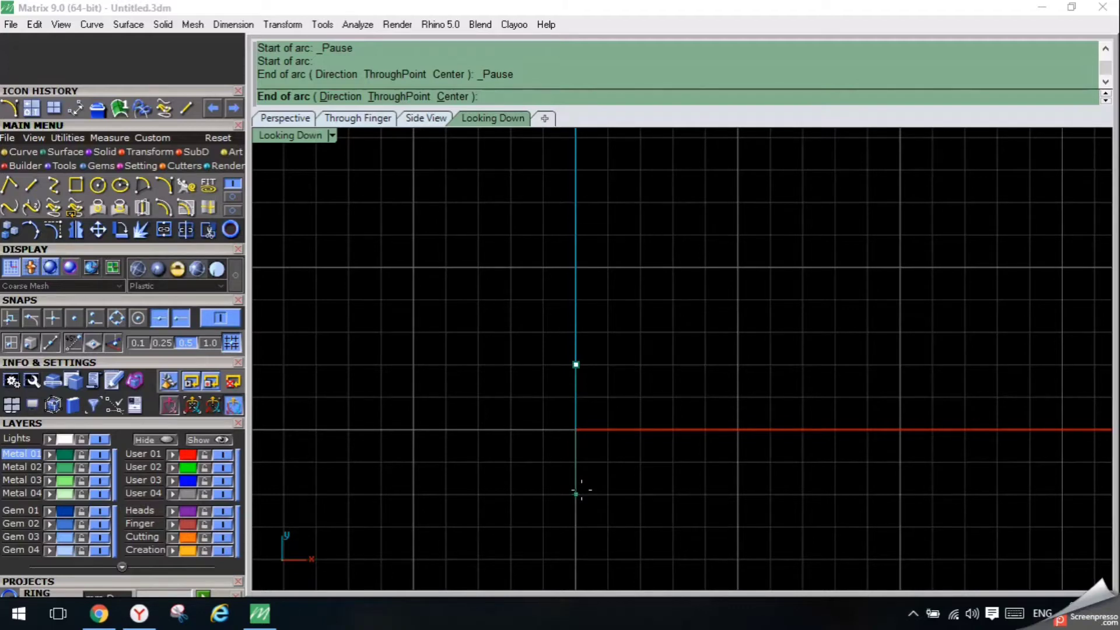
click(575, 493)
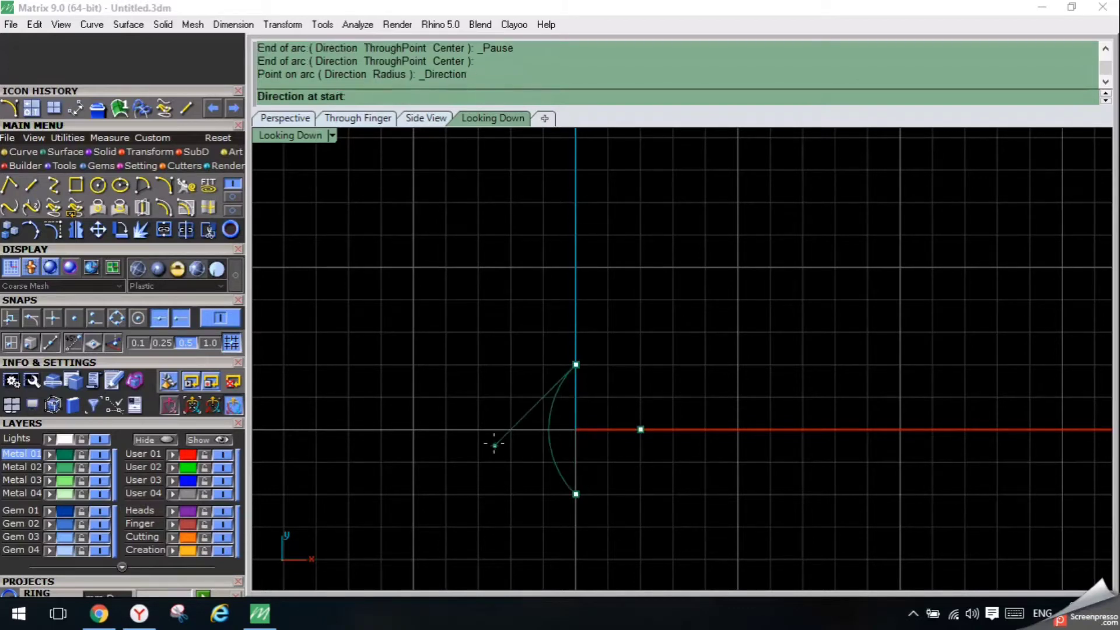
click(478, 413)
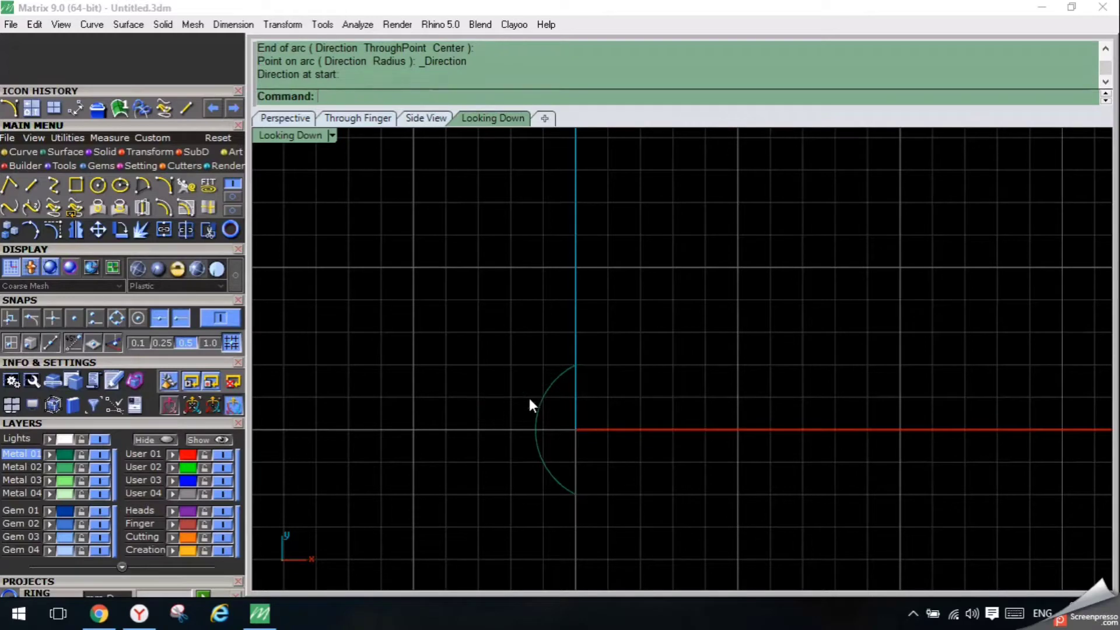
Mirror the arc across the Y axis and join both arcs into one closed leaf-shaped curve.
click(547, 389)
key(ctrl+h)
key(Escape)
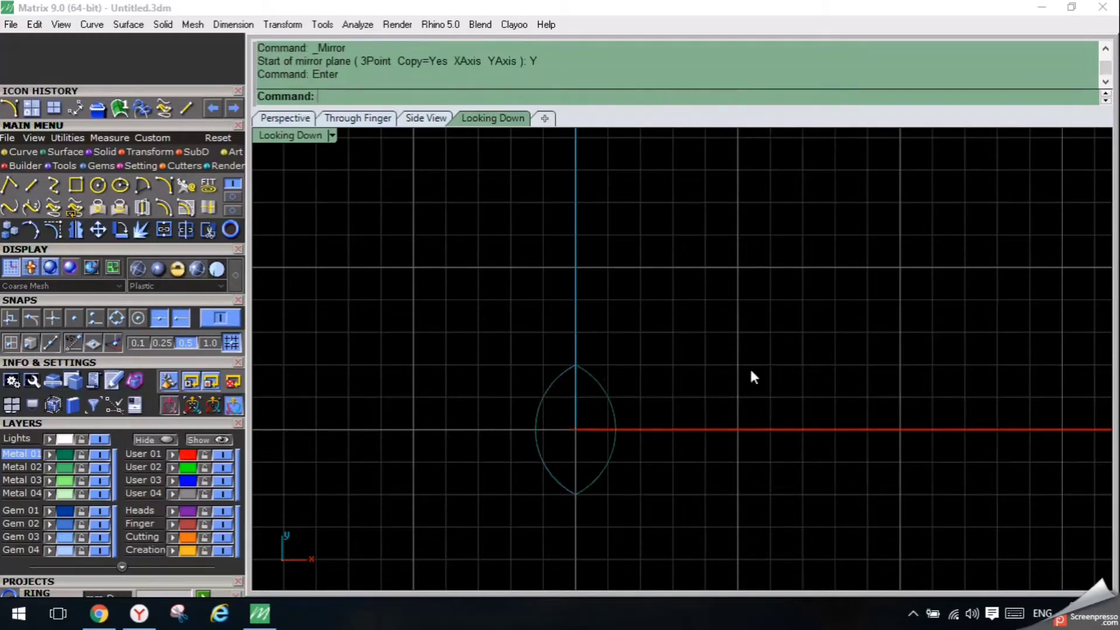
right_drag(645, 397, 594, 365)
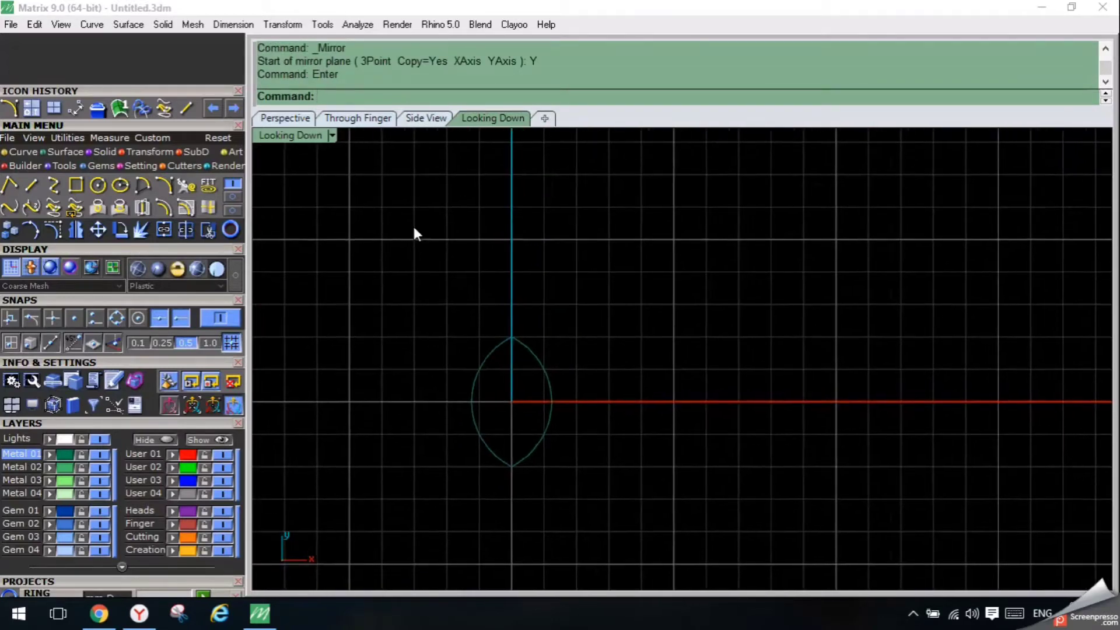
click(473, 375)
shift+click(547, 383)
key(ctrl+j)
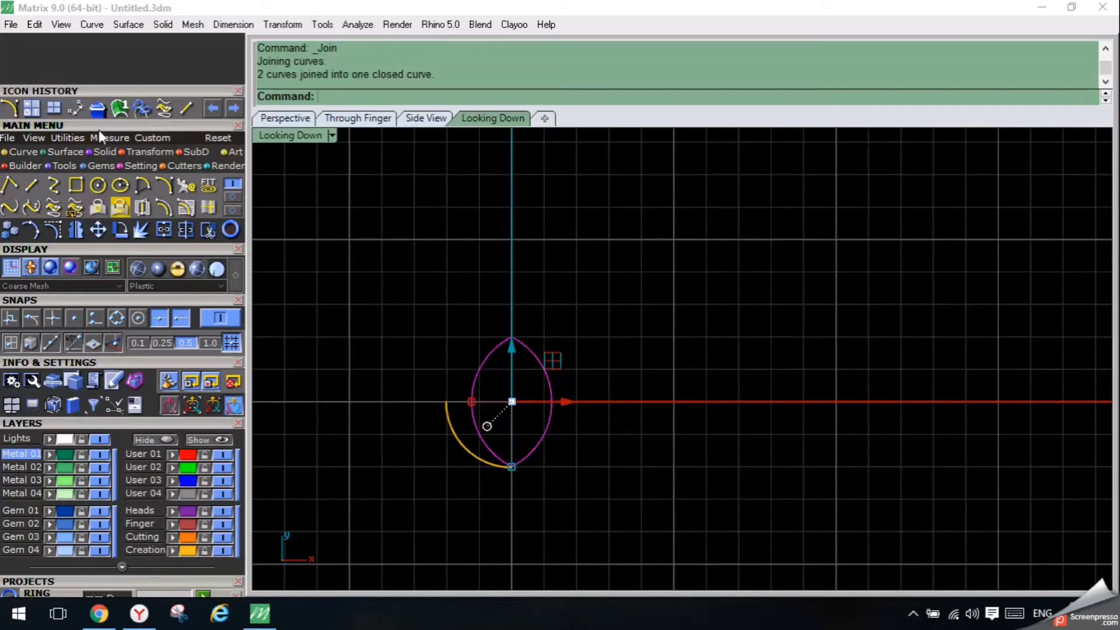
Create a planar surface from the closed leaf curve and show it in the Perspective view.
click(75, 152)
click(72, 185)
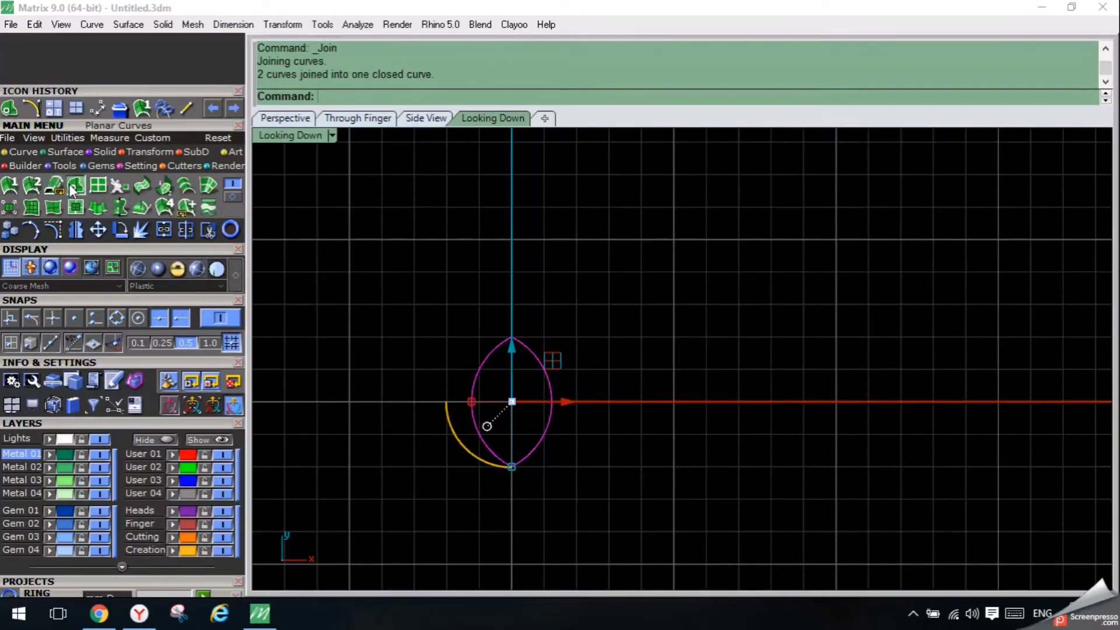
click(285, 118)
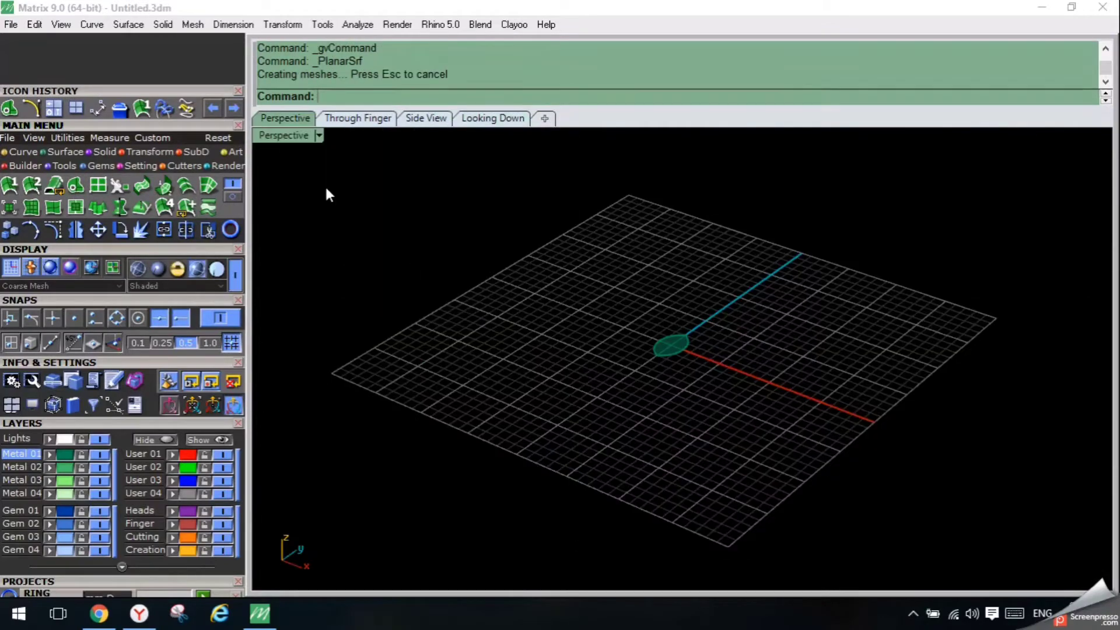
Offset the leaf surface by 0.2 on both sides as a solid, and offset the resulting solid outward by 0.1.
right_drag(547, 286, 513, 301)
scroll(683, 347, up, 8)
right_drag(679, 348, 502, 298)
click(671, 310)
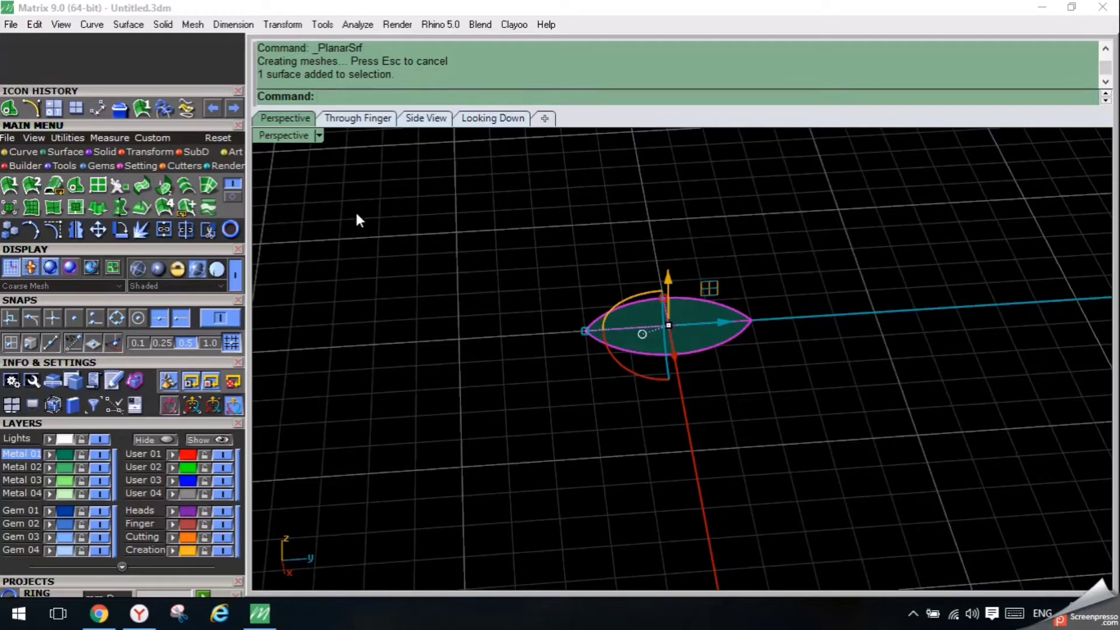
click(233, 198)
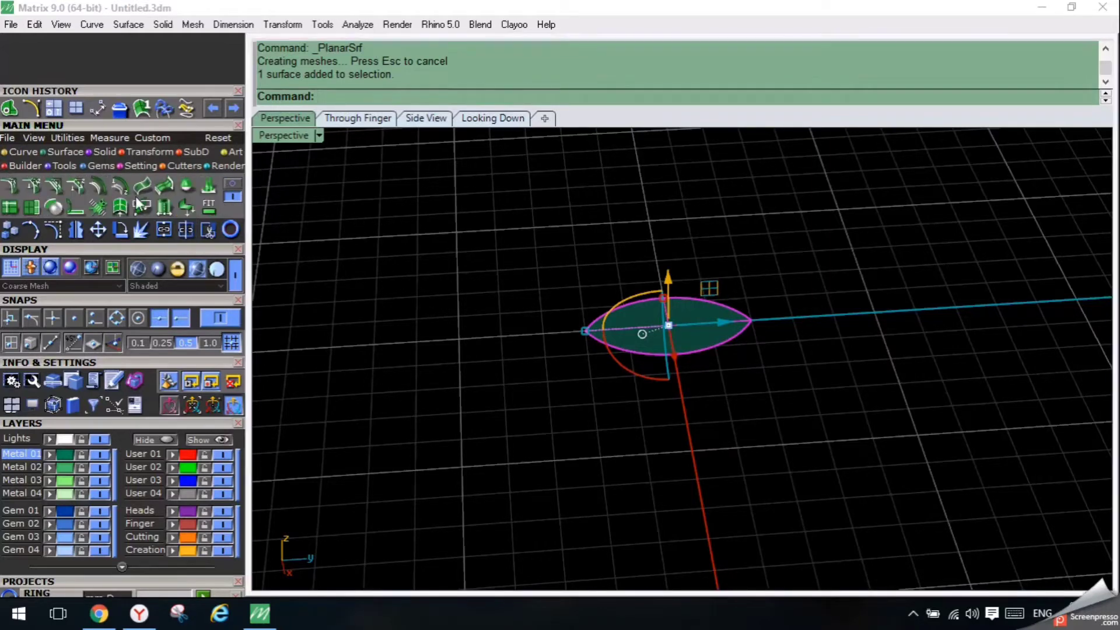
click(97, 188)
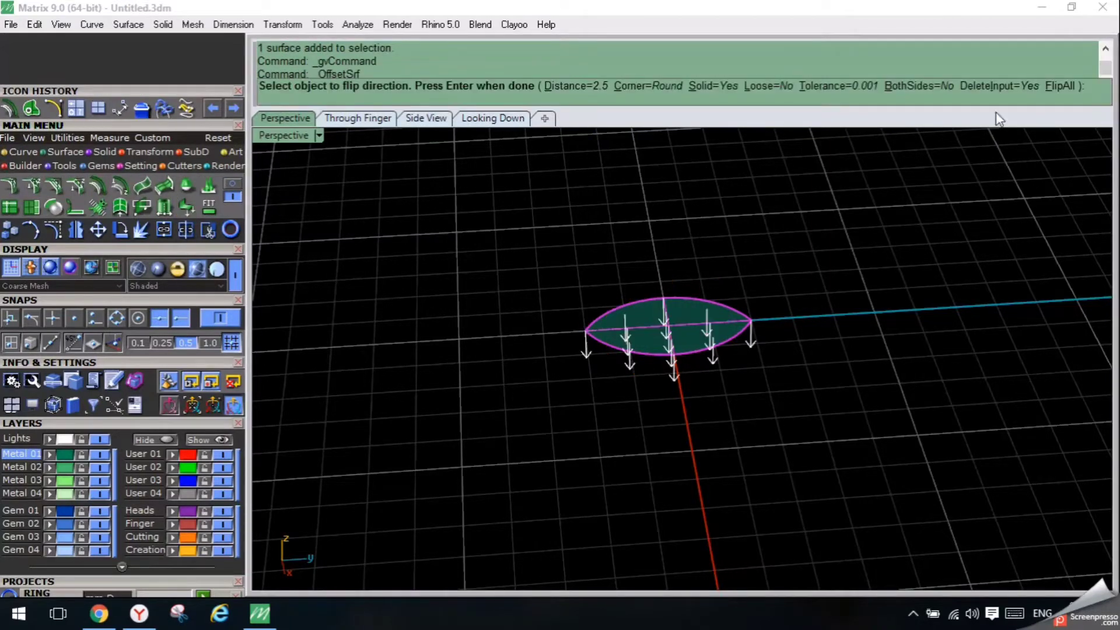
click(1058, 86)
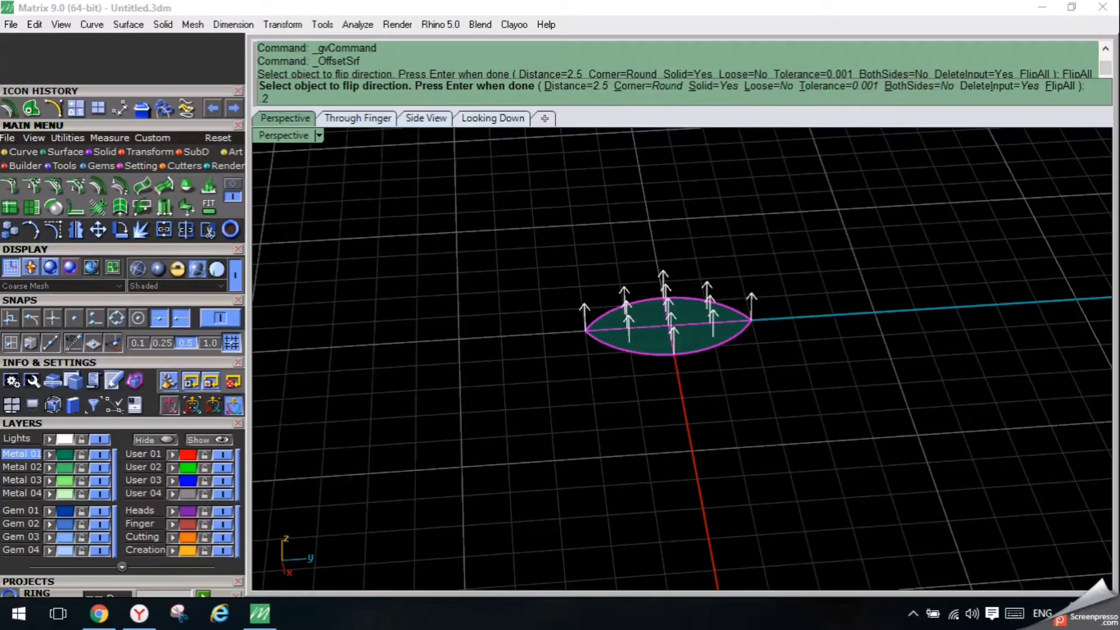
click(932, 86)
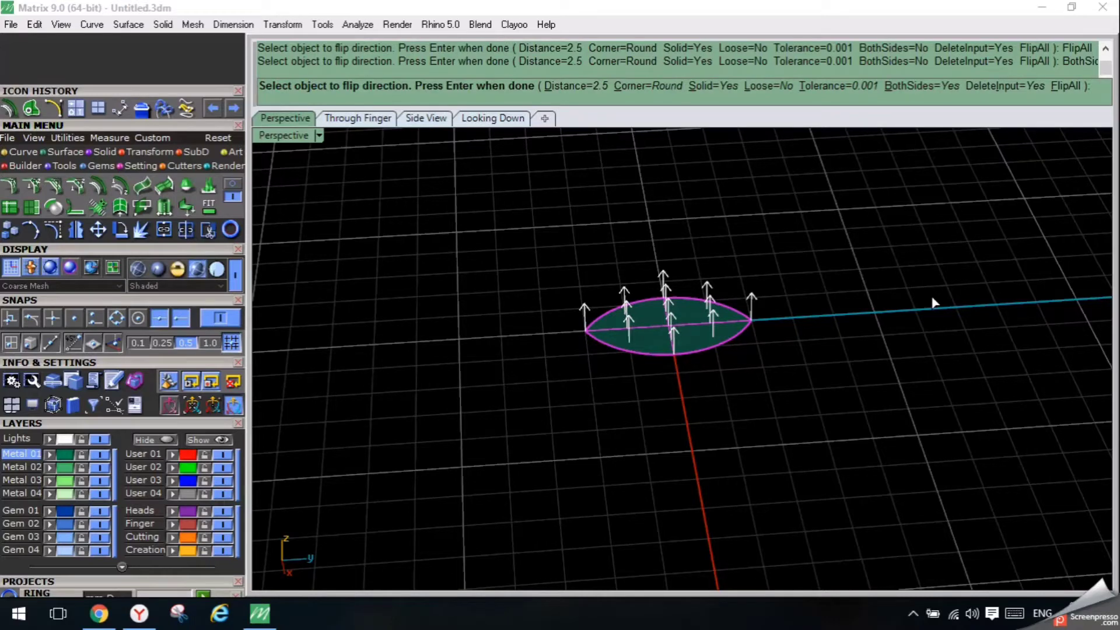
key(Return)
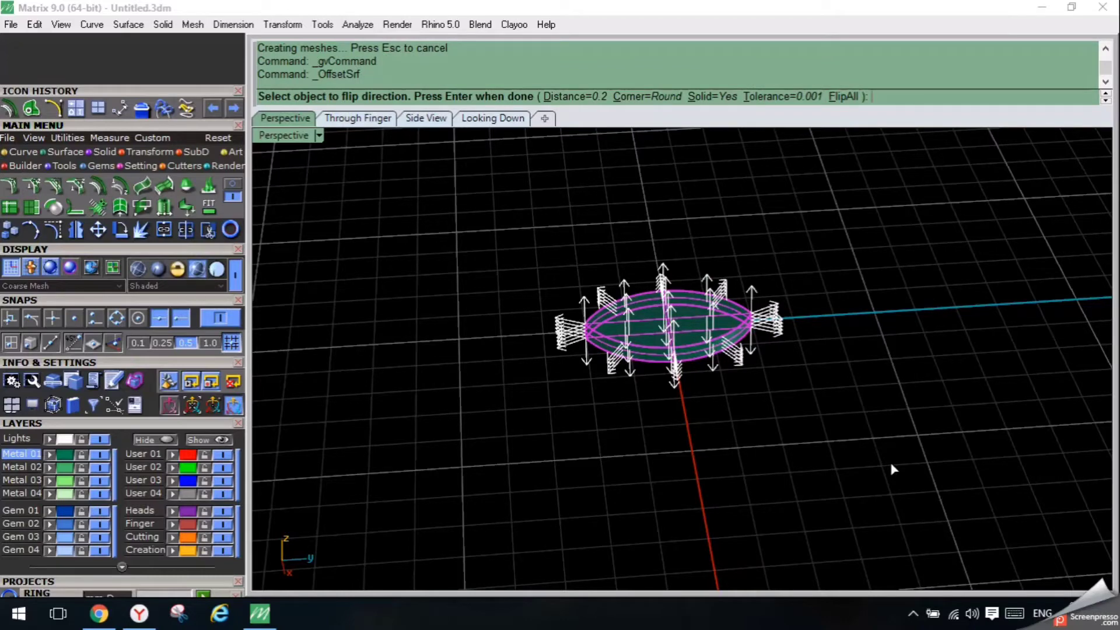
key(Return)
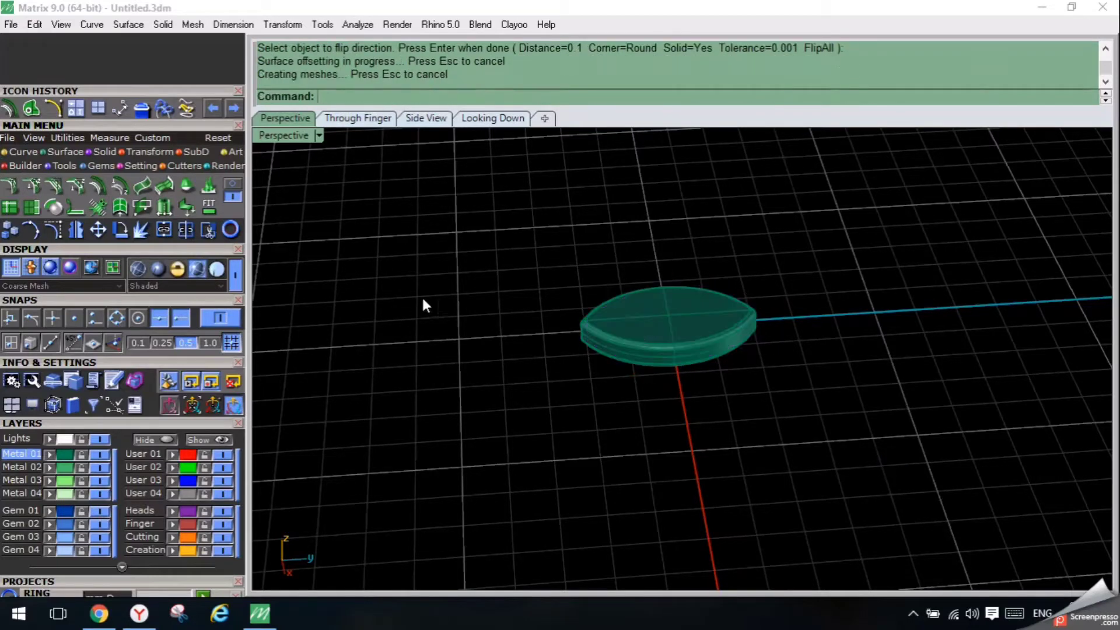
Measure the leaf solid's thickness in the Through Finger view with an aligned dimension.
click(373, 117)
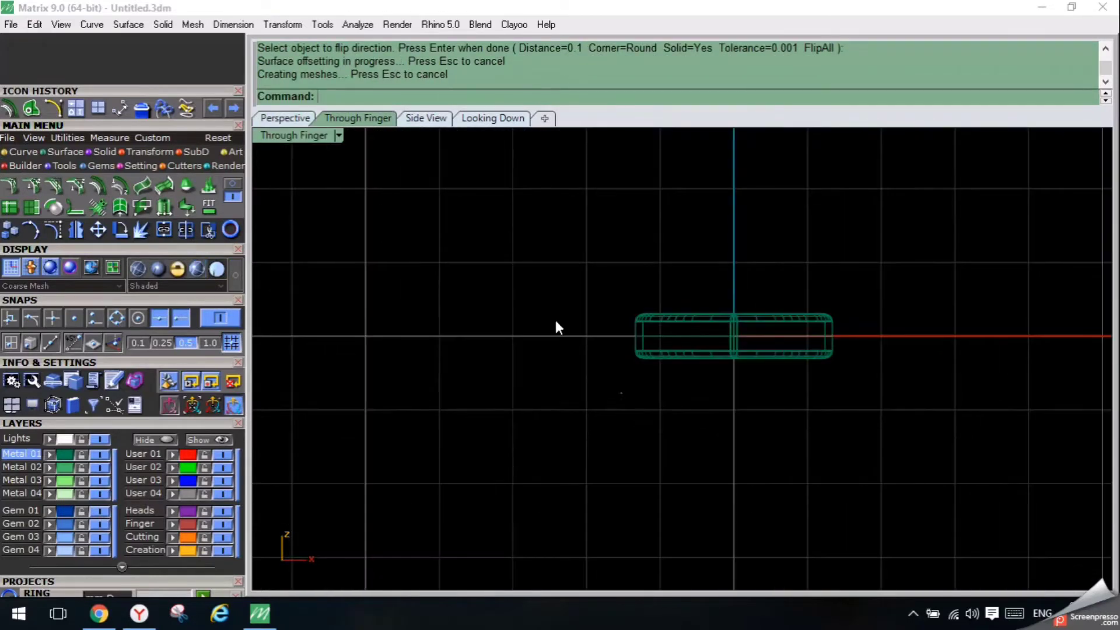
click(247, 27)
click(262, 71)
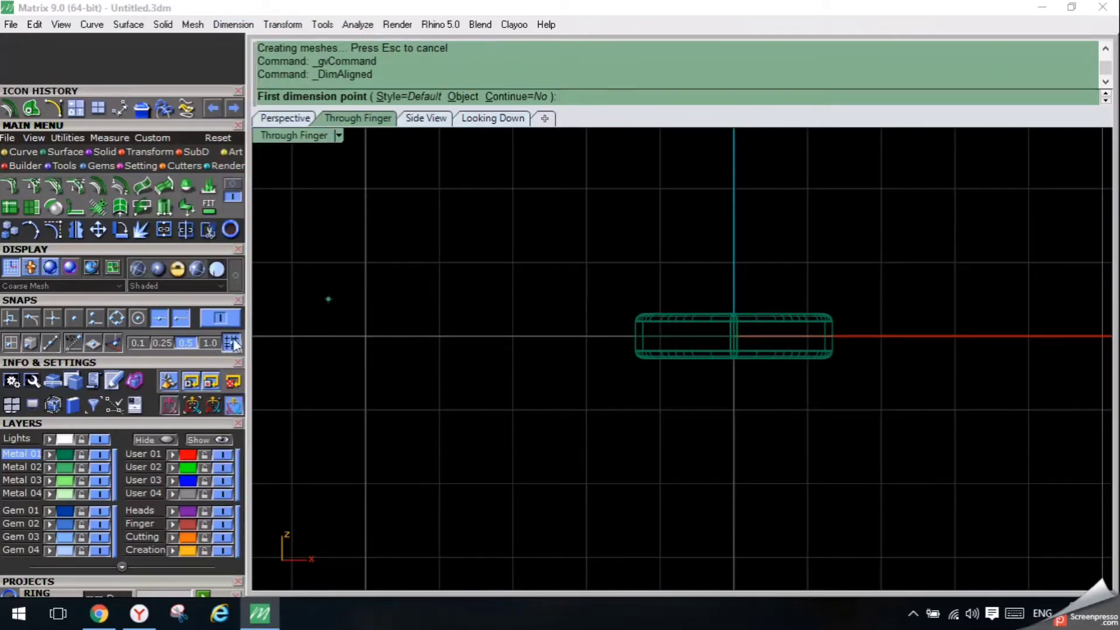
click(642, 314)
click(643, 358)
key(Escape)
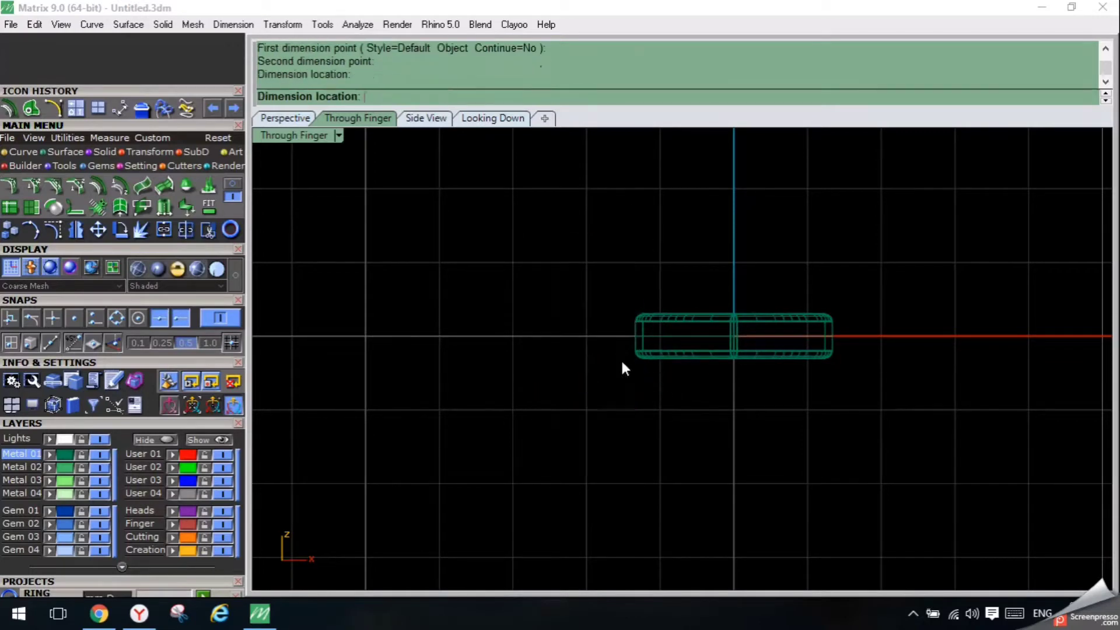
click(303, 119)
right_drag(541, 332, 555, 329)
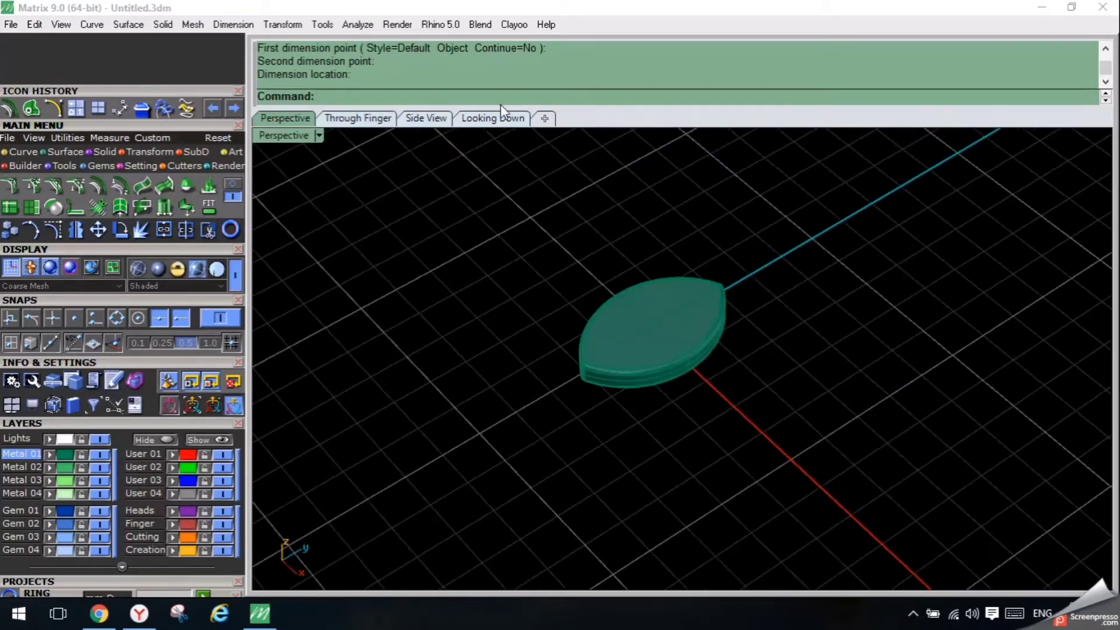
Apply CageEdit to all the leaf objects using a control line between the two tips, with degree 3, 4 points and a global region.
click(504, 116)
drag(630, 320, 455, 488)
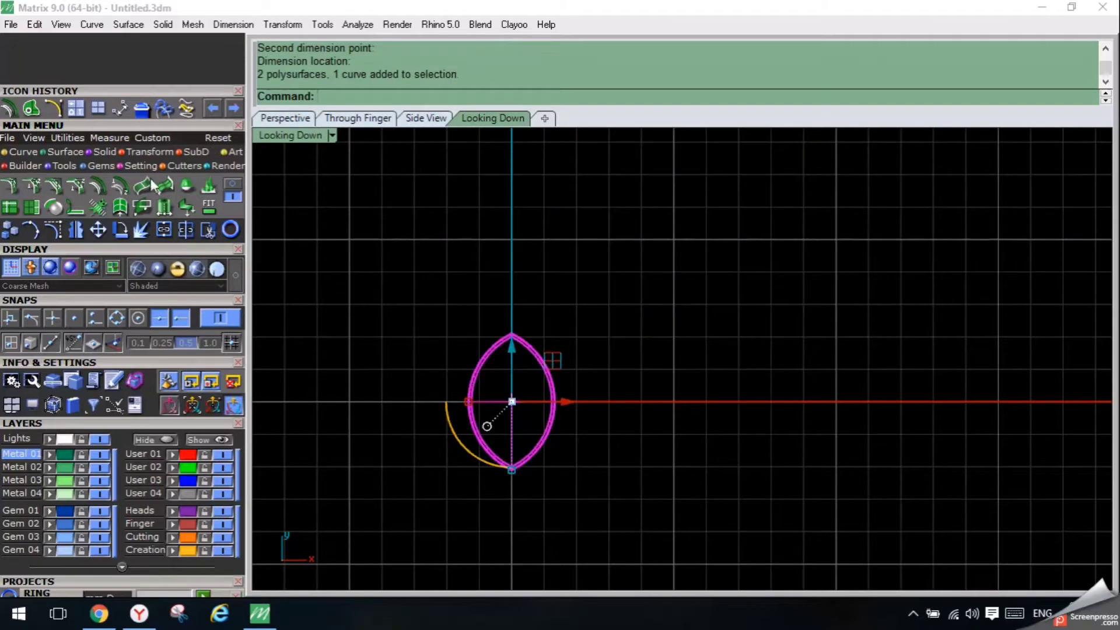
click(135, 152)
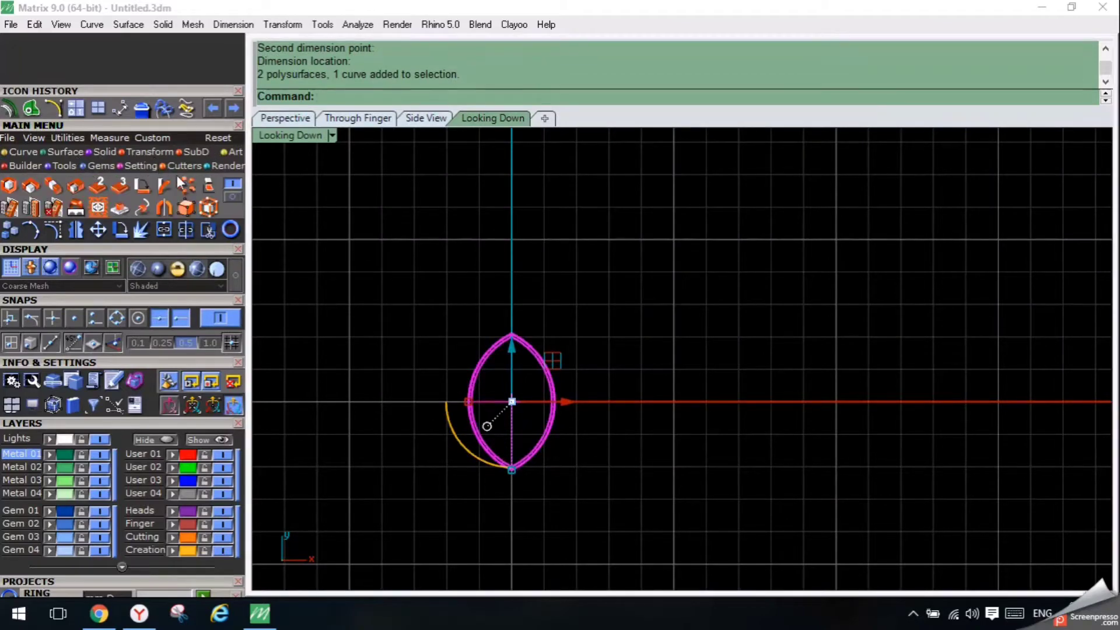
click(208, 207)
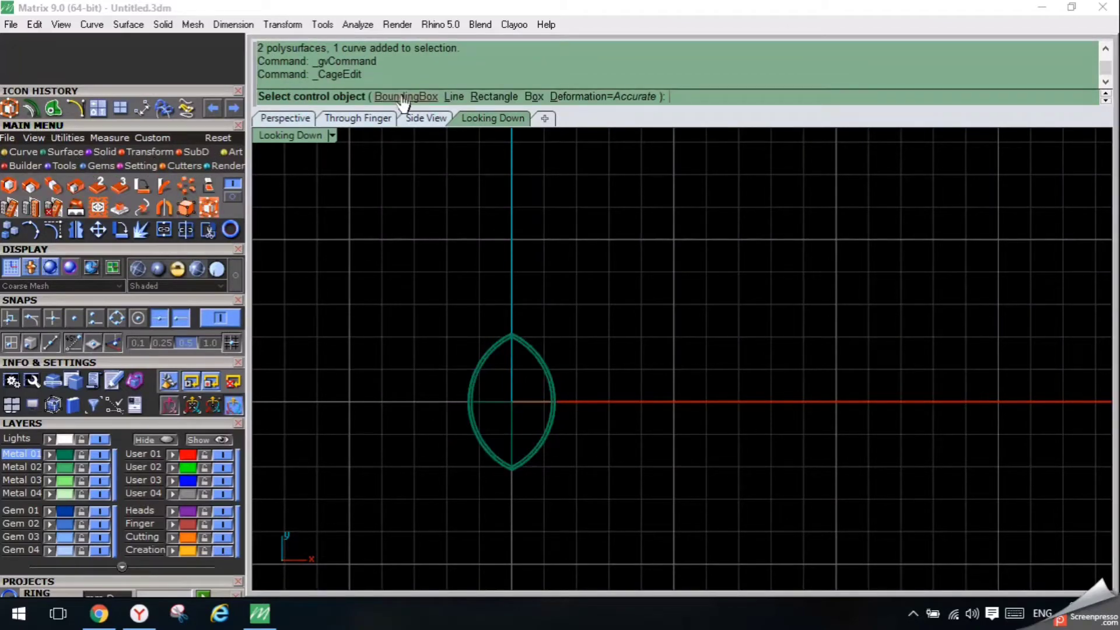
click(453, 96)
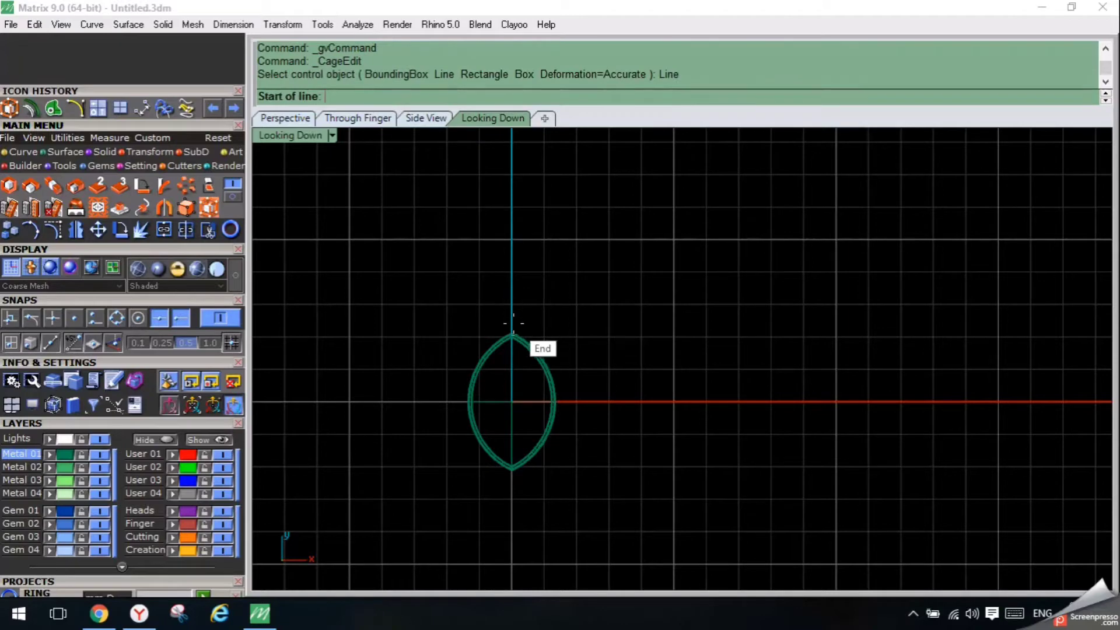
scroll(513, 326, up, 3)
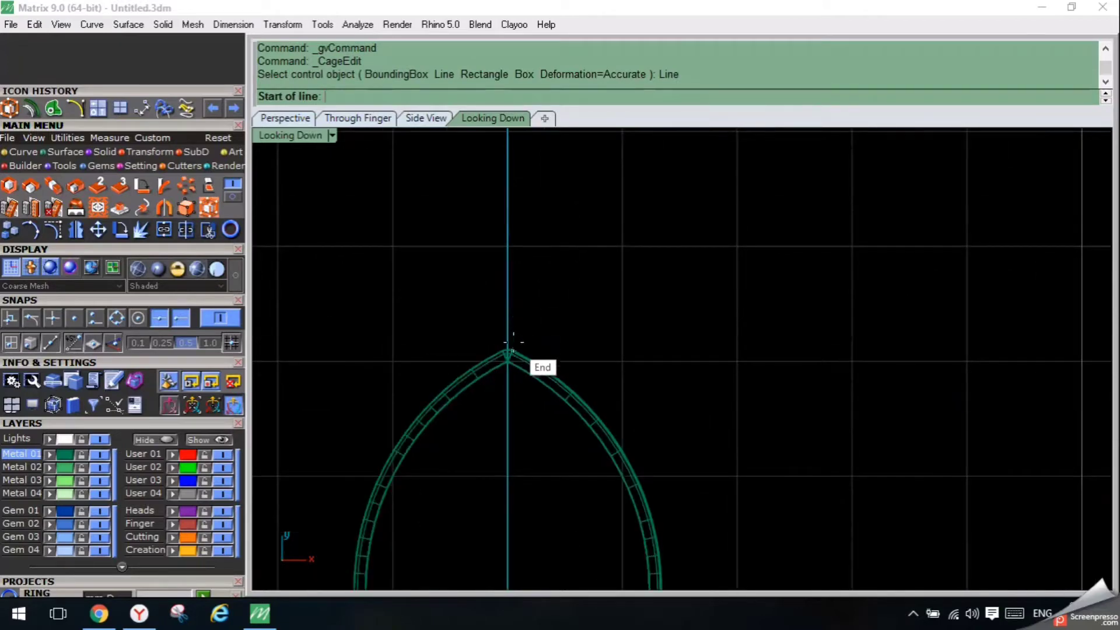
click(509, 348)
scroll(622, 352, down, 10)
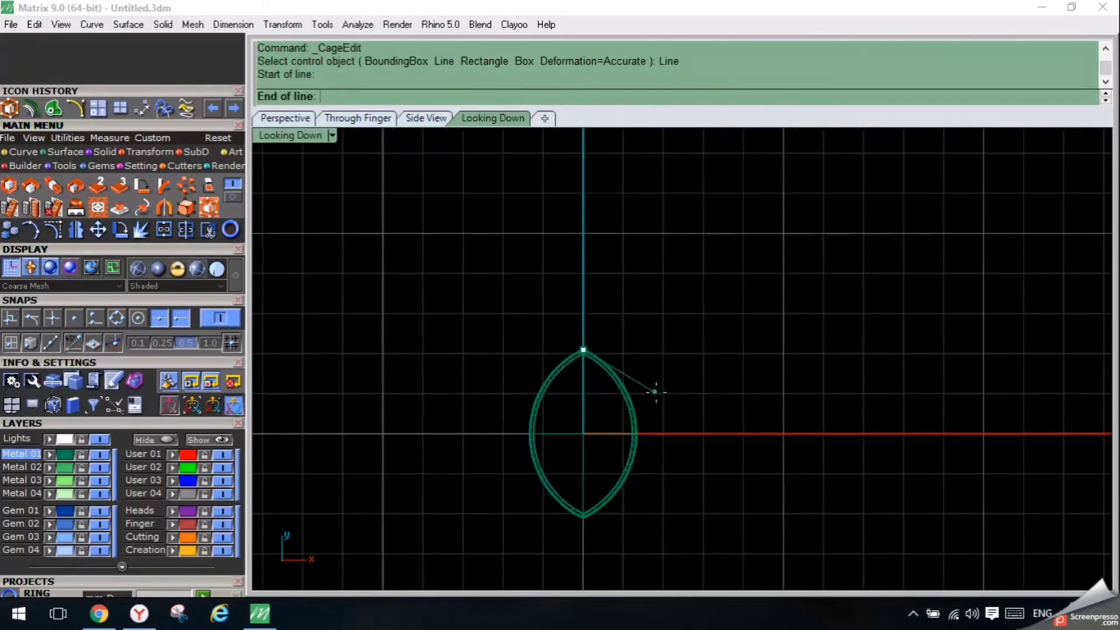
right_drag(655, 393, 686, 183)
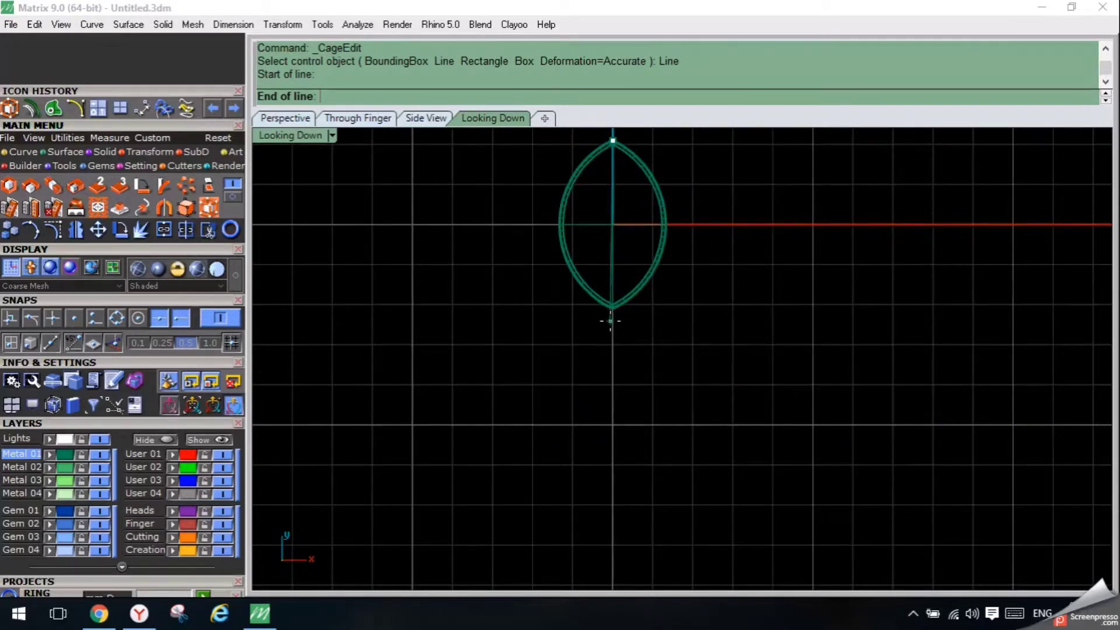
scroll(611, 322, up, 3)
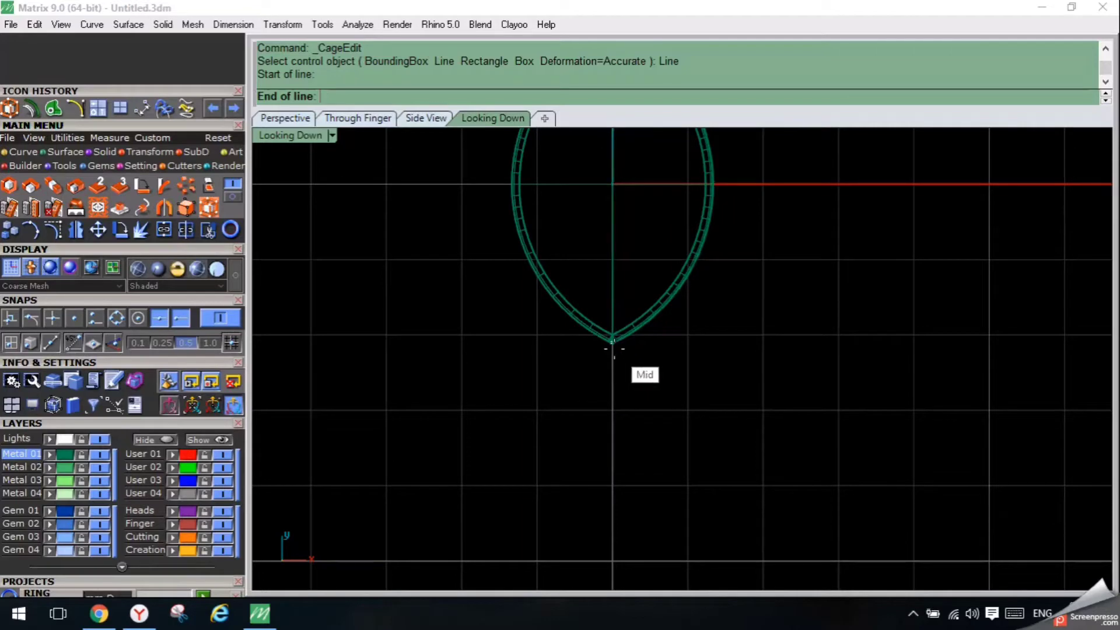
click(616, 351)
click(408, 120)
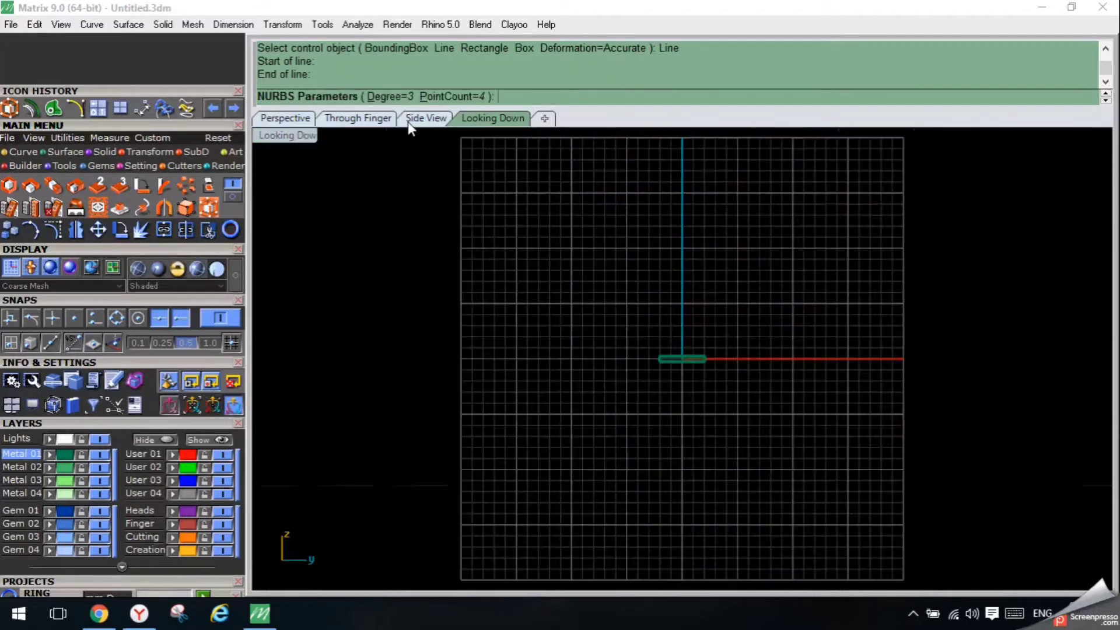
key(Return)
key(Return)
In the Side View, raise the two middle cage points to arch the leaf, and lift the cage point at its positive-Y end.
right_drag(648, 312, 572, 393)
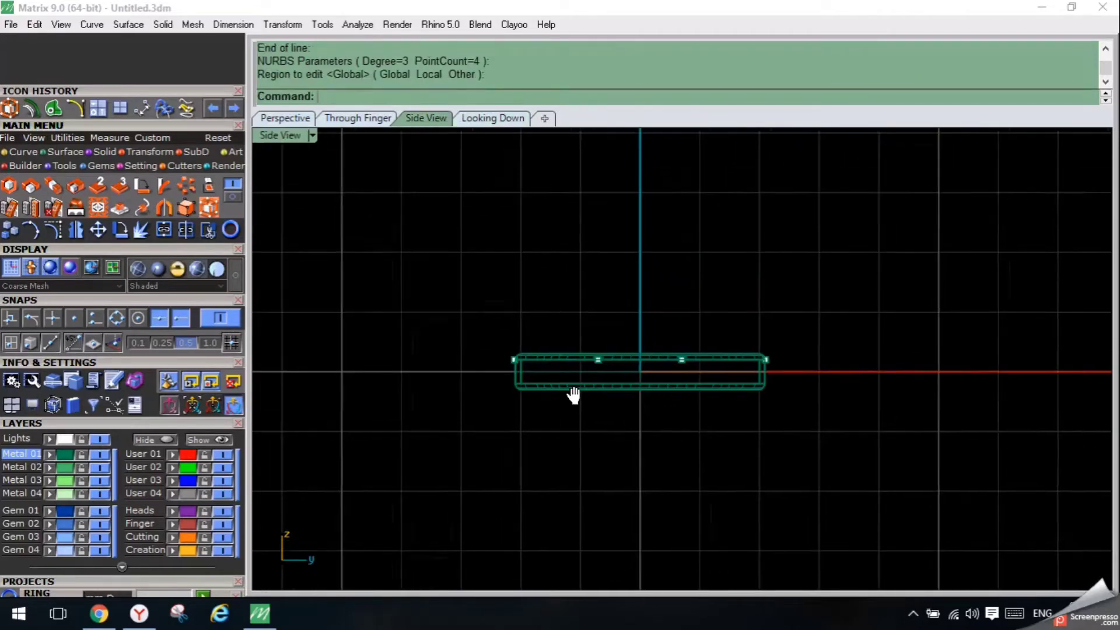
drag(582, 357, 689, 405)
drag(630, 328, 632, 247)
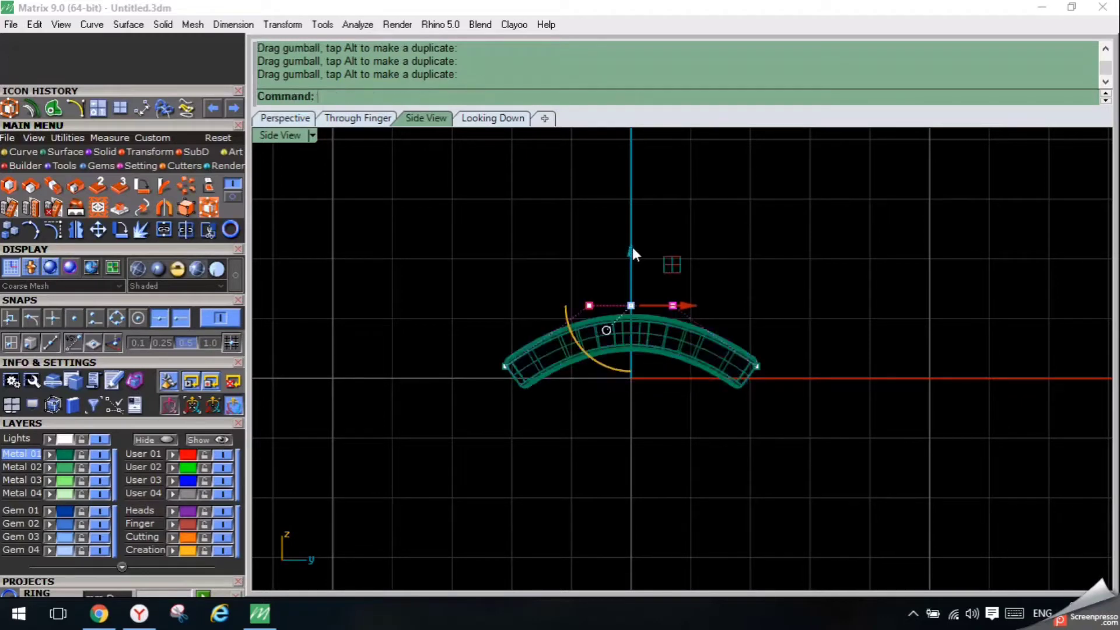
drag(733, 317, 753, 293)
click(284, 118)
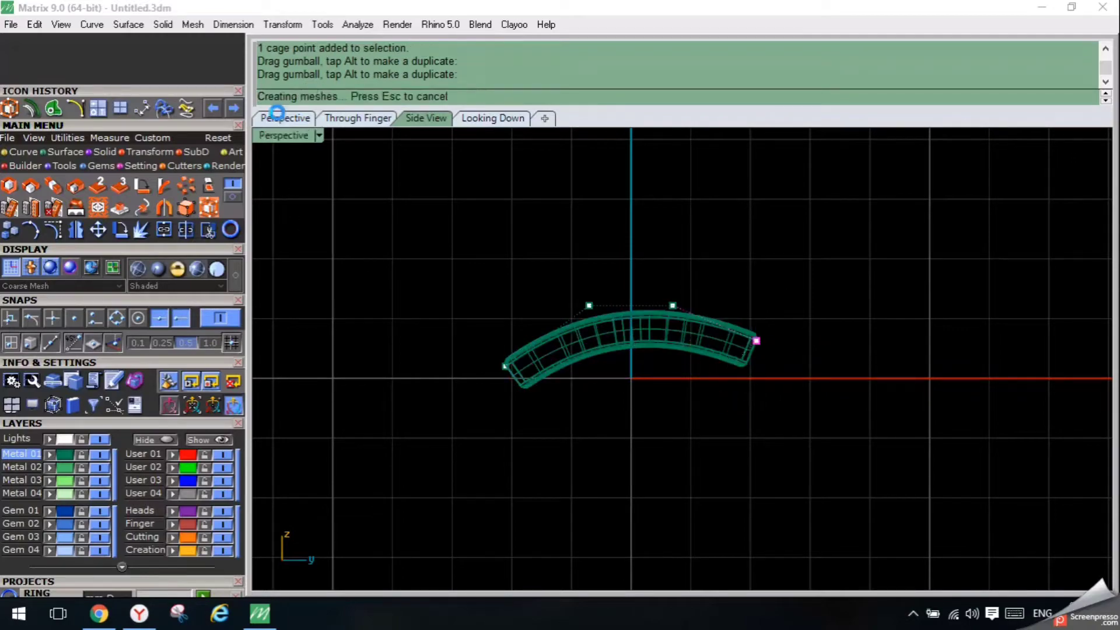
right_drag(421, 289, 392, 190)
Raise the two middle and the positive-Y end cage points, and shift the middle pair further up and slightly toward negative Y.
click(410, 120)
drag(577, 252, 765, 350)
drag(667, 279, 669, 257)
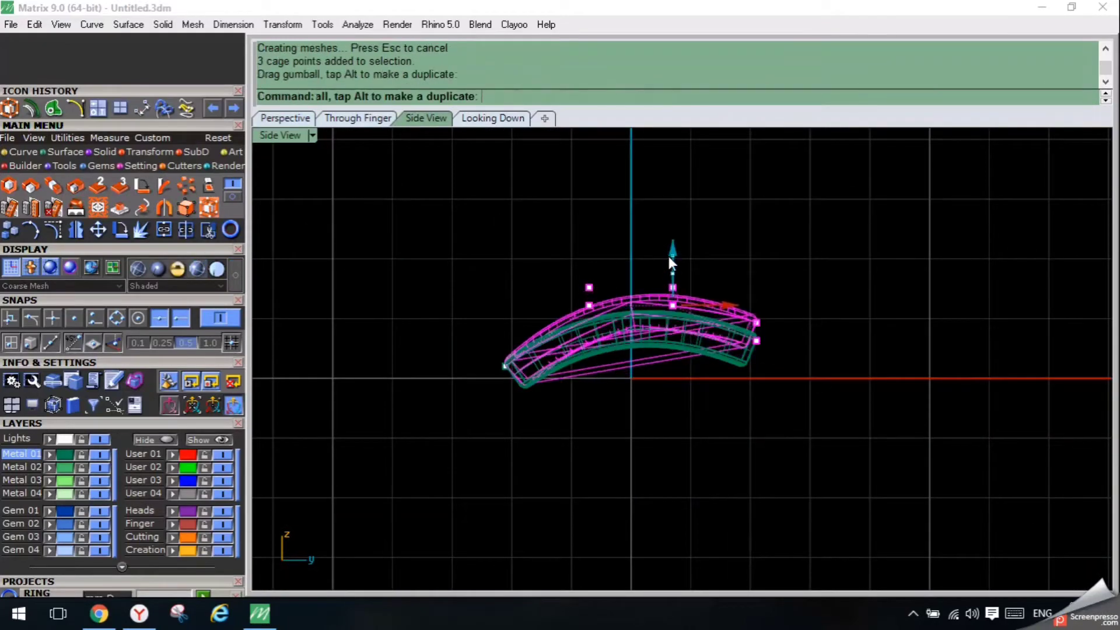
drag(560, 257, 690, 299)
drag(628, 241, 655, 242)
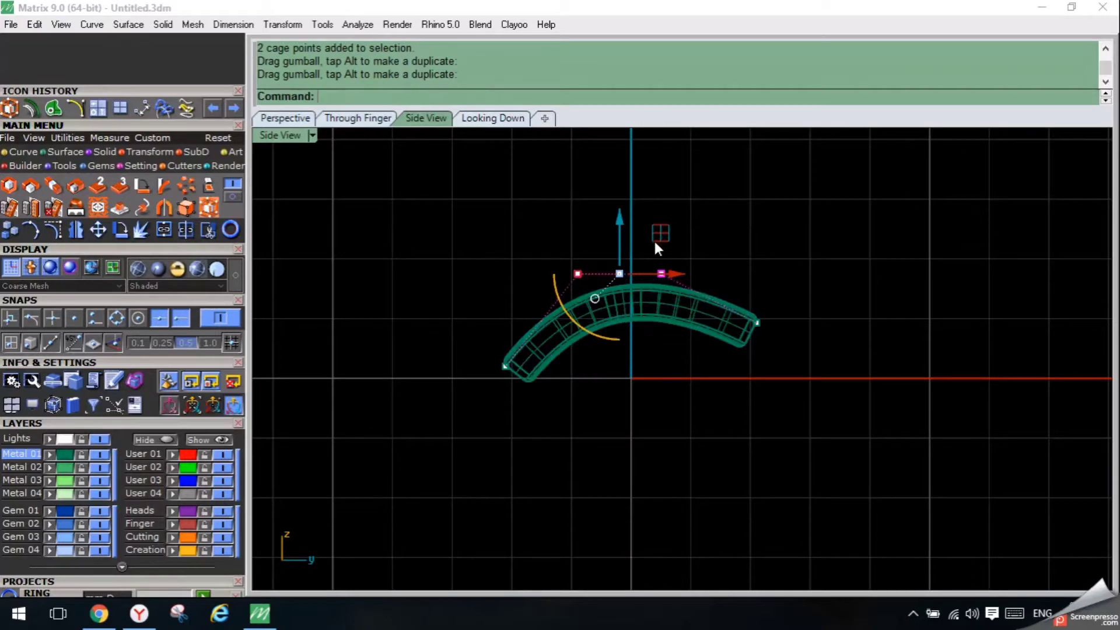
Finish editing the control-line cage points by clearing the selection on the arched leaf.
key(Escape)
key(Escape)
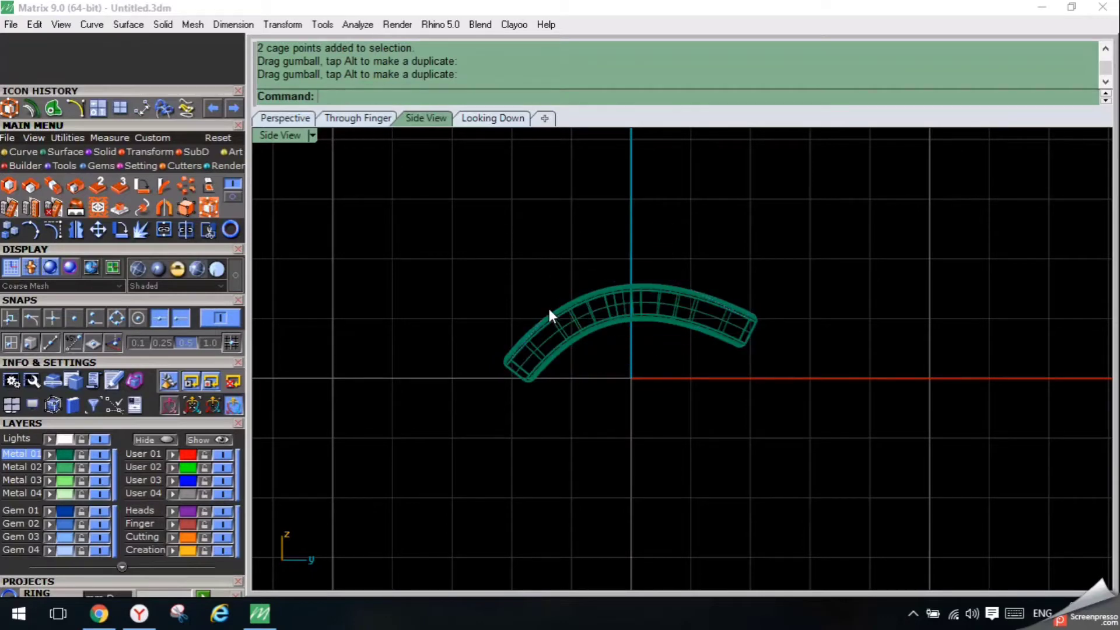
click(548, 309)
key(Escape)
Try a bounding-box CageEdit with World coordinates, 4 points per direction and a global region on the upper leaf solid, and delete its cage.
click(283, 119)
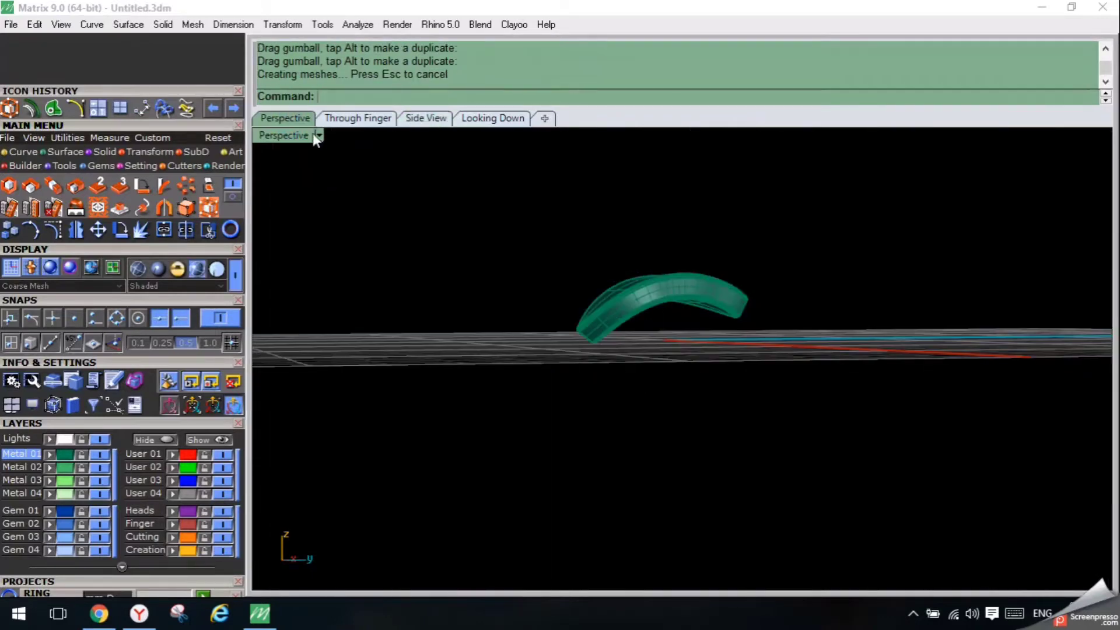
right_drag(464, 202, 612, 262)
click(621, 265)
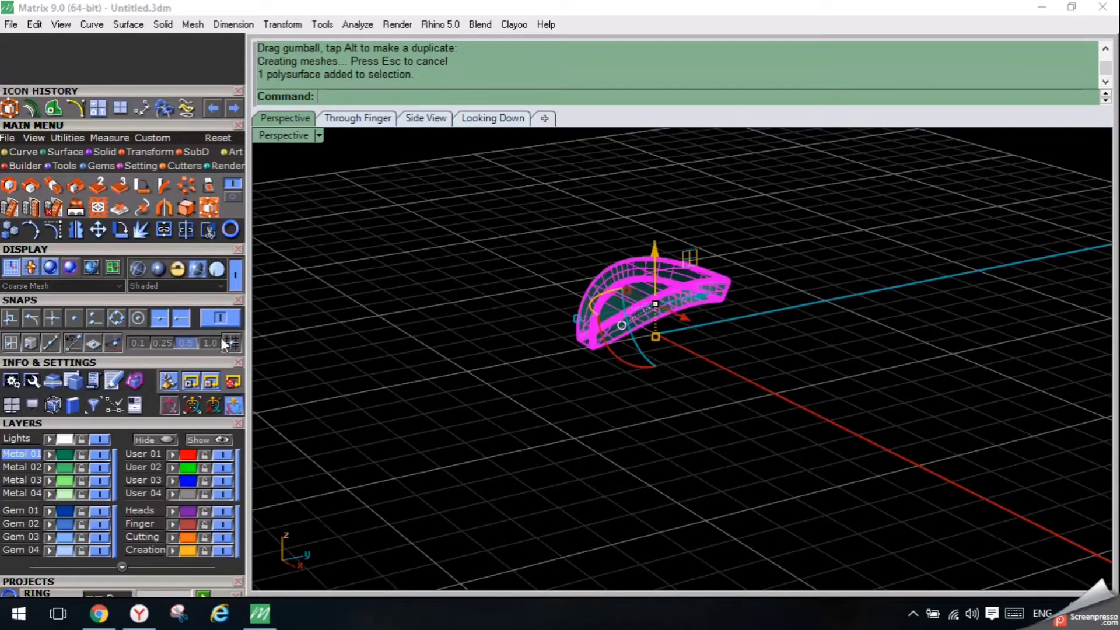
click(181, 198)
click(394, 97)
right_click(416, 242)
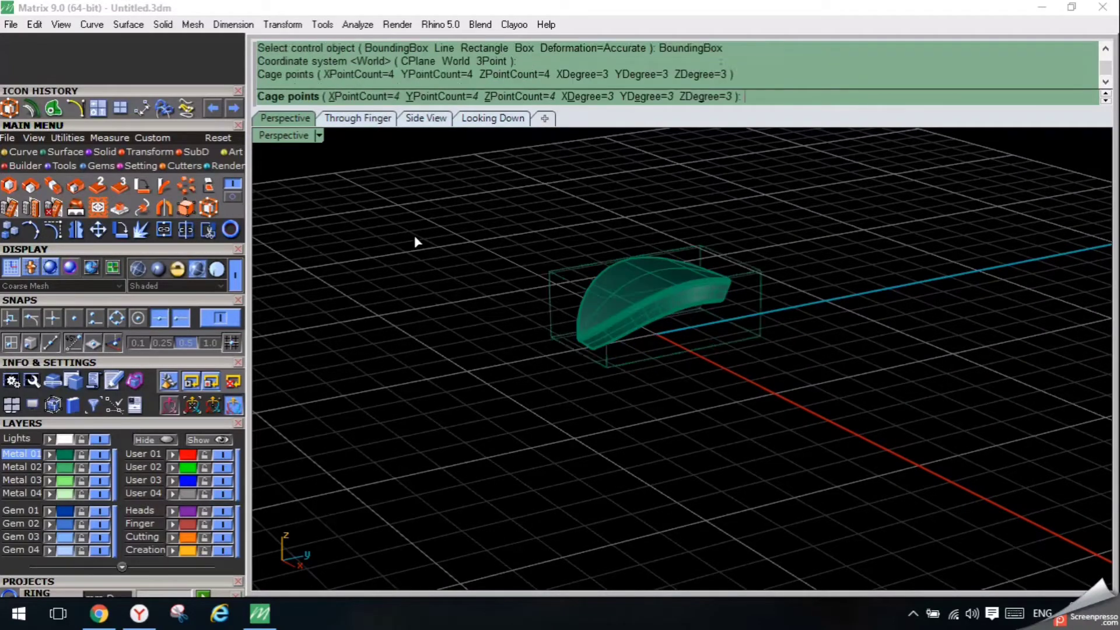
right_click(414, 237)
right_click(413, 232)
right_drag(413, 233, 545, 251)
click(493, 119)
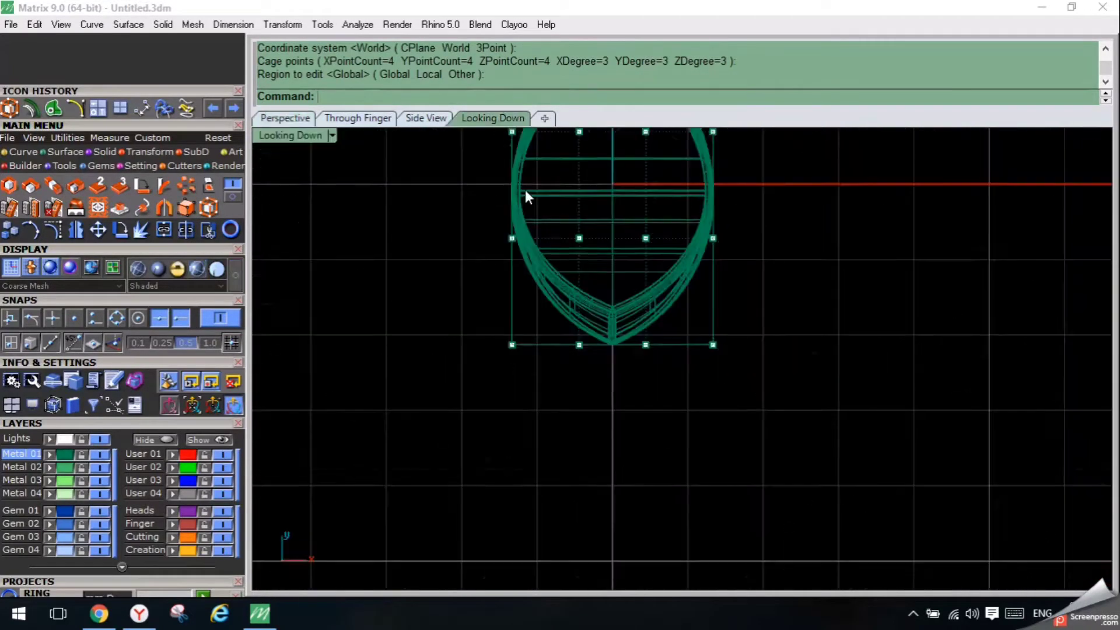
right_drag(525, 190, 517, 439)
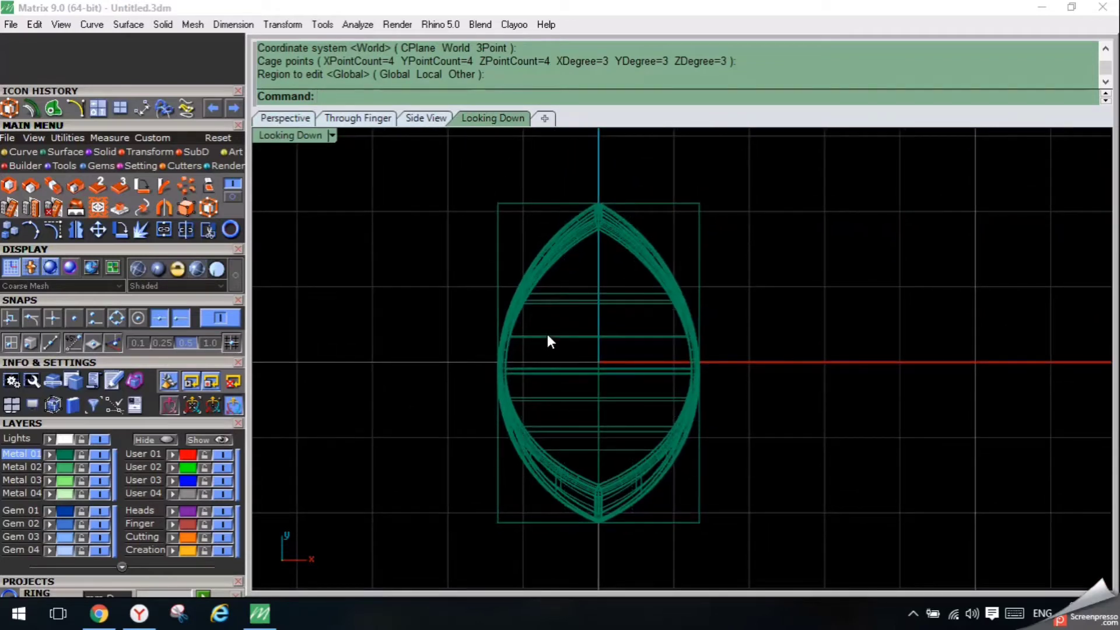
click(507, 238)
key(Delete)
Apply CageEdit to the upper leaf solid using its bounding box, World coordinates, 5 points in X, Y and Z, degree 3 and a global region.
click(628, 240)
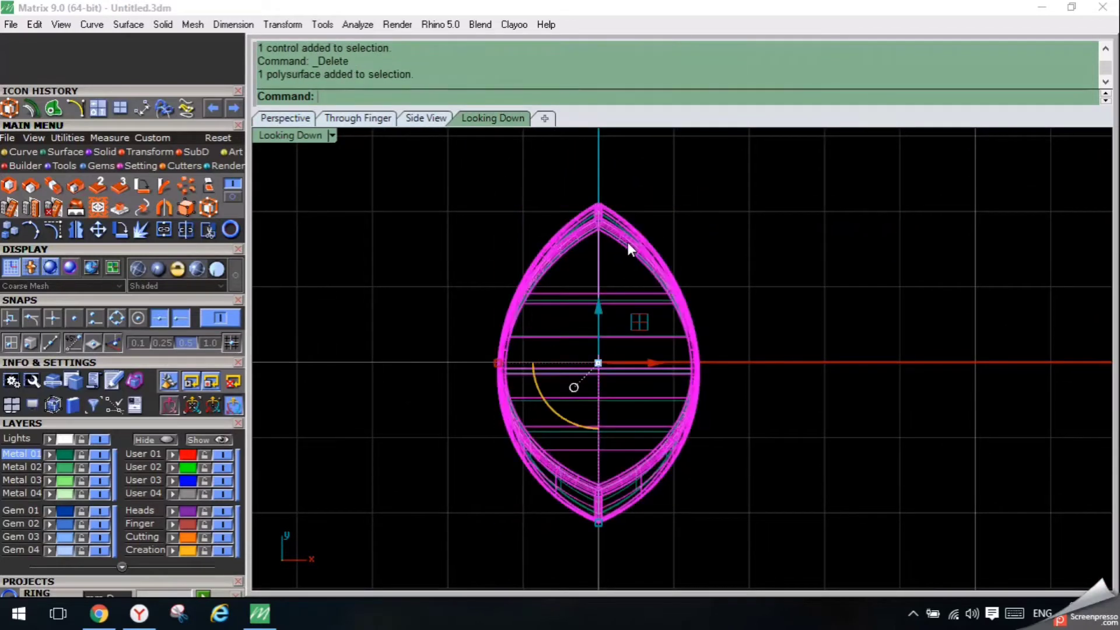
right_click(628, 242)
click(407, 97)
right_click(416, 168)
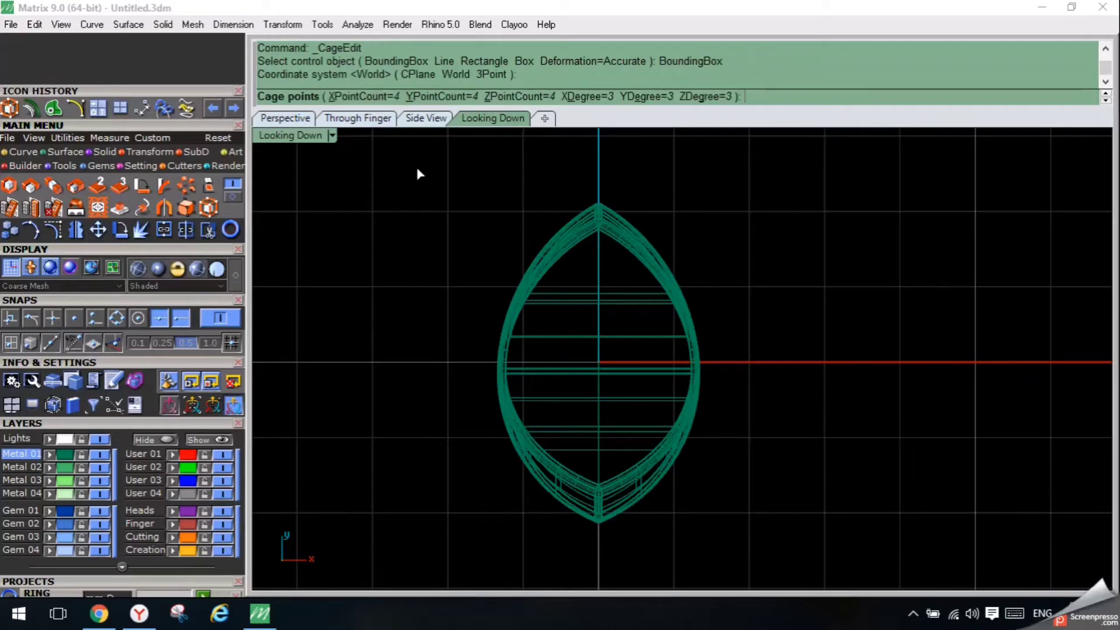
click(385, 98)
key(Return)
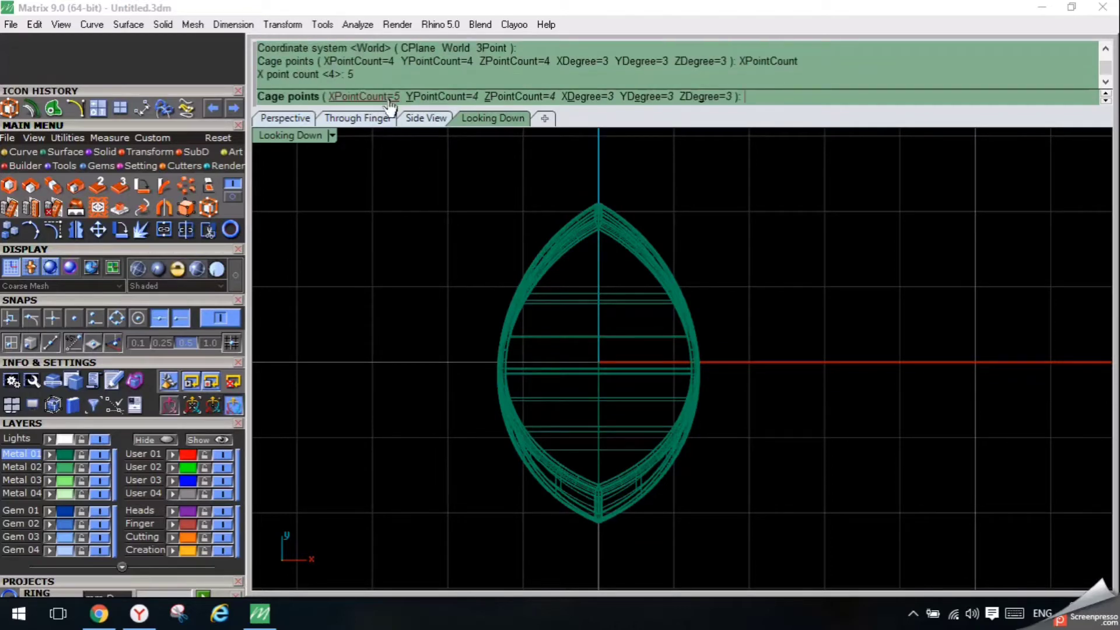
click(450, 97)
text(5)
key(Return)
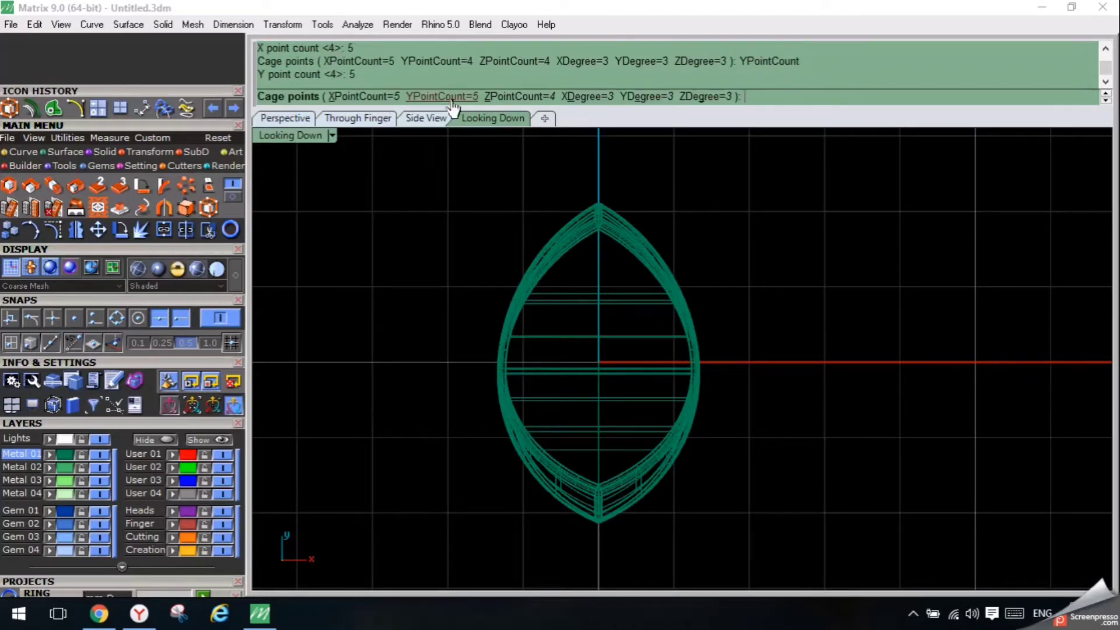
click(501, 97)
text(5)
key(Return)
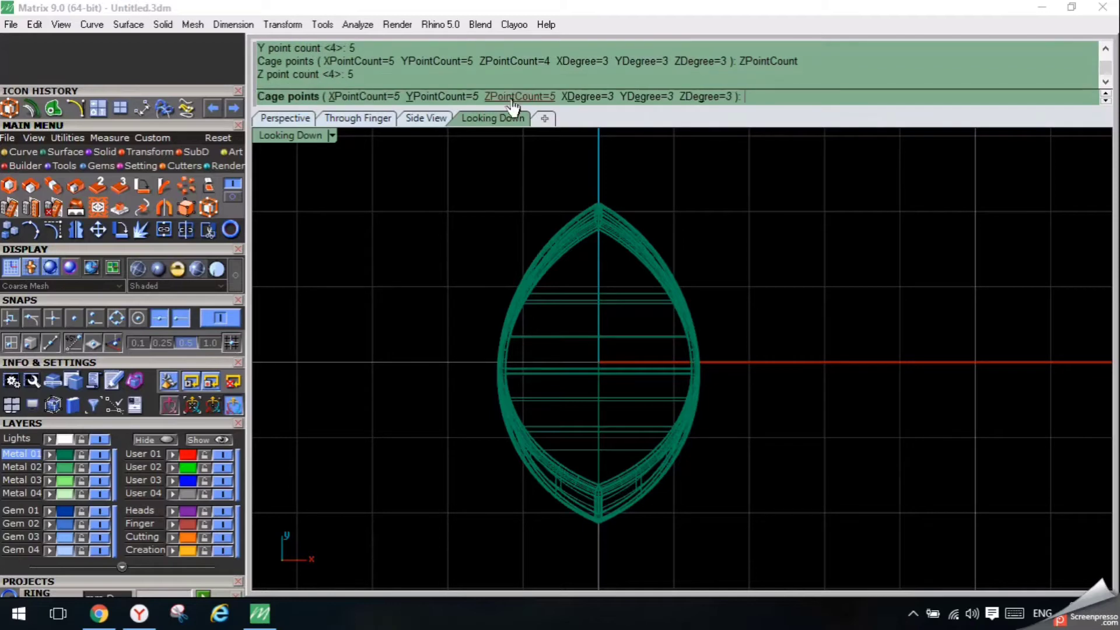
key(Return)
key(Return)
Lower only the uppermost row of five cage points along the leaf's centerline to hollow its top surface.
scroll(513, 192, down, 1)
drag(557, 187, 585, 470)
click(285, 118)
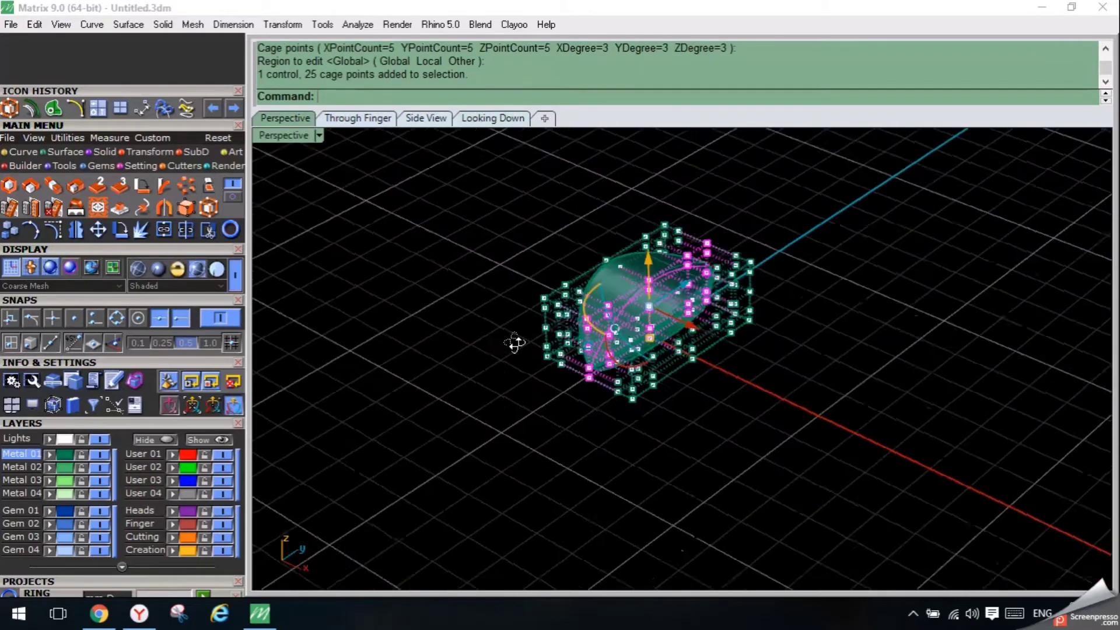
right_drag(513, 342, 476, 231)
click(373, 119)
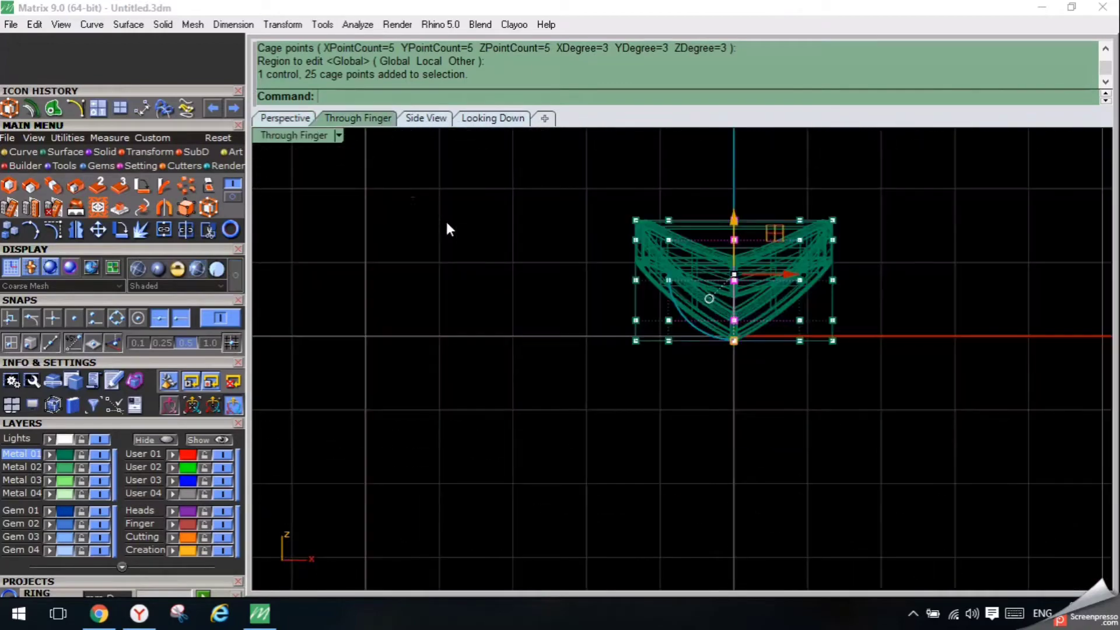
click(432, 120)
click(388, 117)
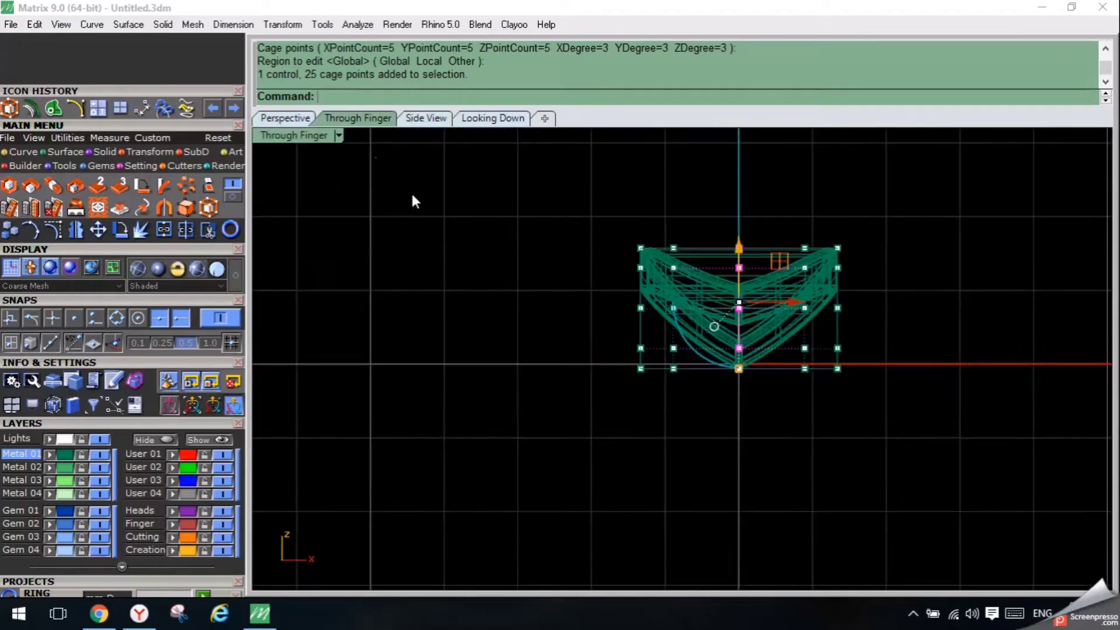
ctrl+drag(691, 399, 772, 257)
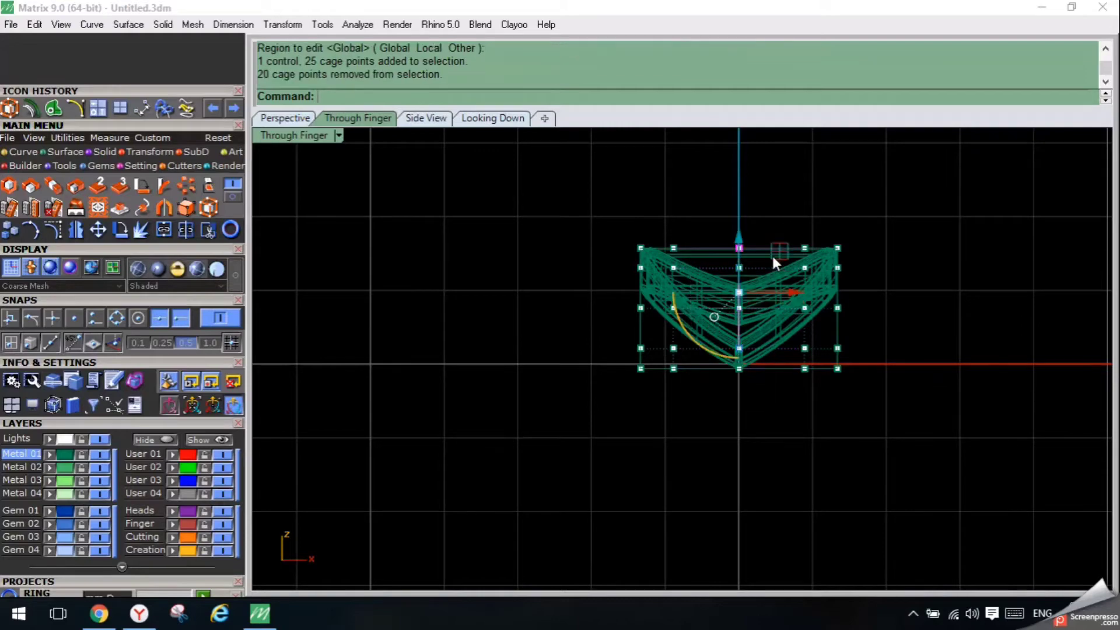
click(284, 118)
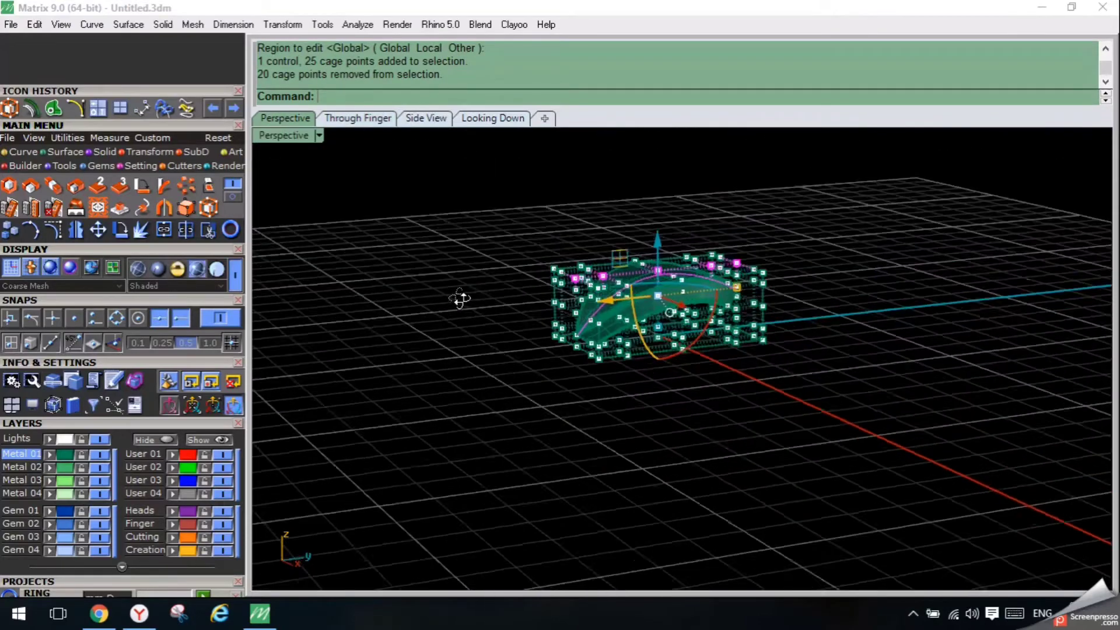
scroll(642, 272, up, 3)
drag(673, 268, 686, 280)
right_drag(654, 306, 452, 264)
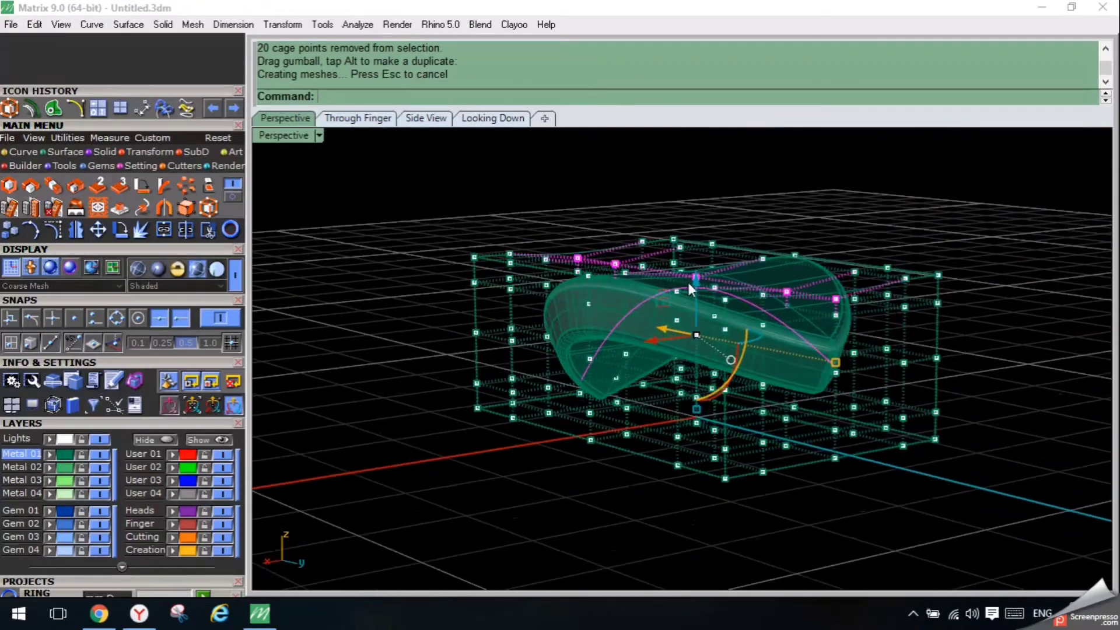
drag(692, 280, 685, 303)
right_drag(685, 303, 439, 286)
Delete the box-shaped cage control around the hollowed leaf.
key(Escape)
click(482, 264)
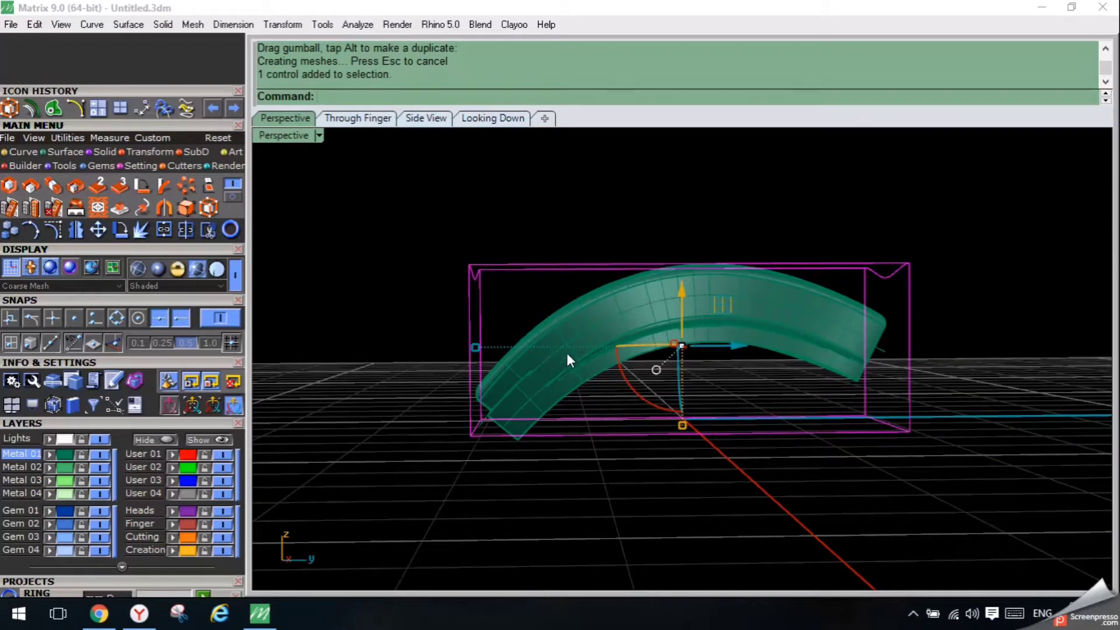
key(Delete)
Move the lower leaf solid to the Metal 04 layer and hide that layer.
click(594, 373)
click(48, 494)
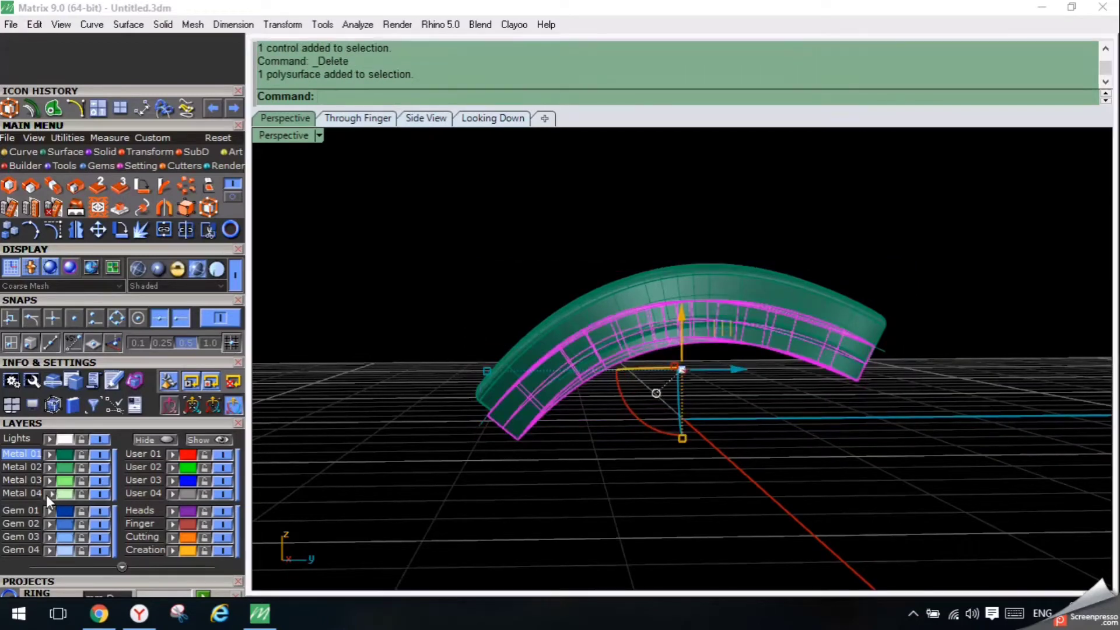
click(100, 493)
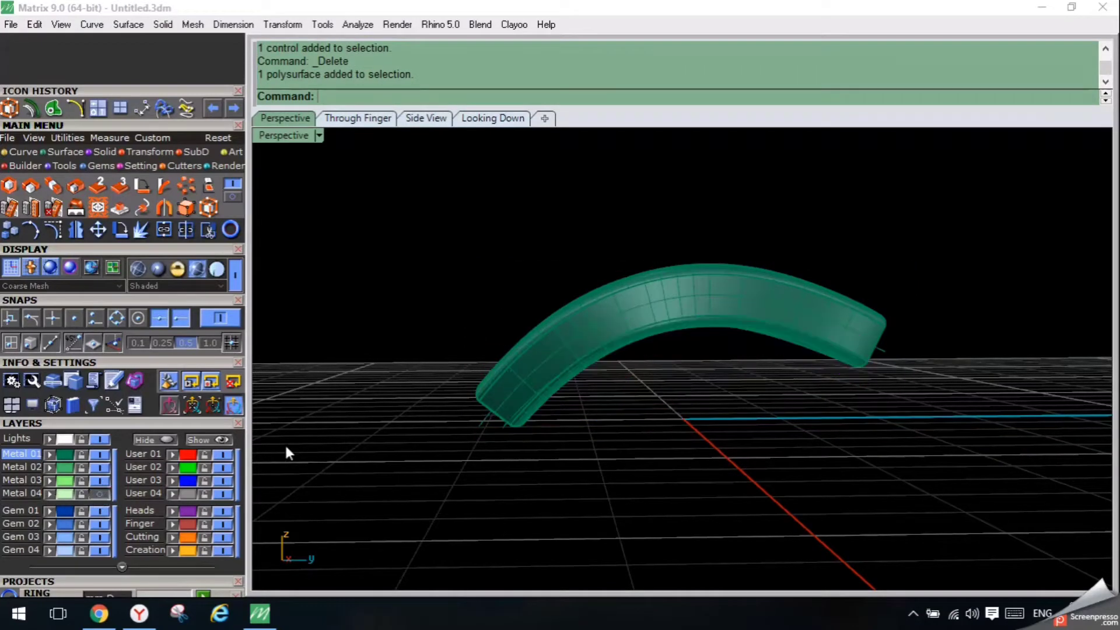
Delete the leftover control line and the construction curve from the underside of the leaf.
click(479, 424)
key(Delete)
click(501, 429)
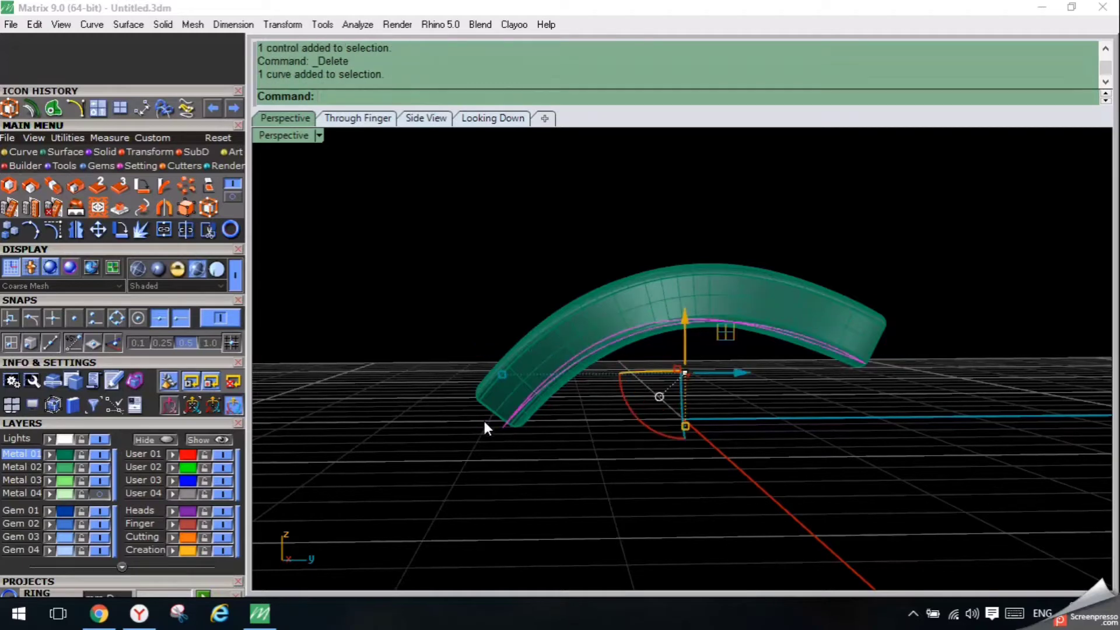
key(Delete)
right_drag(363, 393, 531, 457)
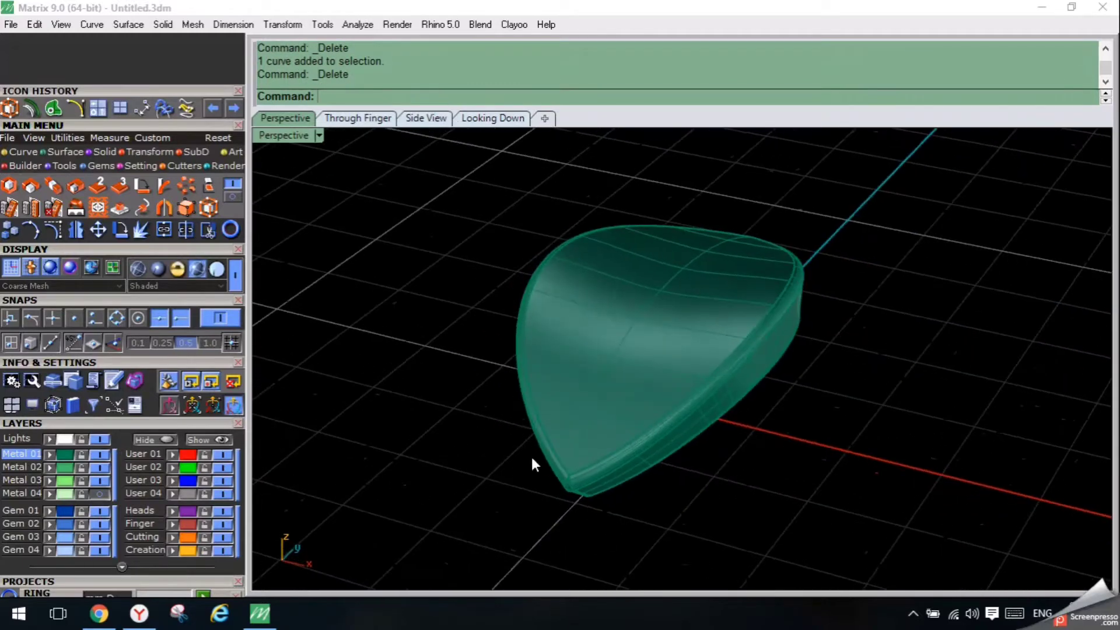
In the Looking Down view, move the leaf along positive Y until its negative-Y tip lies near the origin.
click(489, 119)
scroll(515, 315, down, 4)
drag(635, 269, 461, 436)
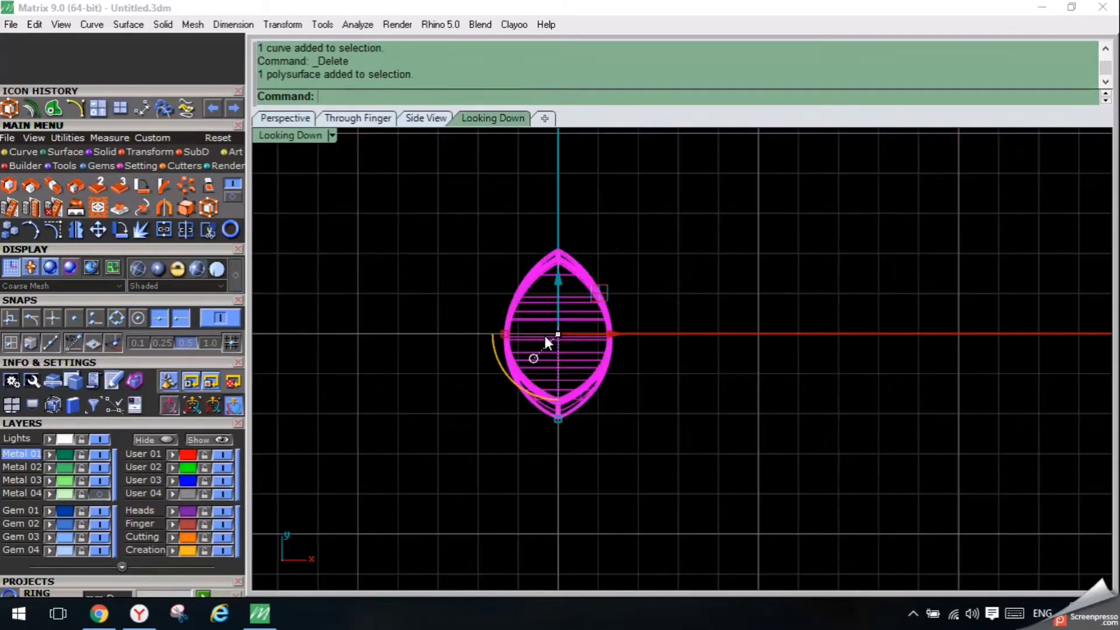
drag(560, 279, 575, 213)
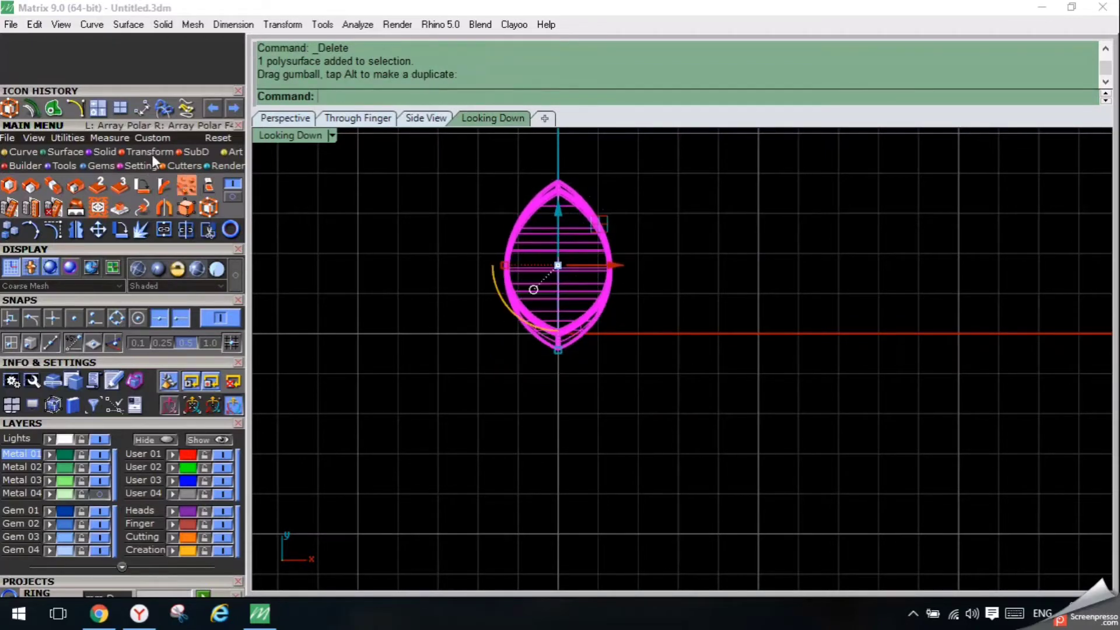
Polar-array the leaf around 0,0,0 with 6 items over a 360° fill angle.
click(191, 187)
text(0)
key(Return)
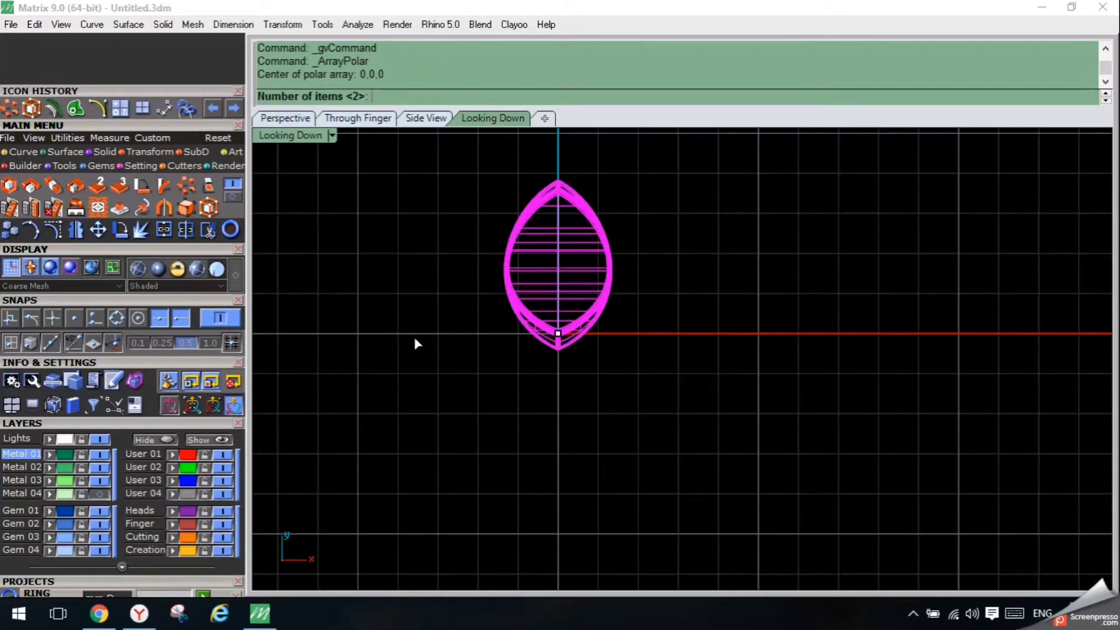
text(6)
key(Return)
key(Return)
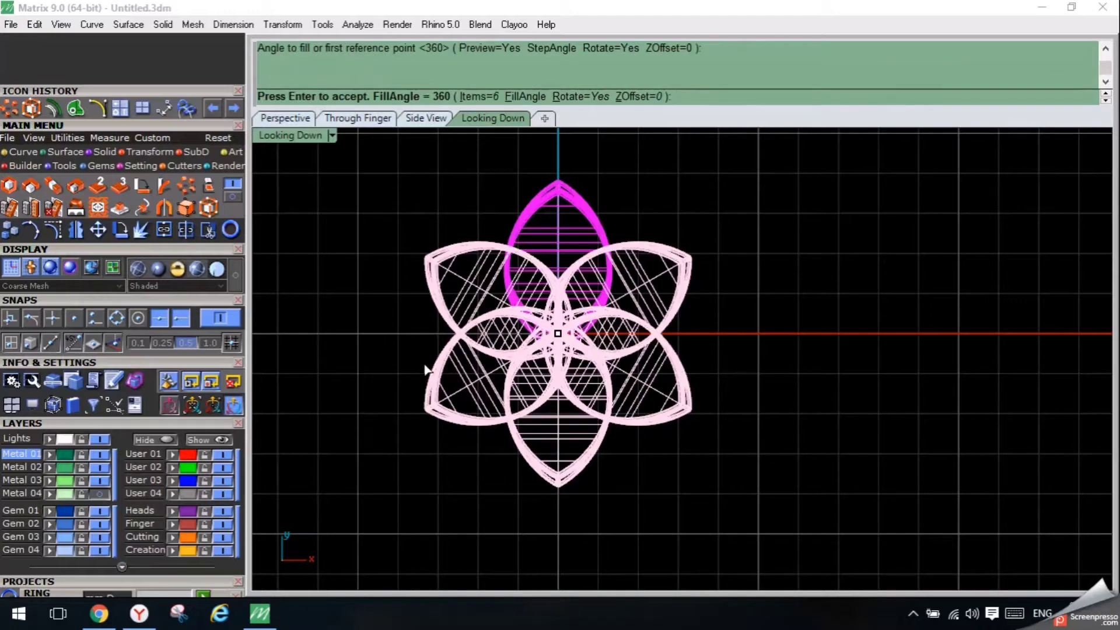
key(Return)
Move the original petal outward along positive Y so the arrayed petals spread and open a small gap at the flower's center.
click(294, 119)
click(309, 215)
right_drag(334, 273, 515, 369)
click(547, 285)
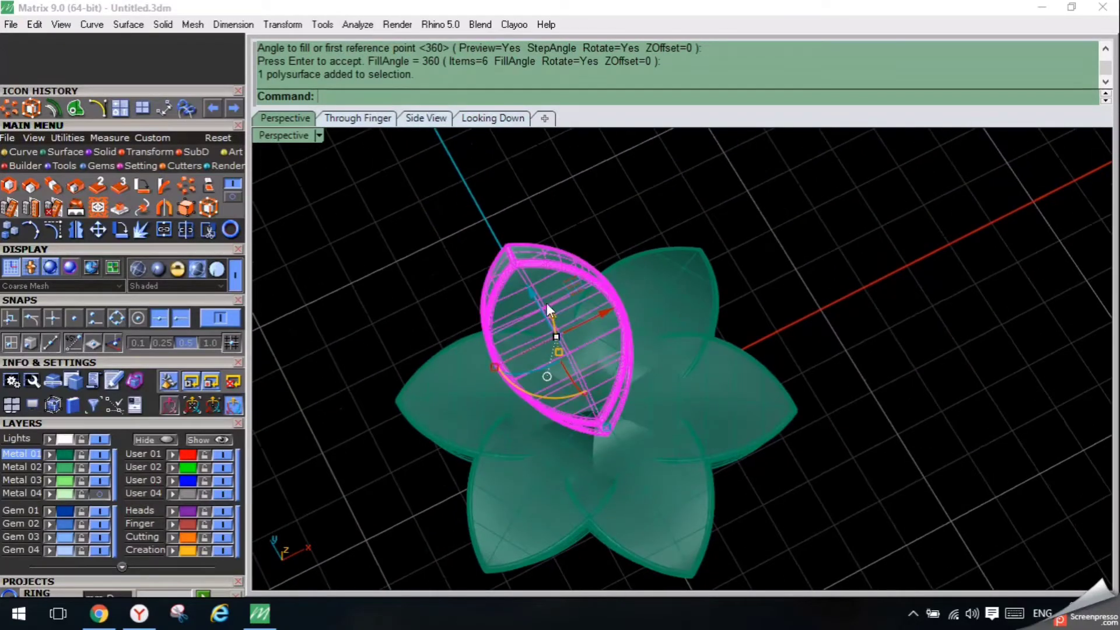
drag(547, 303, 523, 274)
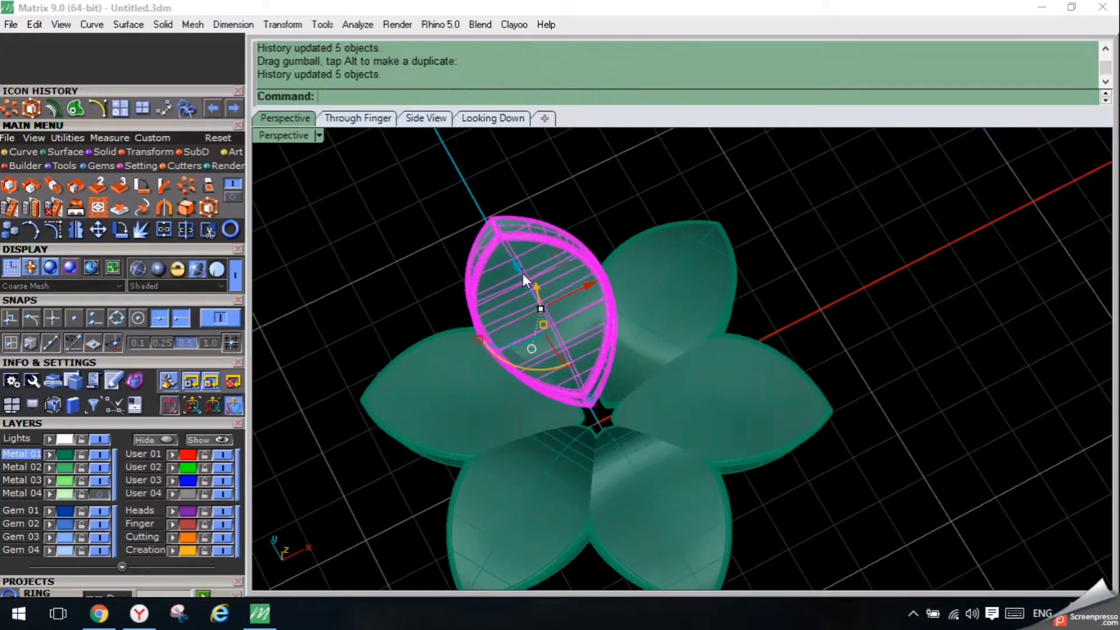
key(Escape)
right_drag(452, 340, 556, 253)
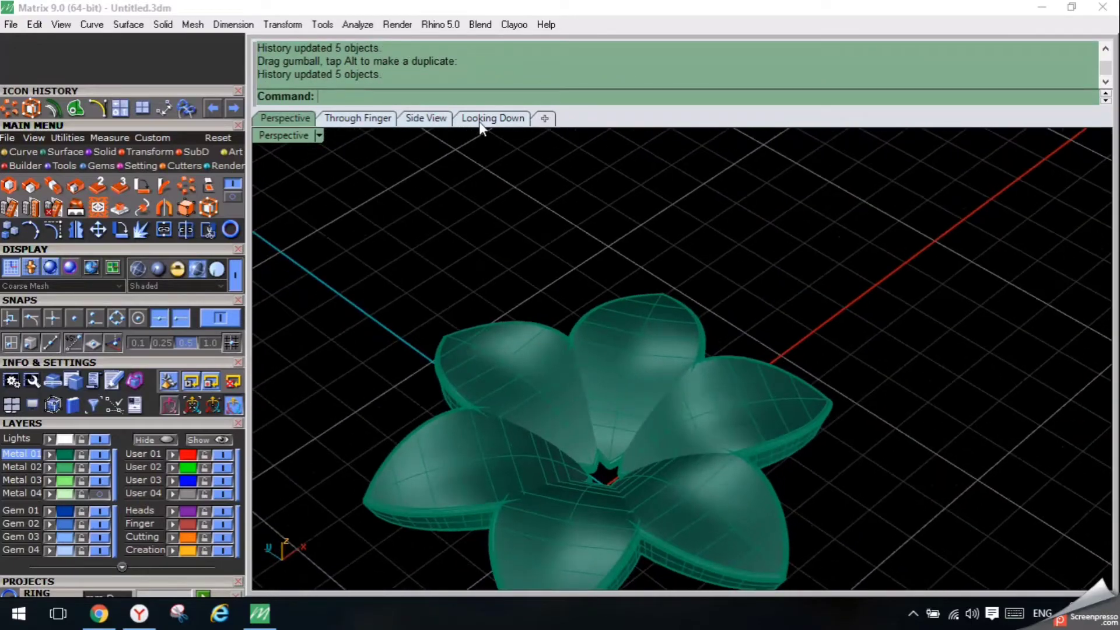
Measure the flower between opposite petal tips in the Looking Down view with an aligned dimension.
click(479, 120)
click(233, 24)
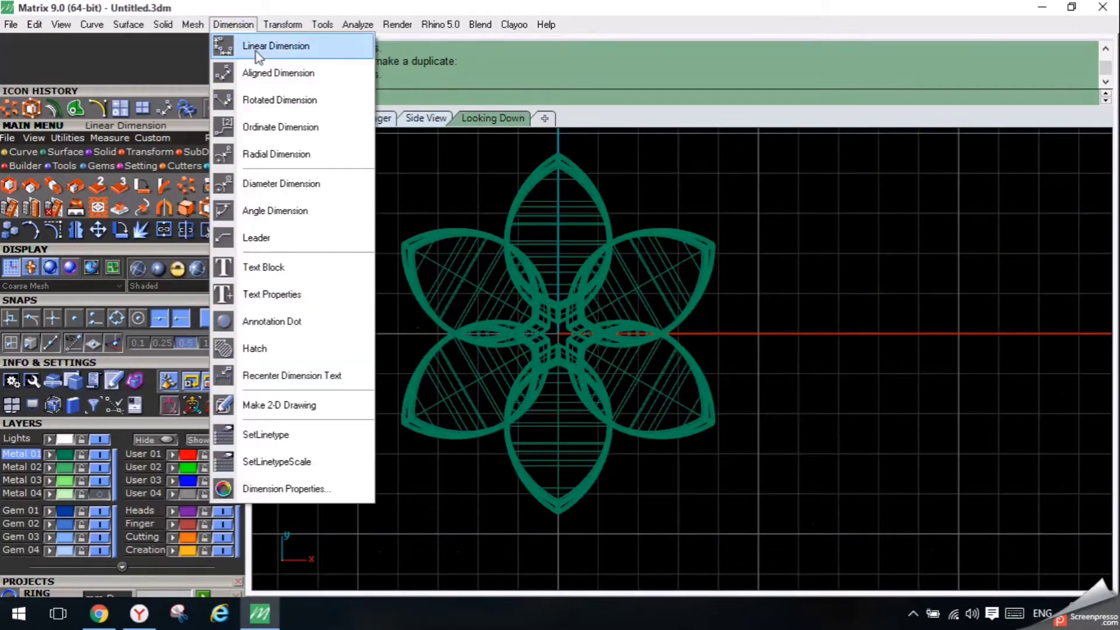
click(254, 72)
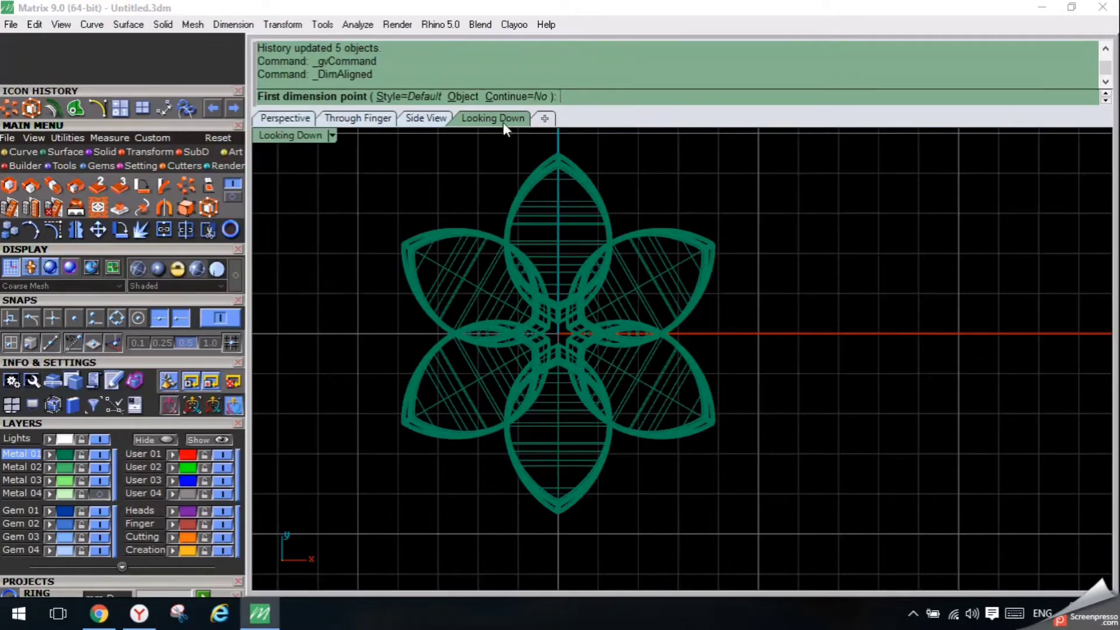
click(559, 153)
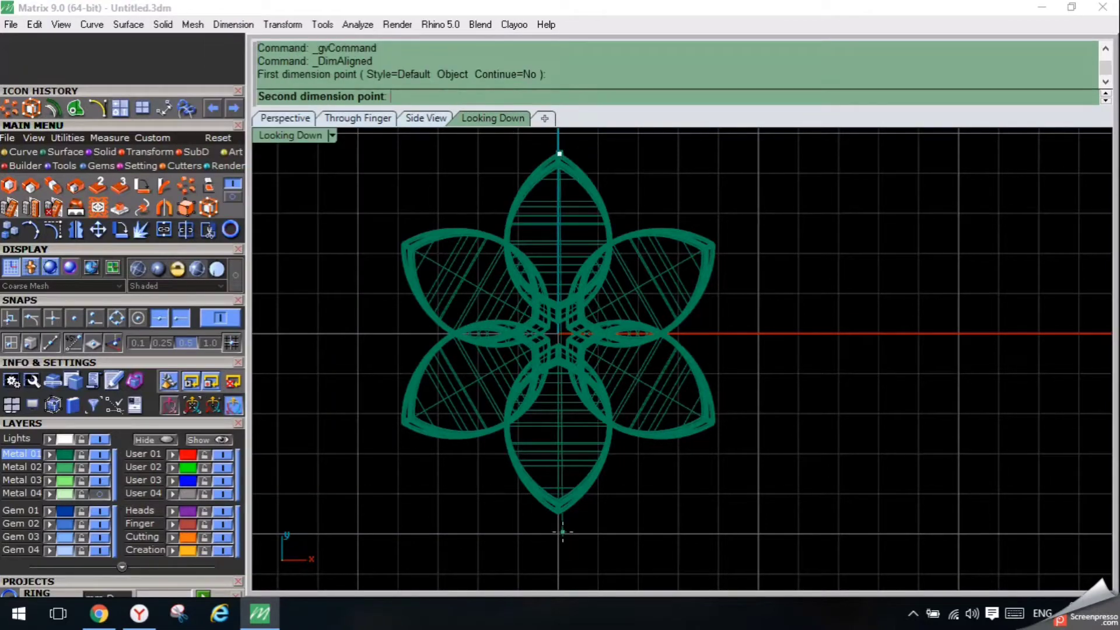
click(558, 515)
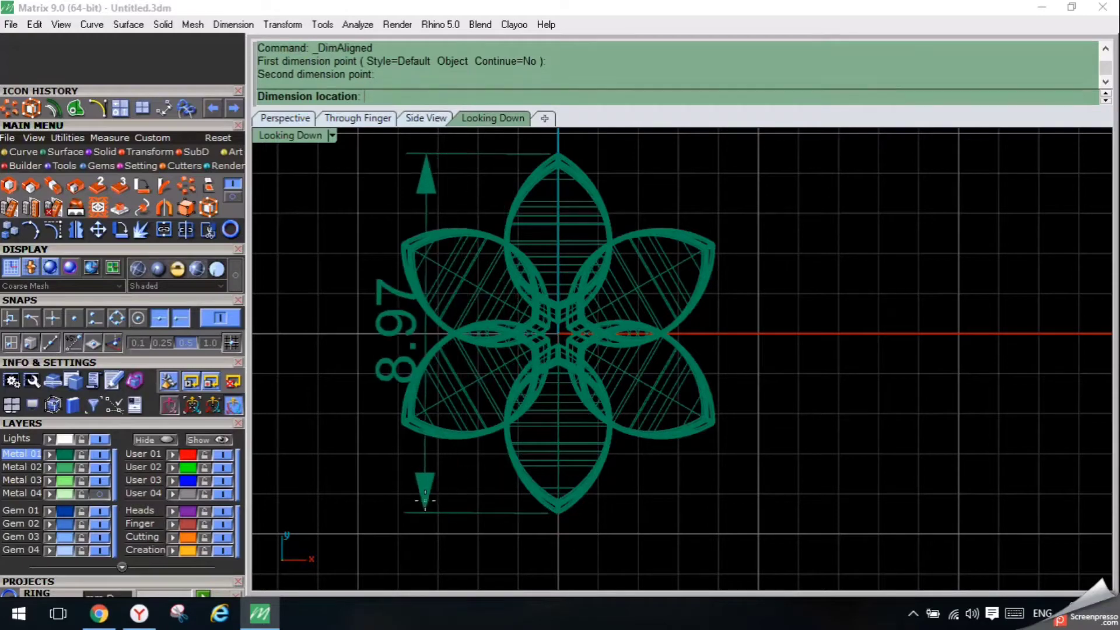
click(393, 475)
scroll(335, 409, down, 4)
scroll(485, 306, up, 6)
right_drag(494, 313, 558, 316)
click(294, 120)
right_drag(332, 260, 1043, 281)
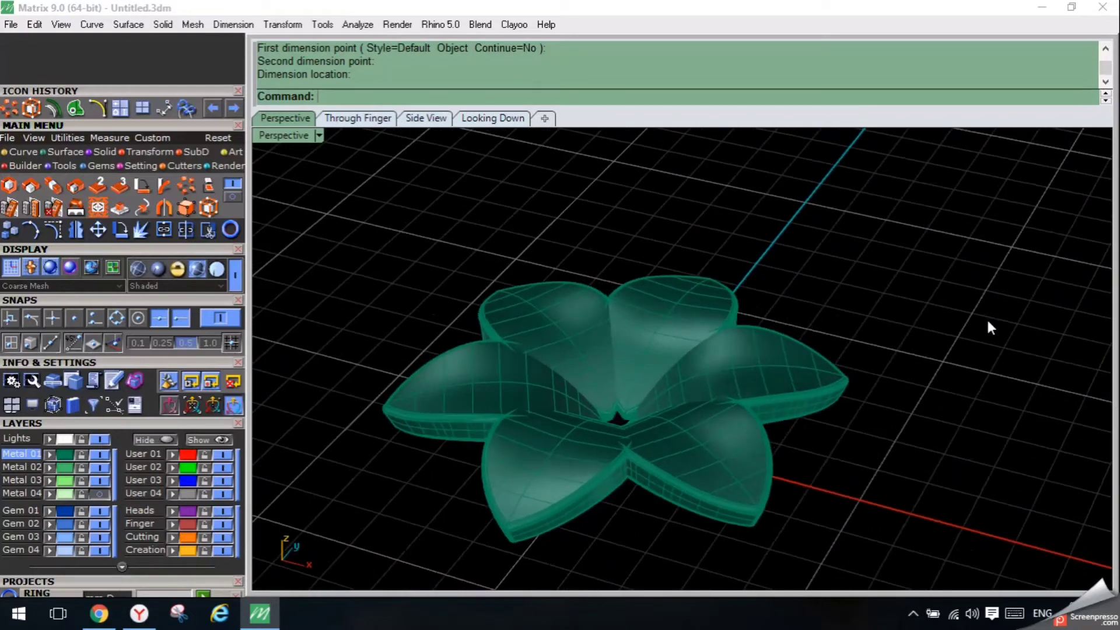
mouse_move(656, 371)
right_down()
mouse_move(645, 430)
mouse_move(573, 369)
mouse_move(545, 387)
mouse_move(548, 408)
mouse_move(571, 442)
mouse_move(603, 383)
mouse_move(674, 325)
mouse_move(732, 337)
mouse_move(693, 387)
mouse_move(645, 320)
mouse_move(605, 375)
mouse_move(639, 378)
right_up()
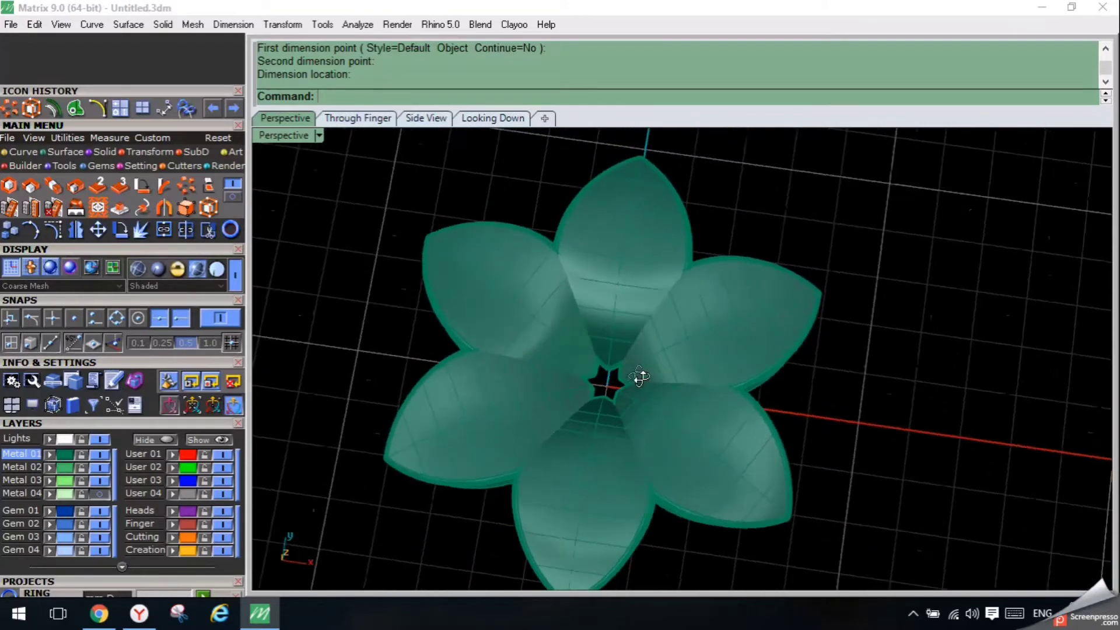
In the Looking Down view, create a solid sphere centered at 0,0,0 to fill the gap at the flower's center.
click(98, 152)
click(57, 209)
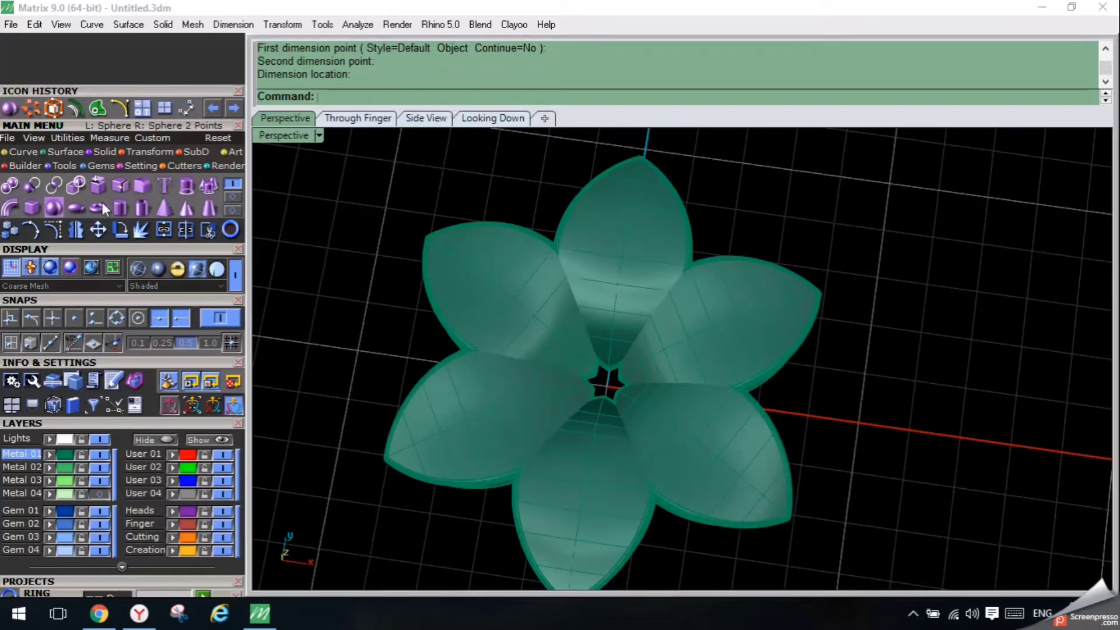
click(499, 119)
text(0,0,0)
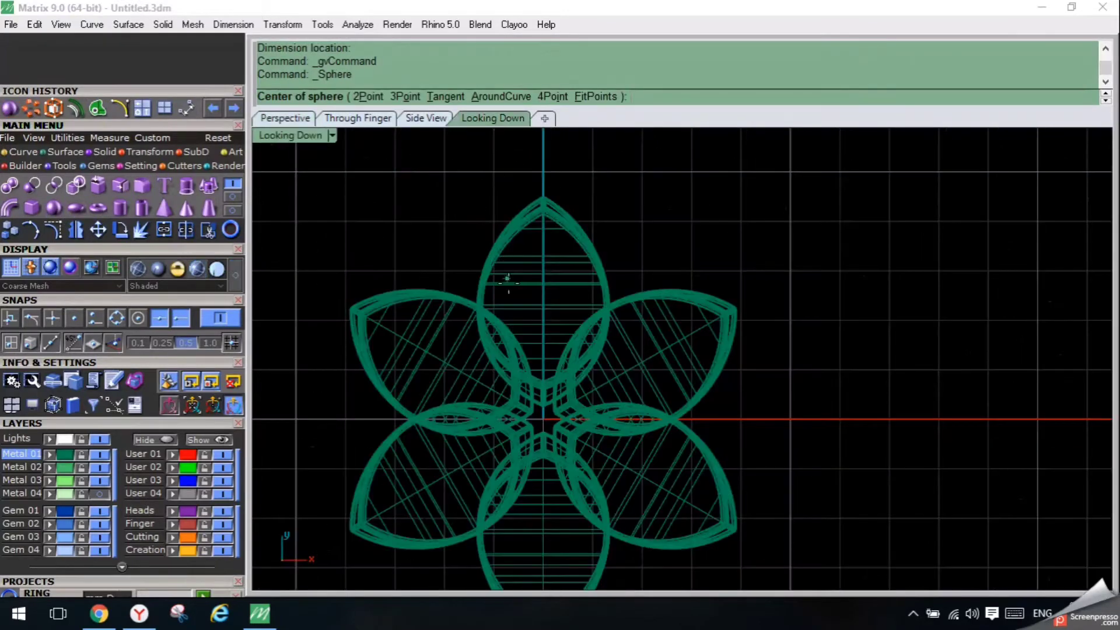
key(Return)
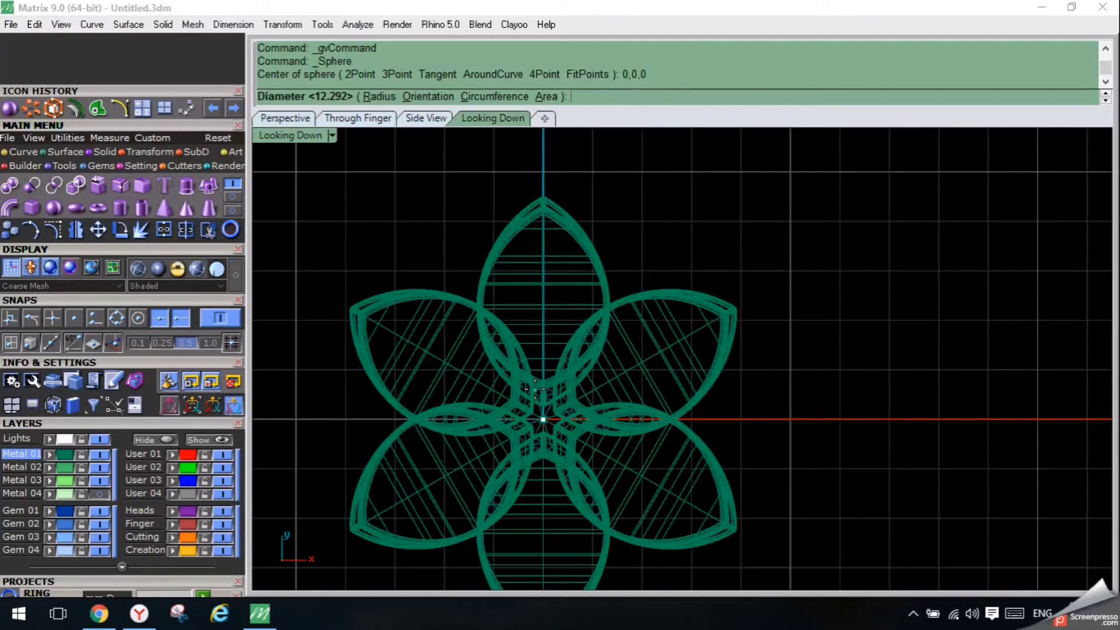
click(534, 389)
In the Perspective view, move the center sphere slightly up along positive Z so it sits between the petals' inner ends.
click(281, 119)
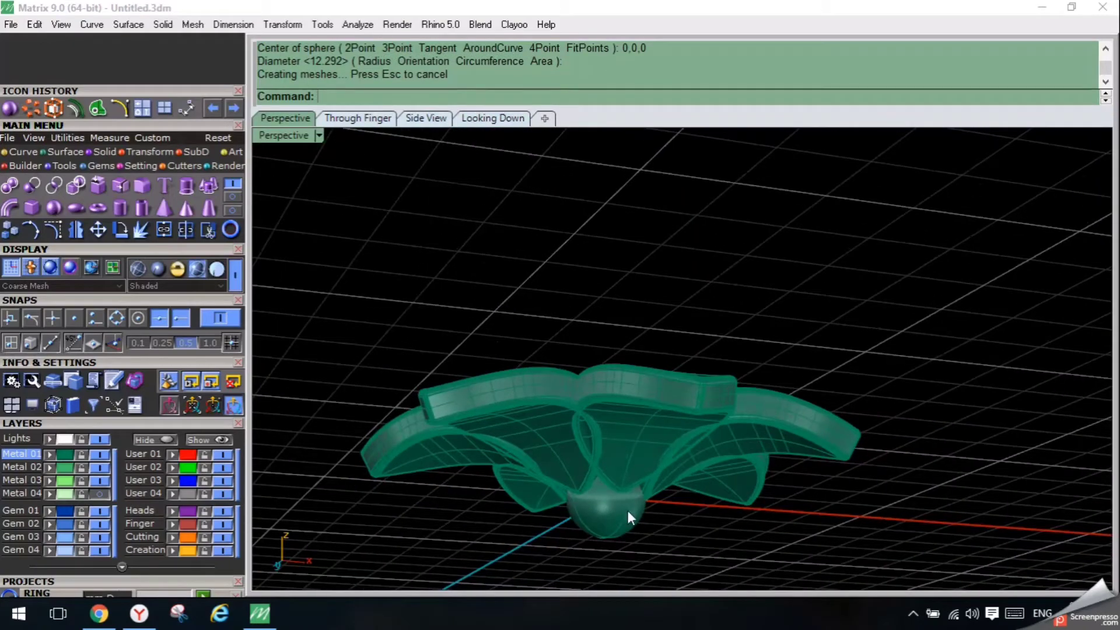
shift+right_drag(627, 509, 592, 341)
scroll(592, 341, up, 8)
right_drag(595, 251, 582, 390)
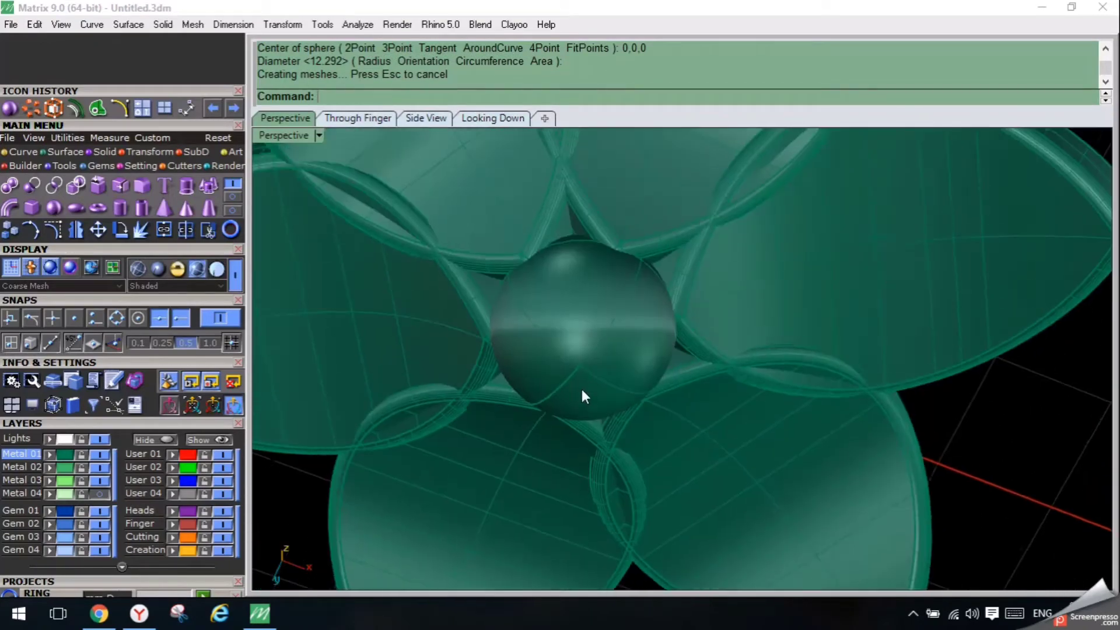
click(582, 390)
right_drag(585, 333, 562, 490)
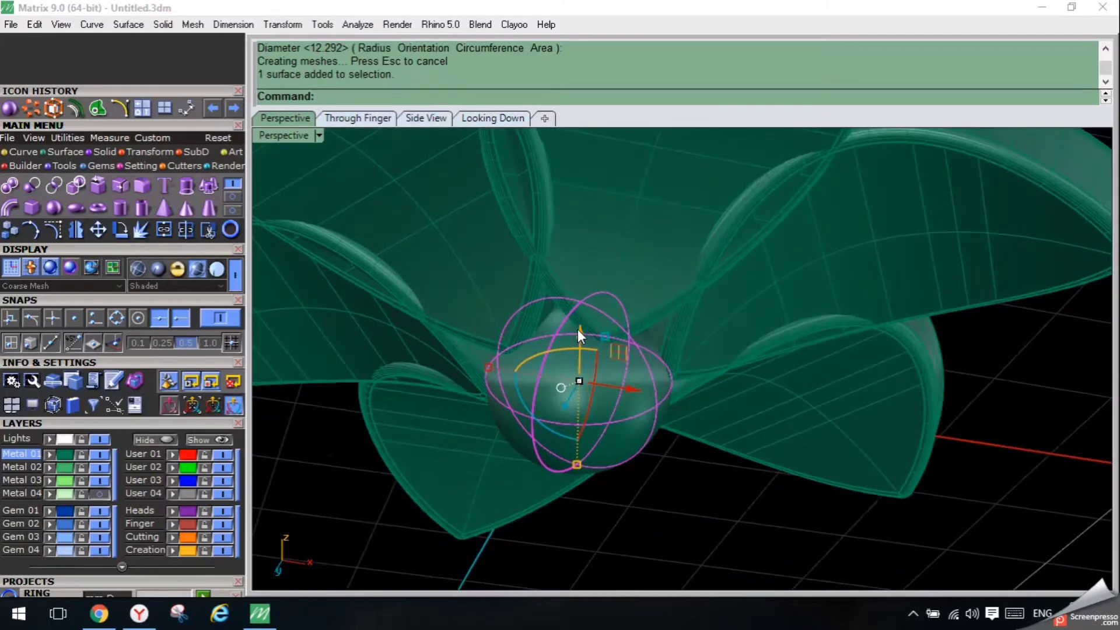
drag(579, 336, 589, 288)
right_drag(601, 335, 639, 564)
scroll(639, 228, down, 5)
scroll(516, 296, up, 8)
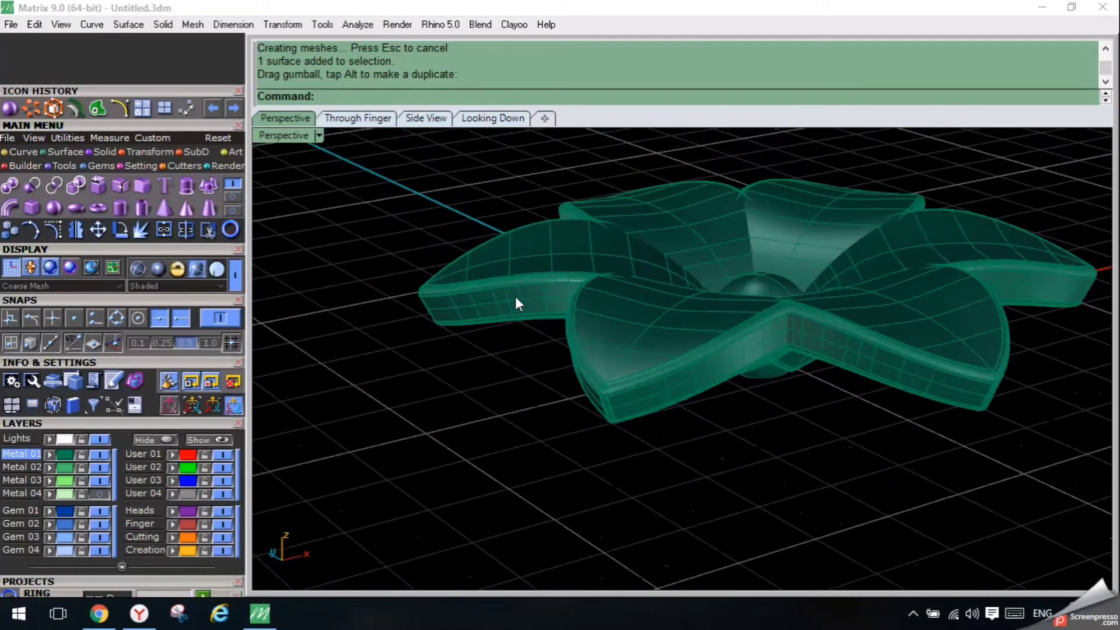
Scale up the center sphere so it overlaps the inner ends of the six petals.
right_drag(516, 296, 721, 286)
scroll(723, 303, up, 5)
click(731, 362)
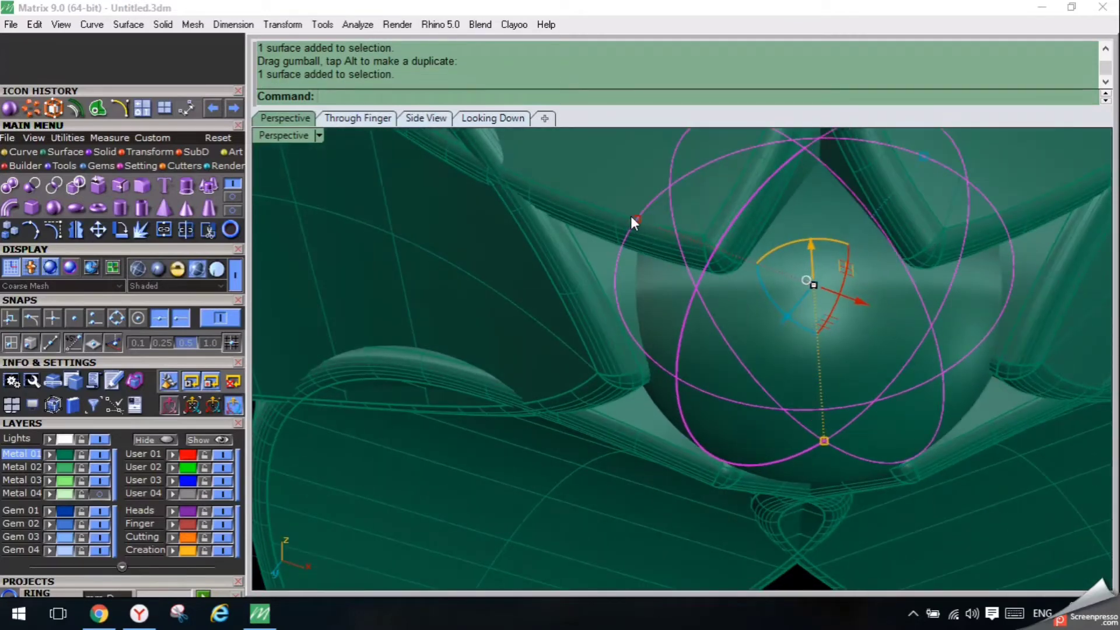
drag(634, 218, 576, 216)
scroll(617, 267, down, 5)
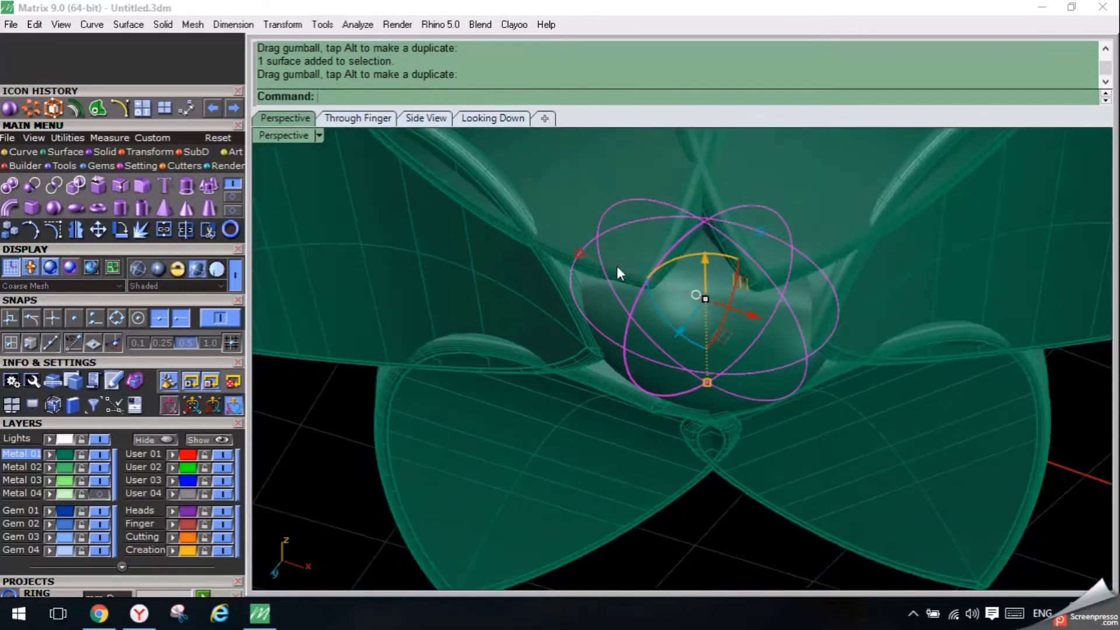
right_drag(617, 266, 688, 429)
scroll(743, 315, down, 6)
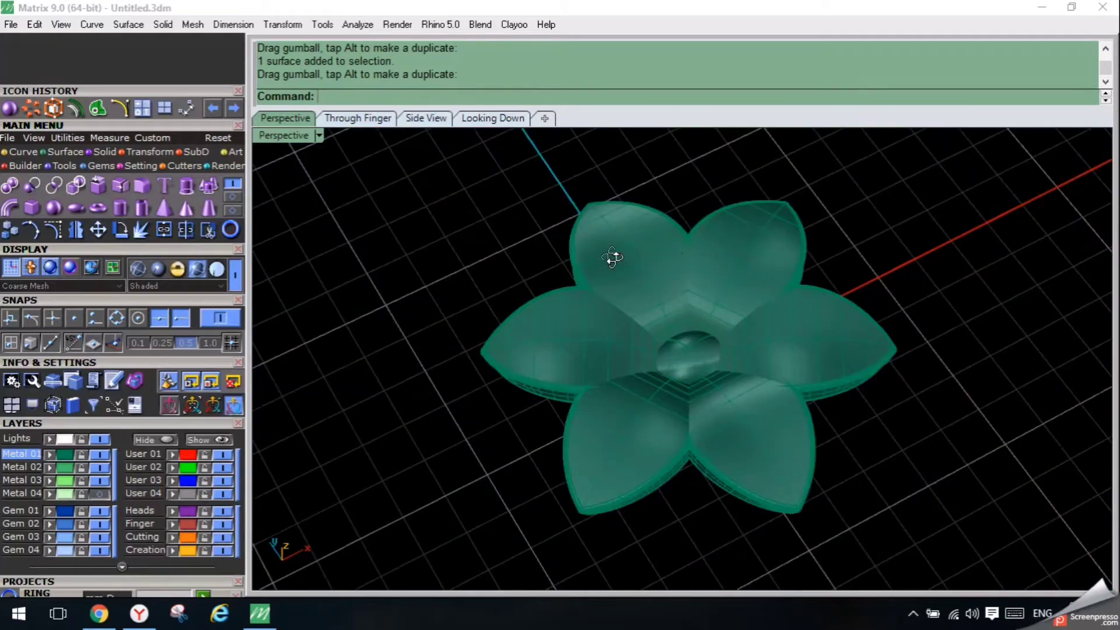
Scale the center sphere slightly larger again and check its fit against the petals from several angles.
scroll(671, 385, up, 8)
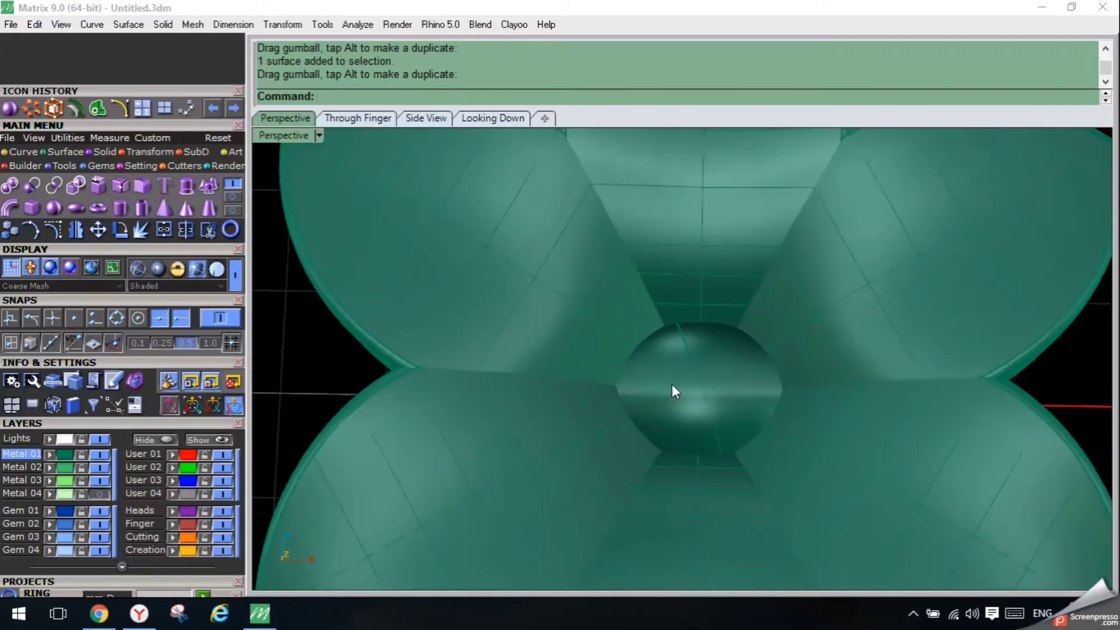
click(675, 390)
drag(705, 464, 698, 491)
click(1032, 392)
right_drag(623, 543, 693, 191)
right_drag(709, 364, 576, 186)
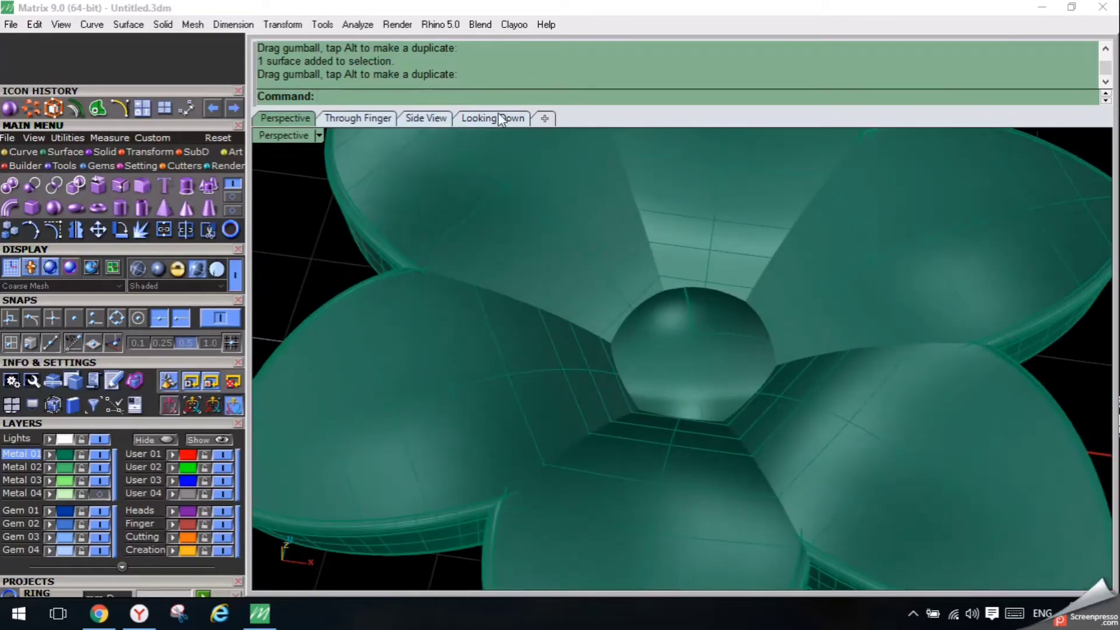
right_drag(452, 469, 457, 235)
Move the original petal slightly further outward along positive Y so the arrayed petals spread around the center sphere.
click(477, 119)
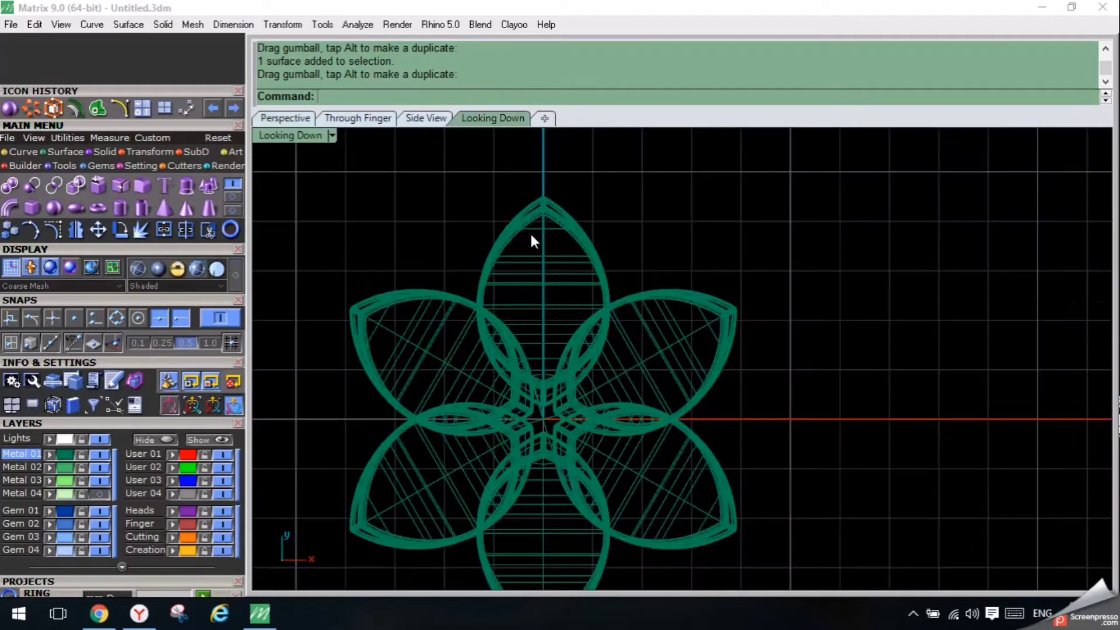
click(522, 225)
click(288, 120)
right_drag(453, 482, 705, 272)
shift+right_drag(609, 264, 622, 356)
drag(440, 407, 415, 402)
right_drag(416, 401, 551, 453)
key(Escape)
Measure the flower's overall size in the Looking Down view with an aligned dimension between the positive-Y and negative-Y petal tips.
click(493, 119)
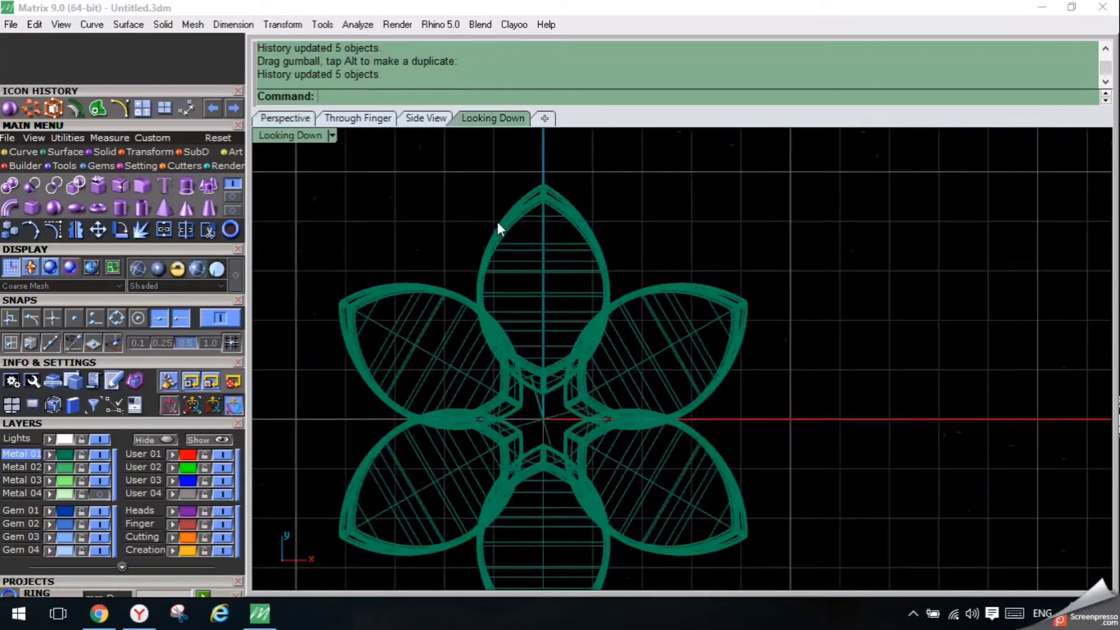
click(236, 24)
click(248, 72)
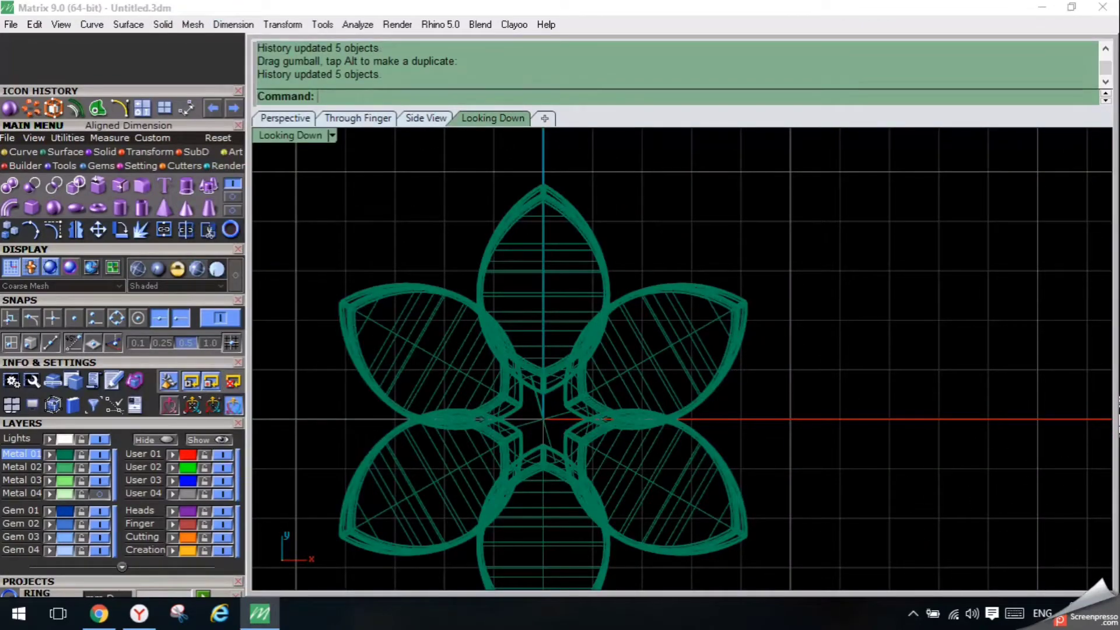
click(544, 178)
right_drag(500, 426, 527, 267)
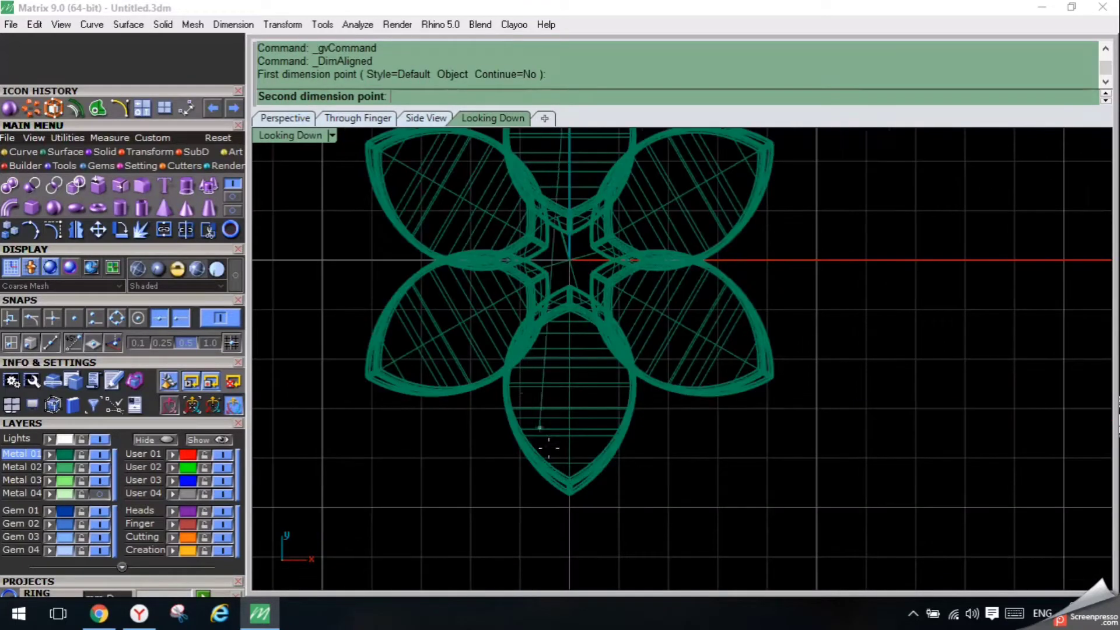
click(569, 494)
scroll(568, 495, down, 1)
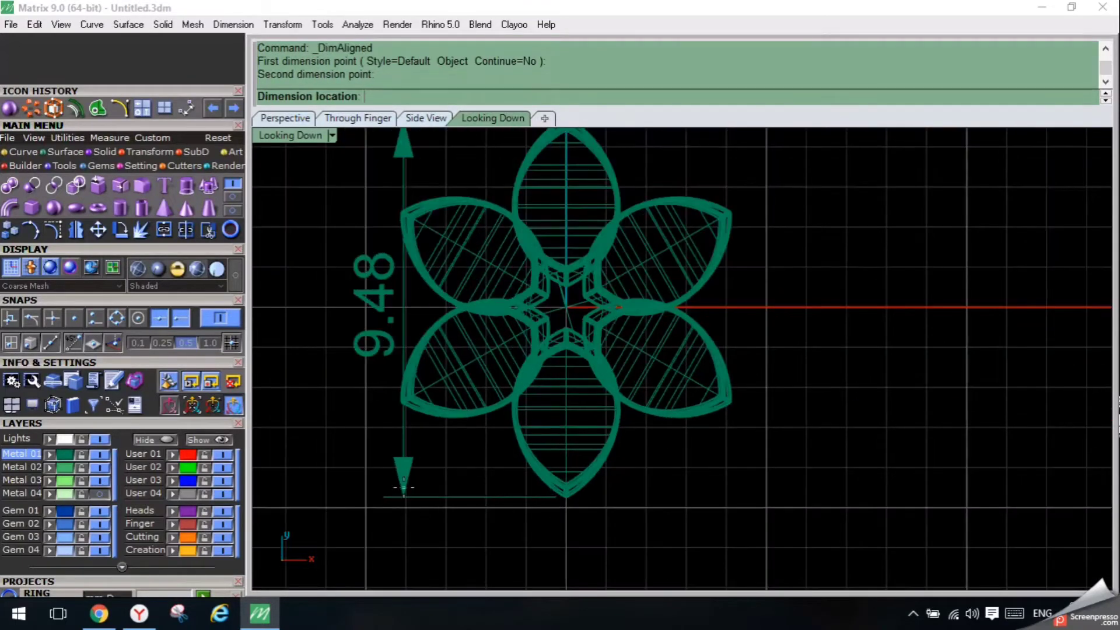
key(Escape)
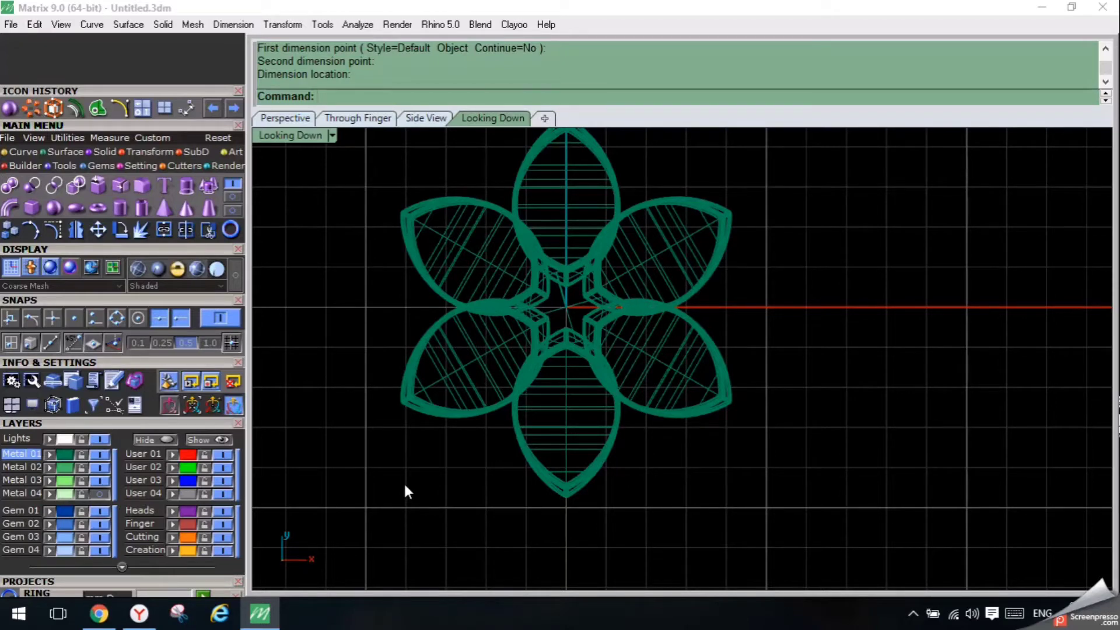
Stretch the original petal slightly along Z in the Perspective view so all six arrayed petals become a little thicker.
click(296, 117)
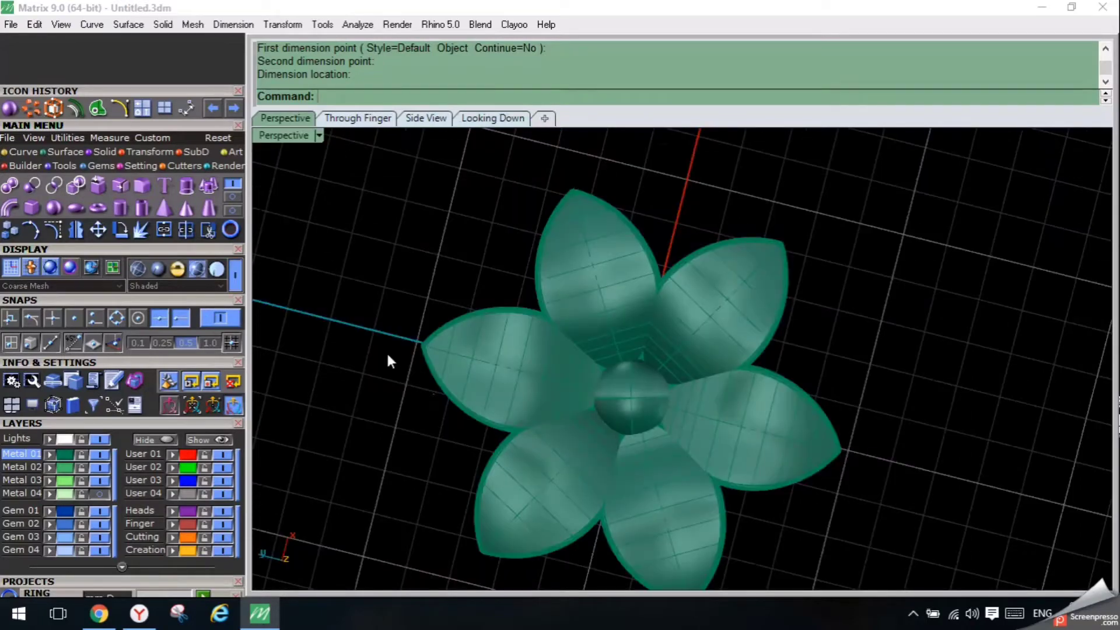
mouse_move(386, 351)
right_down()
mouse_move(503, 237)
mouse_move(520, 333)
mouse_move(552, 275)
mouse_move(490, 317)
mouse_move(586, 331)
right_up()
right_drag(834, 340, 639, 268)
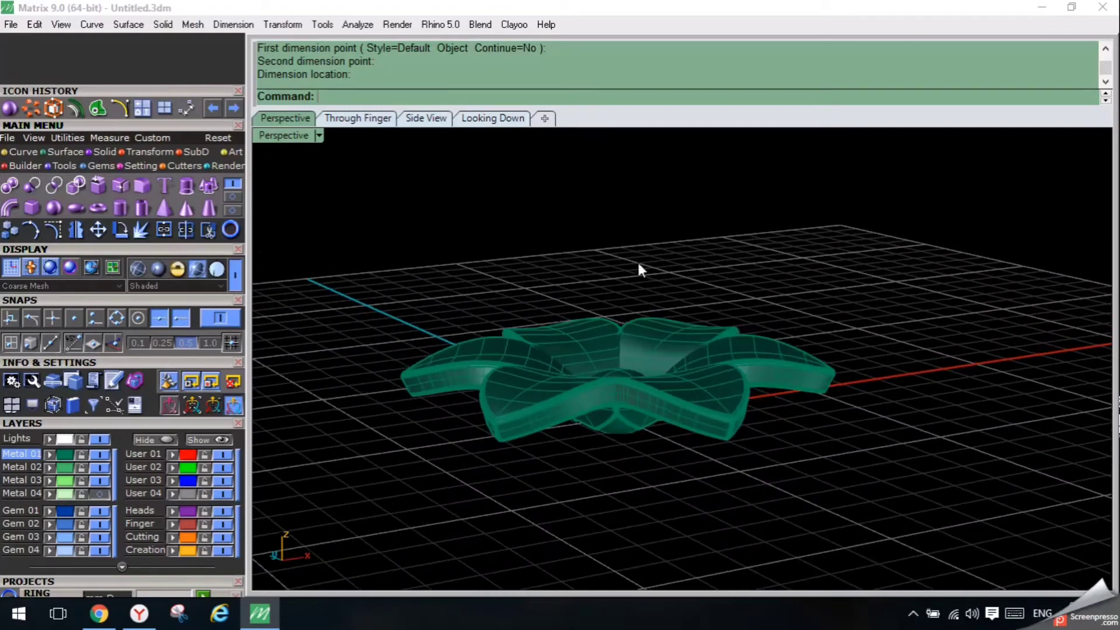
click(512, 119)
click(544, 198)
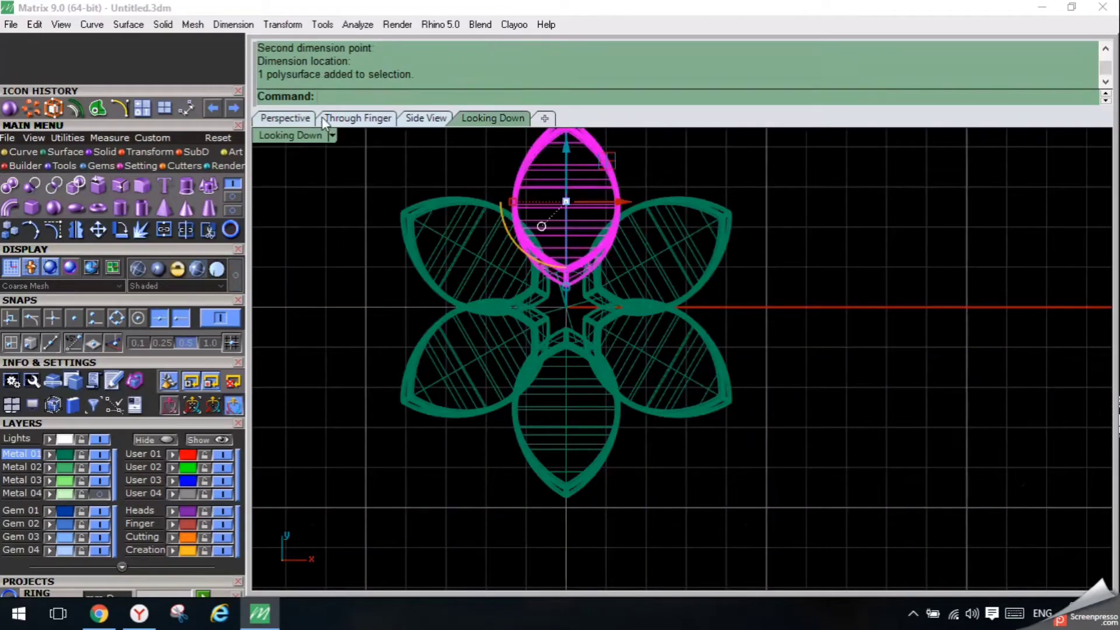
click(292, 119)
right_drag(402, 341, 533, 297)
scroll(480, 431, up, 5)
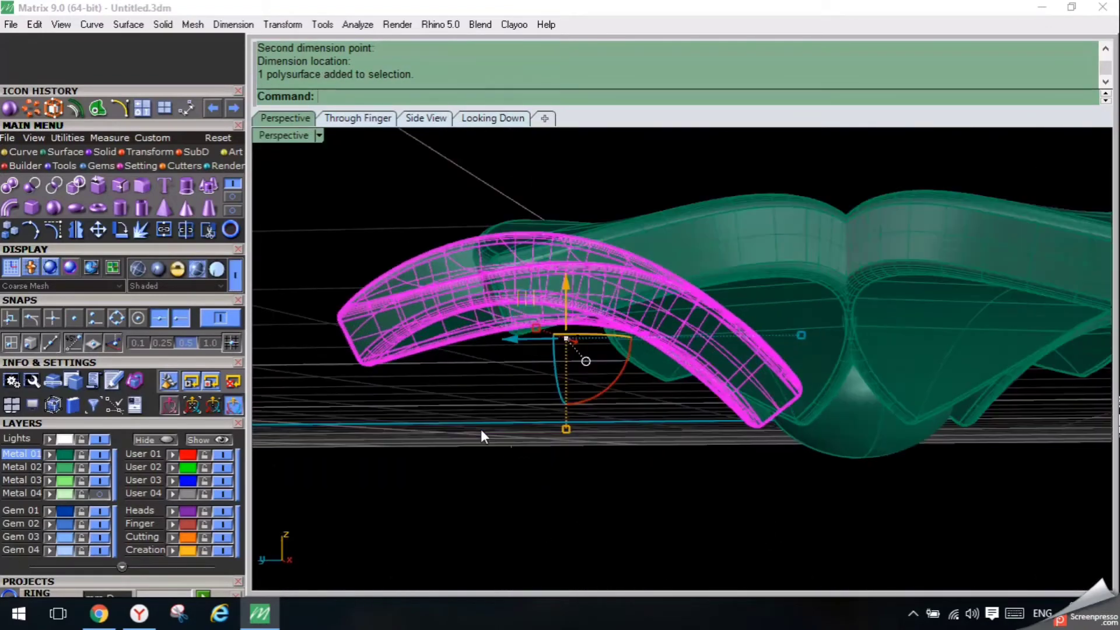
drag(576, 439, 575, 454)
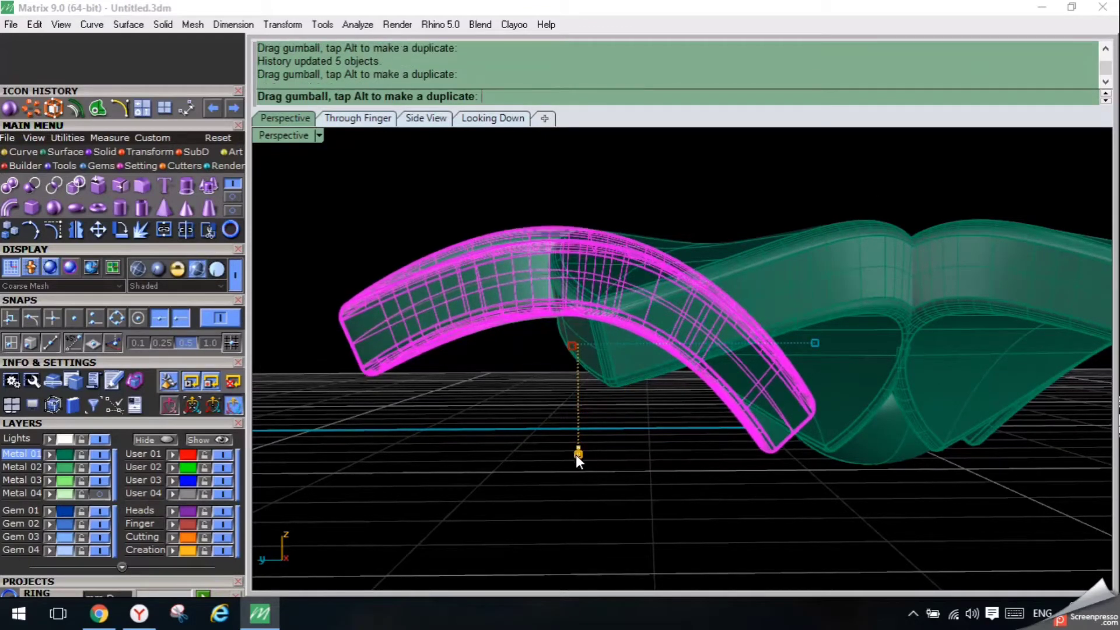
click(502, 420)
right_drag(572, 408, 545, 420)
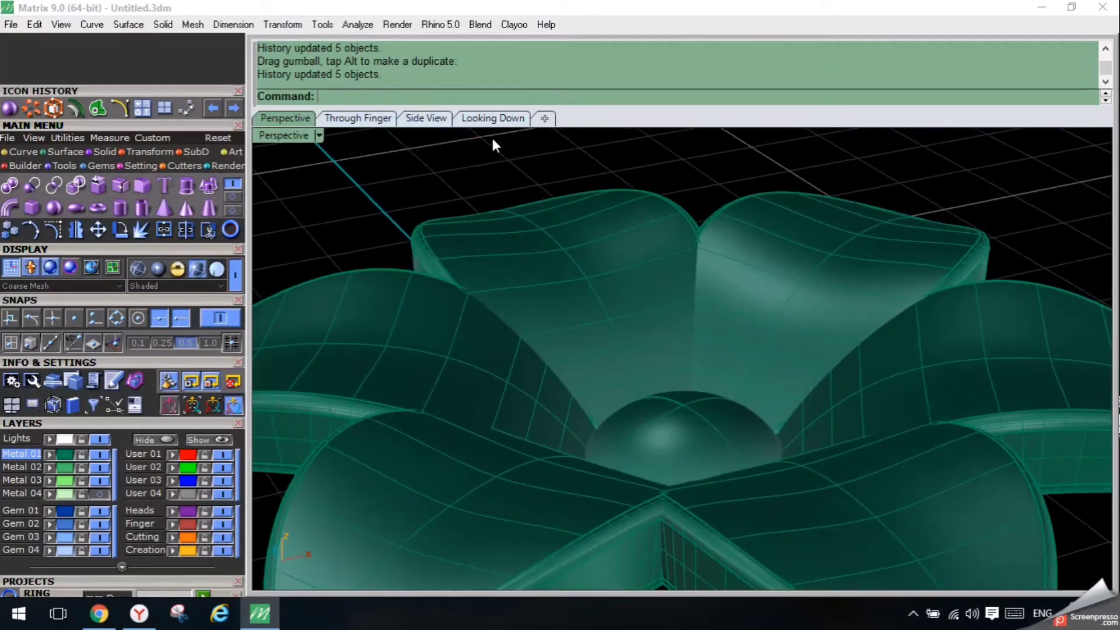
In the Side View, measure the thickness of the positive-Y petal's end edge with an aligned dimension.
click(433, 119)
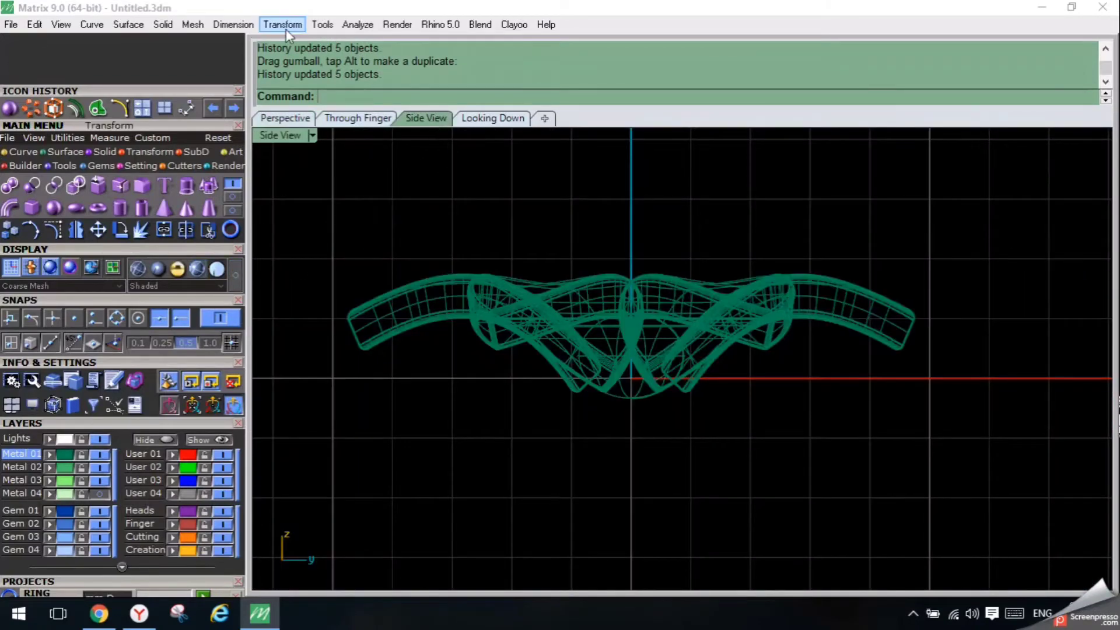
click(236, 27)
click(263, 73)
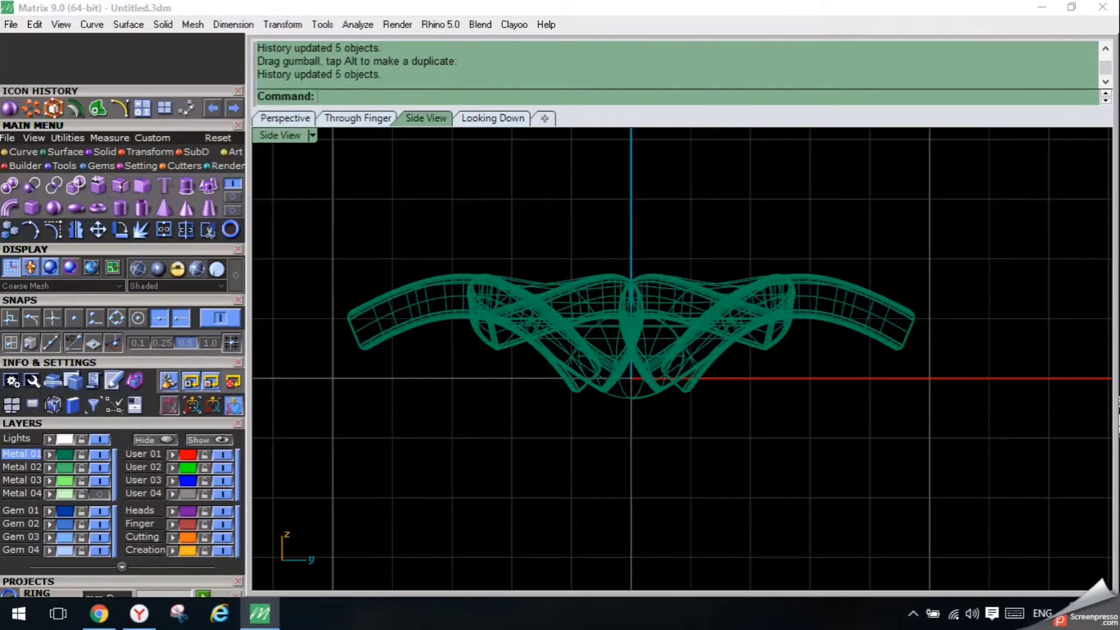
click(899, 350)
click(914, 315)
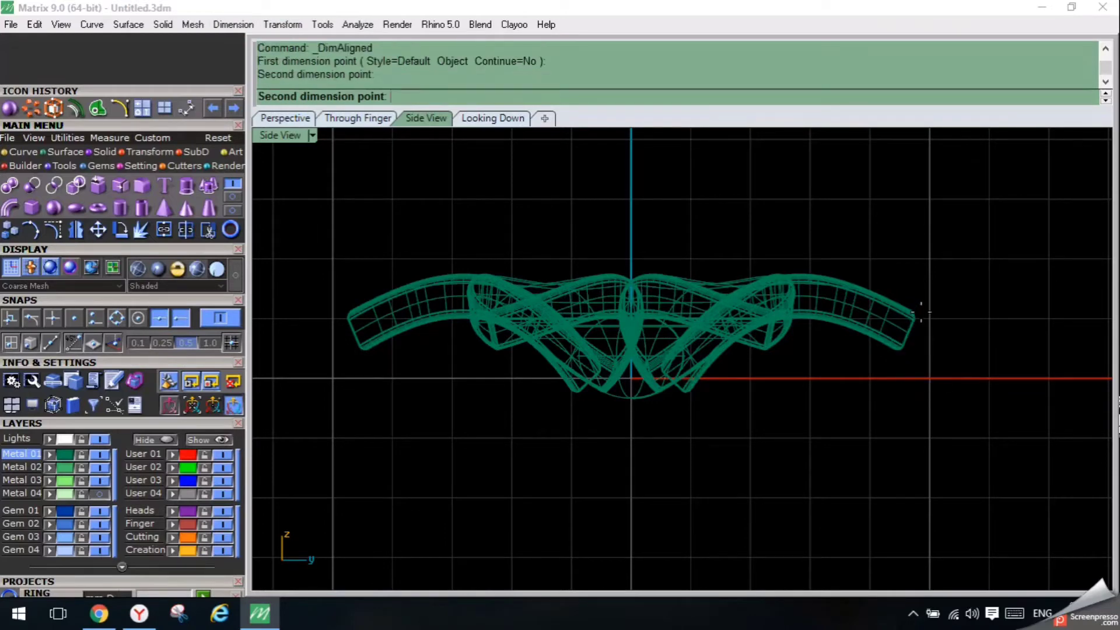
key(Escape)
In the Looking Down view, try scaling the original petal slightly narrower along X, and undo that scaling.
click(494, 119)
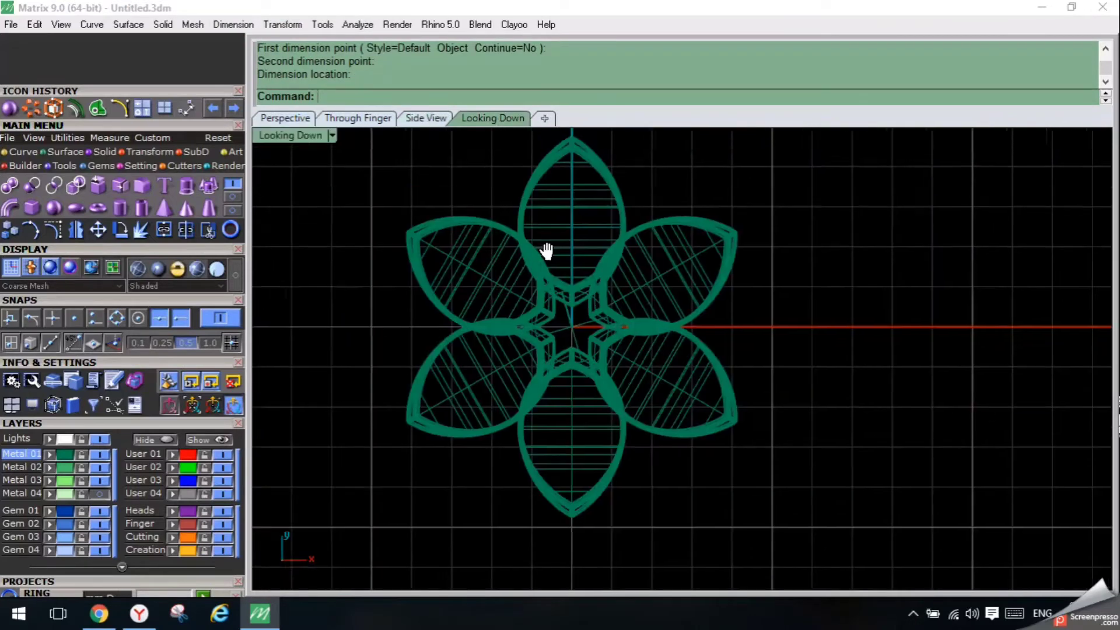
scroll(646, 293, up, 2)
click(531, 329)
scroll(545, 364, up, 4)
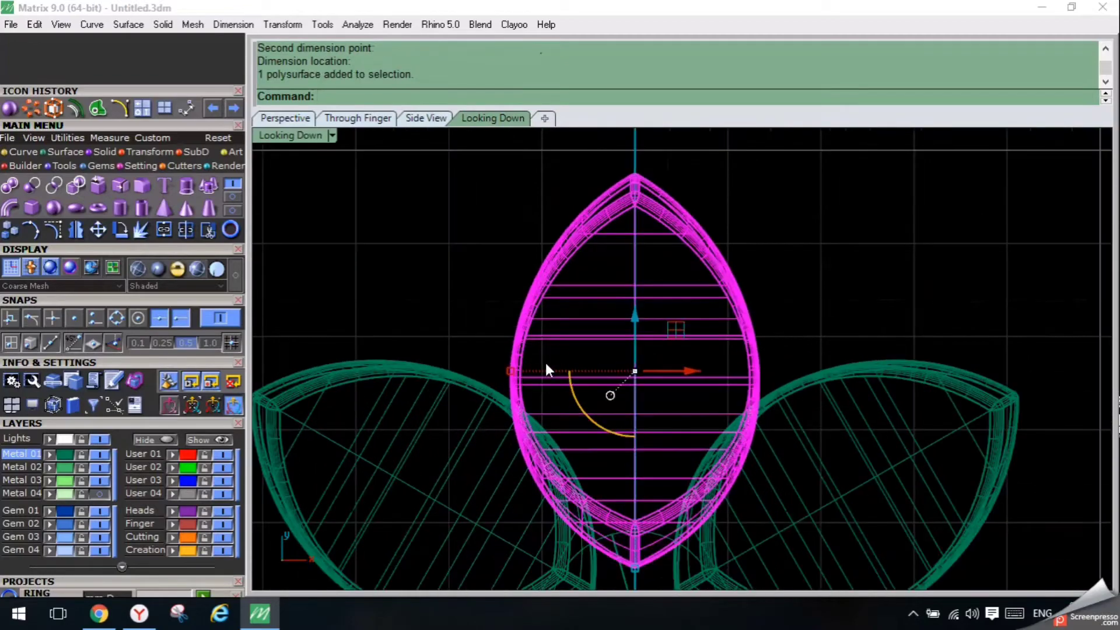
drag(511, 376, 516, 375)
key(ctrl+z)
right_click(518, 374)
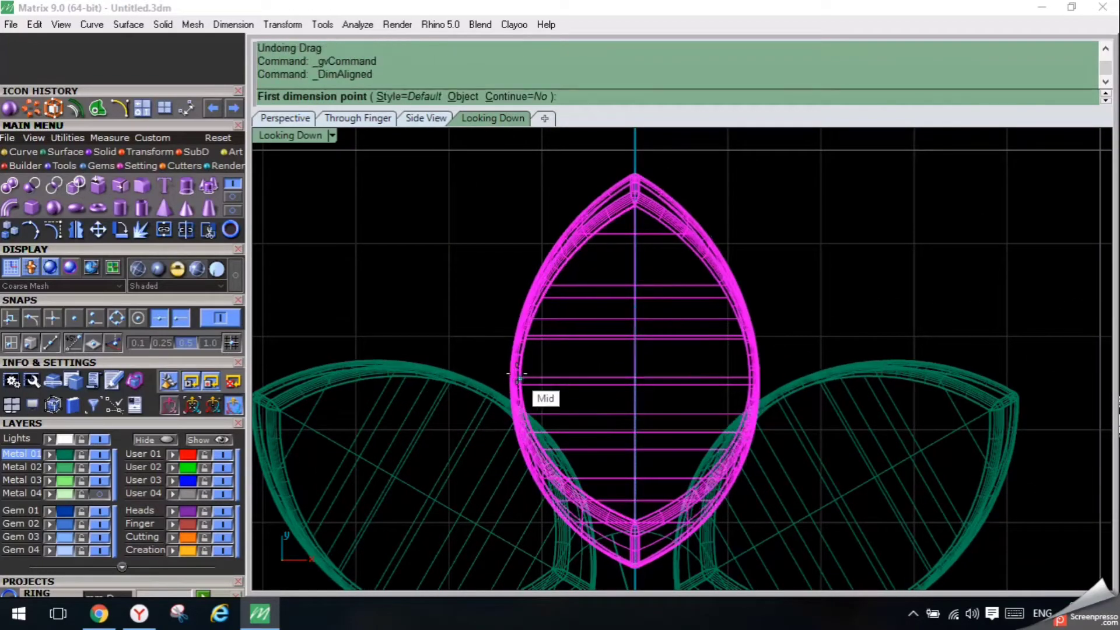
key(Escape)
key(Escape)
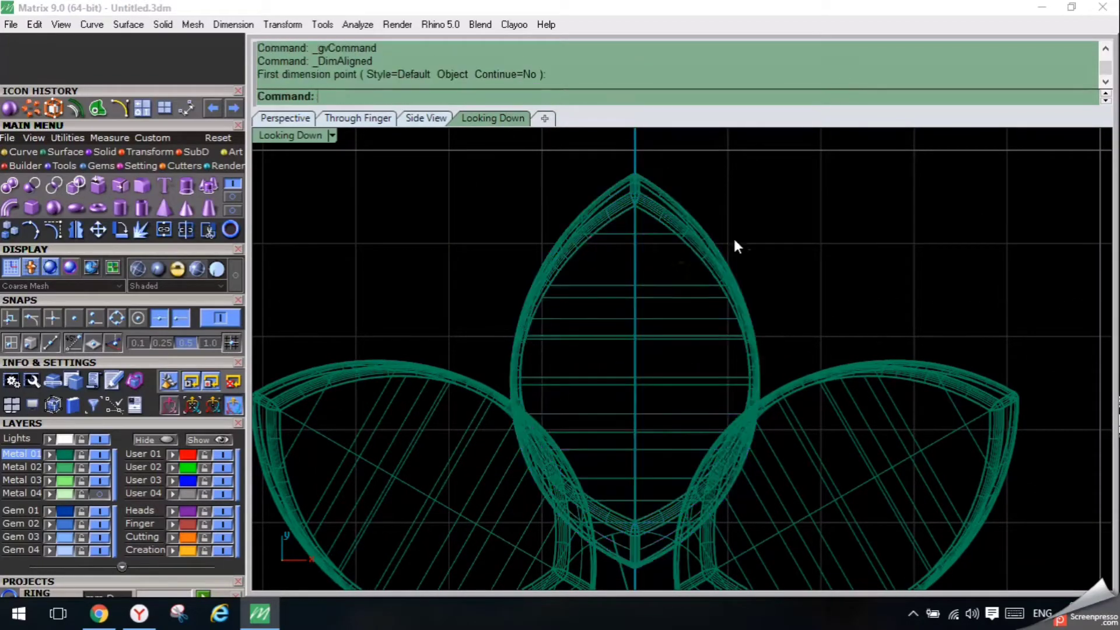
Scale the original petal down slightly in the Looking Down view so the arrayed petals shrink with it.
drag(734, 239, 463, 338)
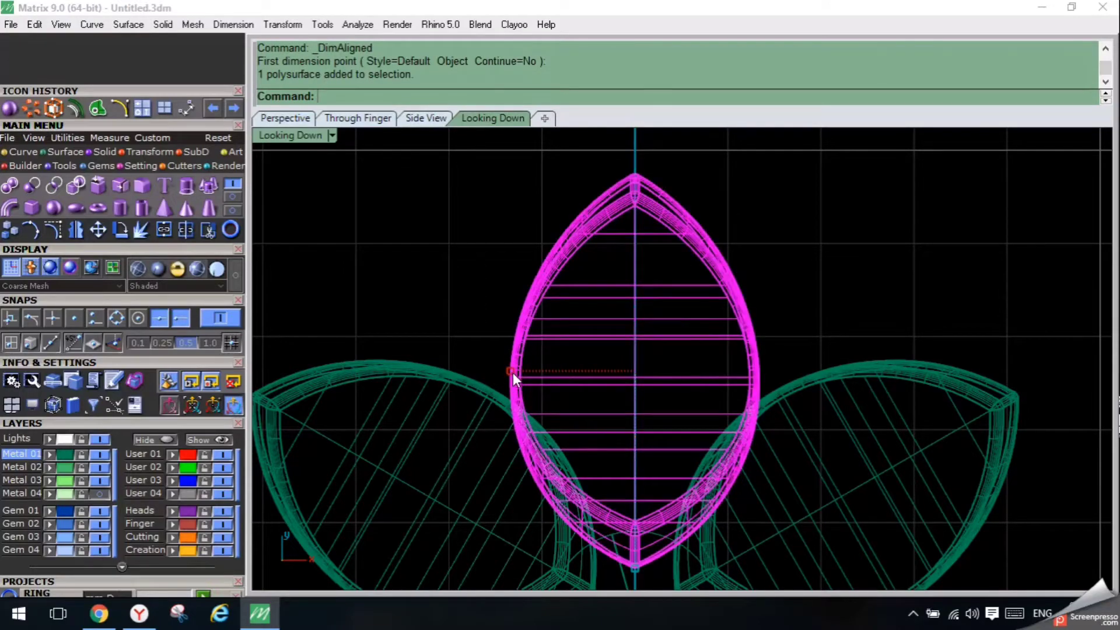
drag(513, 379, 516, 380)
click(285, 118)
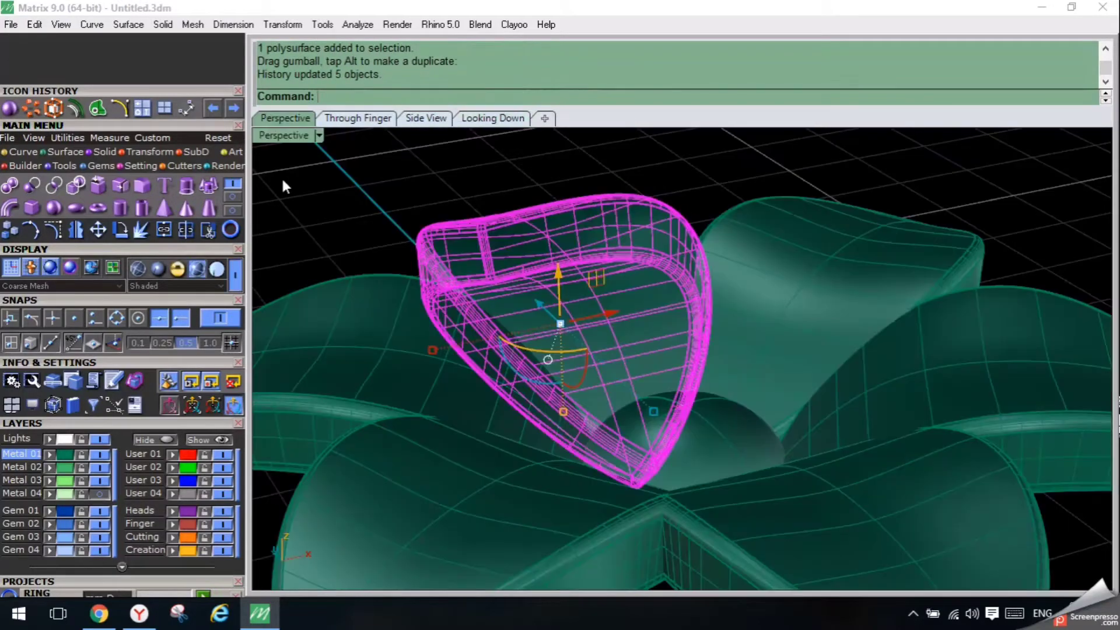
In the Side View, measure the thickness at the outer end of the positive-Y petal with an aligned dimension.
click(415, 119)
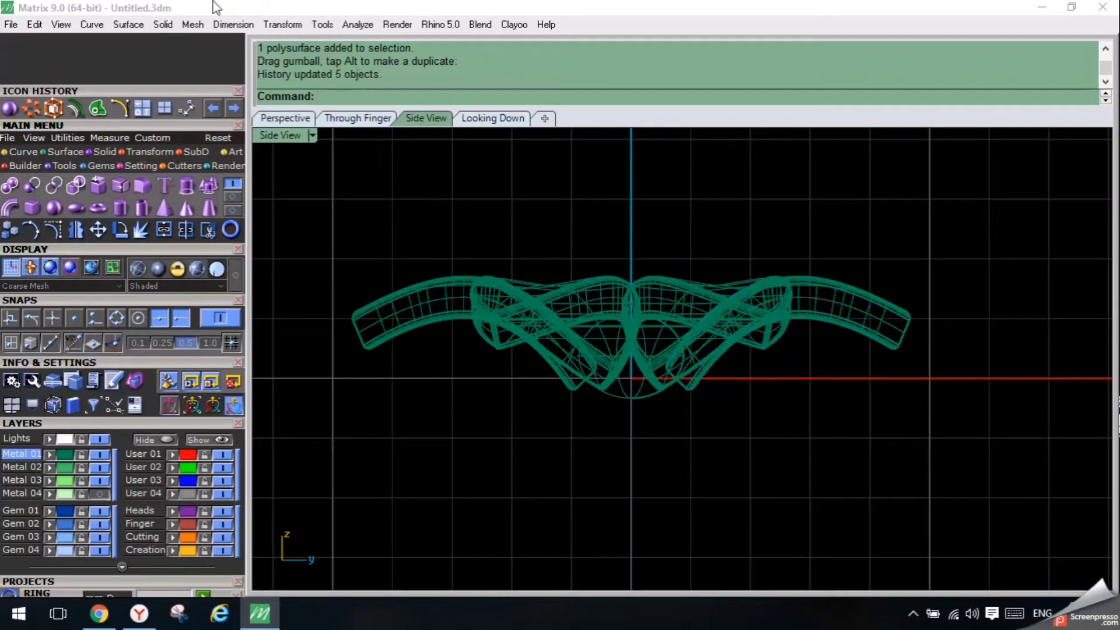
click(233, 23)
click(268, 73)
scroll(827, 333, up, 2)
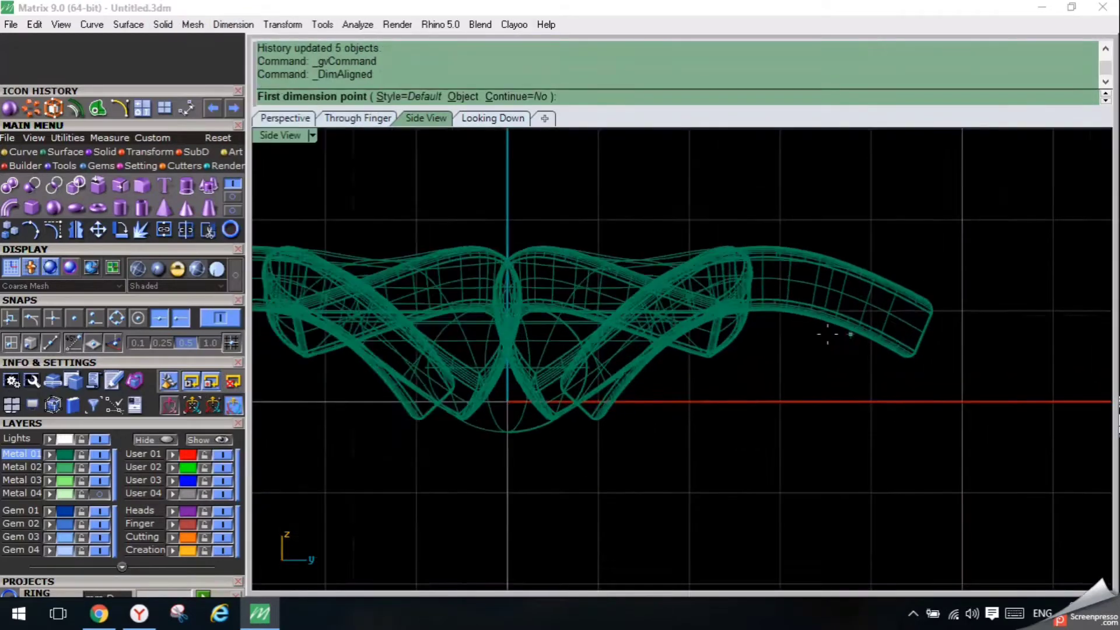
scroll(828, 333, up, 1)
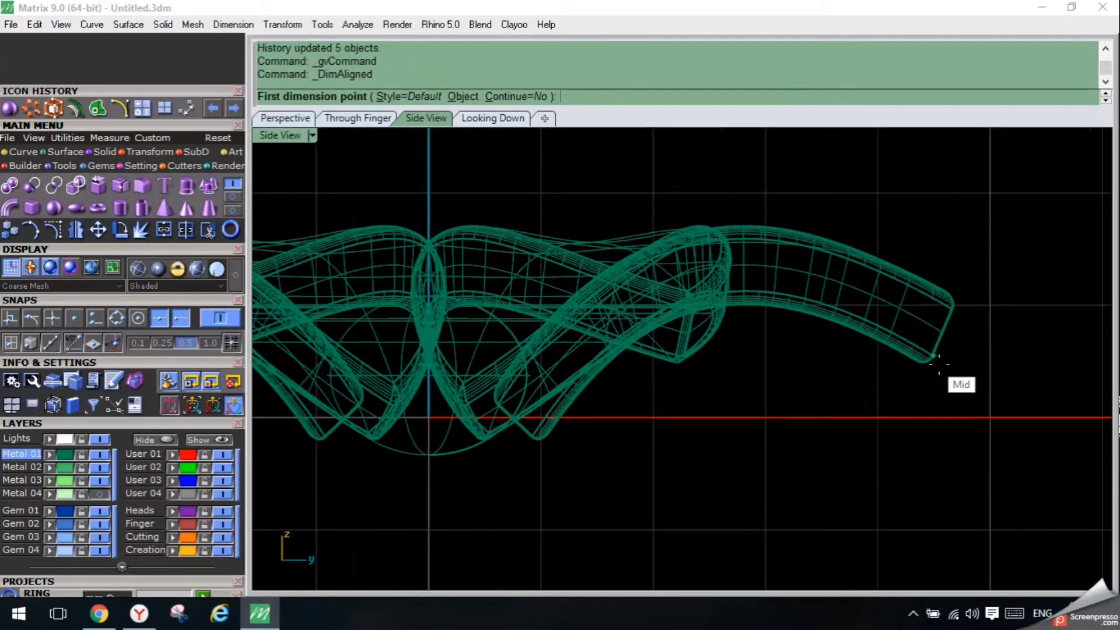
click(901, 352)
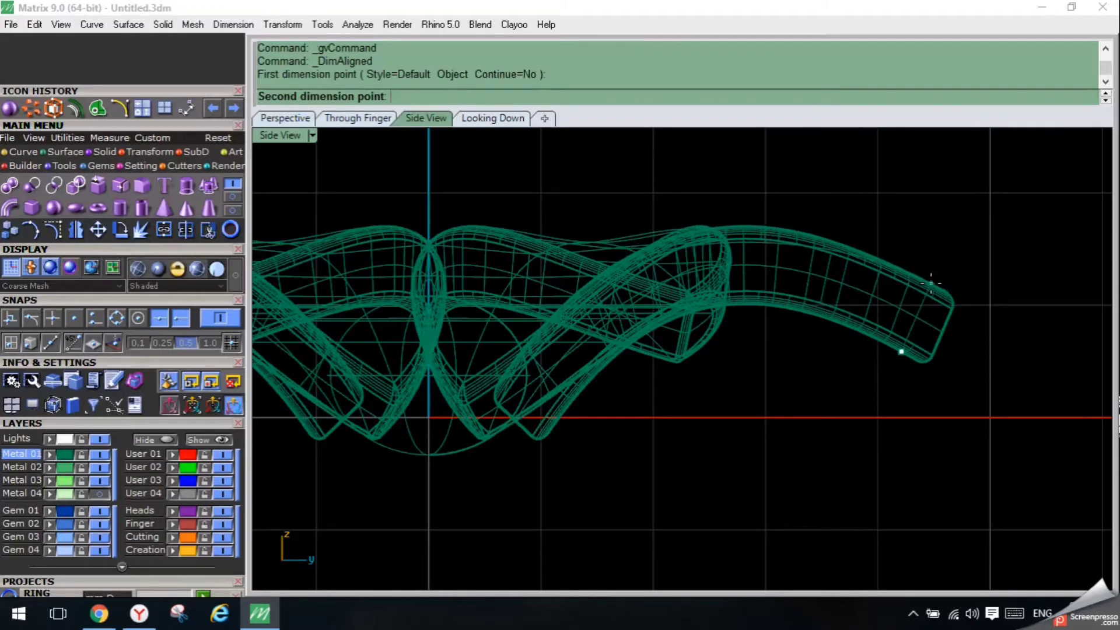
click(931, 283)
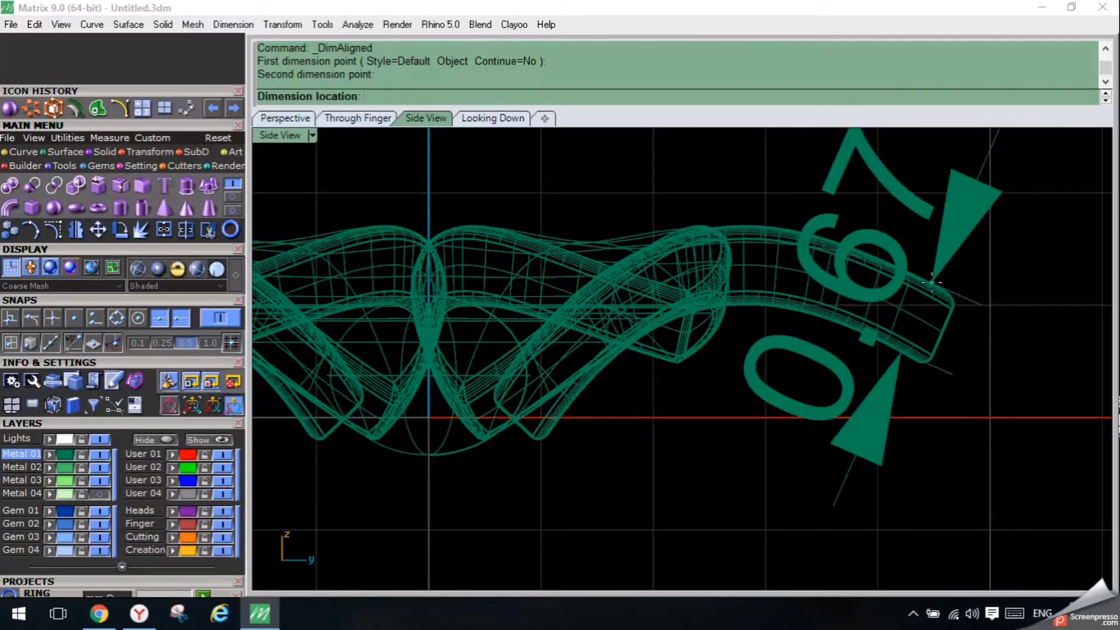
key(Escape)
Scale the original petal down slightly in the Side View and re-measure its outer end thickness with an aligned dimension.
click(709, 324)
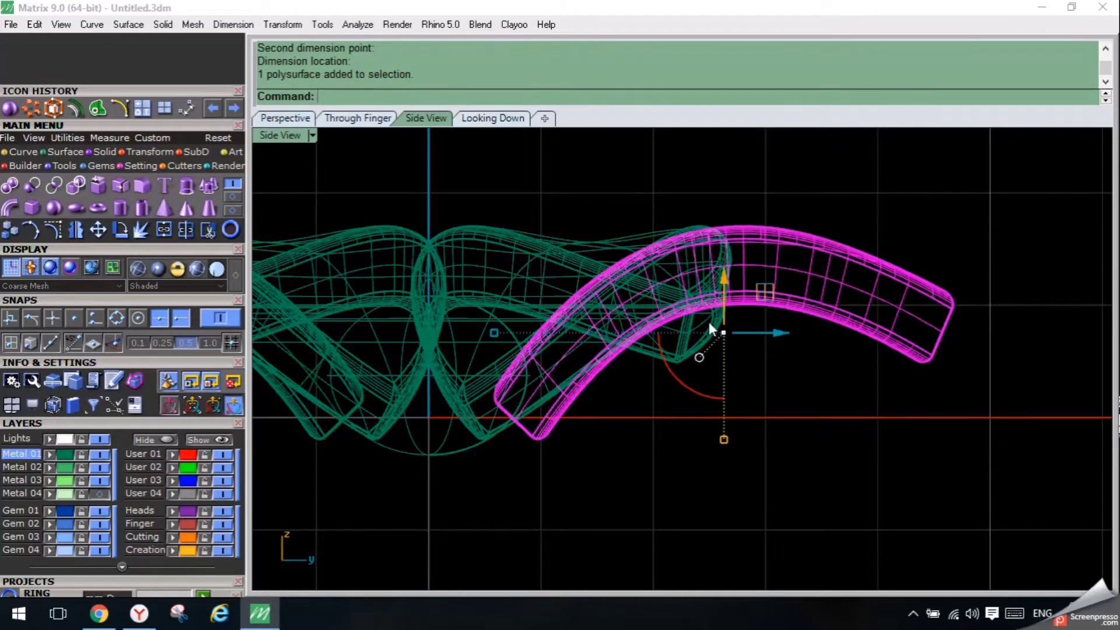
drag(722, 439, 720, 432)
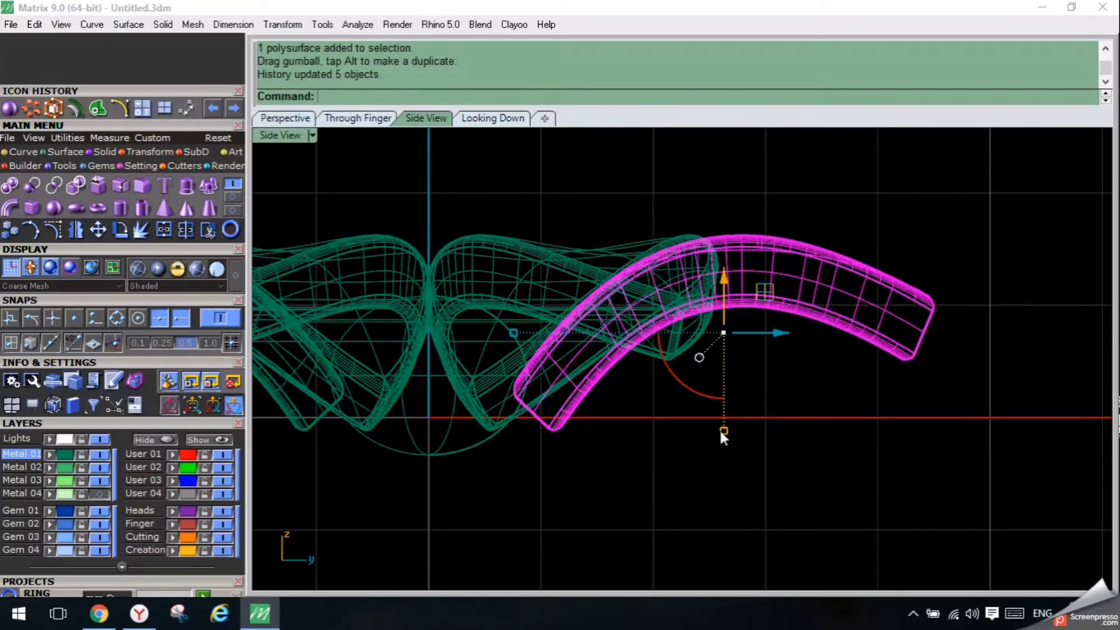
click(233, 23)
click(236, 65)
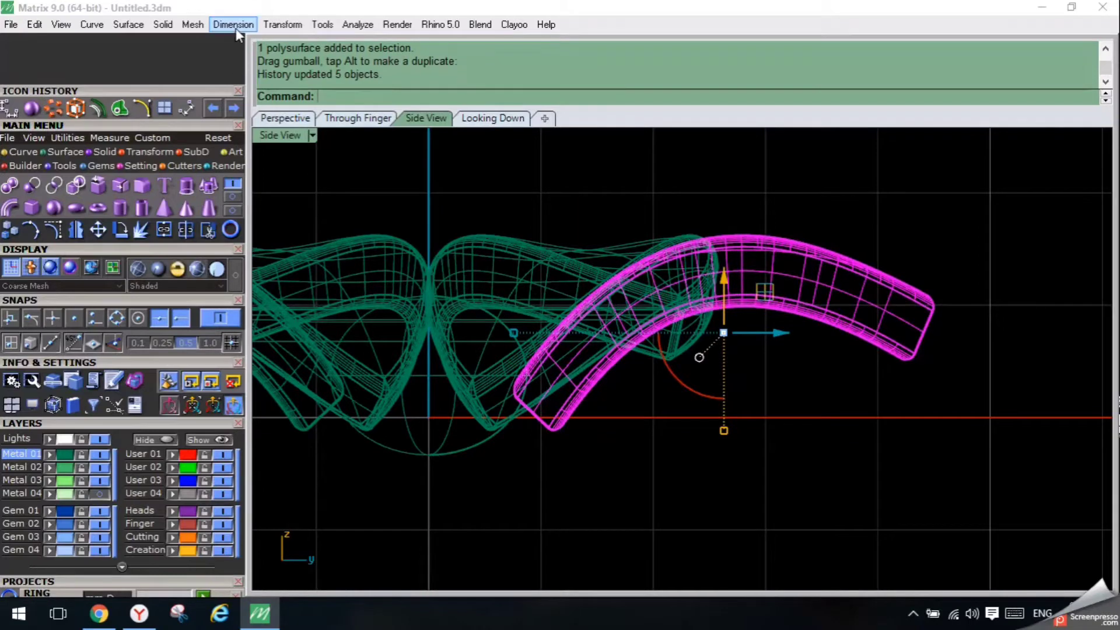
click(233, 24)
click(251, 73)
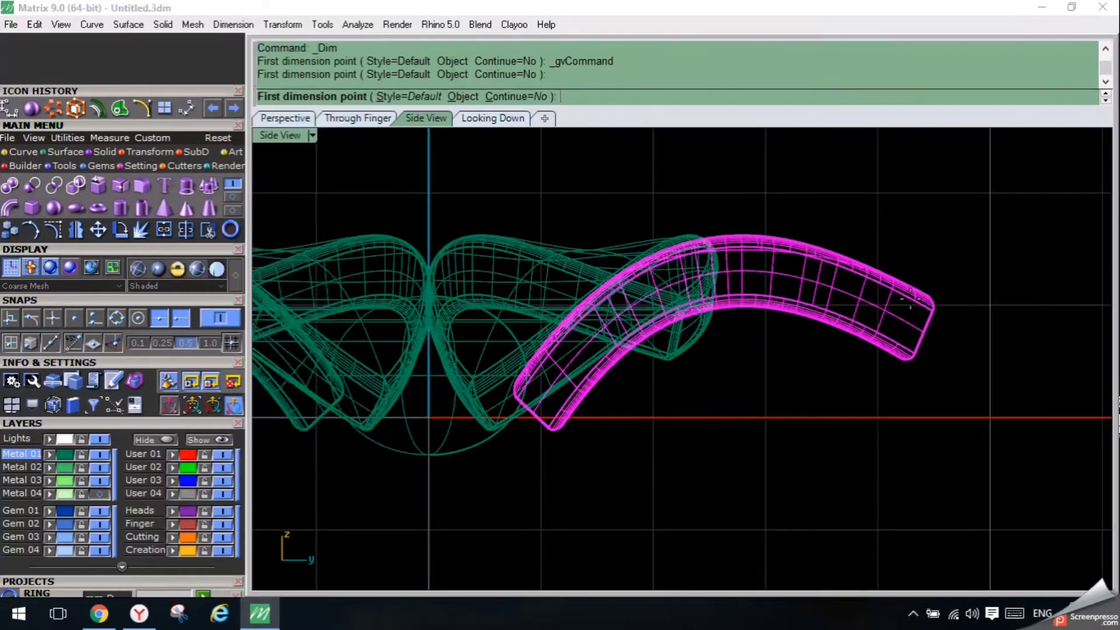
scroll(890, 357, up, 3)
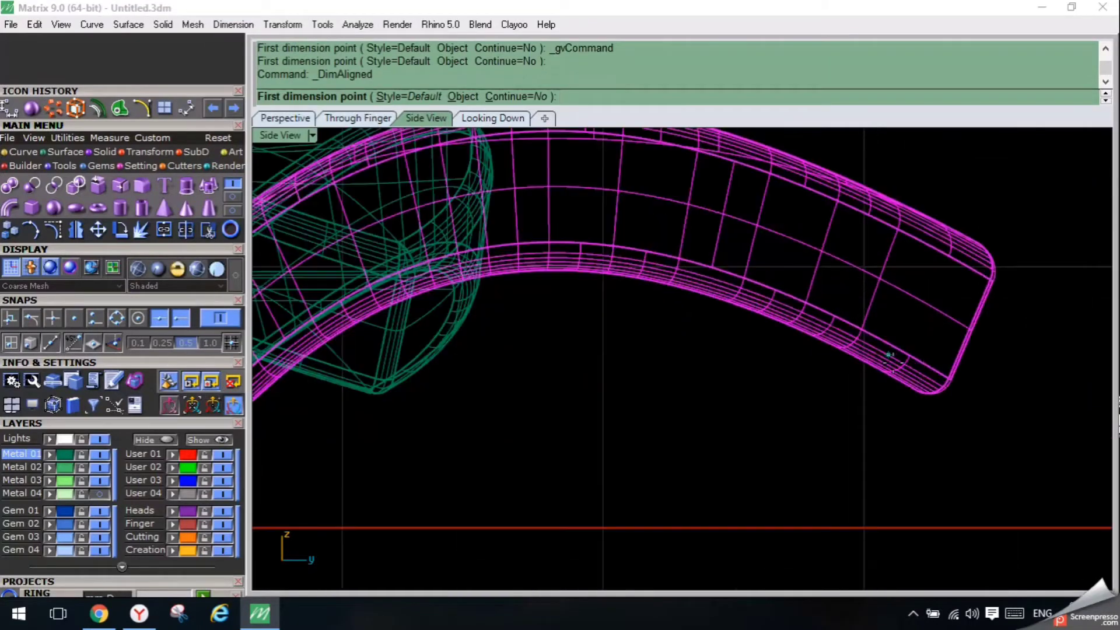
click(933, 392)
click(973, 238)
scroll(973, 237, down, 5)
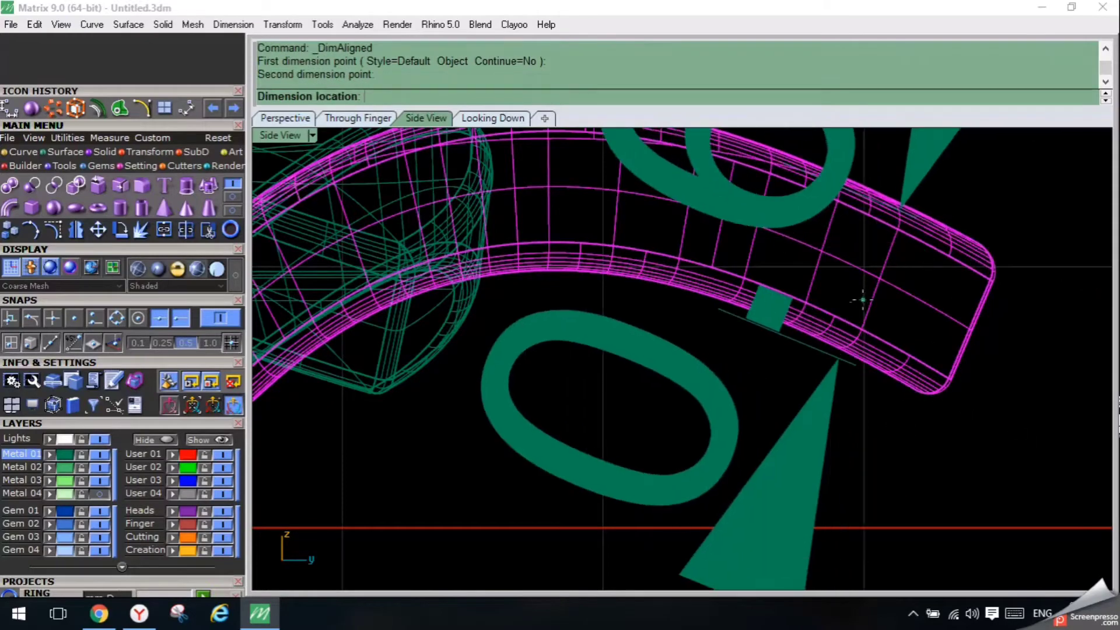
key(Escape)
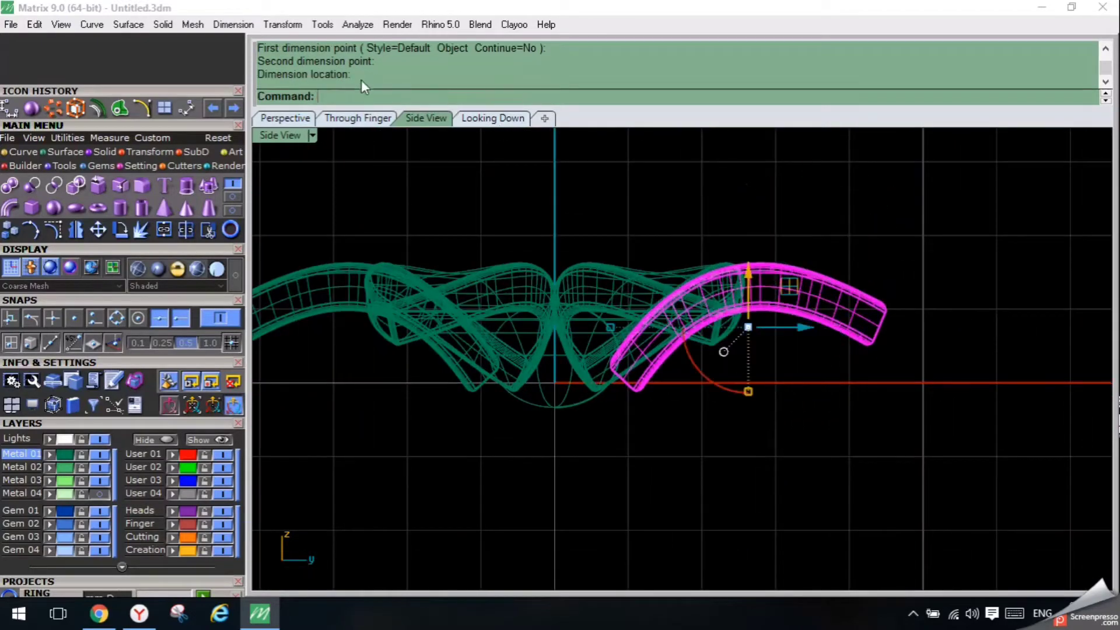
In the Perspective view, move the original petal slightly inward along Y so the arrayed petals close in around the center sphere.
click(305, 118)
click(369, 237)
right_drag(371, 238, 495, 318)
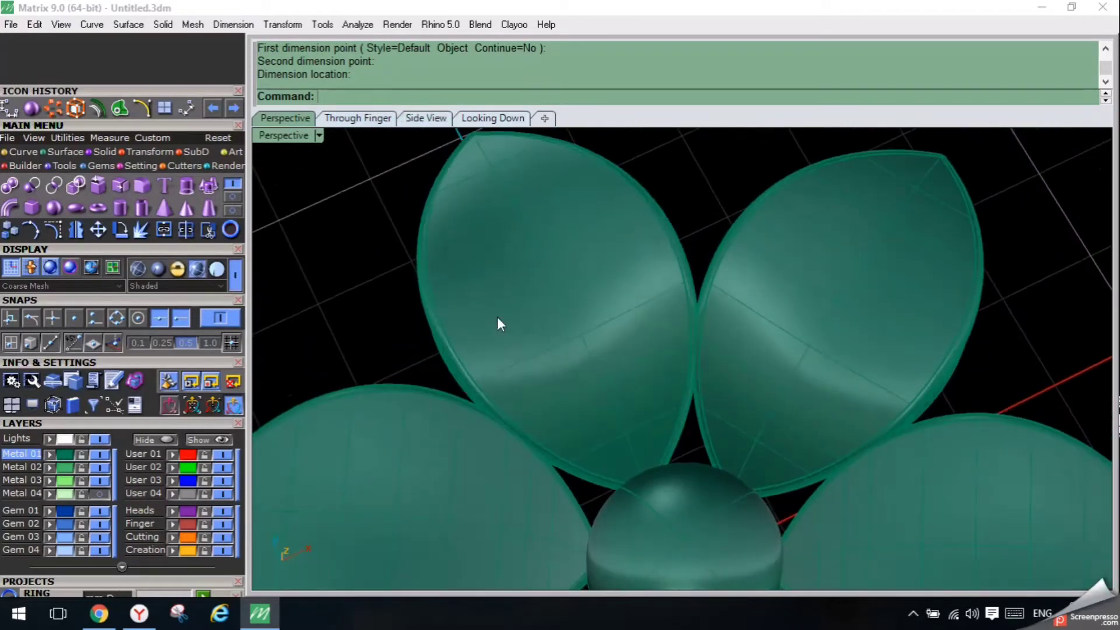
click(502, 313)
mouse_move(534, 283)
mouse_down()
mouse_move(533, 262)
mouse_move(525, 293)
mouse_up()
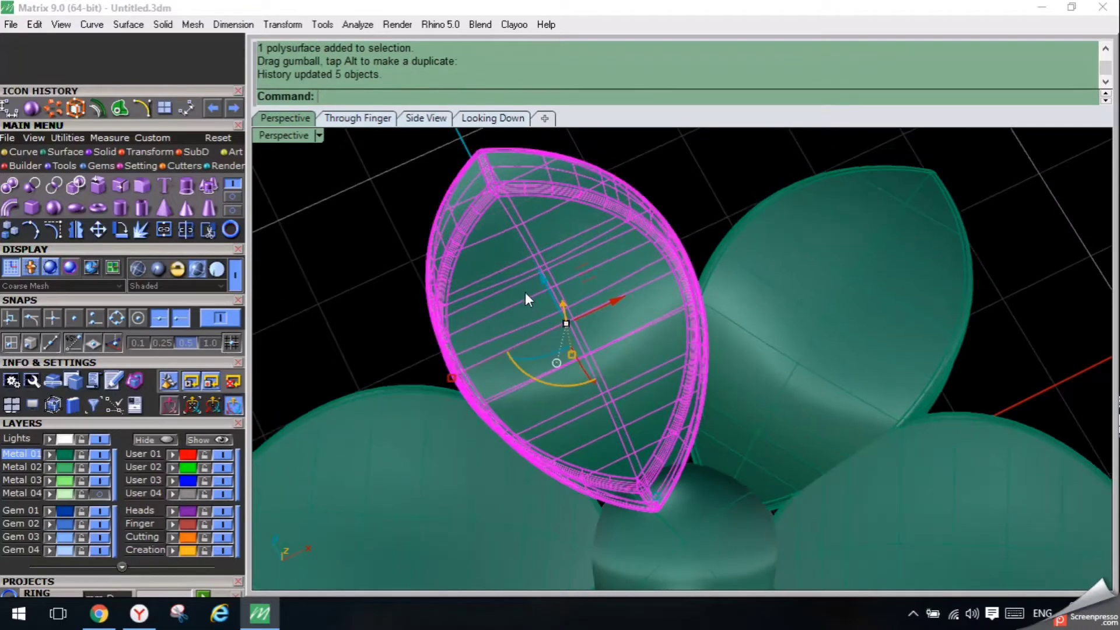
right_drag(335, 329, 546, 260)
drag(545, 439, 551, 434)
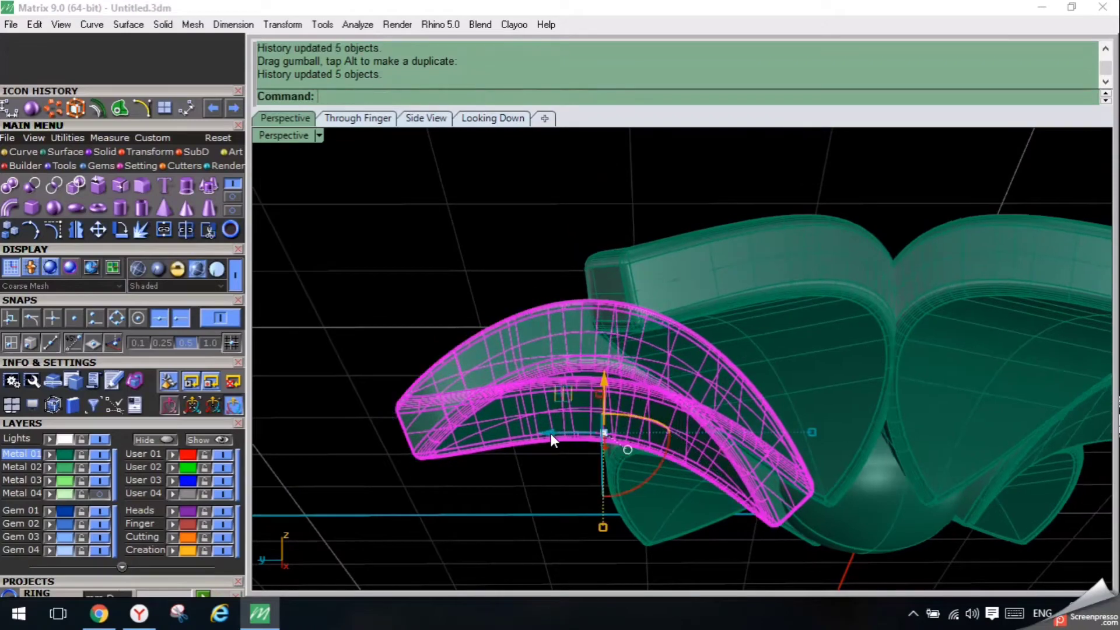
click(515, 477)
right_drag(693, 469, 535, 173)
Set the Looking Down view to the Plastic display mode and inspect how the petals meet around the center sphere.
click(509, 118)
scroll(504, 265, down, 3)
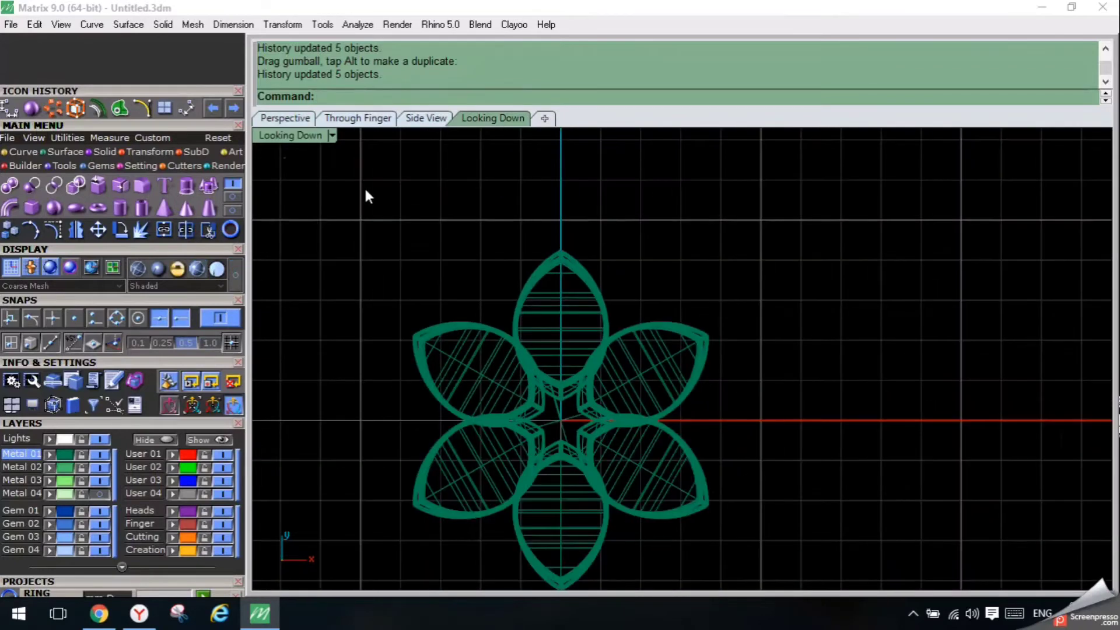
click(328, 135)
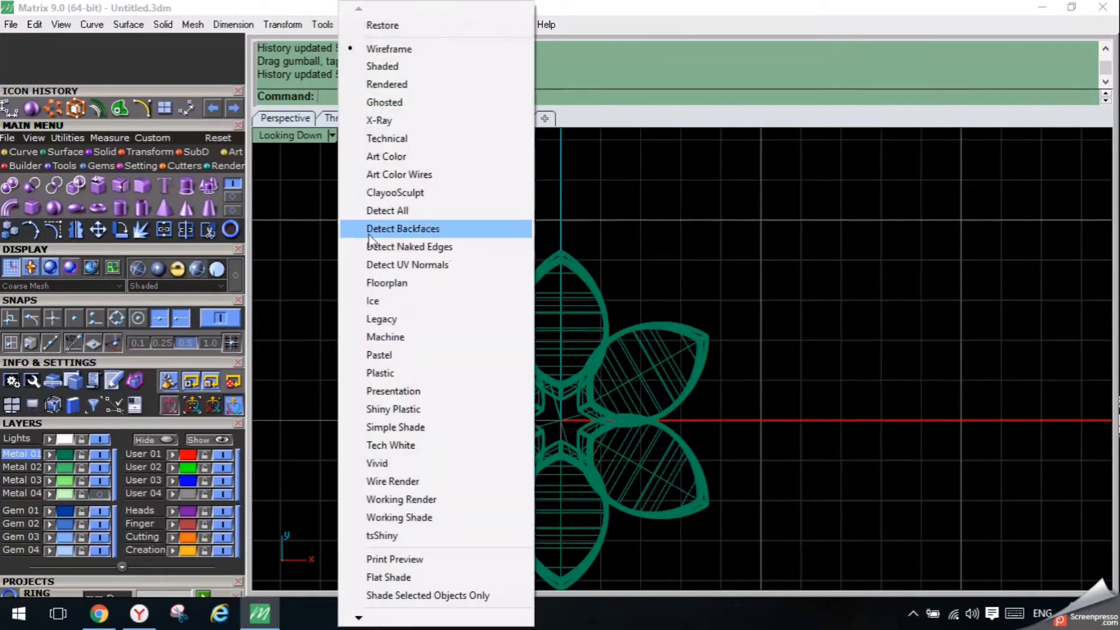
click(406, 373)
scroll(538, 377, up, 5)
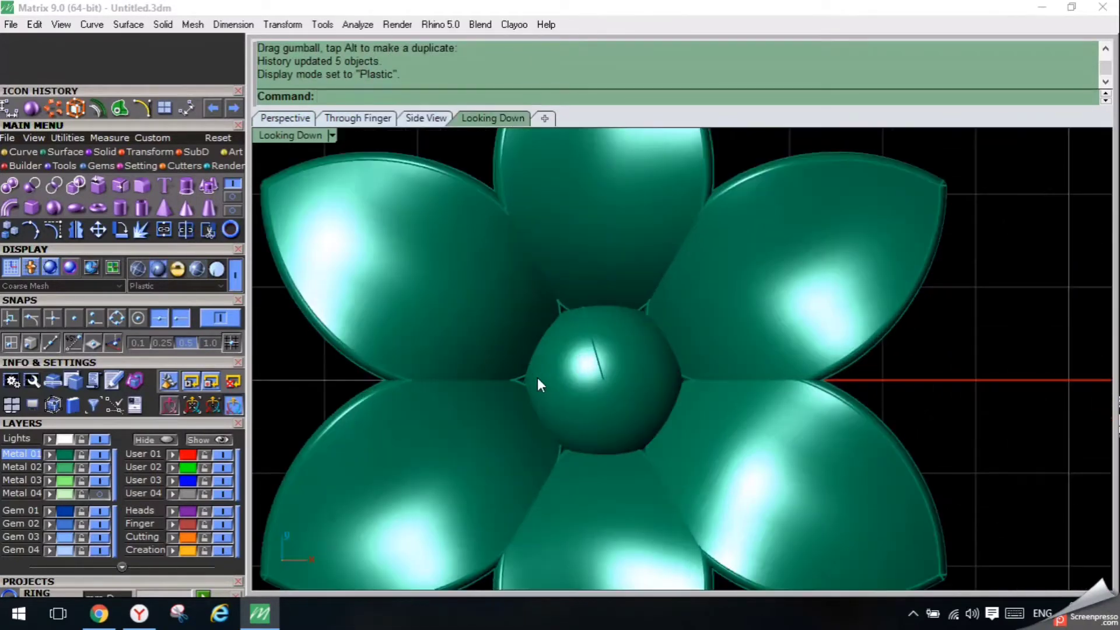
scroll(356, 259, down, 4)
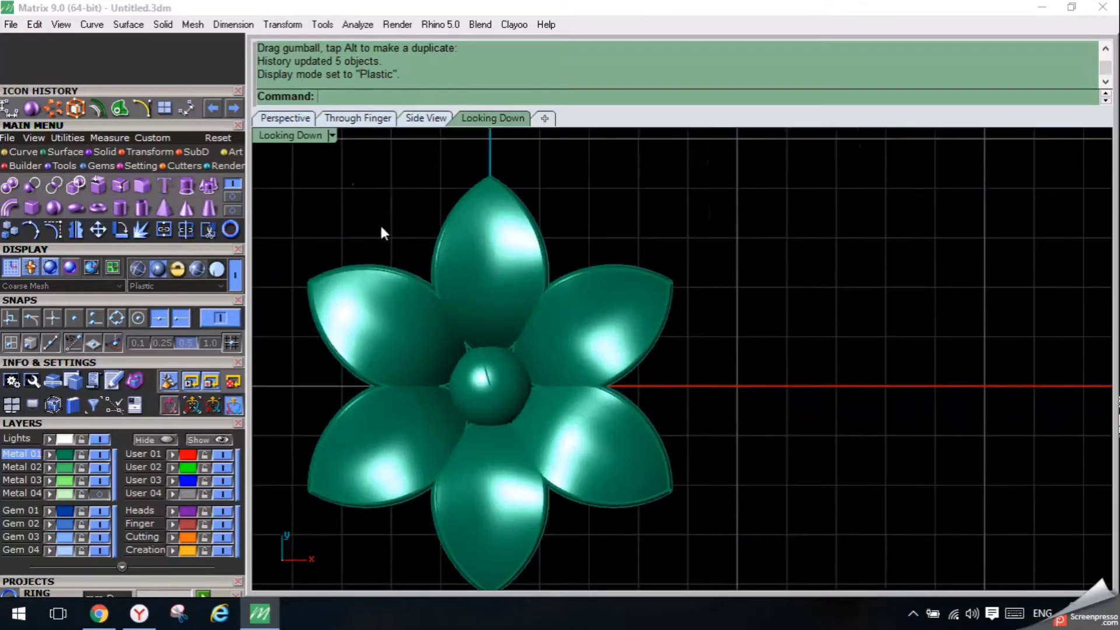
Measure the flower's overall length between the tips of two opposite petals along Y with an aligned dimension.
click(234, 24)
click(269, 74)
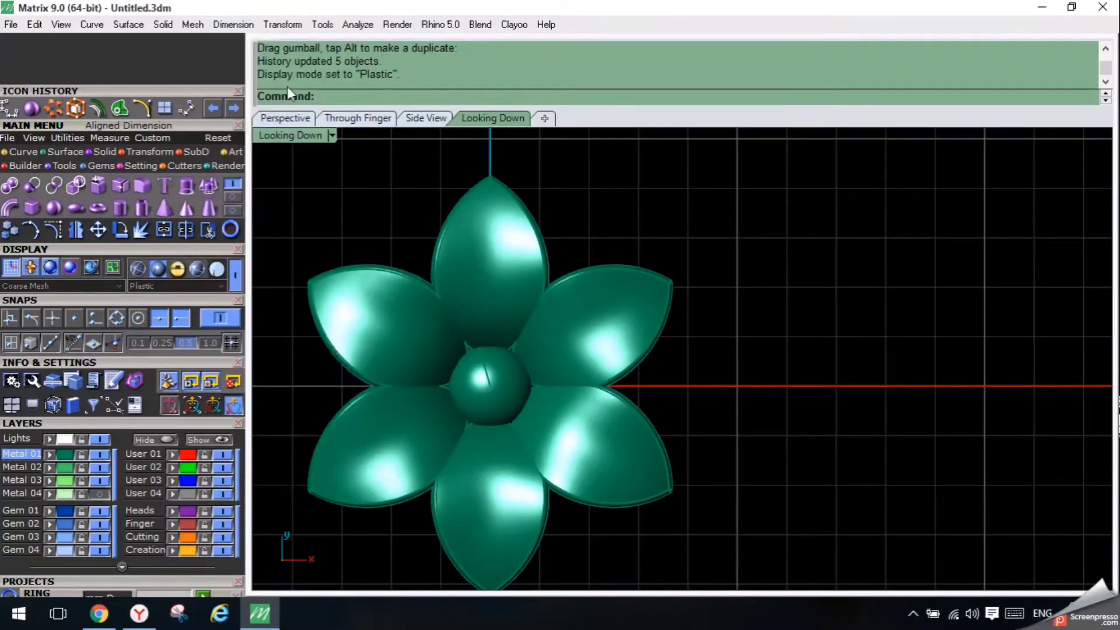
click(490, 171)
right_drag(612, 537, 618, 378)
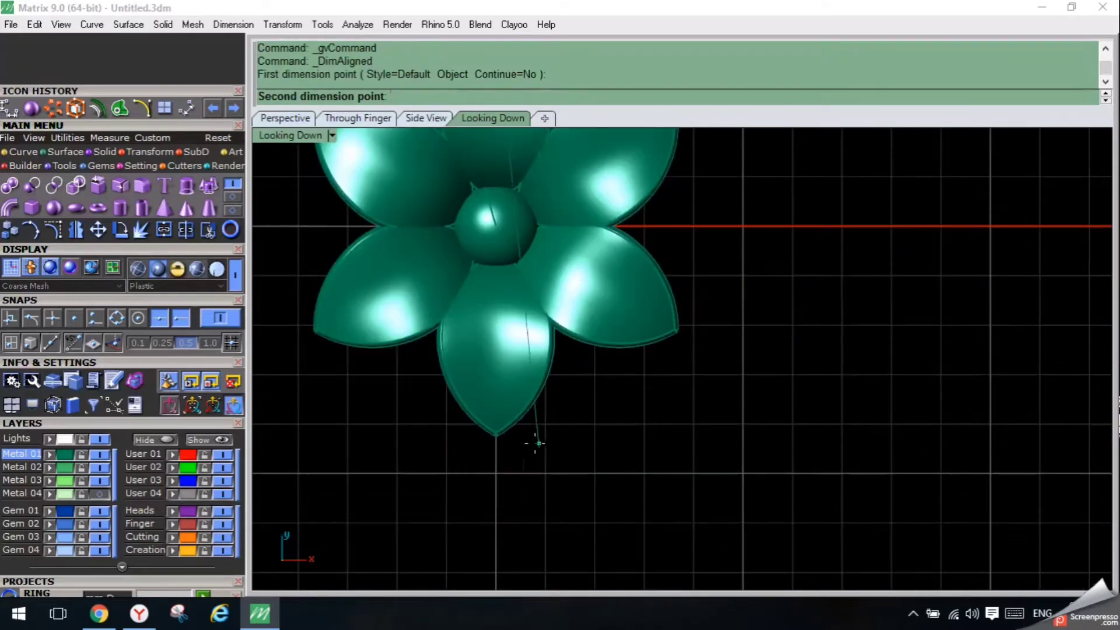
click(497, 452)
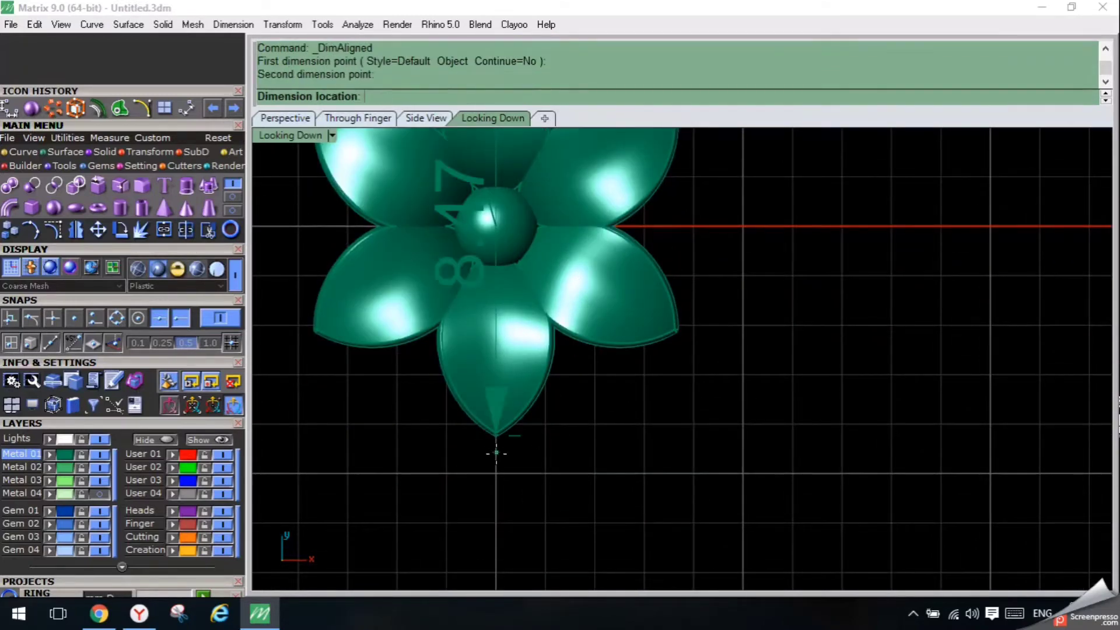
scroll(493, 453, down, 3)
click(394, 292)
scroll(380, 286, down, 2)
drag(381, 285, 562, 395)
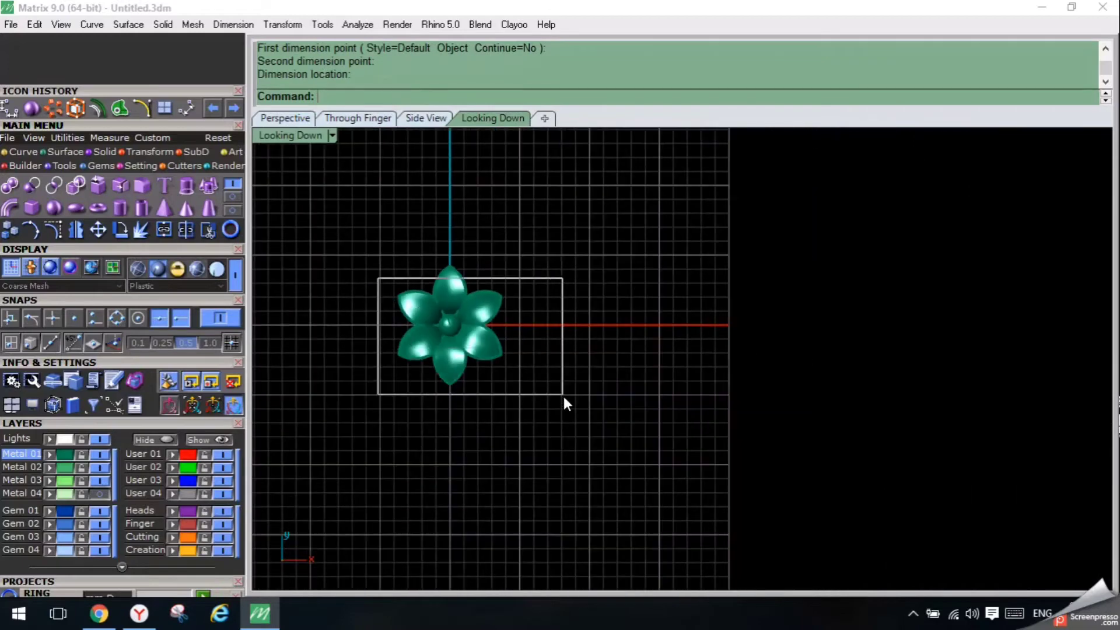
drag(577, 245, 347, 411)
key(ctrl+j)
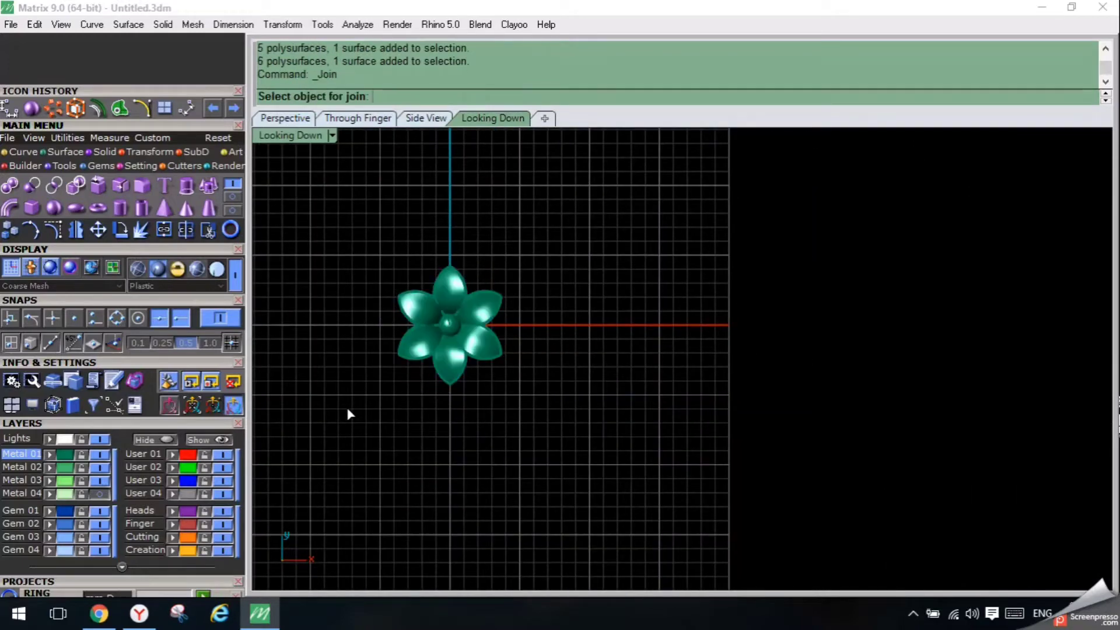
key(Escape)
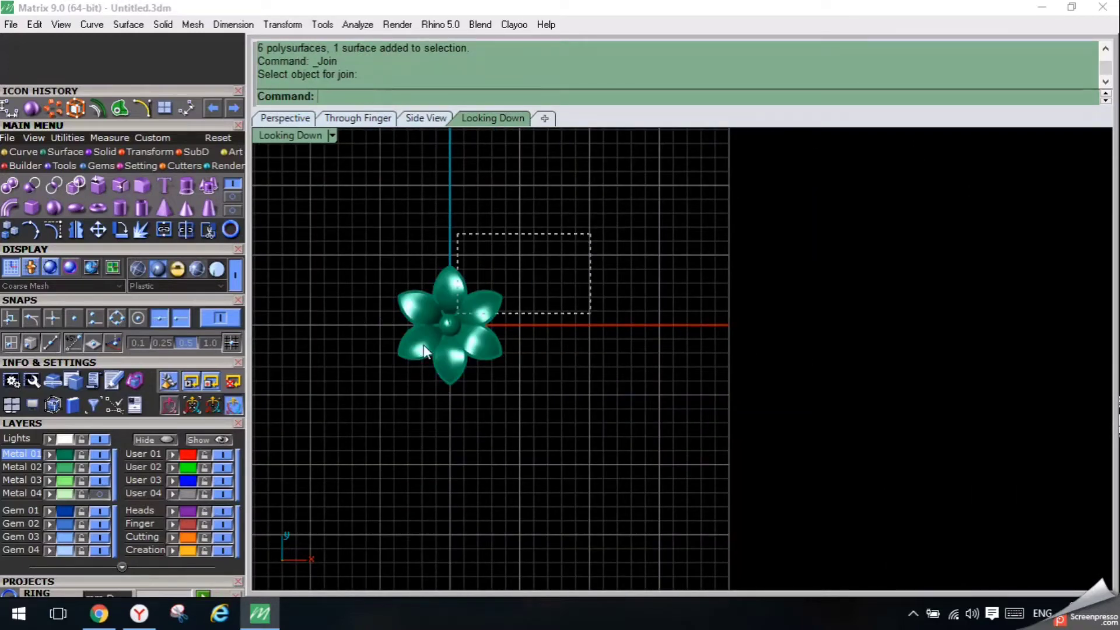
Group the six petals with the center sphere and move the group away from the origin to the positive-X, positive-Y corner of the grid.
drag(424, 344, 372, 386)
key(ctrl+g)
scroll(605, 289, down, 3)
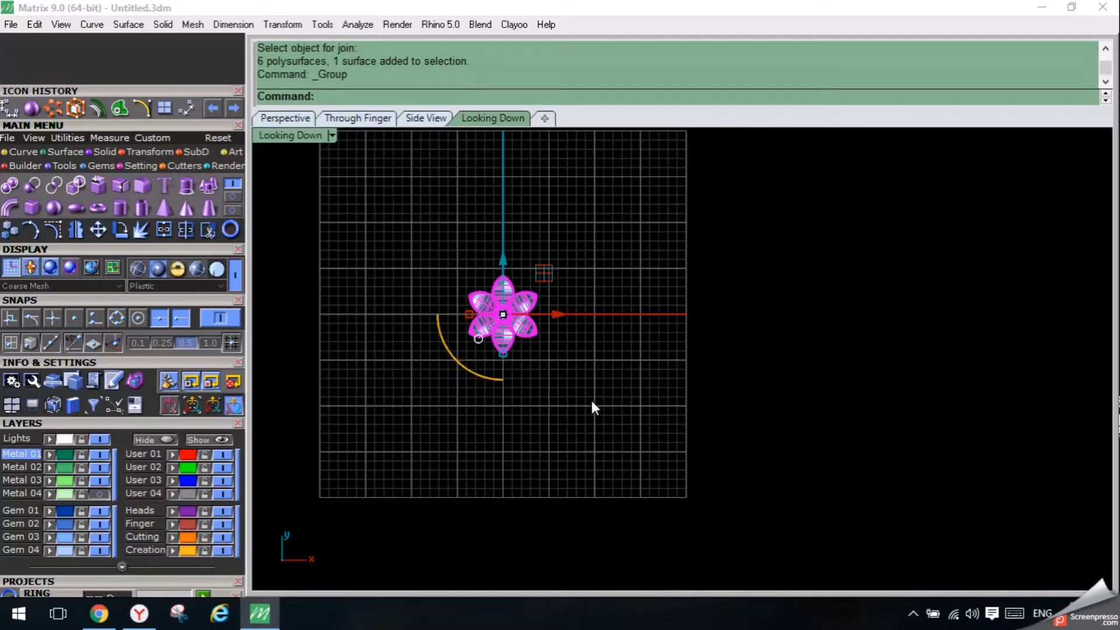
right_drag(538, 432, 551, 502)
scroll(554, 467, up, 4)
right_drag(543, 453, 562, 551)
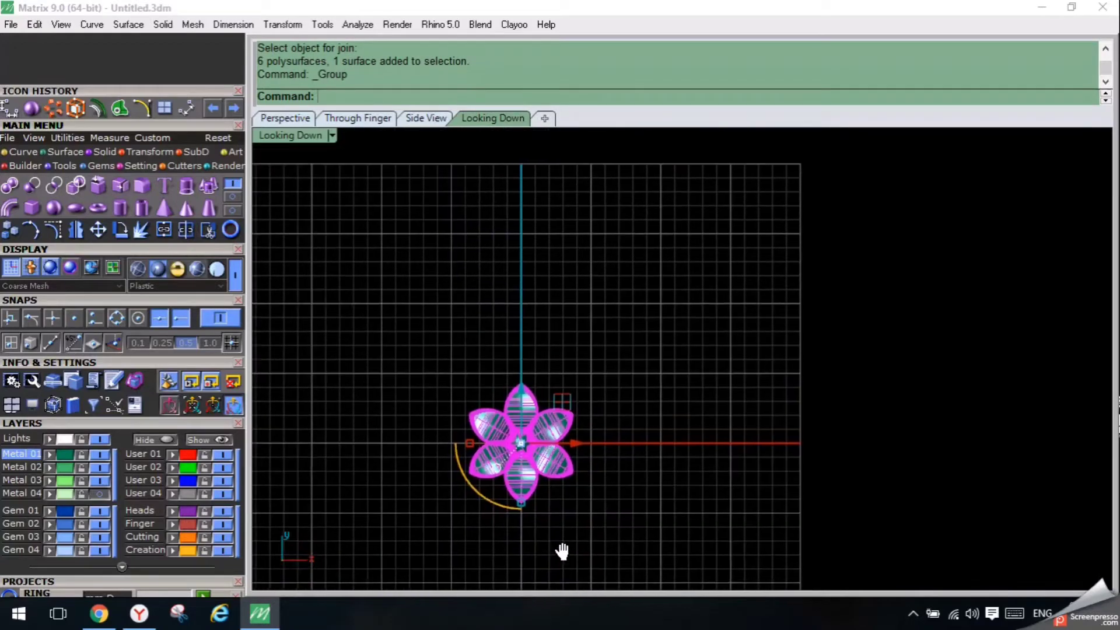
scroll(561, 551, down, 3)
drag(714, 291, 726, 296)
click(842, 290)
right_drag(358, 466, 363, 392)
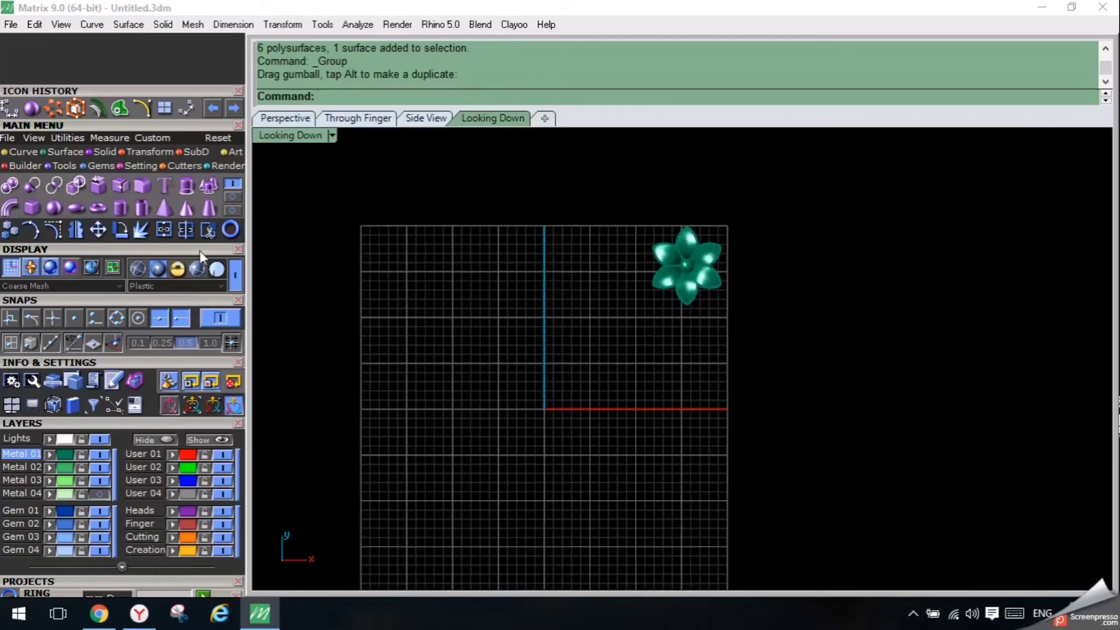
Create a ring rail with an 18 mm diameter.
scroll(188, 576, down, 3)
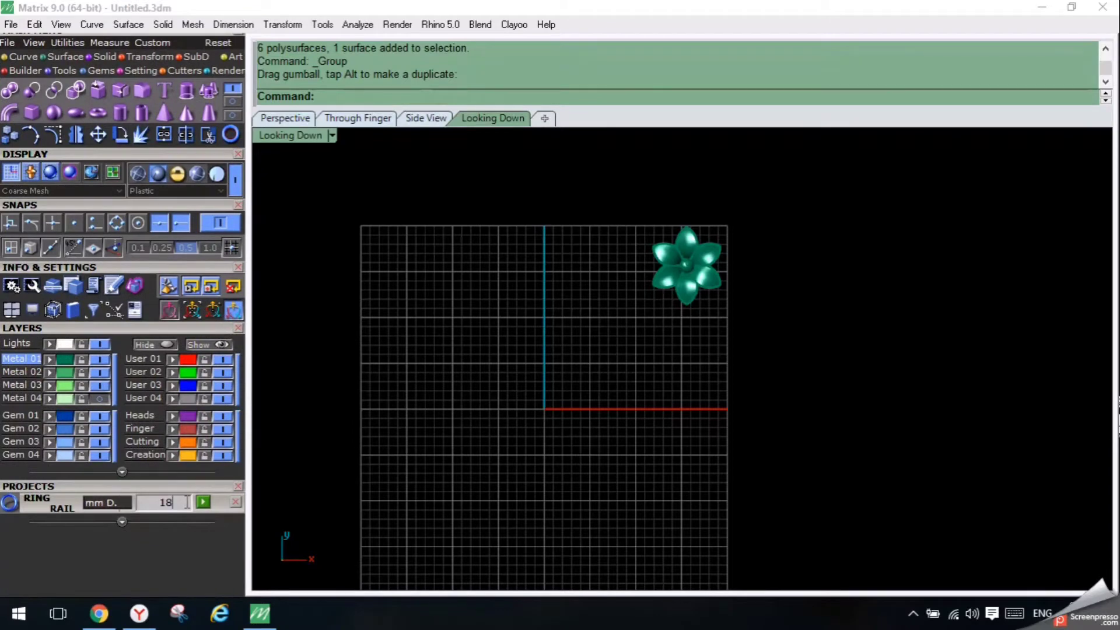
click(203, 506)
click(380, 475)
scroll(80, 195, up, 2)
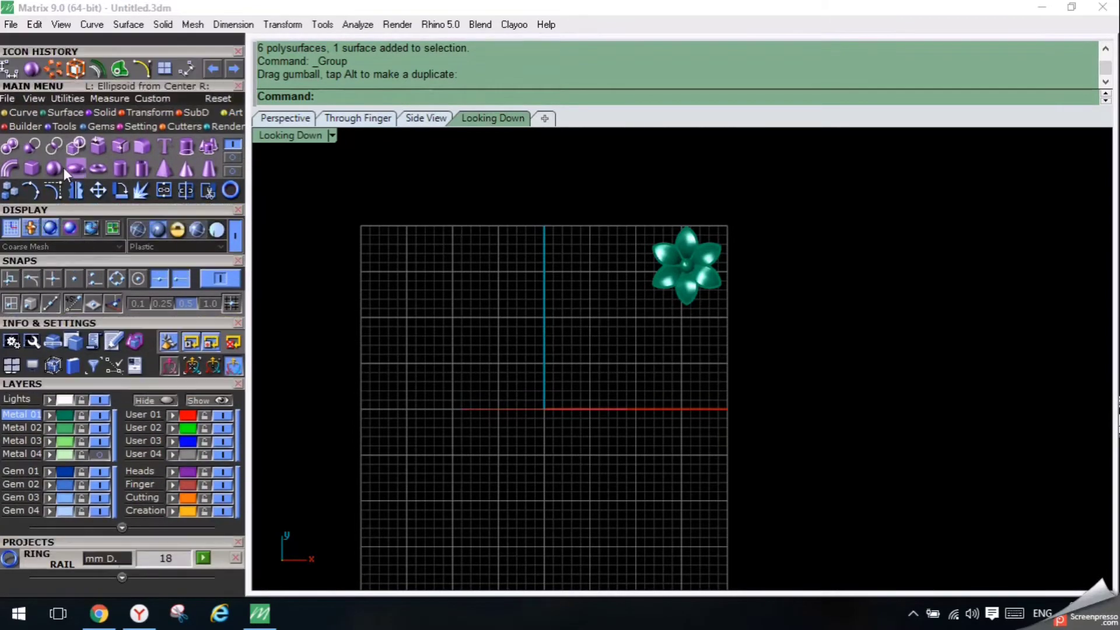
Draw a diagonal BothSides line centered on 0,0,0 in the Looking Down view, from the negative-X, positive-Y quadrant to the opposite one.
click(30, 146)
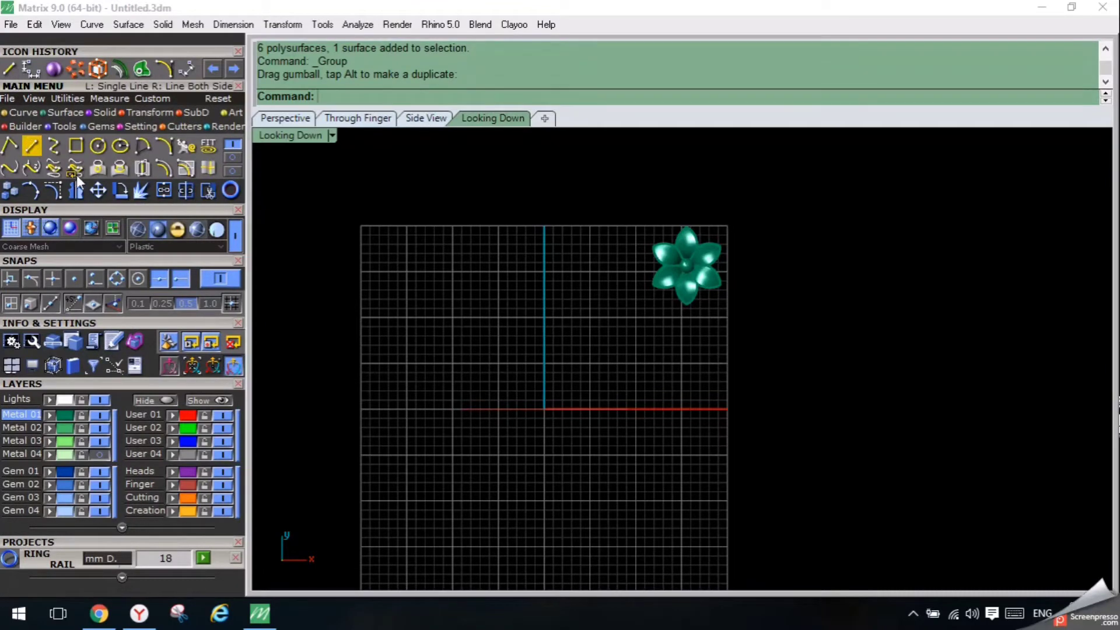
text(0,0,0)
key(Return)
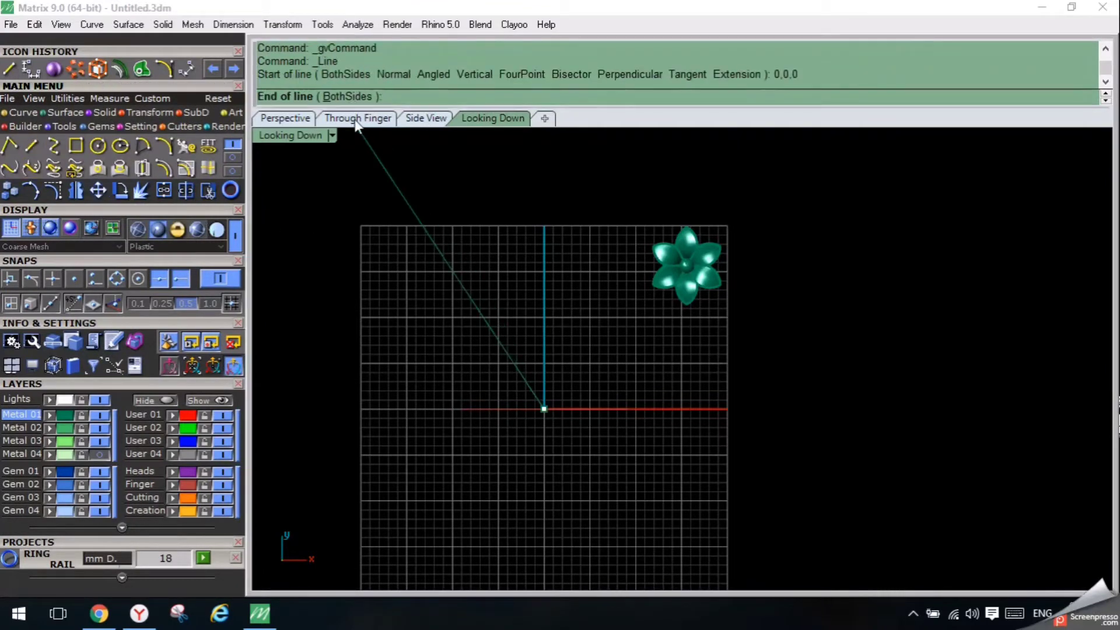
click(346, 96)
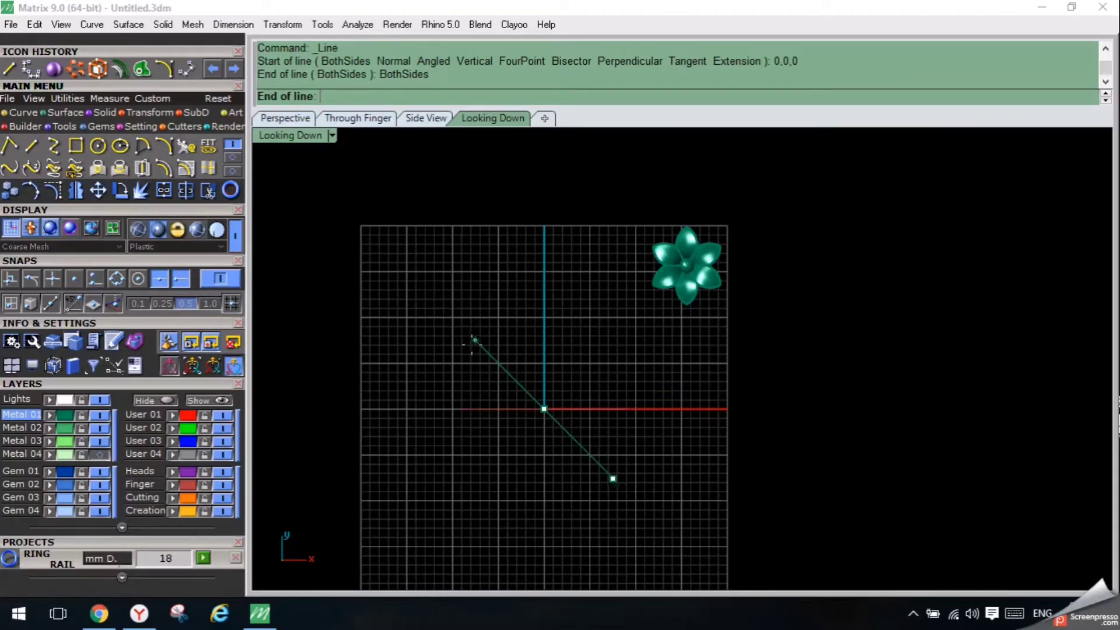
click(455, 319)
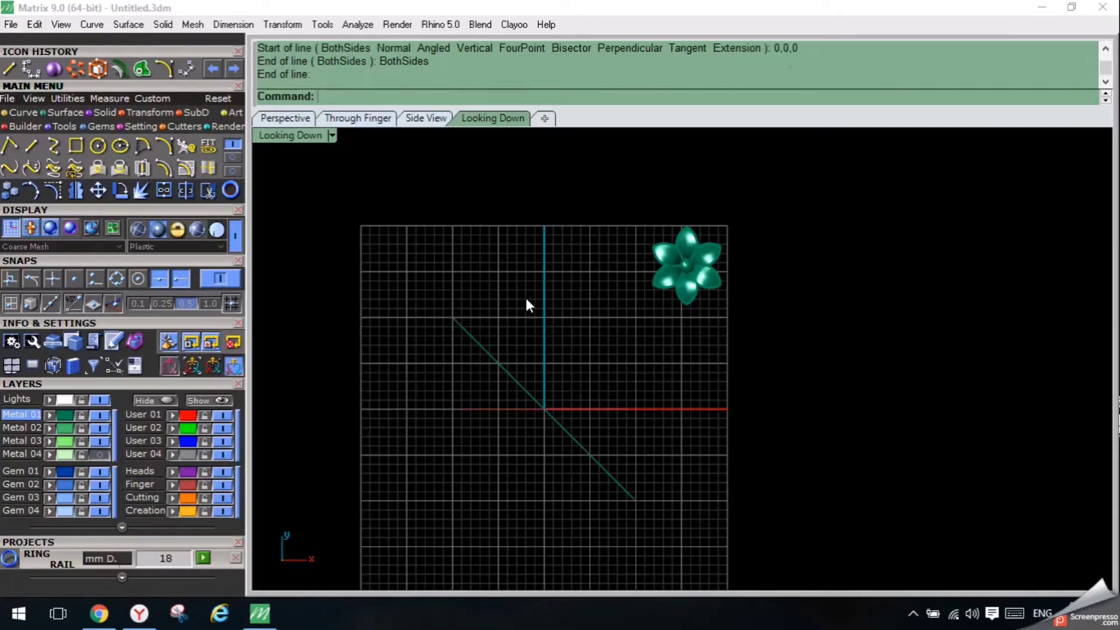
click(285, 118)
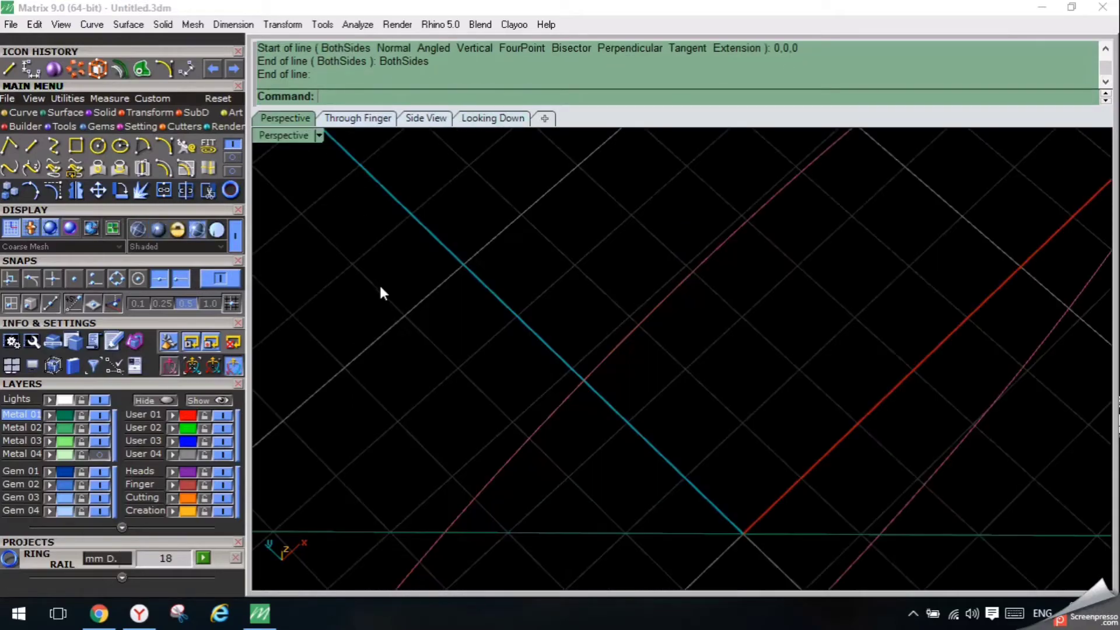
Create a Curve from 2 Views using the diagonal line and the ring rail circle.
scroll(393, 325, down, 10)
right_drag(569, 379, 297, 277)
click(53, 169)
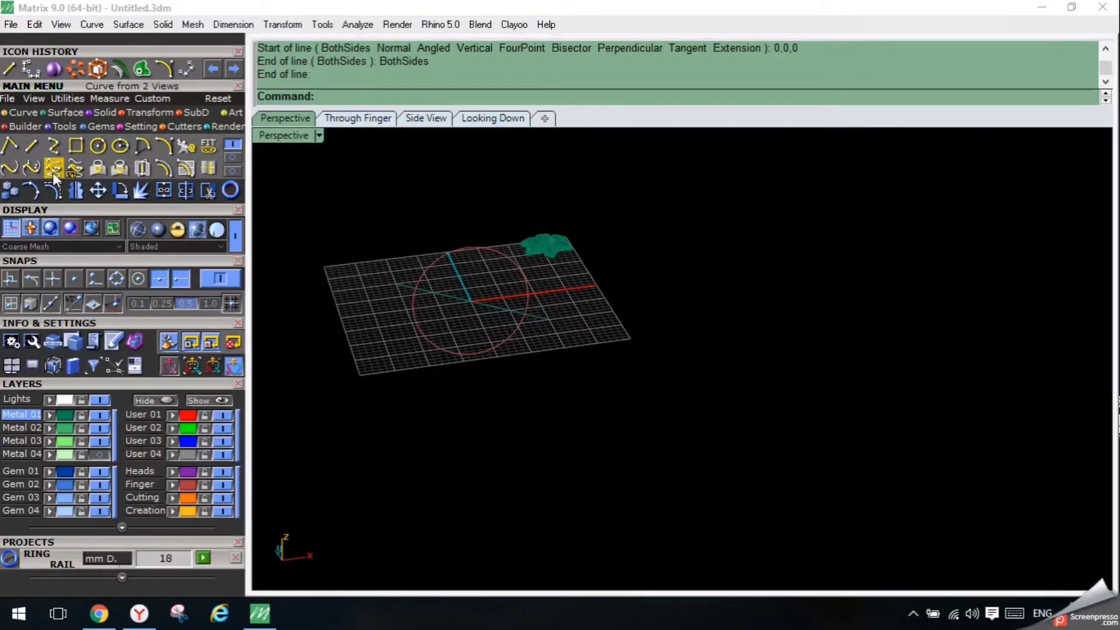
click(480, 302)
click(434, 258)
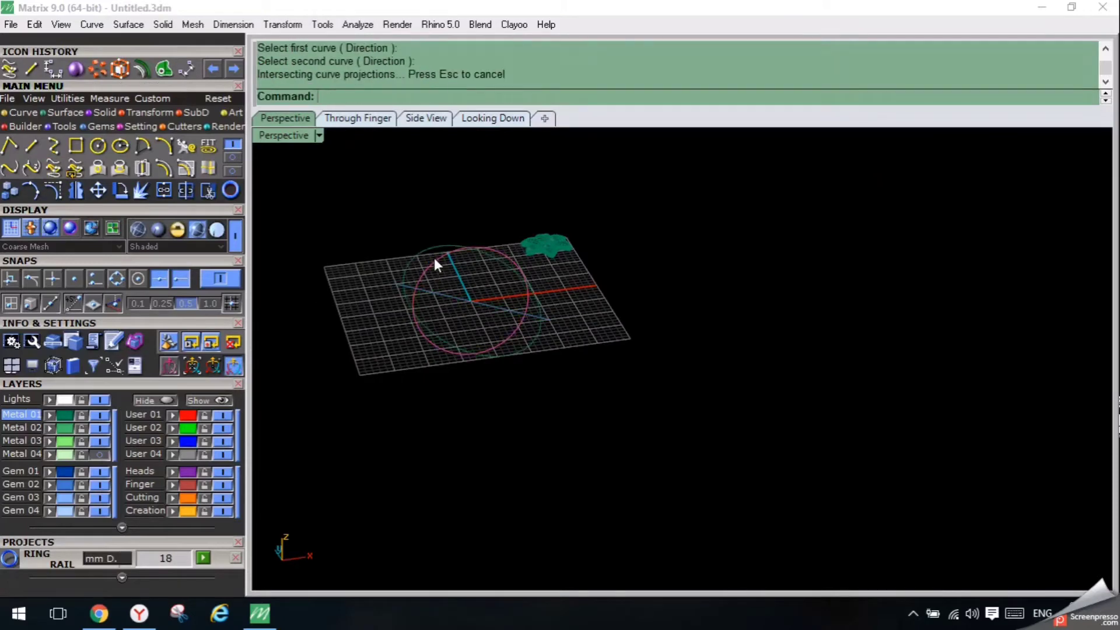
Move the diagonal construction line to the hidden Metal 04 layer.
right_drag(387, 288, 377, 341)
scroll(450, 253, up, 2)
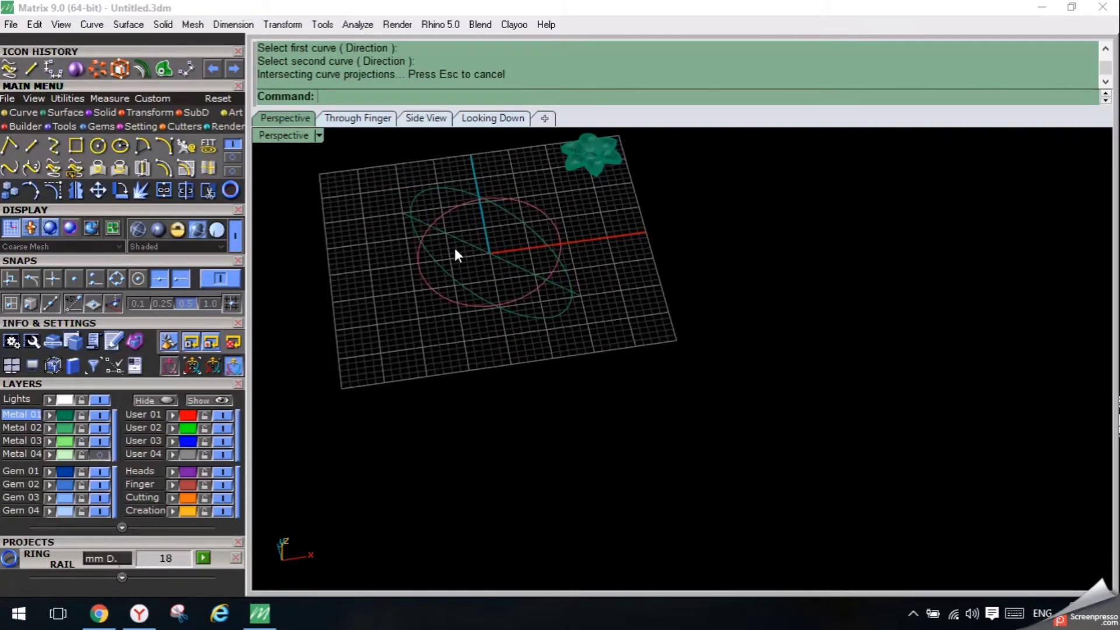
click(455, 240)
click(47, 454)
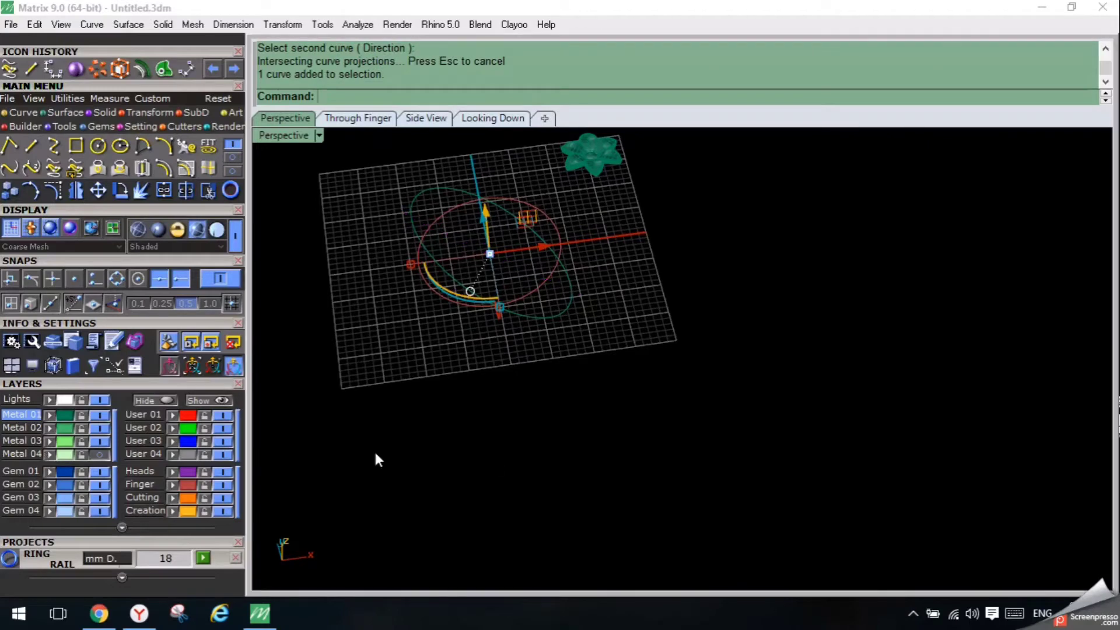
Mirror a copy of the diagonal ring curve across the Y axis in the Looking Down view.
right_drag(508, 449, 529, 393)
click(373, 120)
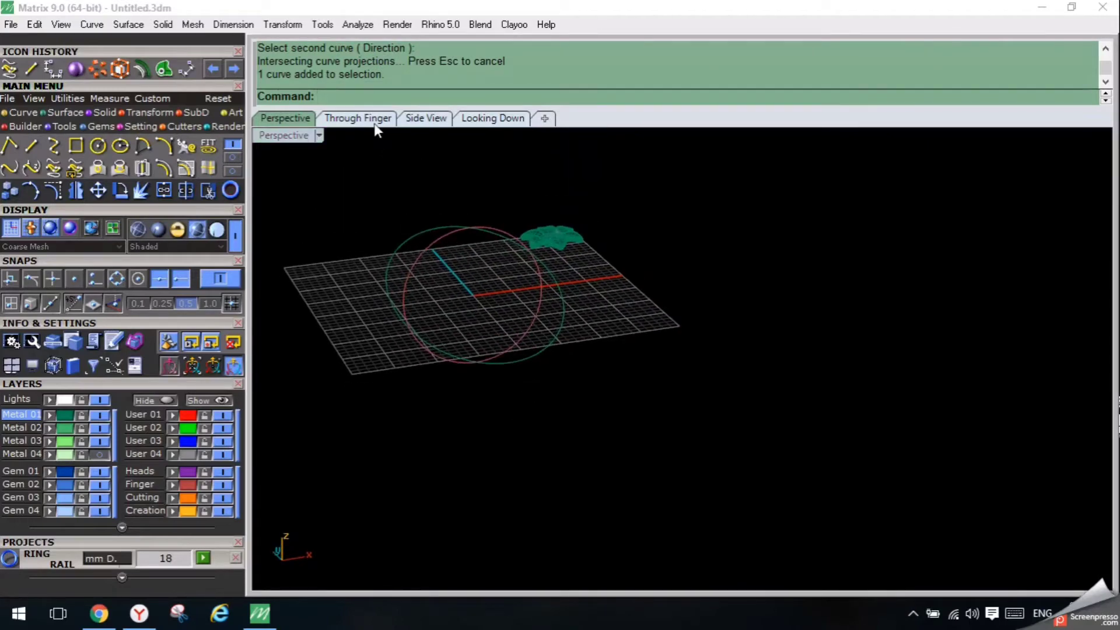
scroll(499, 430, down, 3)
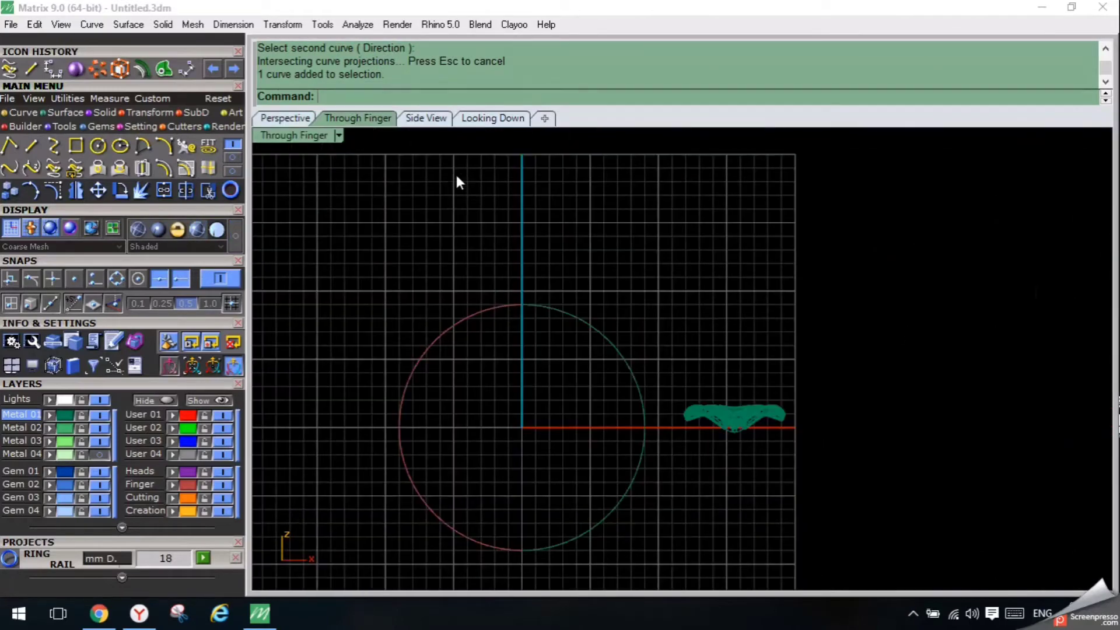
click(470, 119)
click(285, 118)
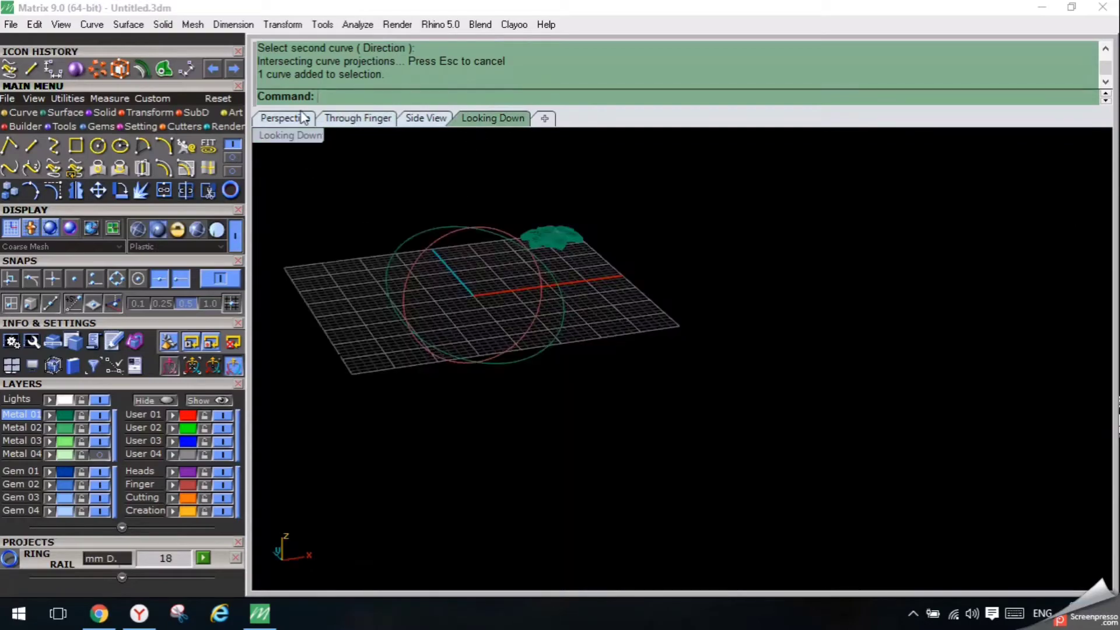
right_drag(420, 305, 424, 289)
scroll(429, 242, up, 5)
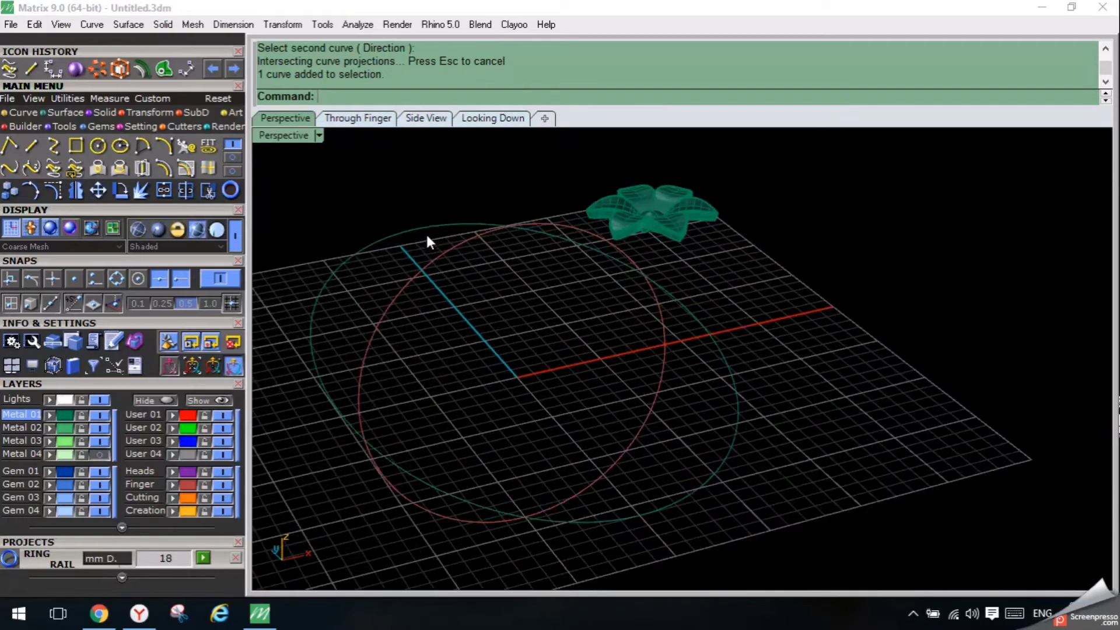
click(429, 229)
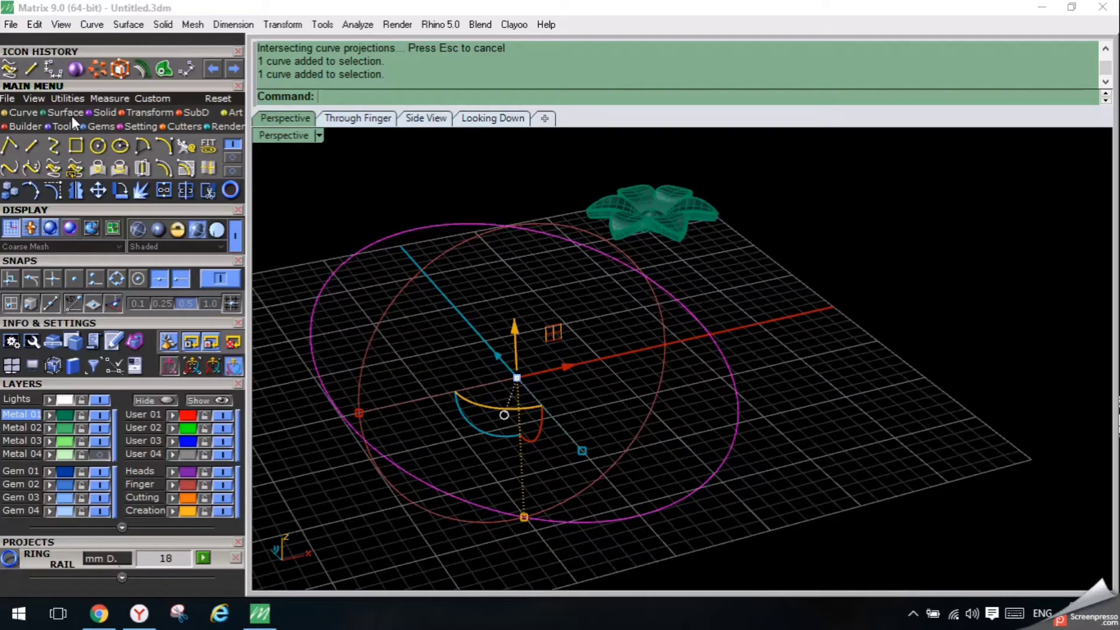
click(474, 122)
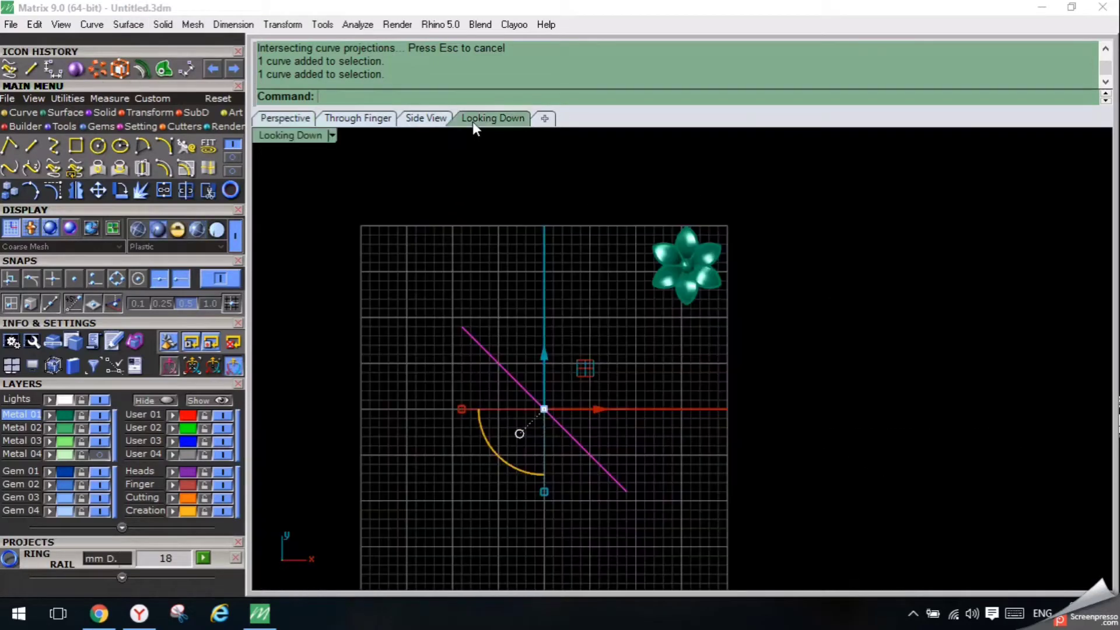
key(h)
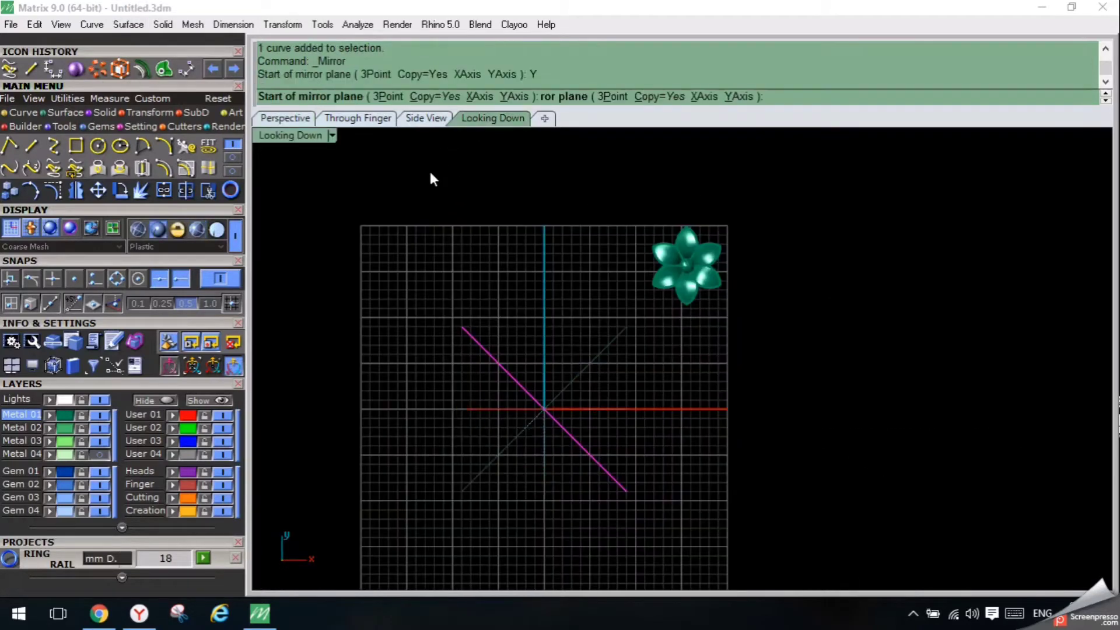
click(427, 241)
Put the mirrored ring curve on the Metal 02 layer, keeping that layer hidden, and hide the Finger layer.
click(574, 381)
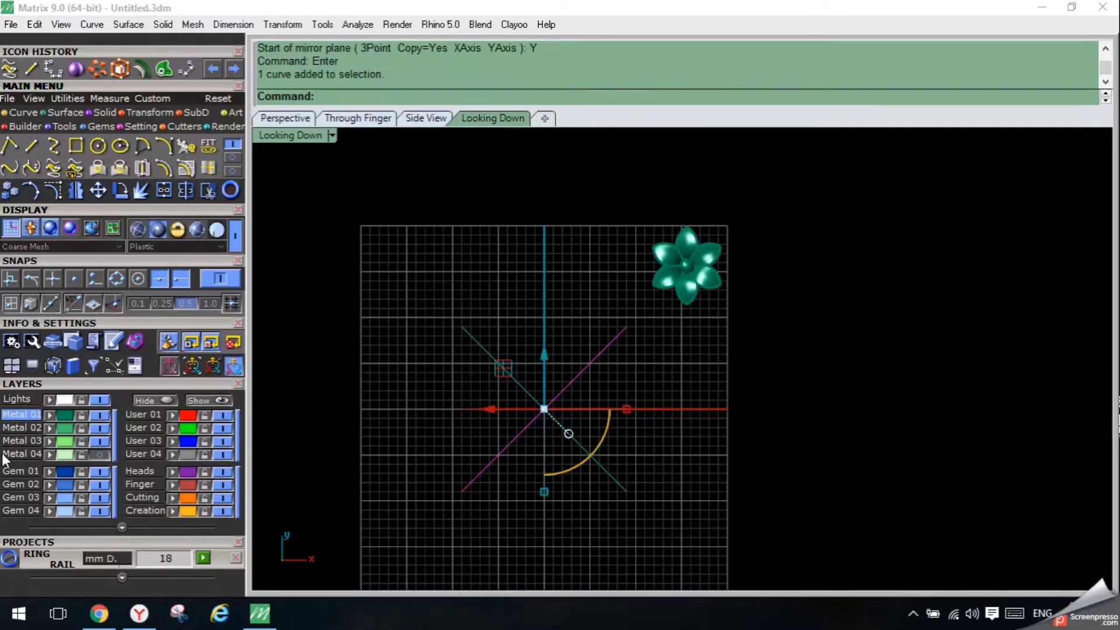
click(101, 428)
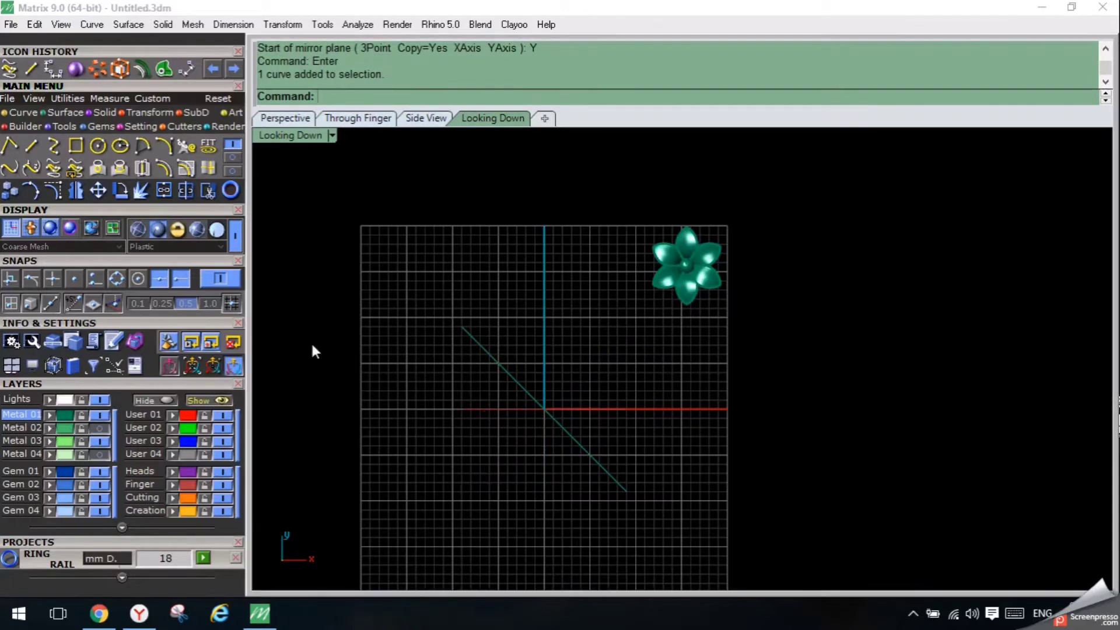
click(285, 119)
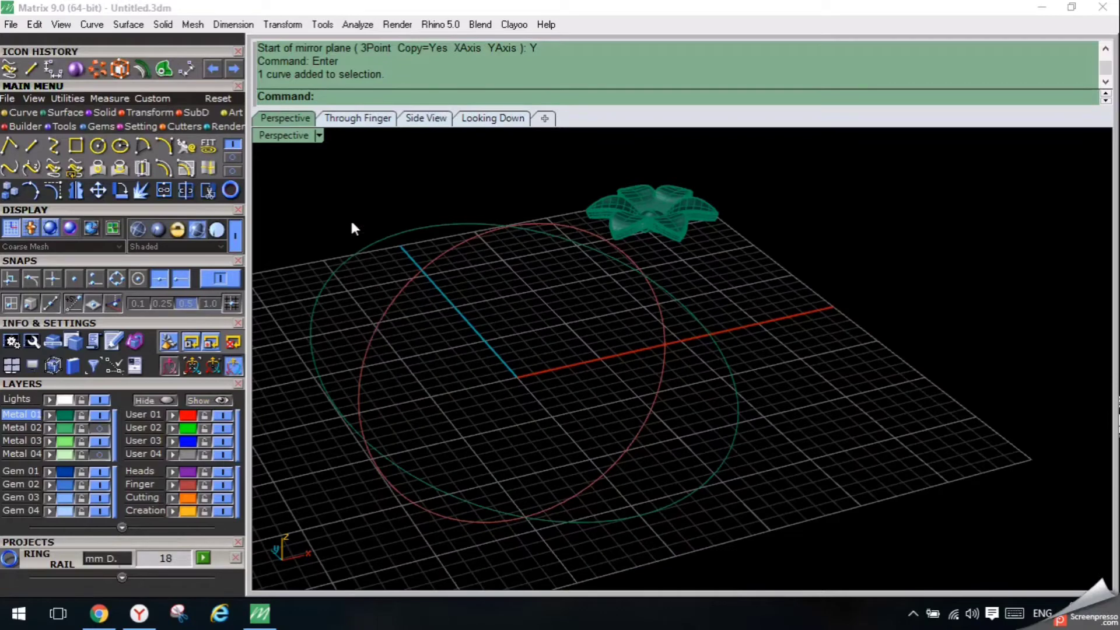
click(367, 119)
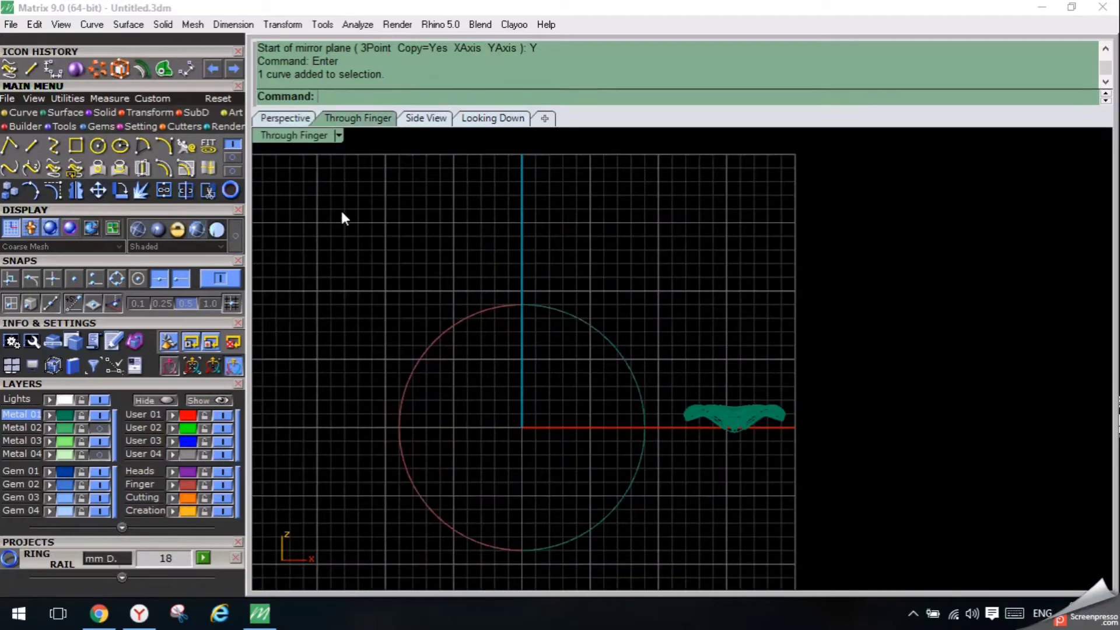
click(223, 485)
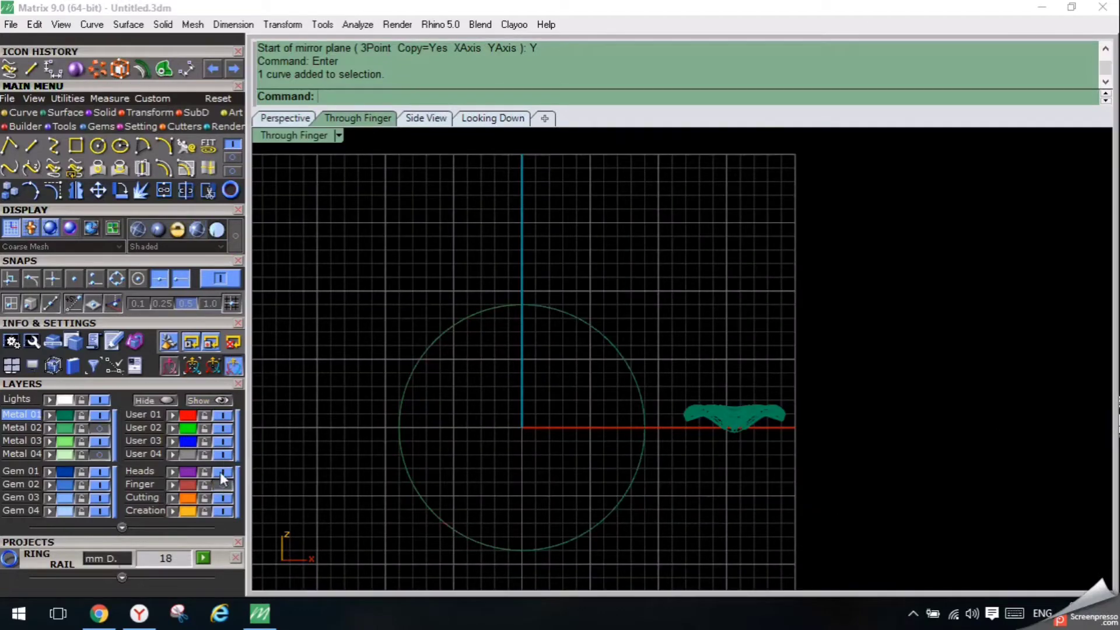
Draw a diagonal line from 0,0,0 out past the ring's upper negative-X side in the Through Finger view and mirror it across the vertical axis.
click(30, 146)
text(0)
key(Return)
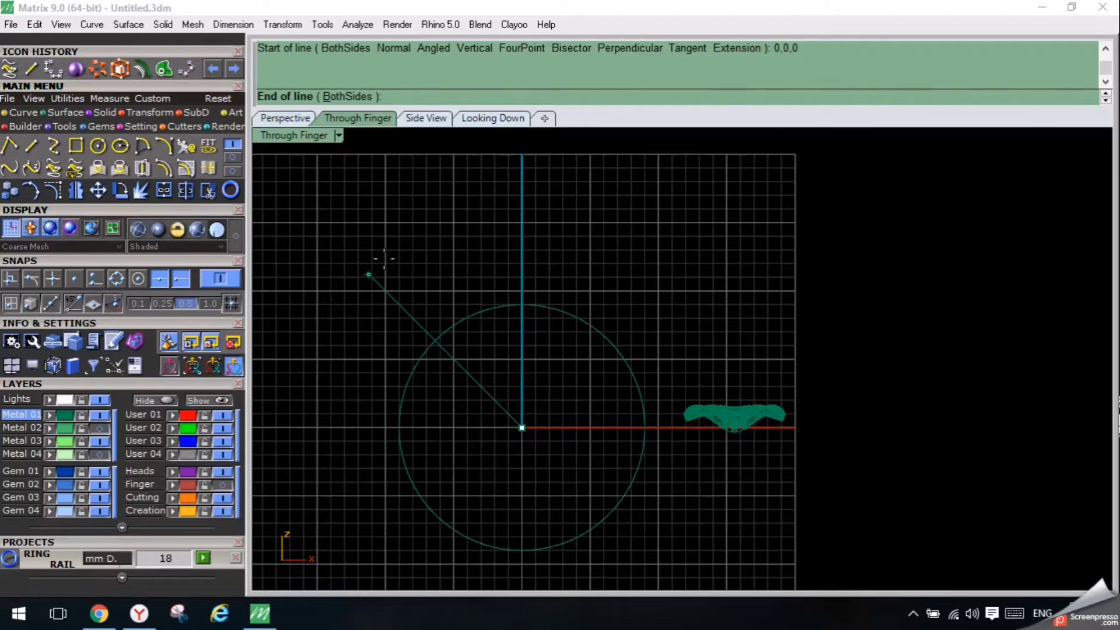
click(384, 258)
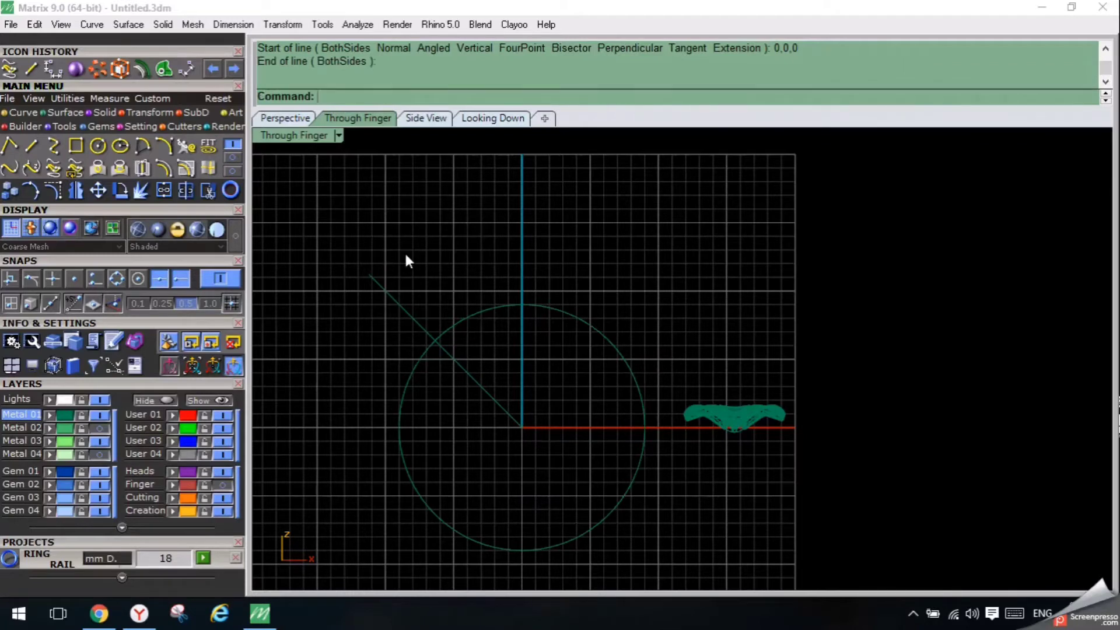
drag(403, 258, 360, 293)
key(F5)
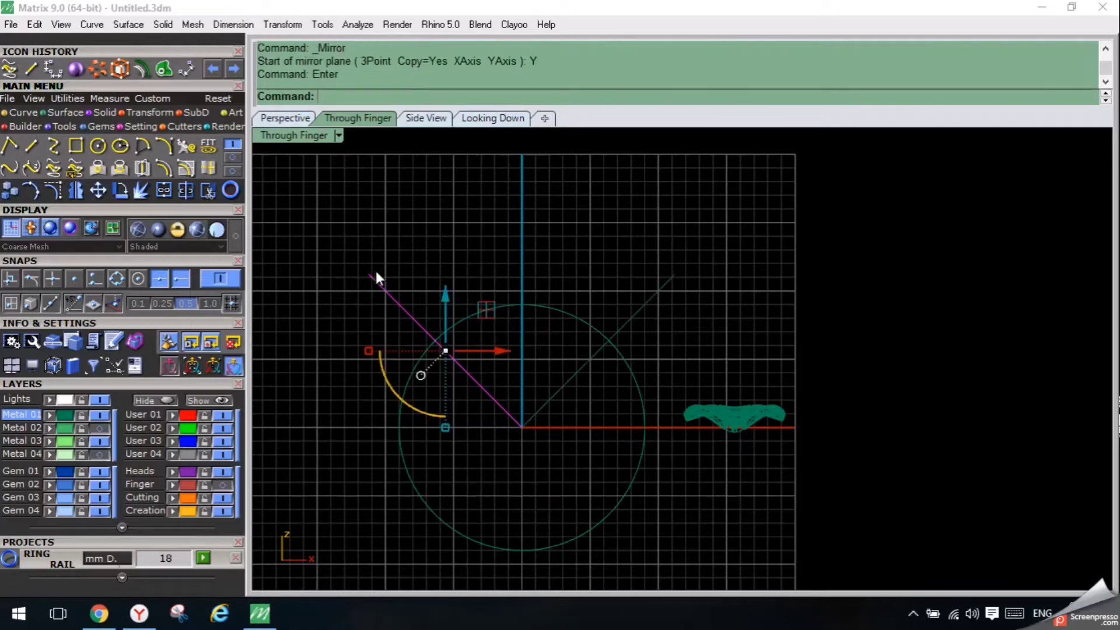
key(Escape)
Trim away the upper arc of the ring curve between the two diagonal lines.
key(ctrl+t)
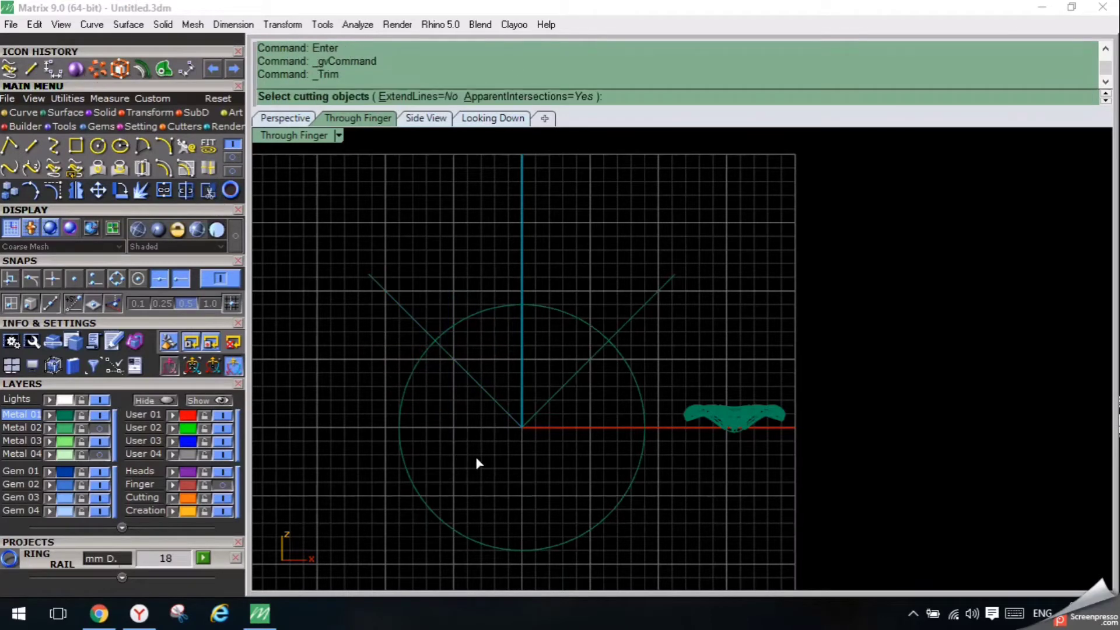
drag(530, 451, 502, 408)
right_click(502, 407)
click(493, 308)
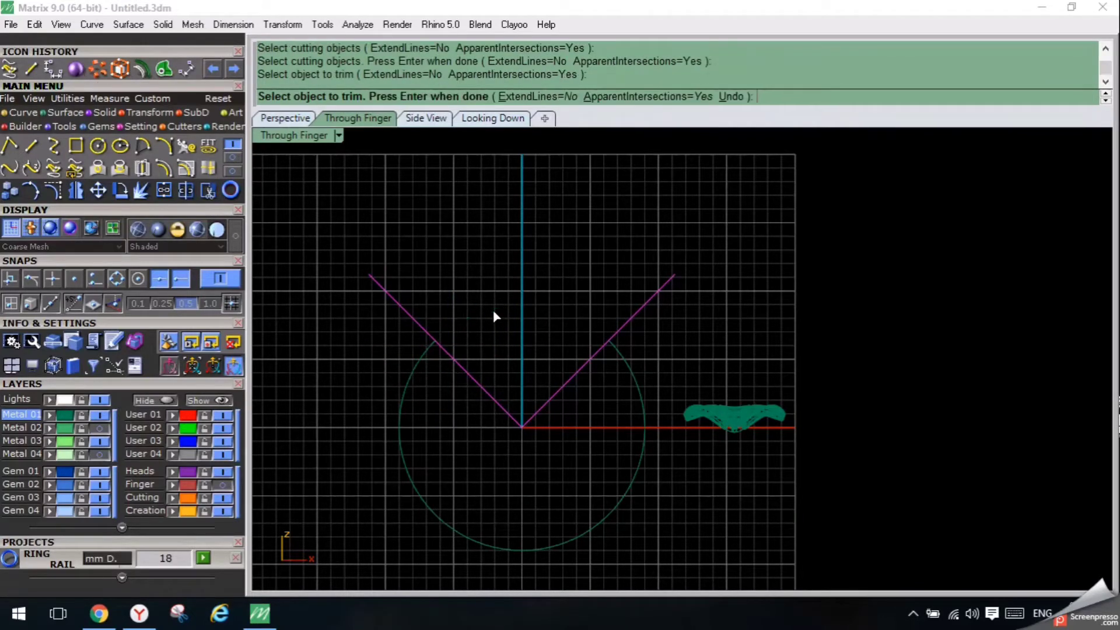
key(Return)
Delete both diagonal cutting lines above the ring curve.
click(410, 316)
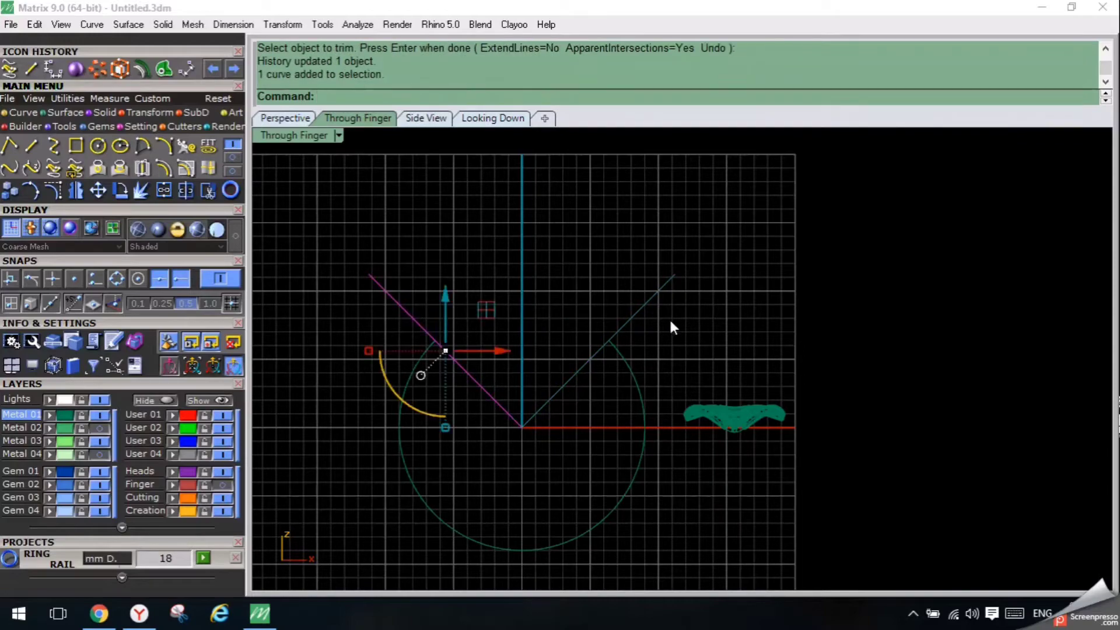
key(Delete)
click(639, 308)
key(Delete)
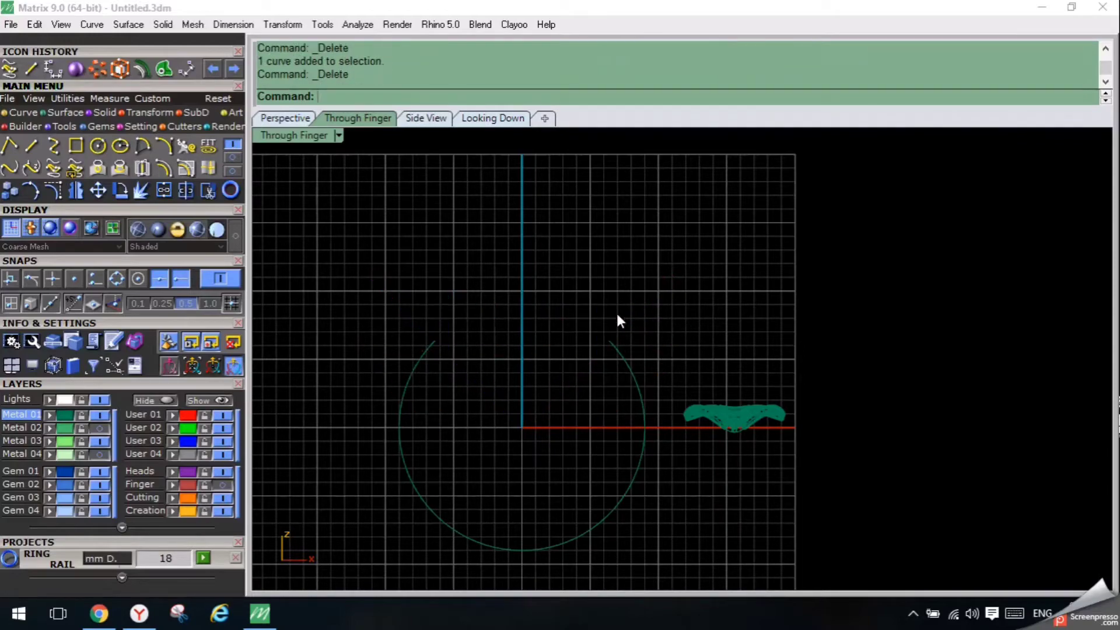
Start Profile Placer and load the trimmed ring curve as its rail curve.
click(288, 119)
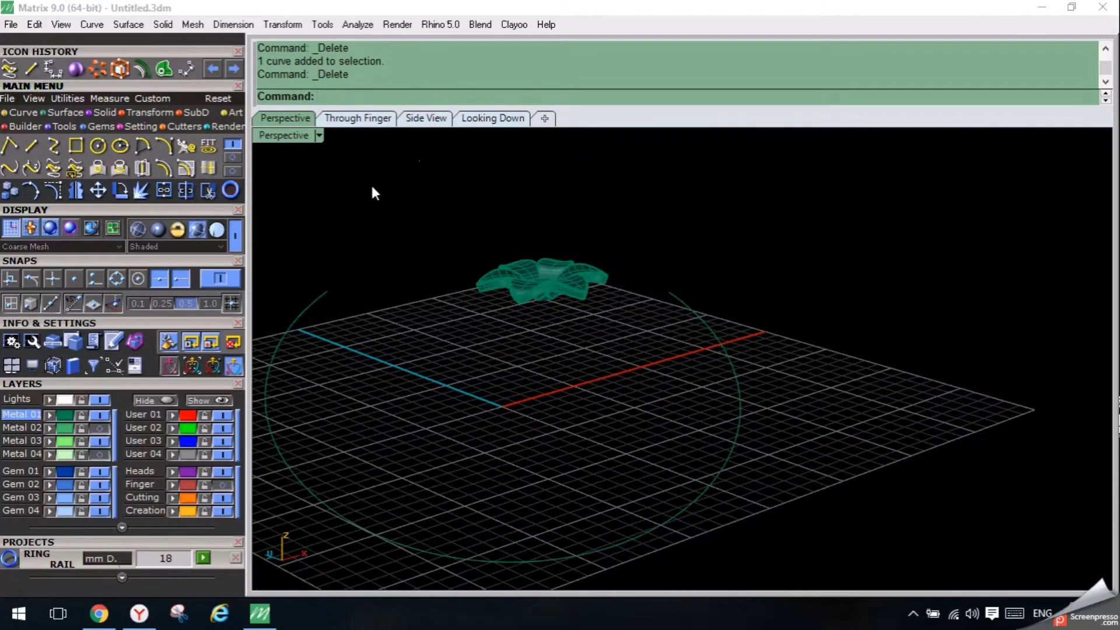
click(476, 119)
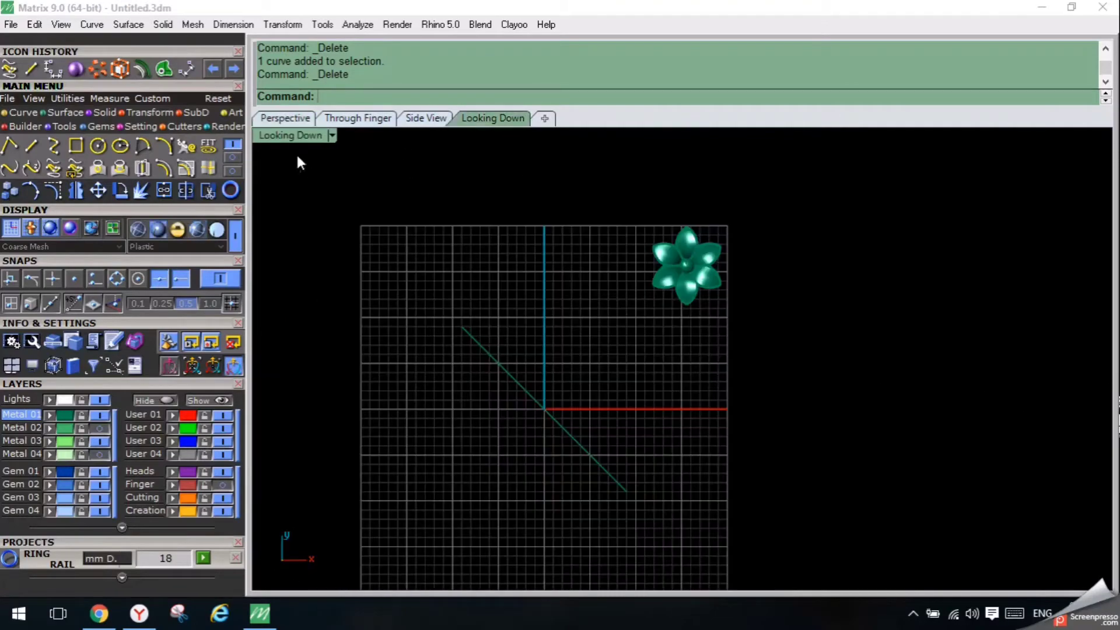
click(295, 121)
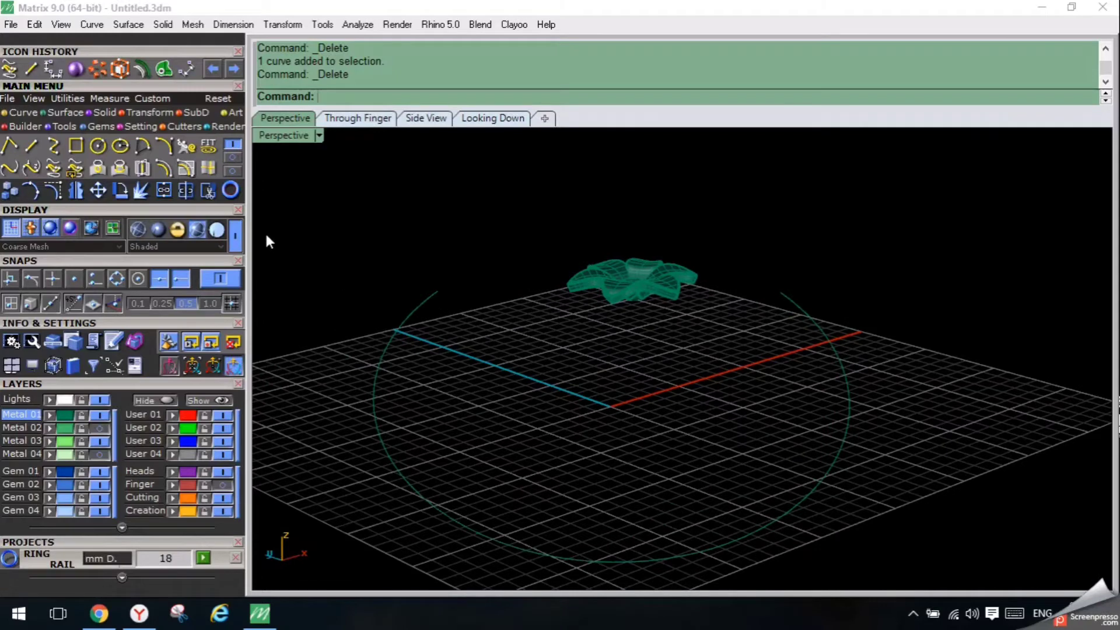
click(70, 124)
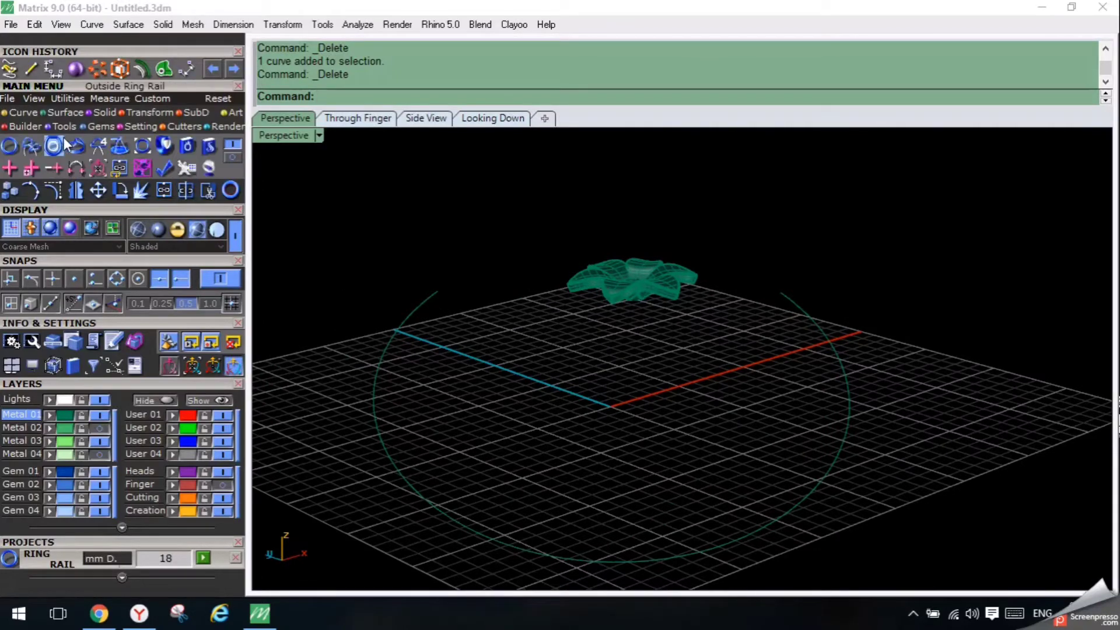
click(31, 146)
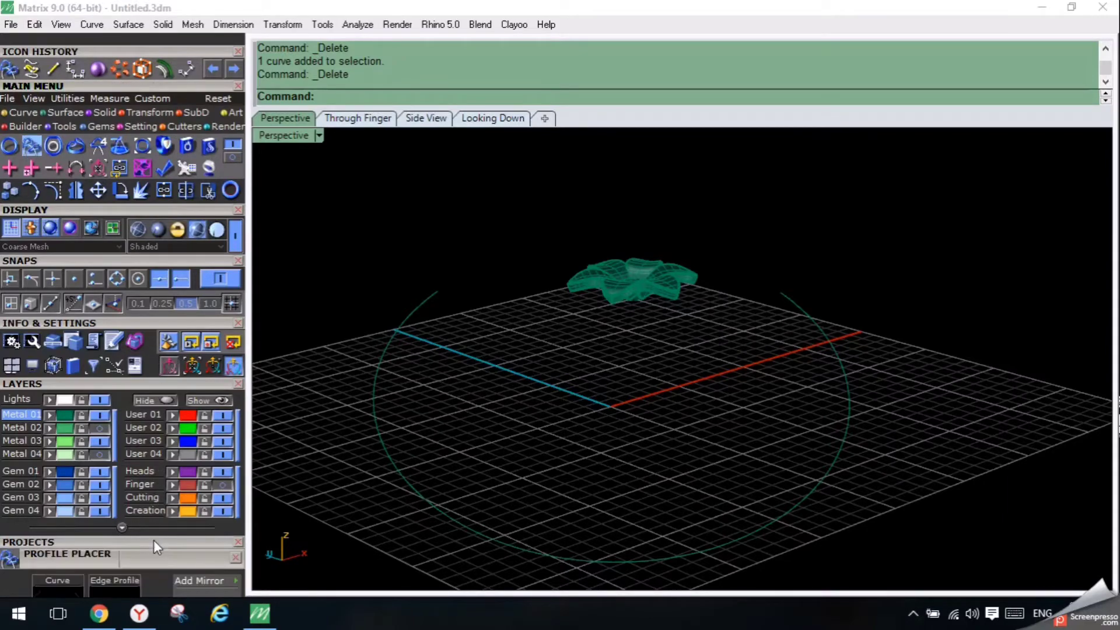
click(414, 302)
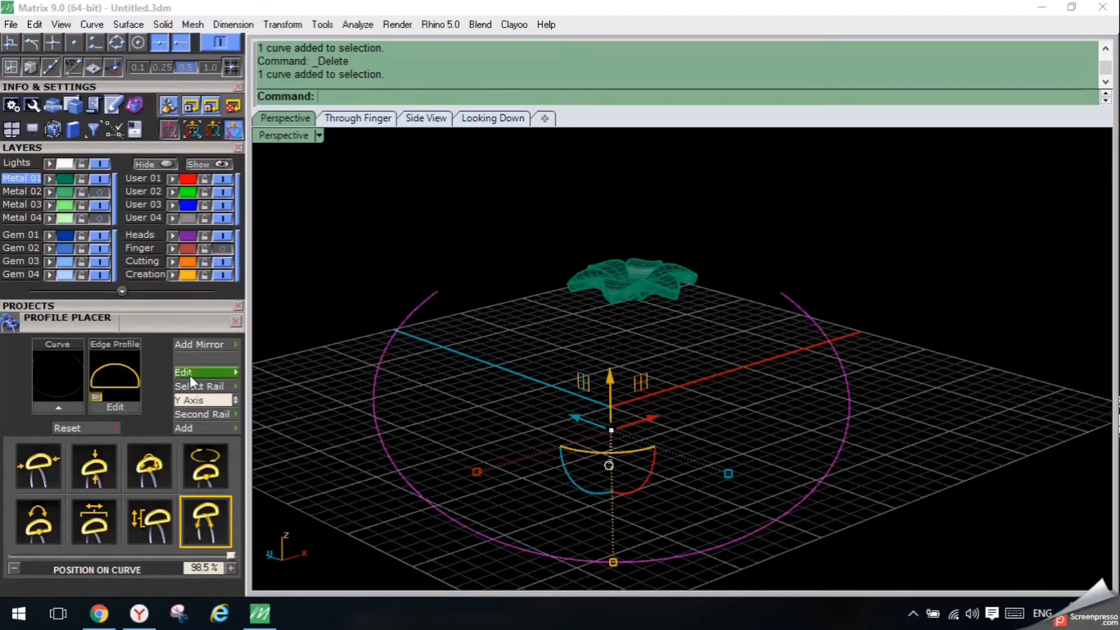
click(69, 408)
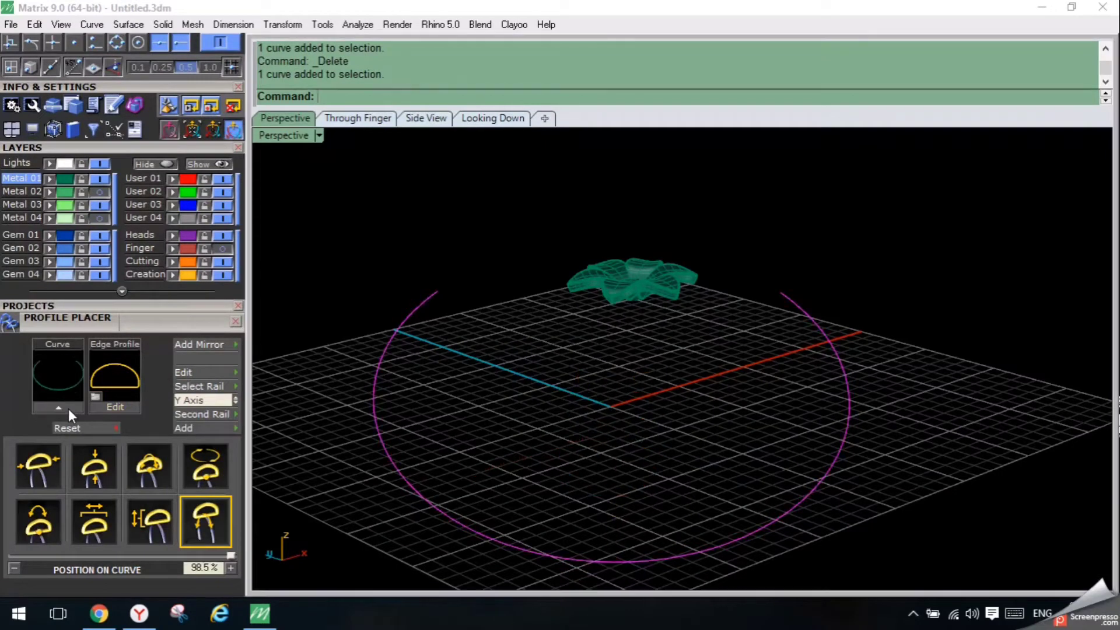
Choose the profileplacer_03 shape as the edge profile for the shank rail in Profile Placer.
click(127, 374)
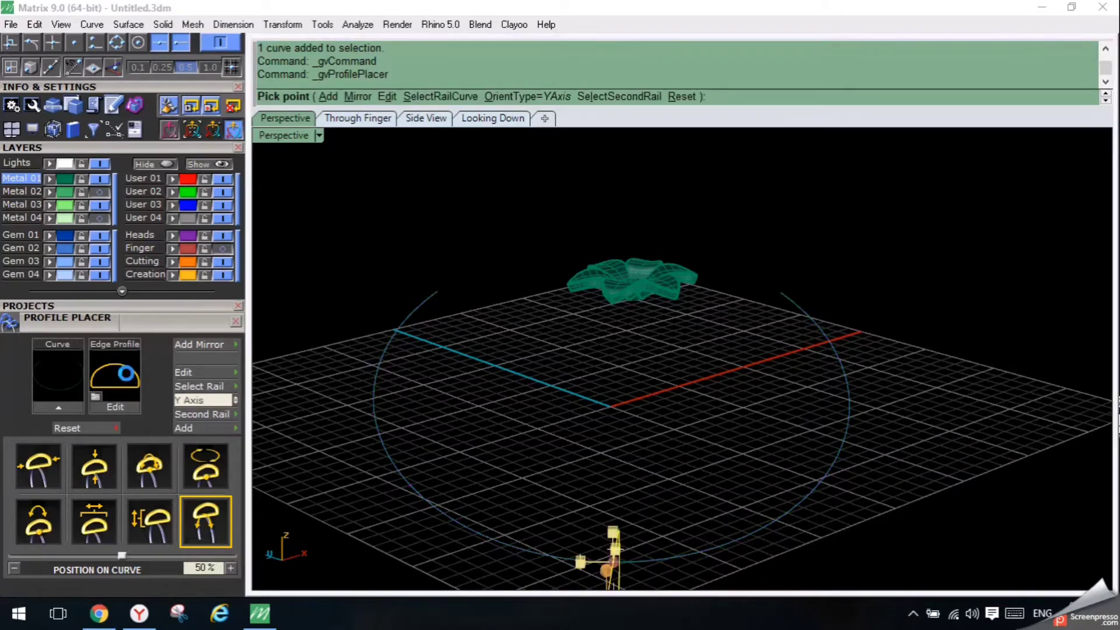
click(700, 380)
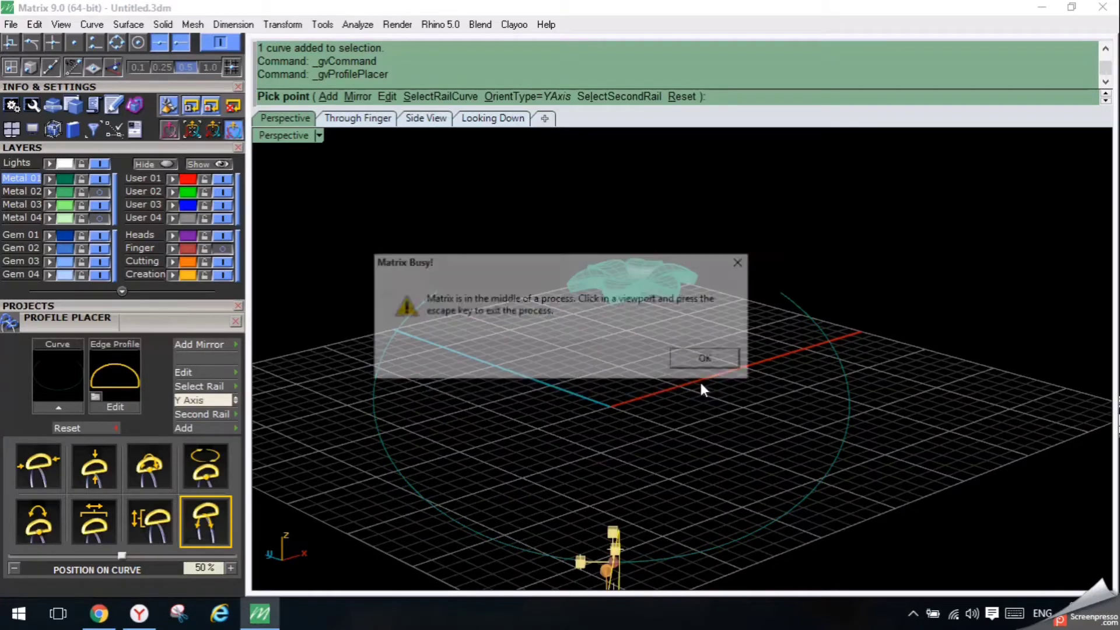
click(707, 360)
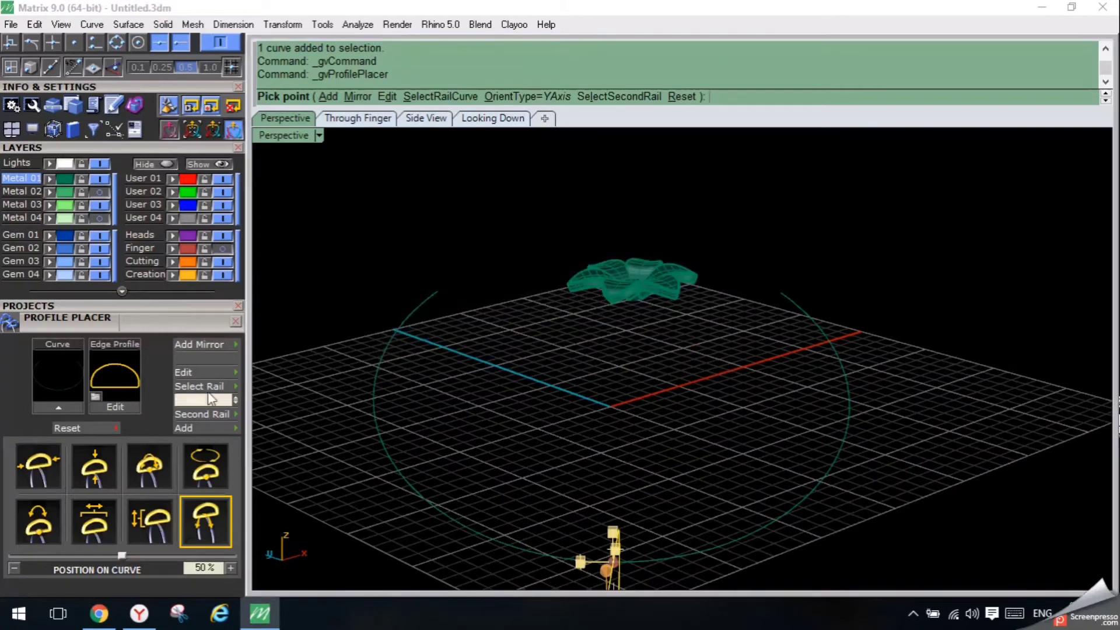
click(128, 372)
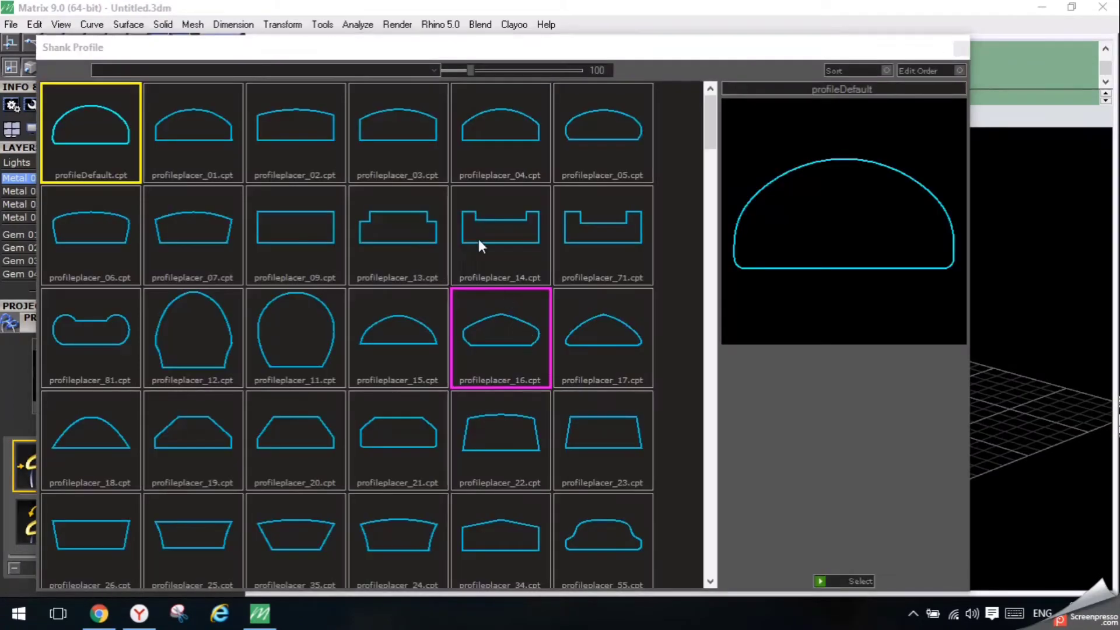
click(485, 147)
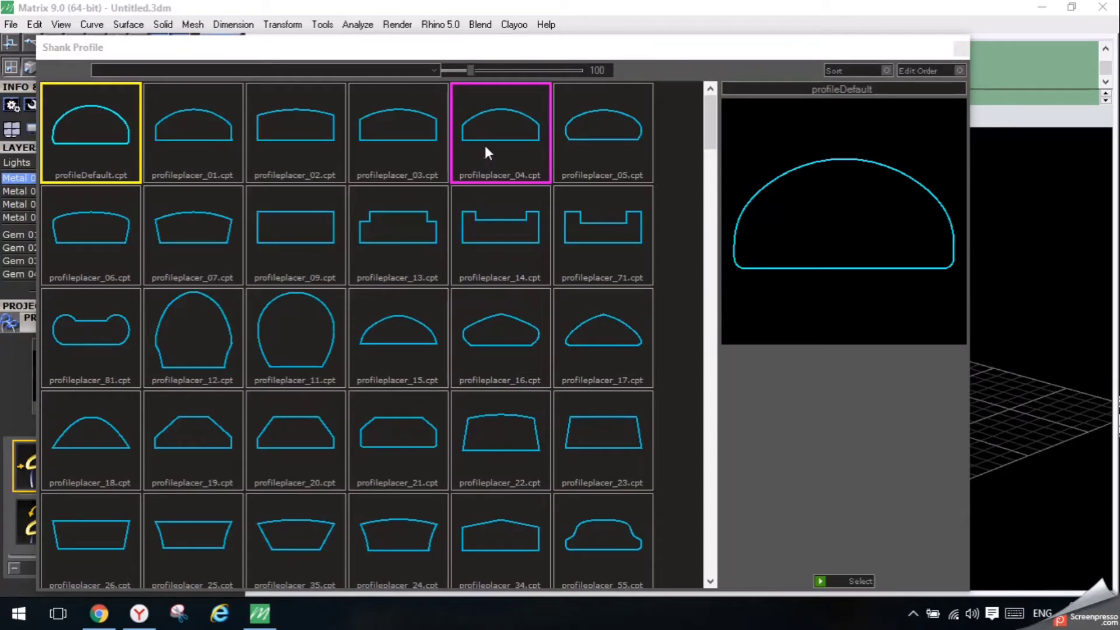
click(428, 148)
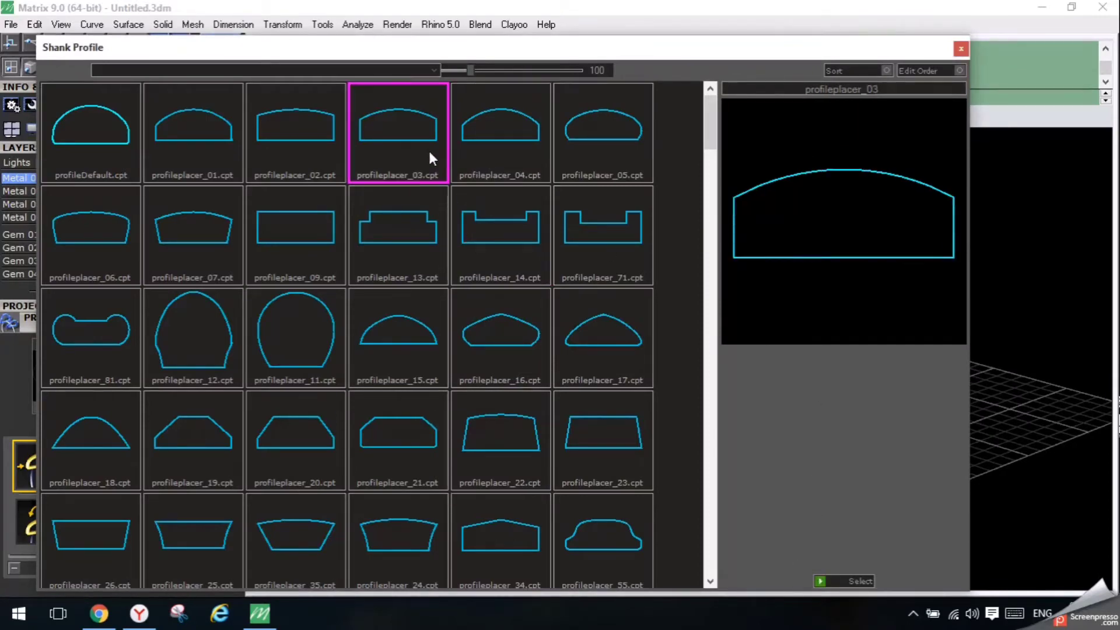
click(821, 582)
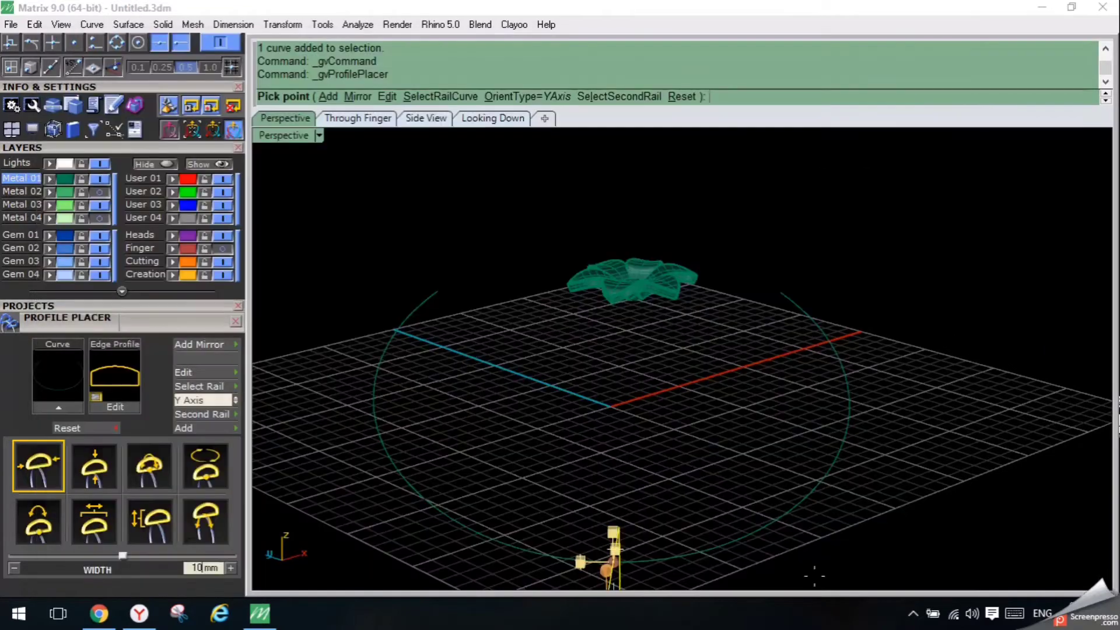
Slide the placed profile along the rail curve to its upper open end on the negative-X side.
right_drag(640, 380, 634, 500)
scroll(624, 373, down, 5)
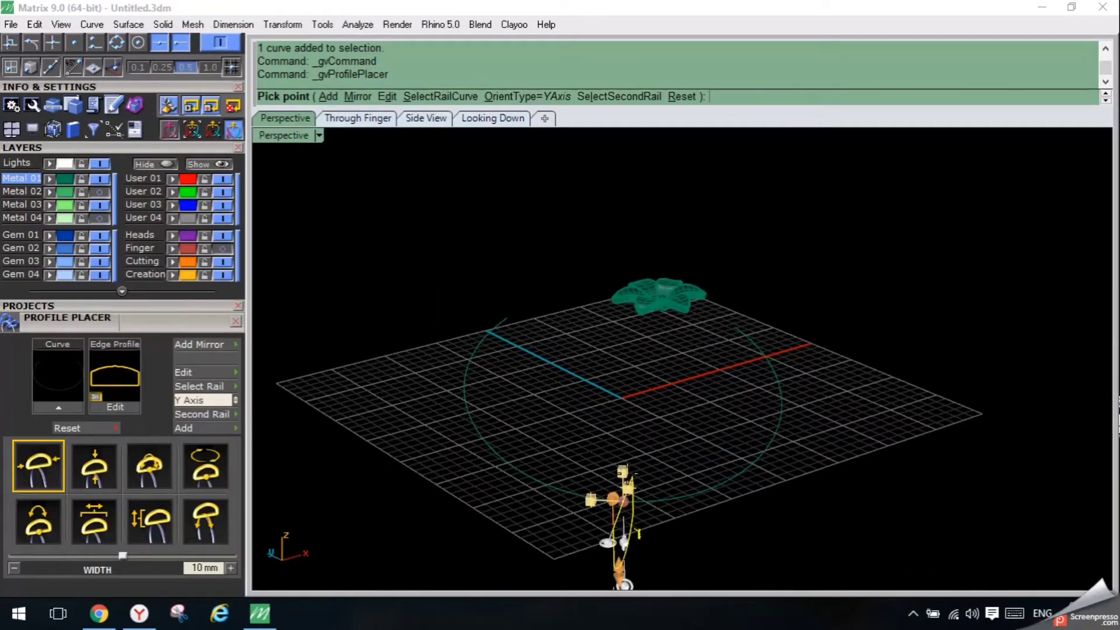
drag(641, 501, 514, 265)
Set the profile's width to 2 mm and its height to 1.5 mm.
click(38, 465)
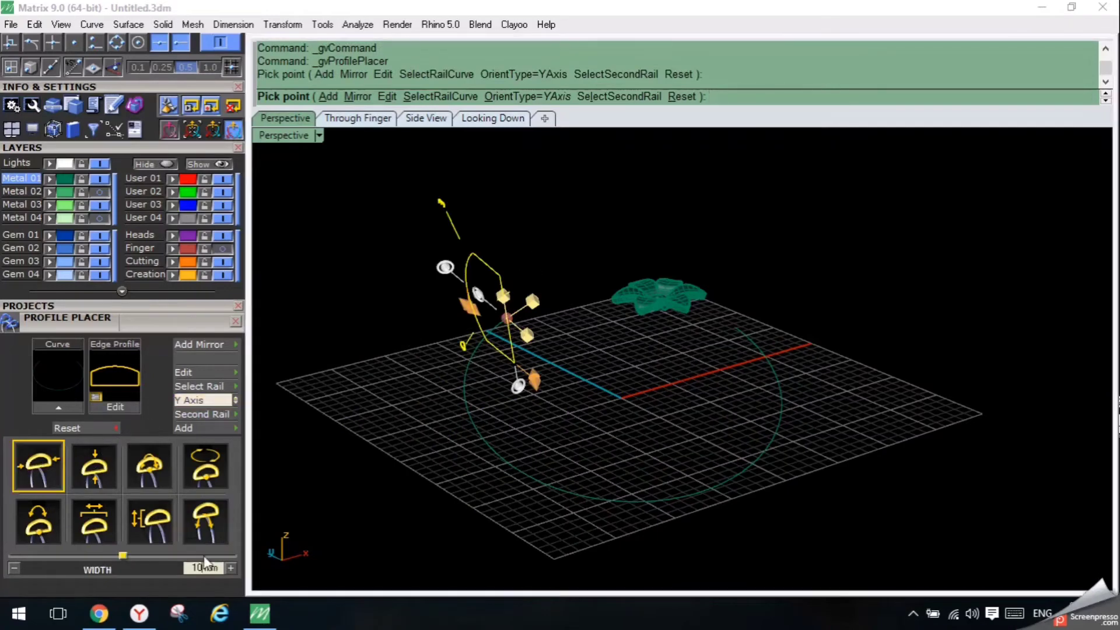
text(2)
key(Return)
click(94, 466)
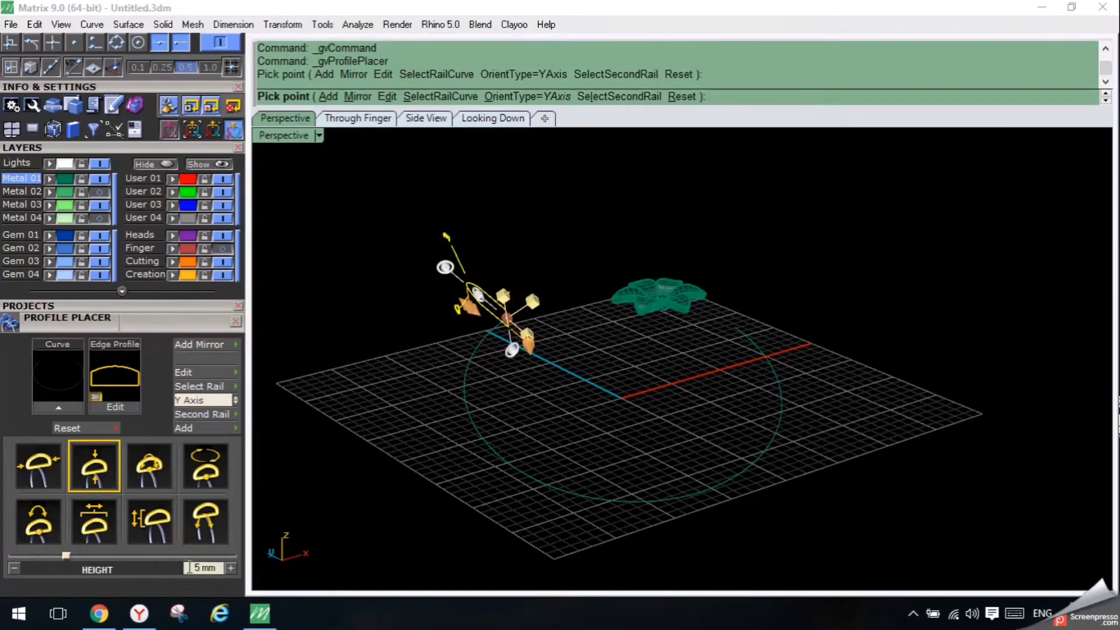
text(1.5)
key(Return)
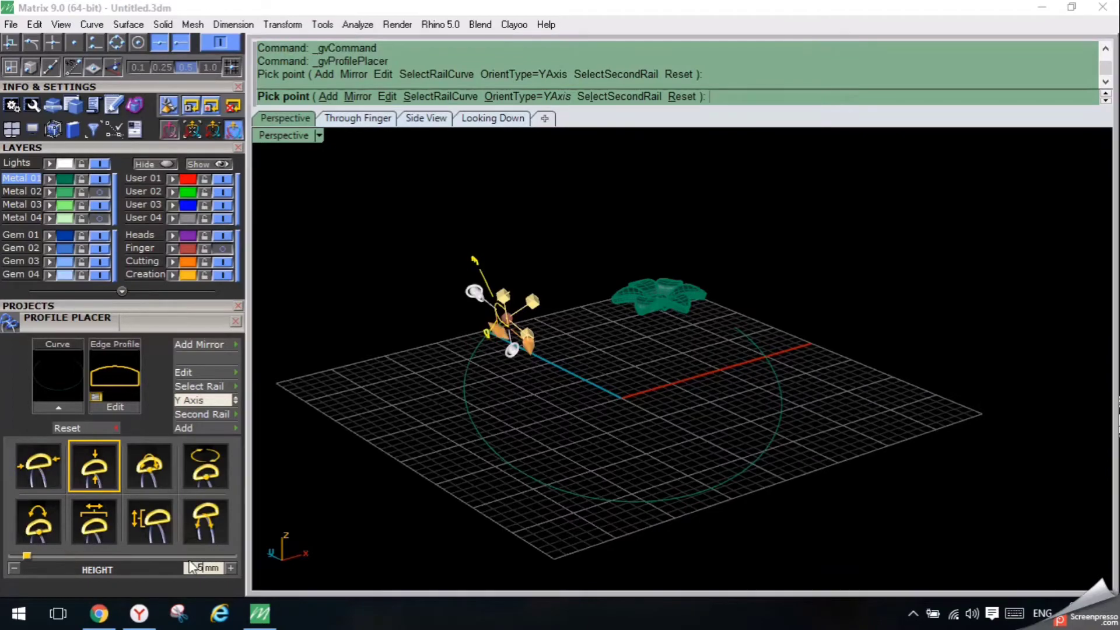
Roll the profile to -3.6° so it sits square across the rail, and finish placing it.
right_drag(327, 446, 519, 351)
scroll(499, 356, up, 4)
scroll(545, 333, up, 3)
scroll(545, 333, up, 3)
drag(538, 324, 497, 296)
click(512, 122)
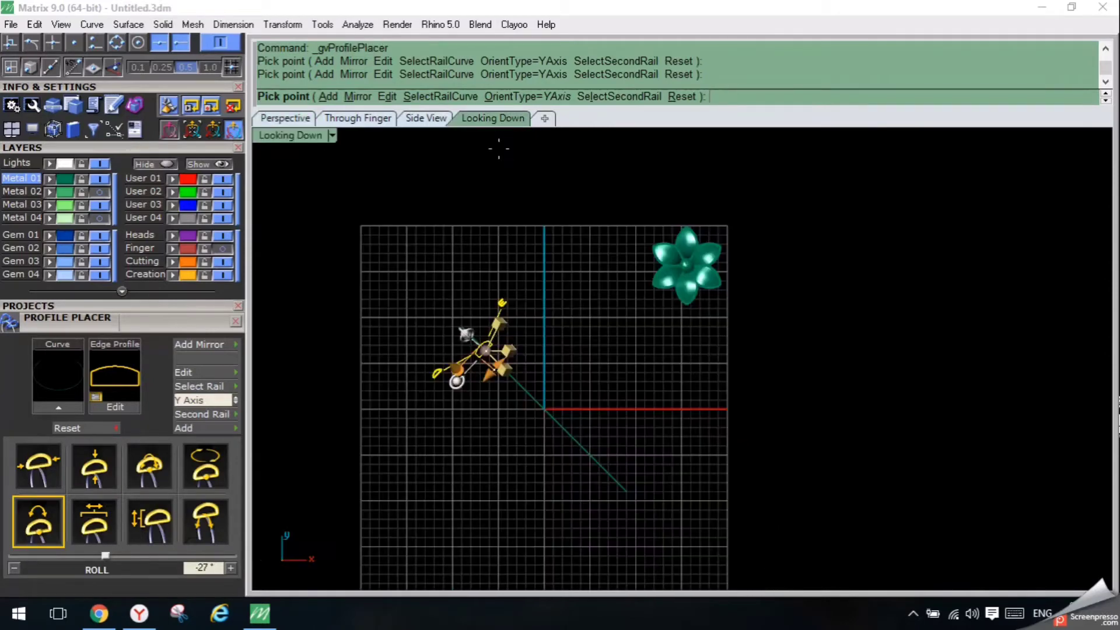
right_drag(487, 279, 483, 355)
scroll(455, 417, up, 6)
scroll(455, 415, up, 4)
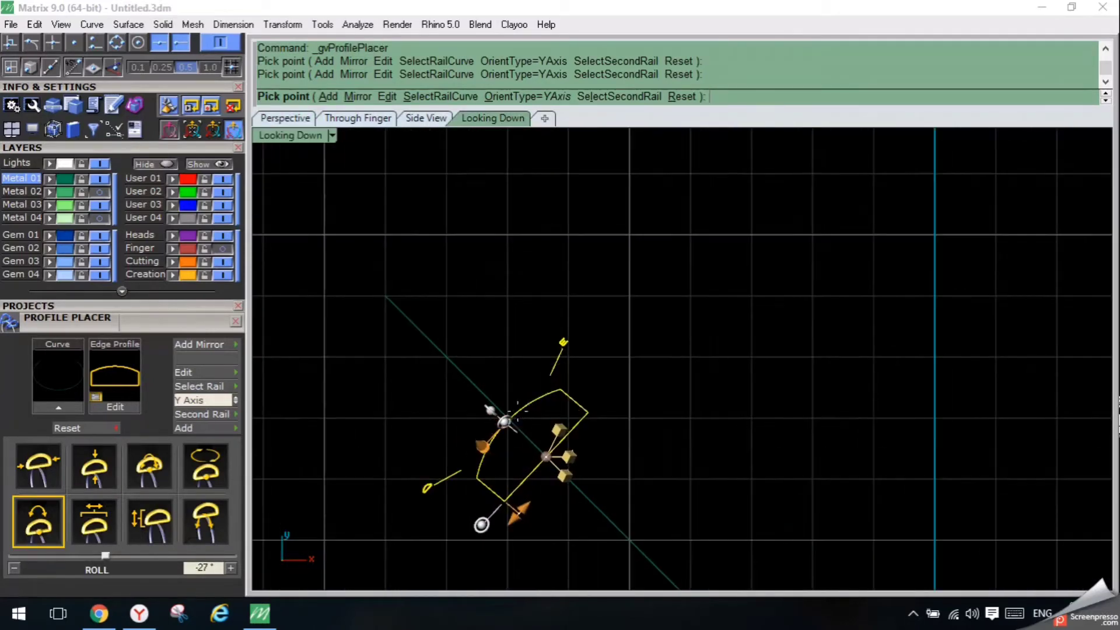
drag(505, 421, 508, 416)
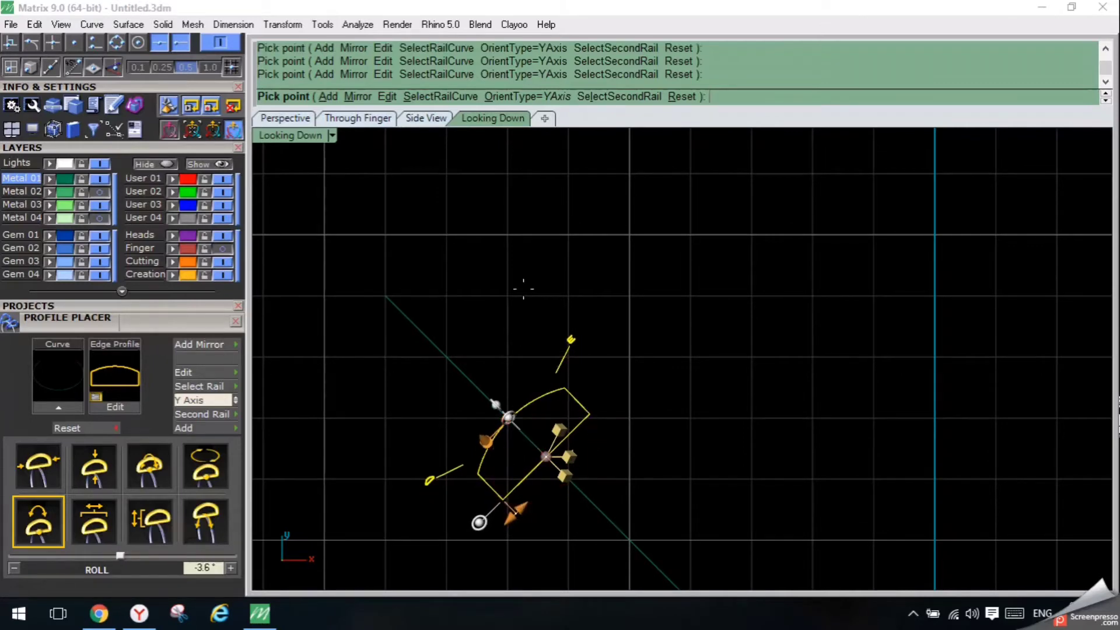
click(283, 120)
right_drag(332, 288, 396, 353)
scroll(165, 181, up, 3)
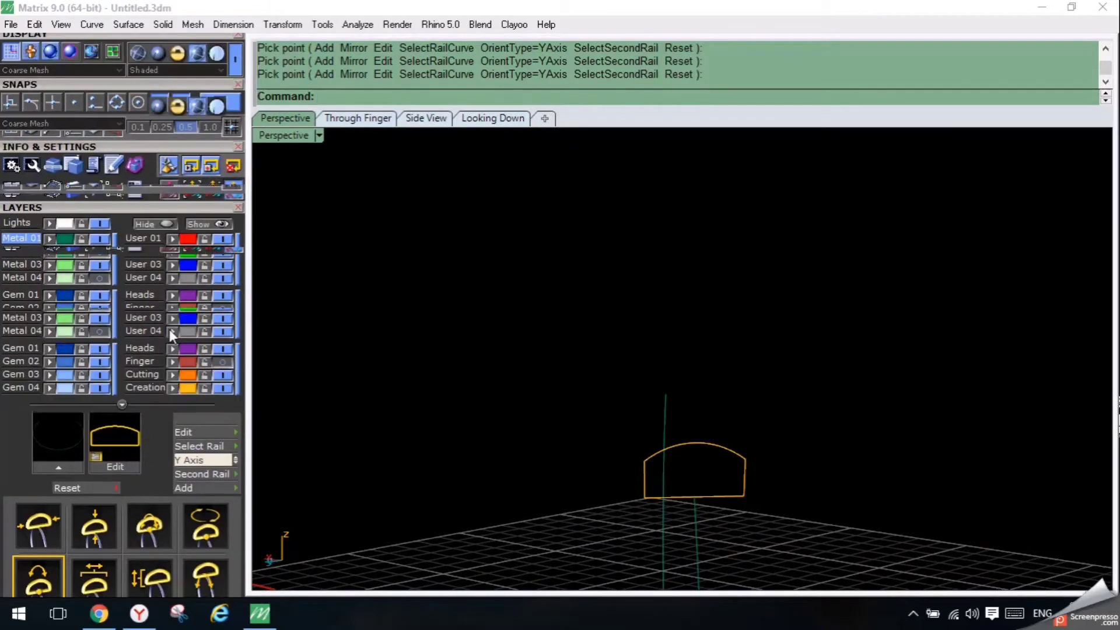
drag(71, 65, 89, 260)
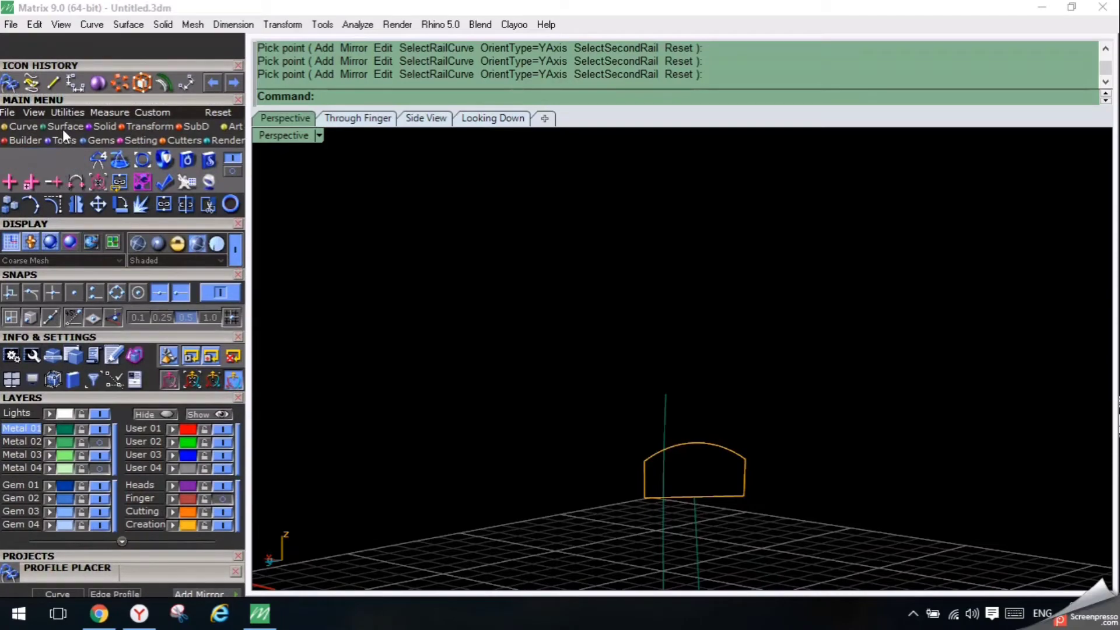
click(62, 126)
click(233, 159)
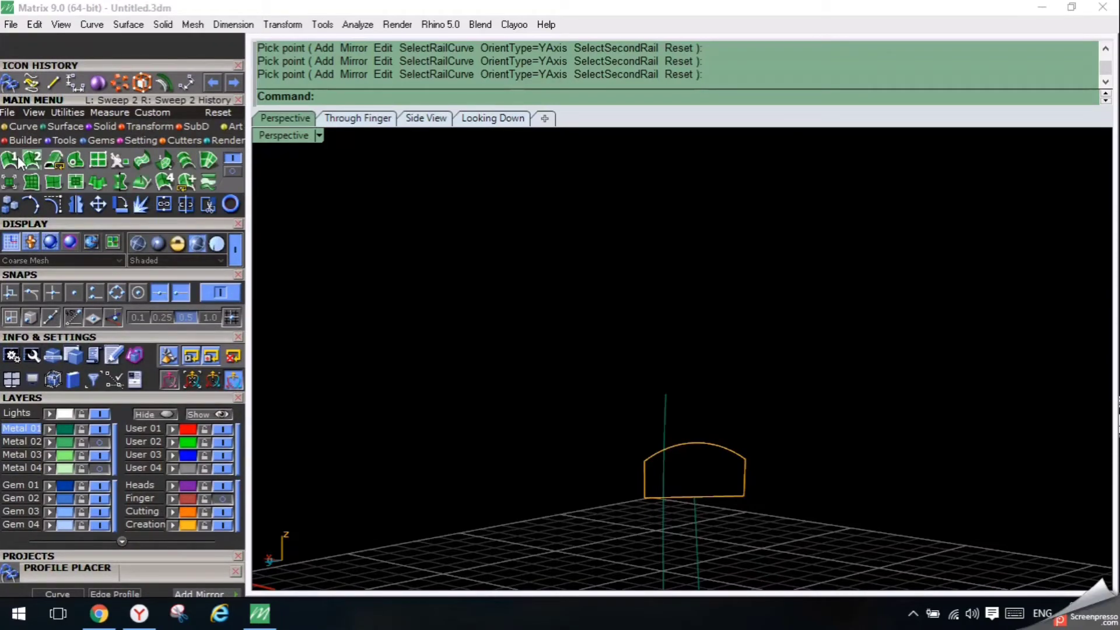
click(11, 159)
scroll(721, 306, down, 3)
right_drag(720, 315, 601, 330)
shift+right_drag(413, 420, 600, 288)
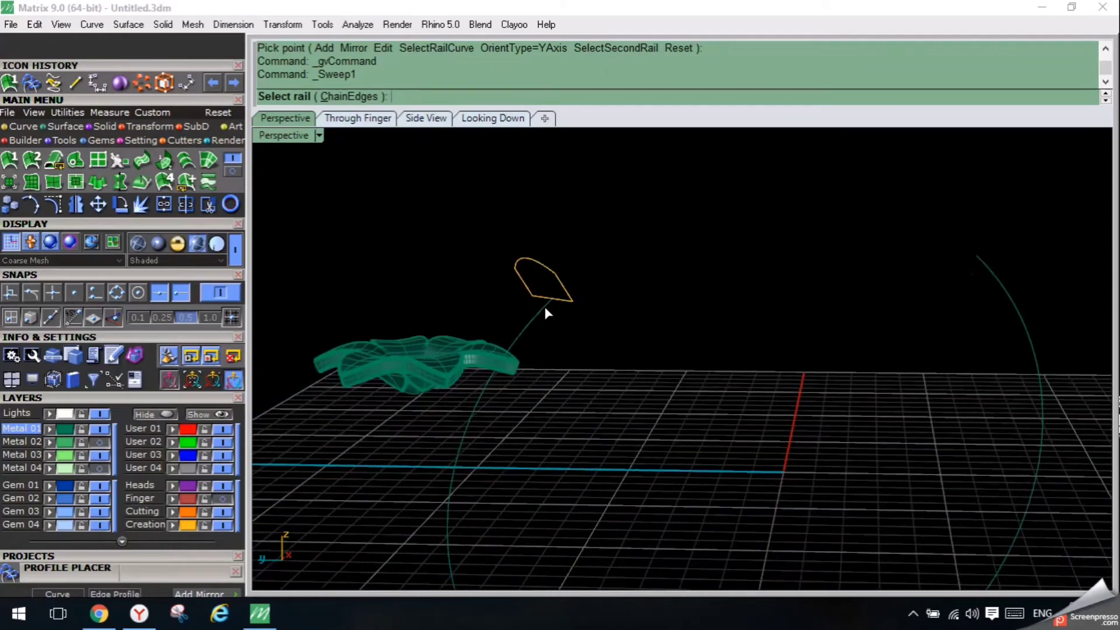
right_drag(533, 340, 517, 377)
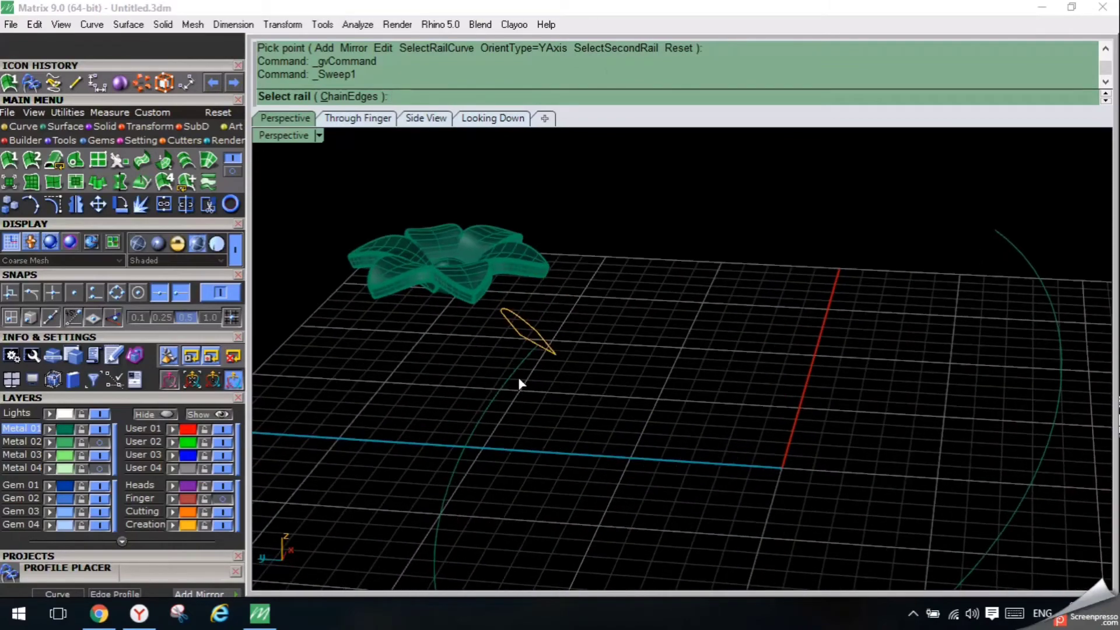
key(Escape)
Delete the profile curve placed at the rail's upper end.
click(543, 328)
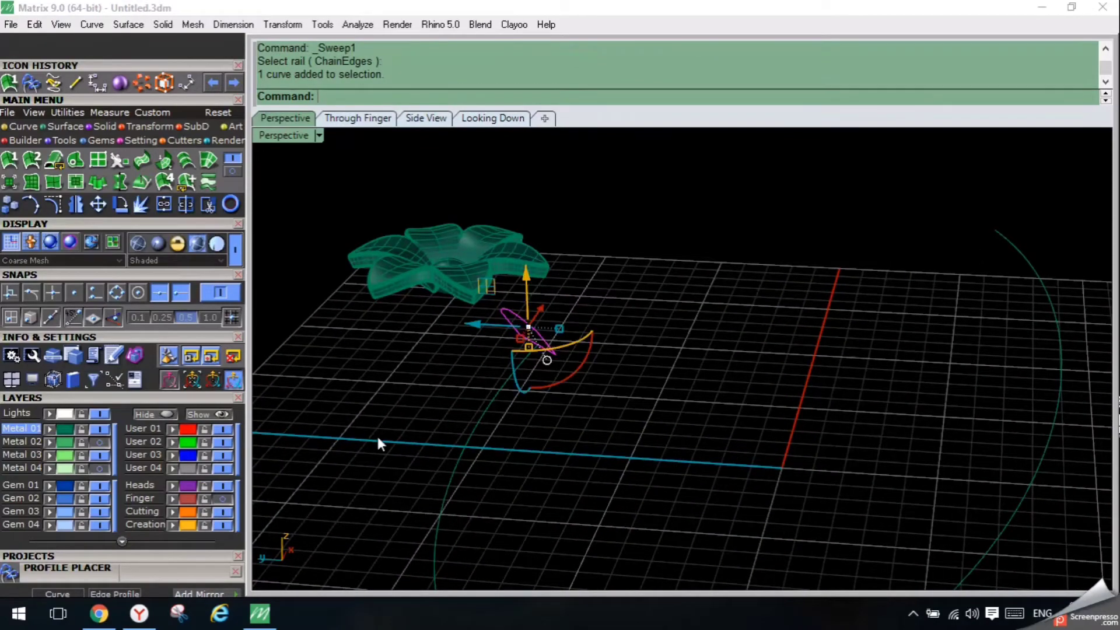
key(Delete)
Move the whole six-petal flower over the negative-X end of the diagonal rail in the Looking Down view.
drag(650, 201, 318, 312)
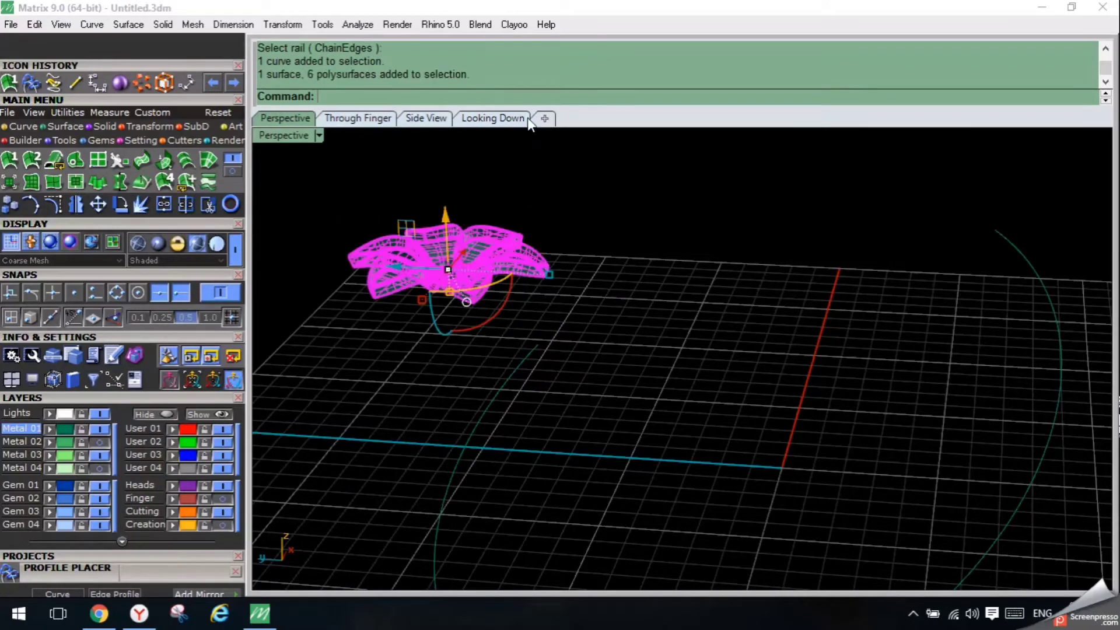
click(525, 118)
scroll(519, 276, down, 14)
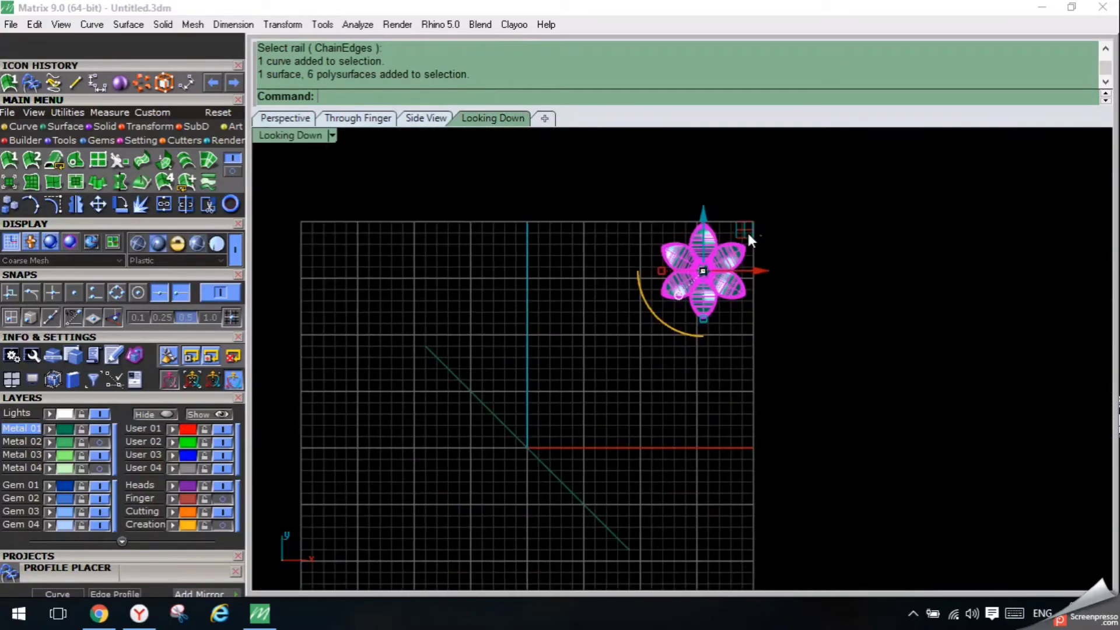
drag(738, 228, 484, 326)
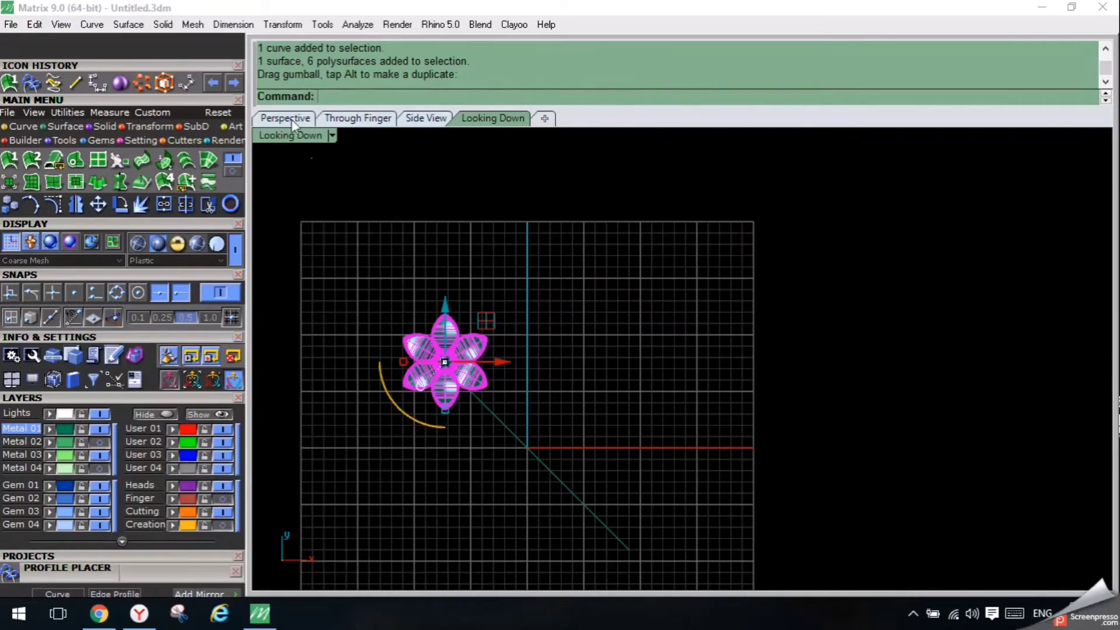
Rotate the flower counterclockwise about its centre until one petal lines up with the diagonal rail.
scroll(410, 326, up, 3)
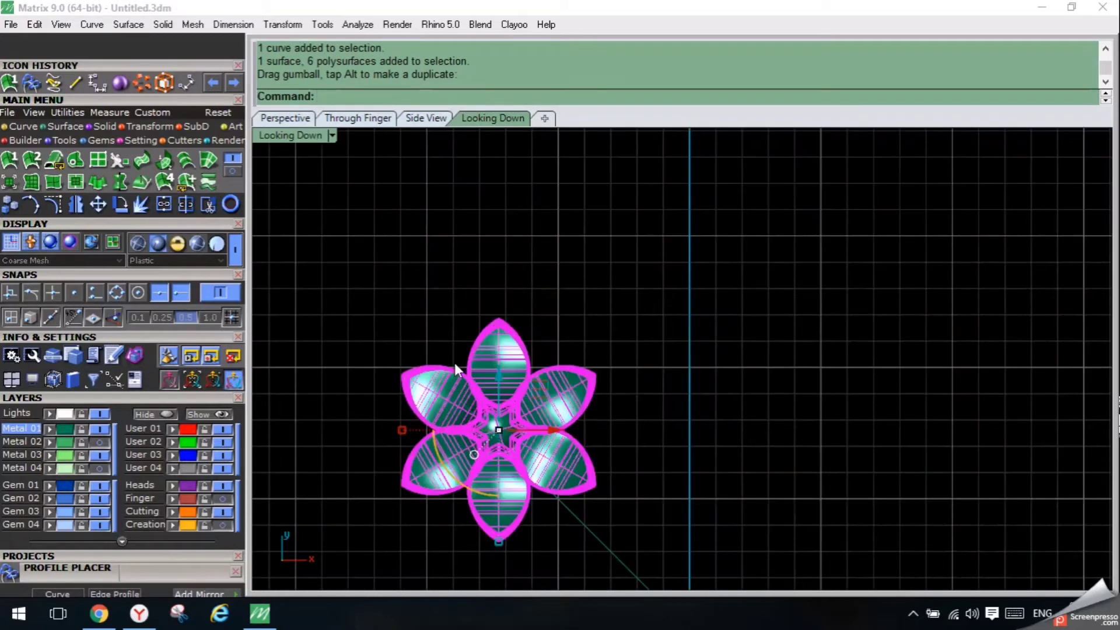
drag(464, 489, 509, 524)
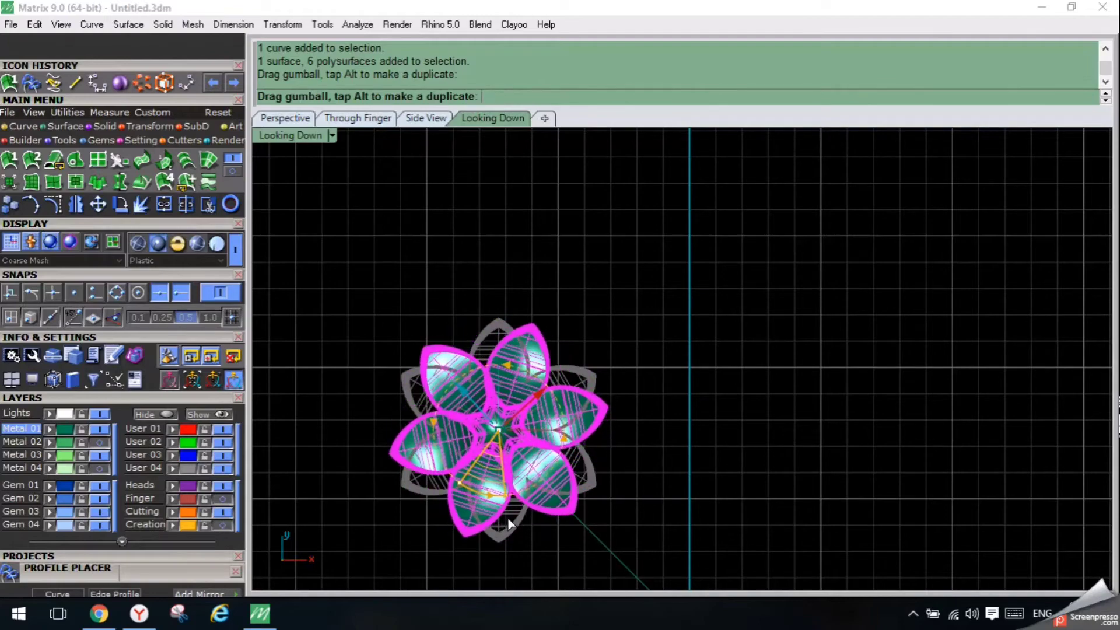
drag(501, 518, 499, 517)
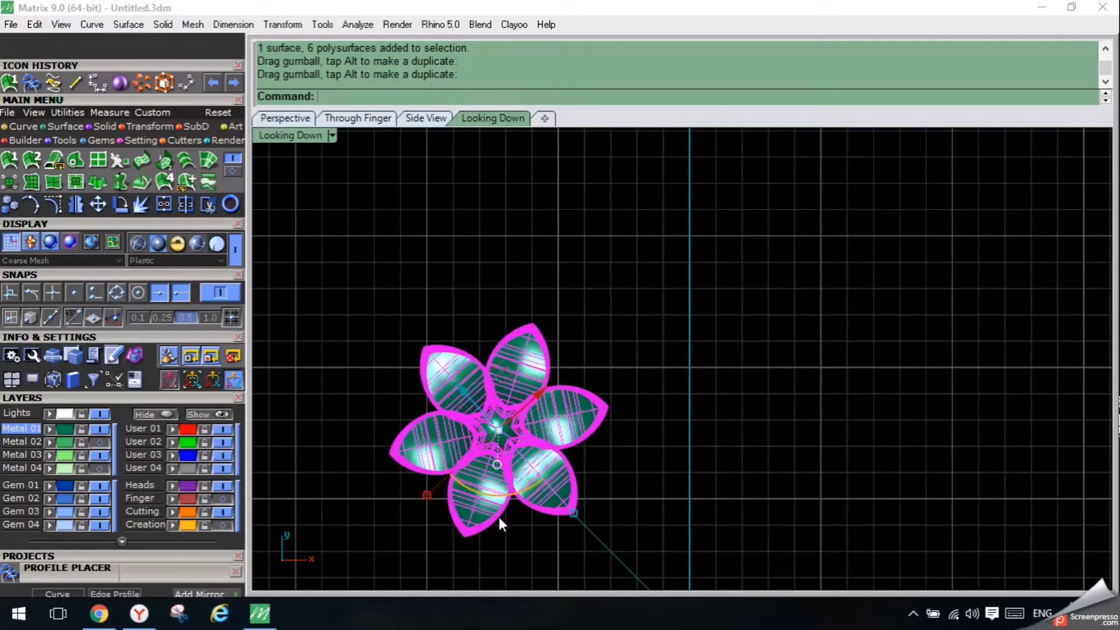
Raise the flower vertically until it sits just above the open end of the ring rail.
click(306, 118)
scroll(357, 336, down, 3)
right_drag(387, 339, 407, 308)
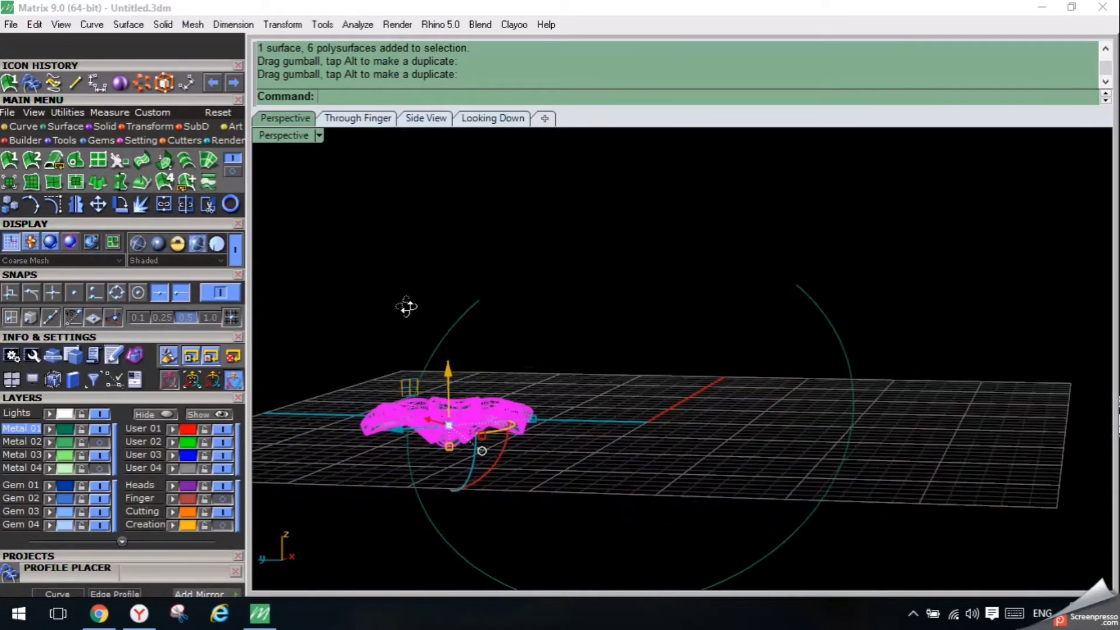
key(alt)
drag(452, 373, 476, 200)
click(493, 341)
right_drag(493, 341, 408, 236)
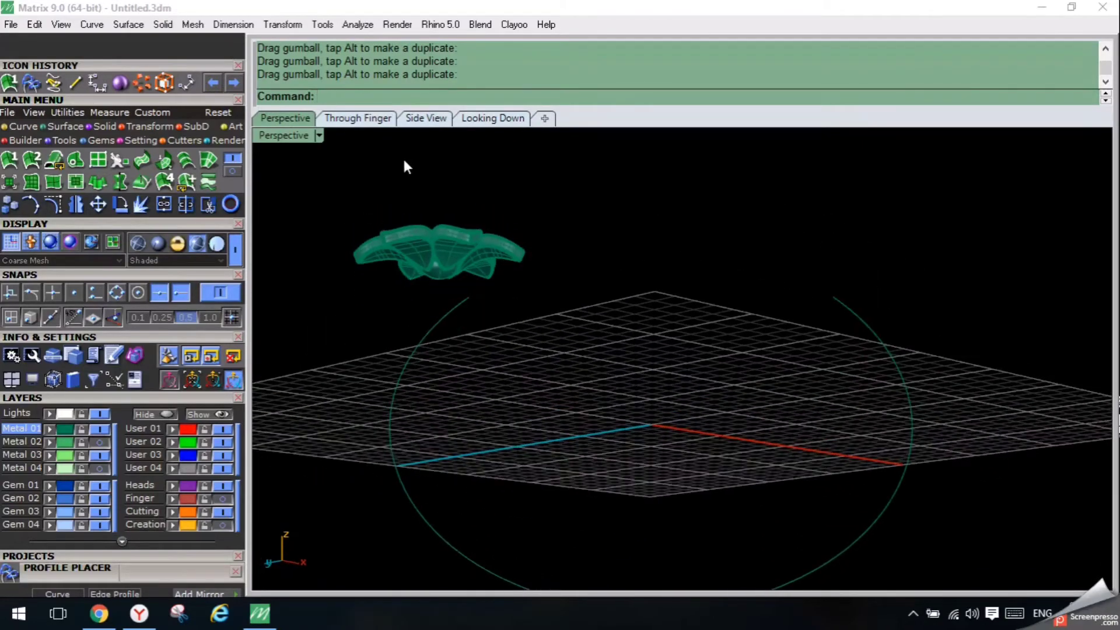
Select the flower and set the Looking Down view to Wireframe display to see the rail end beneath it.
click(380, 119)
right_drag(422, 336, 439, 375)
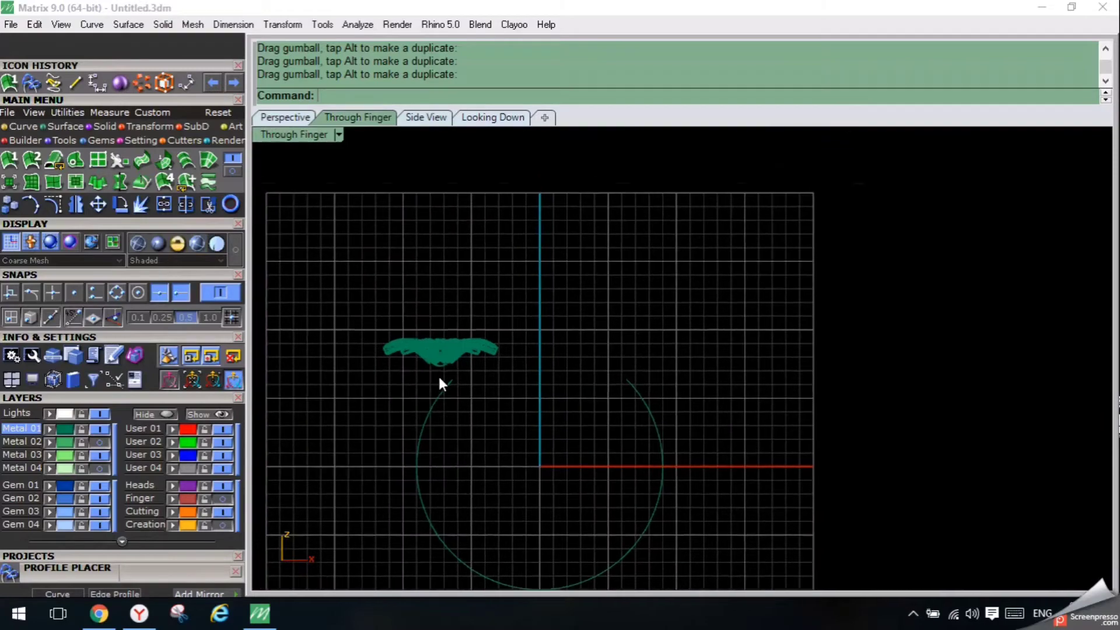
scroll(439, 375, up, 12)
click(447, 314)
click(478, 119)
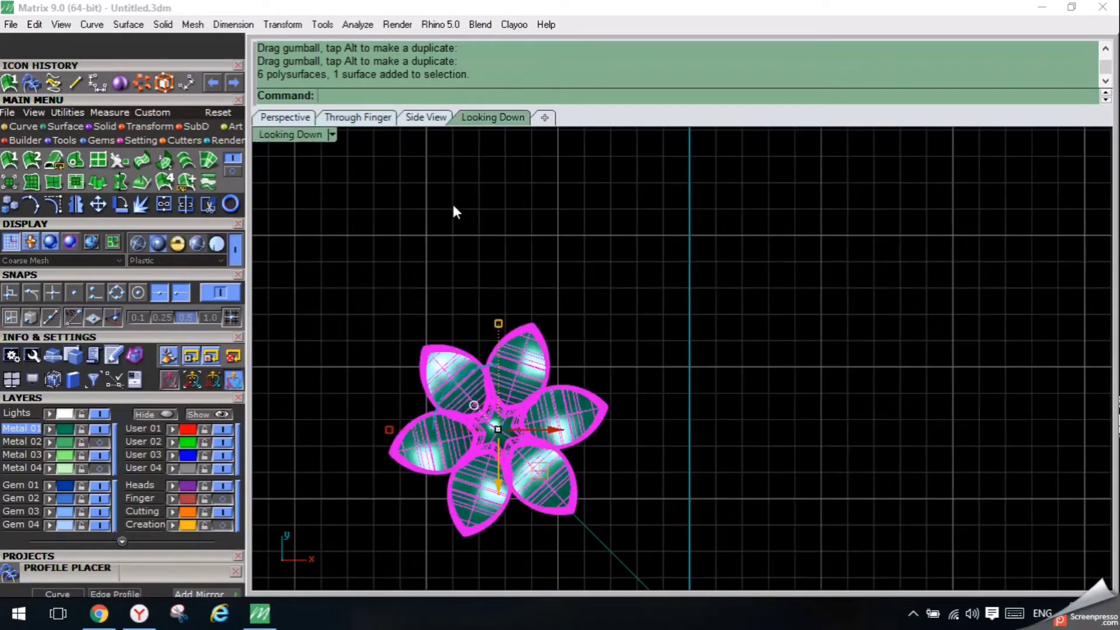
click(332, 135)
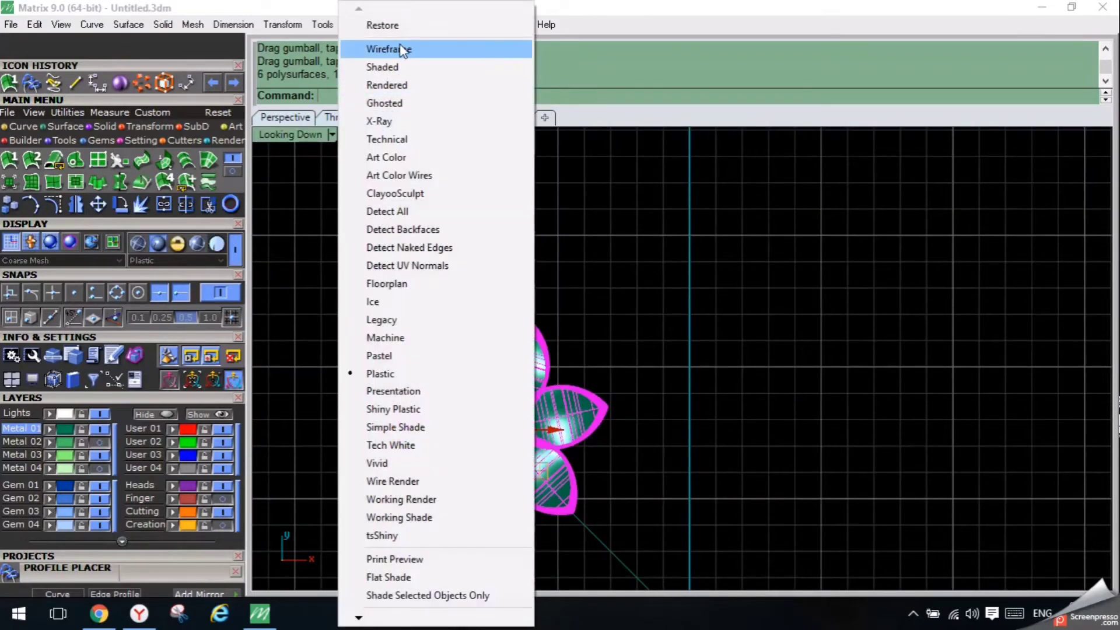
click(388, 49)
scroll(521, 321, up, 5)
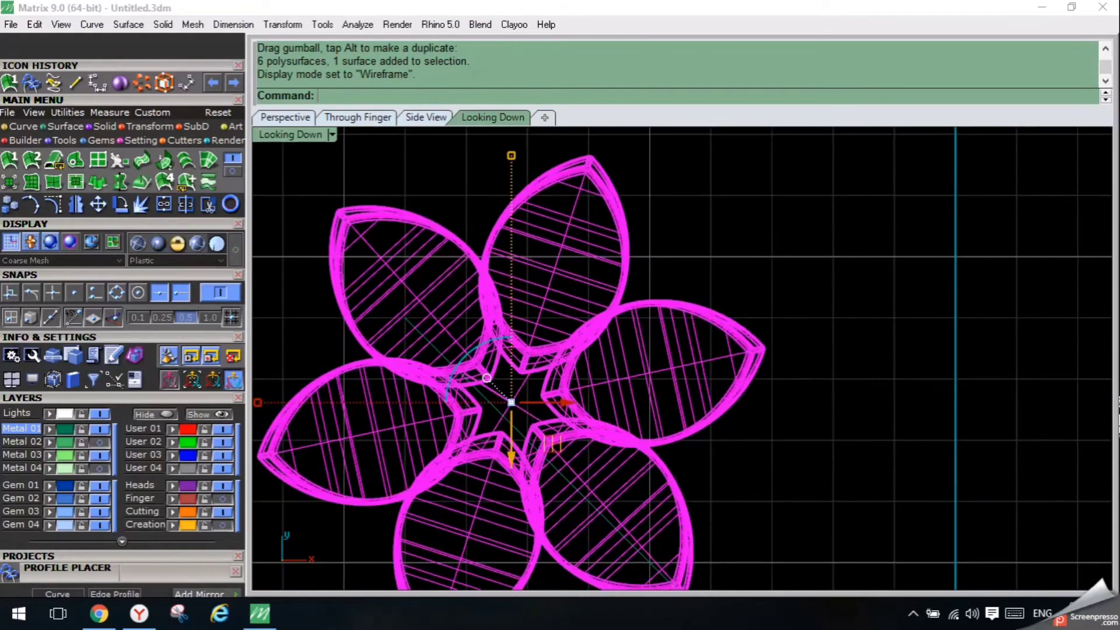
scroll(549, 382, down, 5)
Nudge the flower slightly toward negative Y to centre it on the diagonal rail.
click(618, 362)
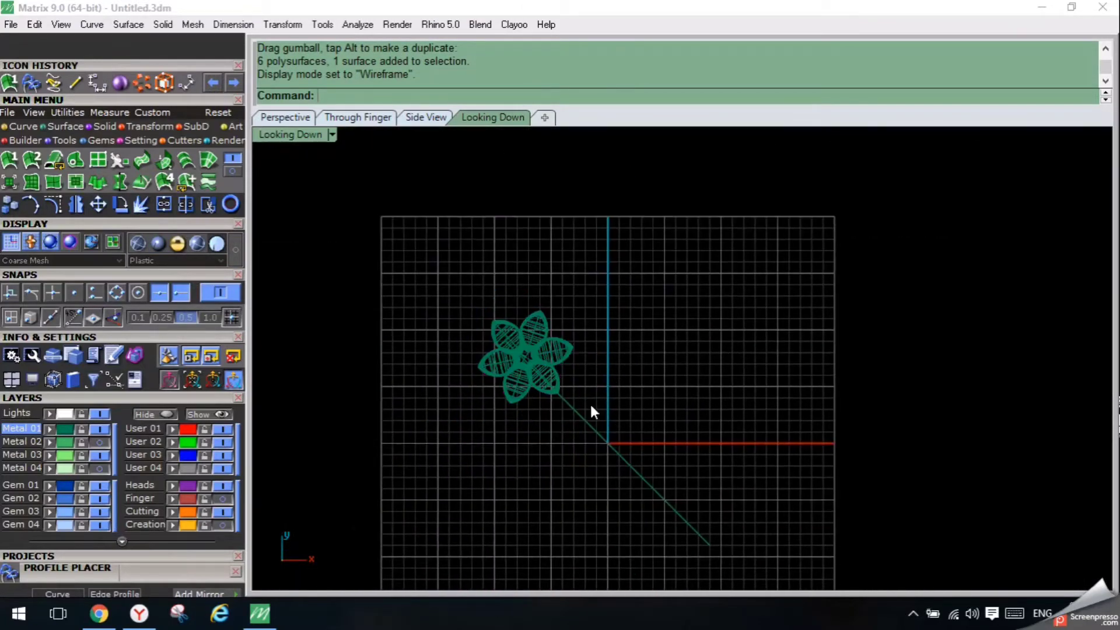
click(578, 411)
scroll(512, 362, up, 5)
click(541, 270)
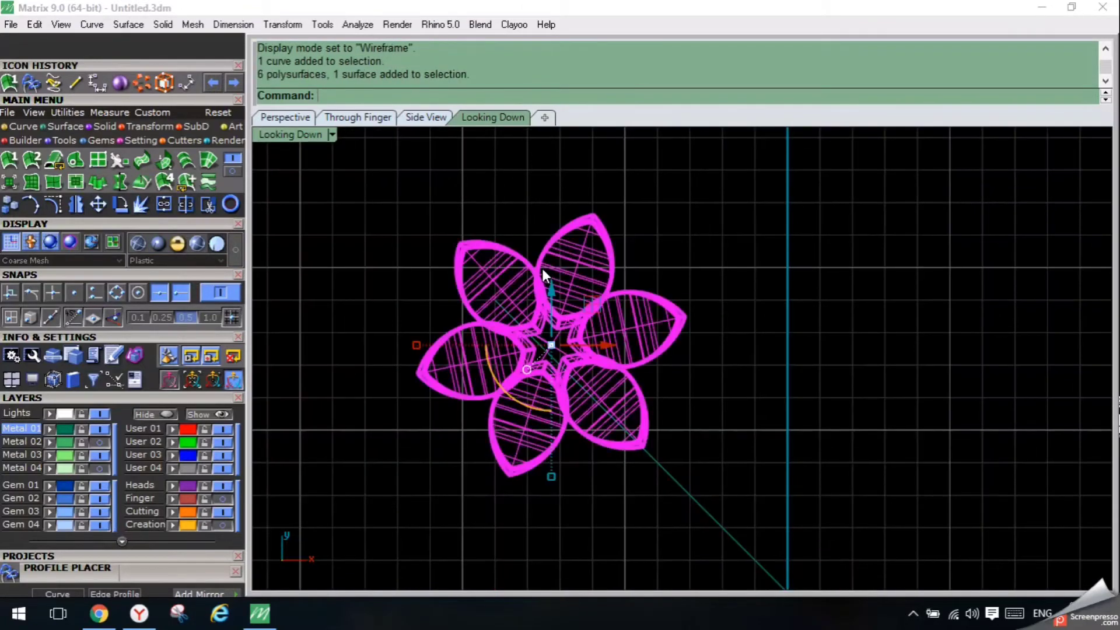
drag(596, 310, 597, 310)
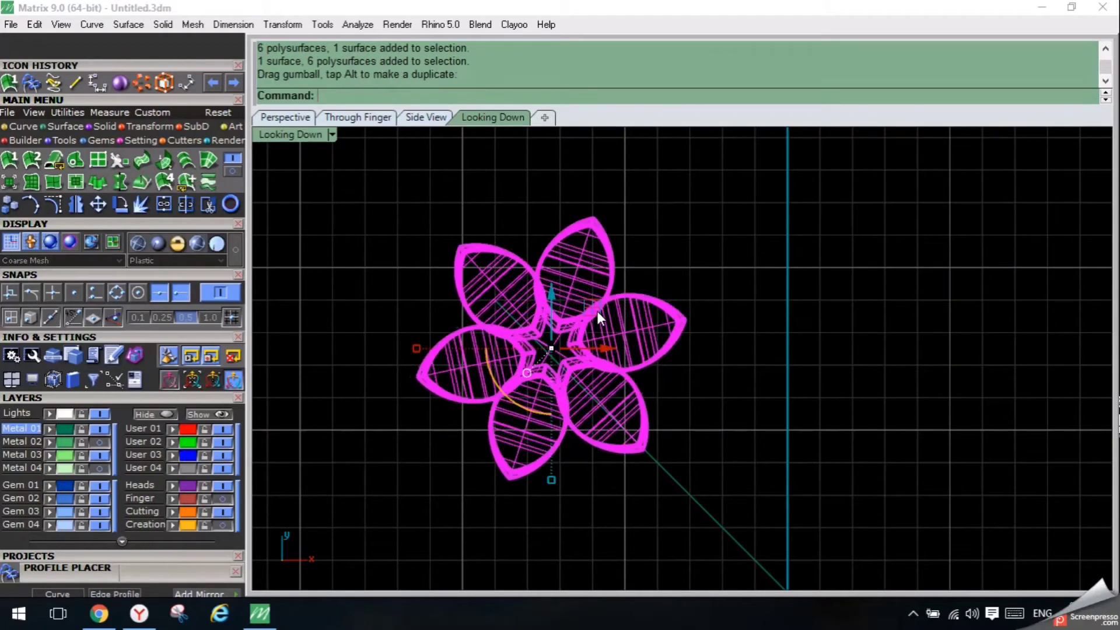
Rotate the flower slightly about the petal tip nearest the ring centre so that petal's axis follows the diagonal rail.
click(119, 205)
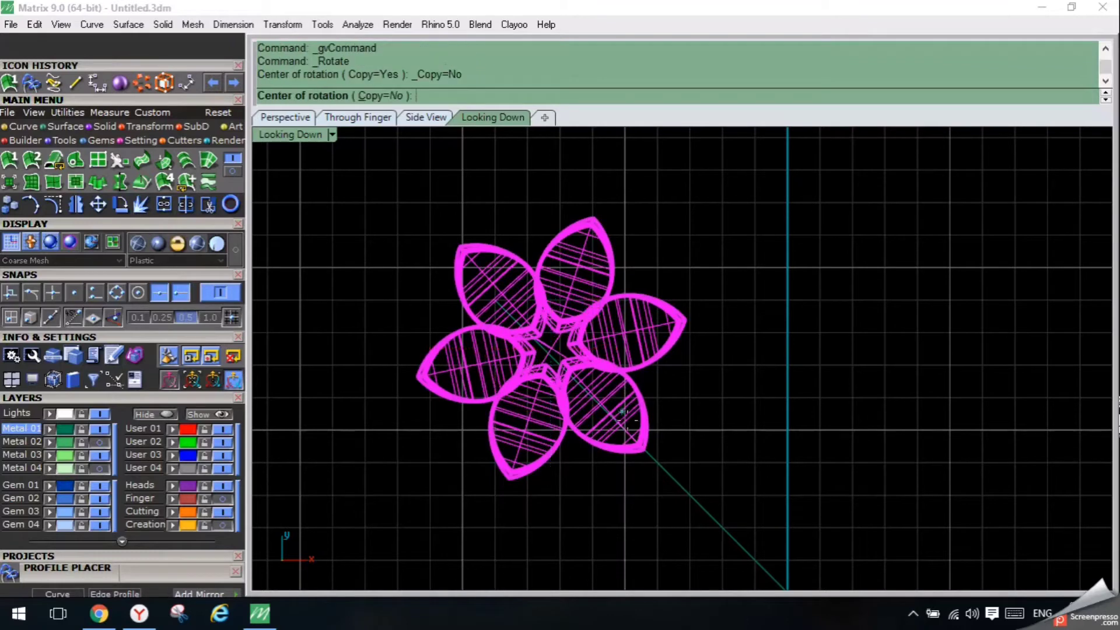
click(644, 449)
click(671, 475)
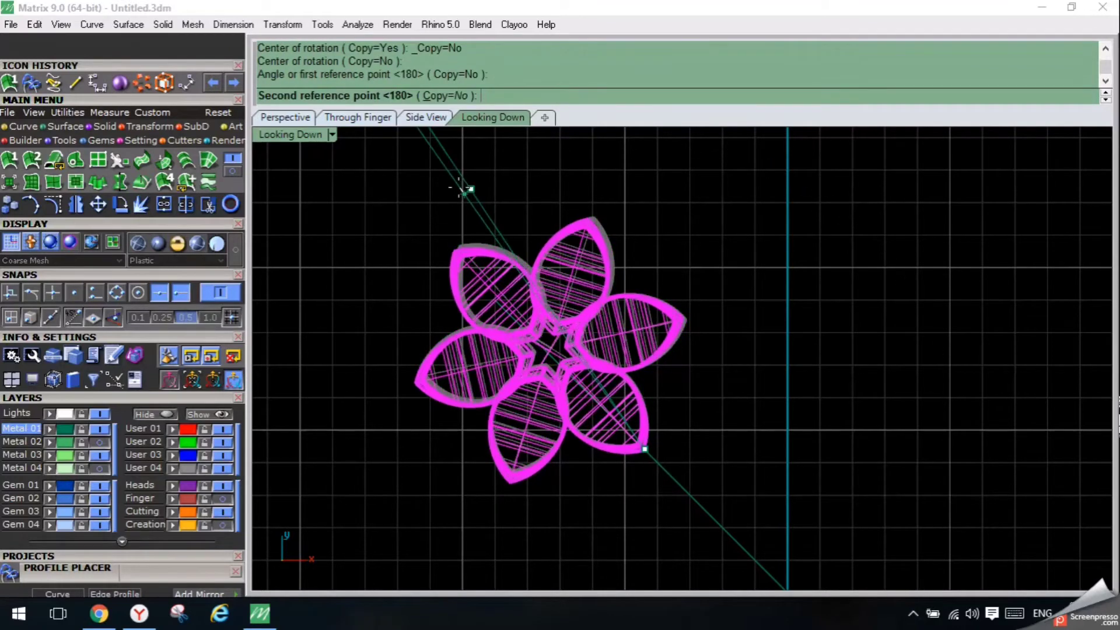
click(454, 187)
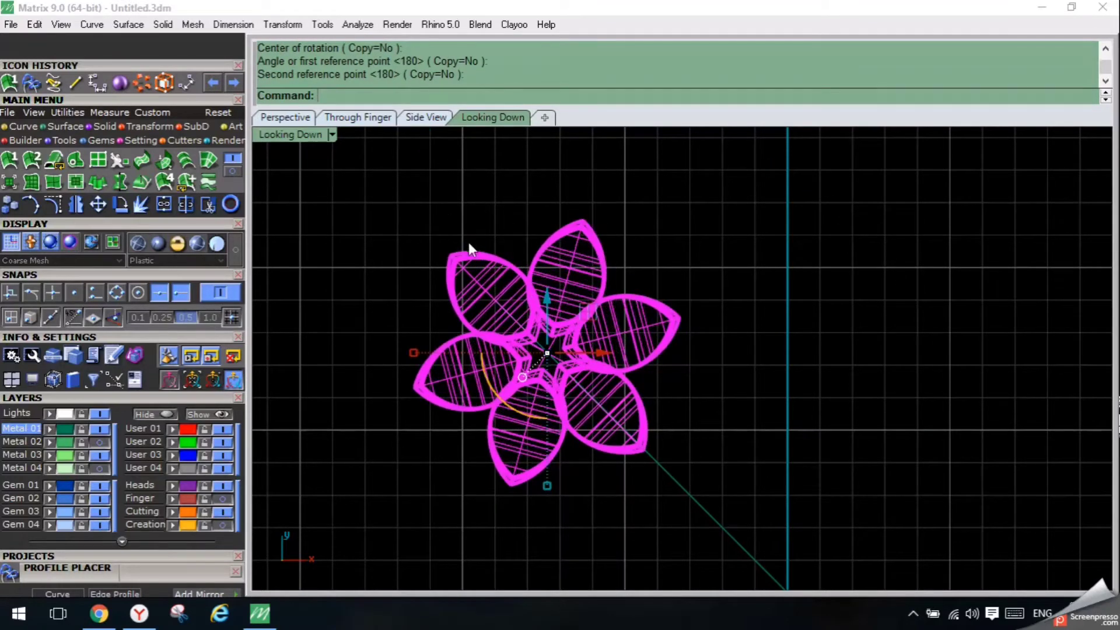
Realign the gumball to the diagonal and move the flower along the rail toward the ring centre.
ctrl+drag(502, 401, 551, 490)
drag(508, 315, 542, 355)
Lower the flower vertically in the Perspective view to bring it closer to the rail's open end.
click(297, 118)
click(338, 349)
right_drag(339, 350, 356, 353)
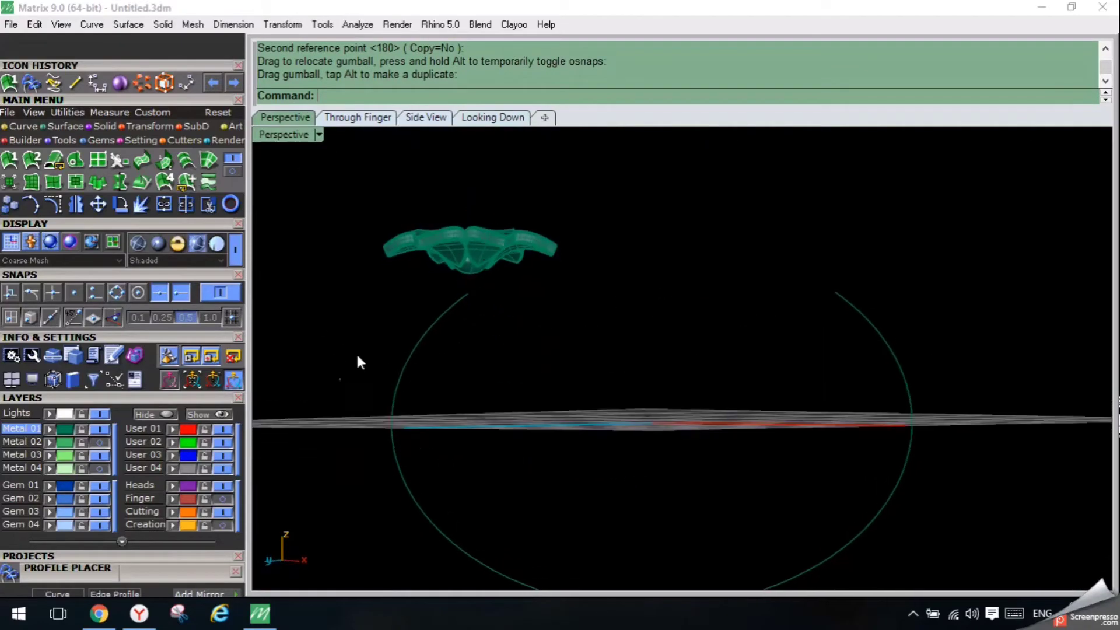
scroll(482, 254, up, 6)
click(455, 215)
mouse_move(448, 198)
mouse_down()
mouse_move(450, 235)
mouse_move(449, 218)
mouse_up()
Show the ring rail's control points and raise its end point vertically toward the flower's underside.
click(435, 362)
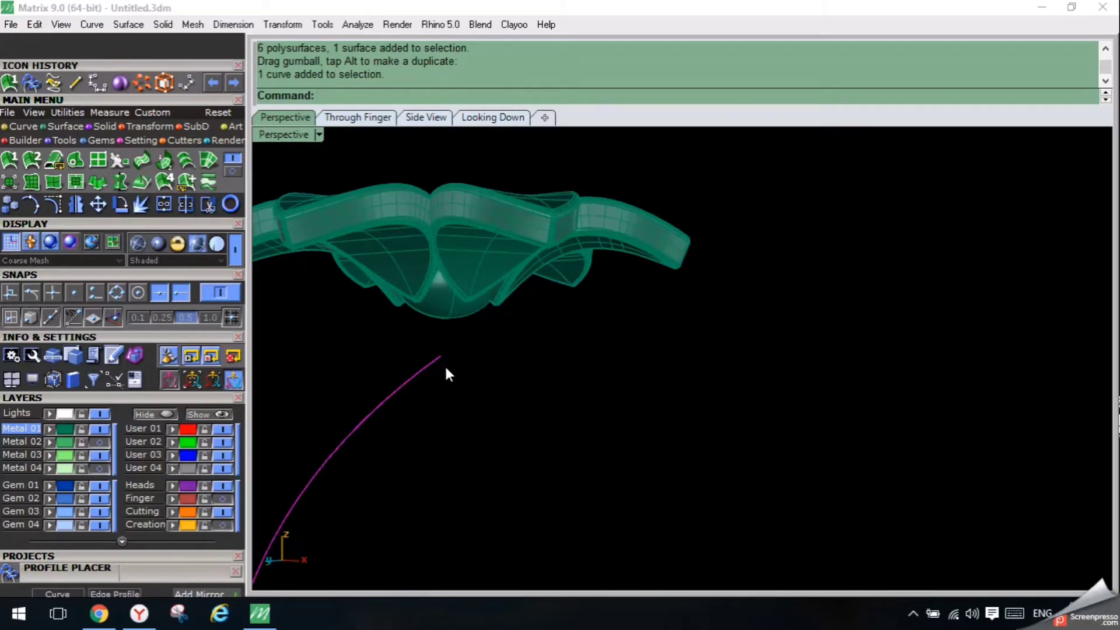
key(F10)
scroll(444, 364, up, 4)
click(438, 349)
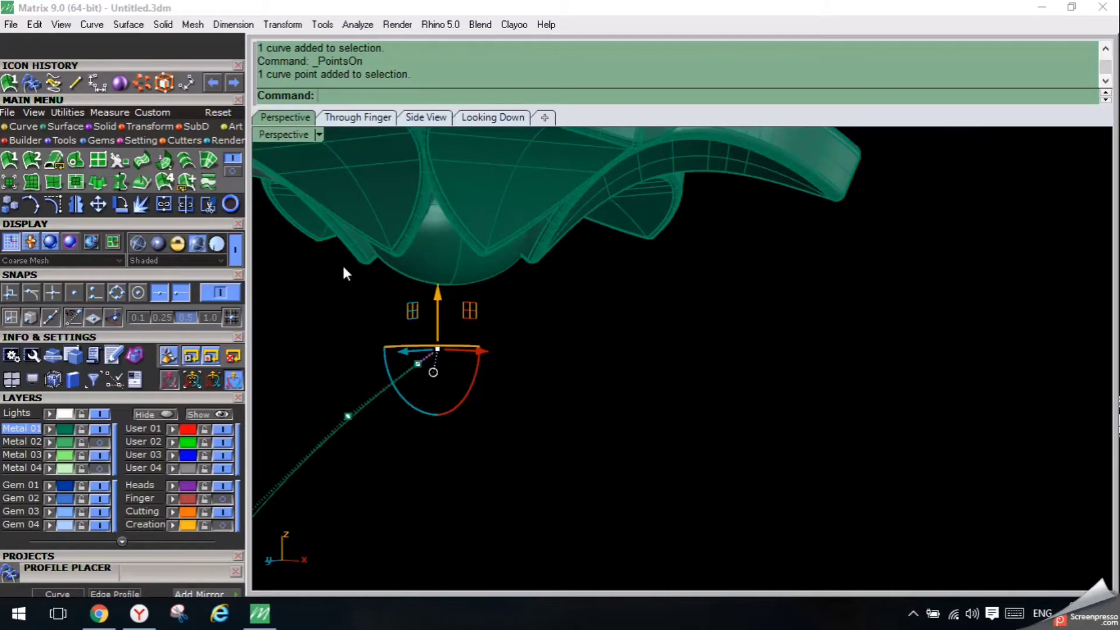
right_drag(344, 267, 469, 327)
scroll(469, 327, down, 5)
right_drag(608, 334, 543, 272)
drag(590, 257, 590, 236)
right_drag(590, 236, 832, 320)
click(663, 363)
scroll(665, 373, down, 3)
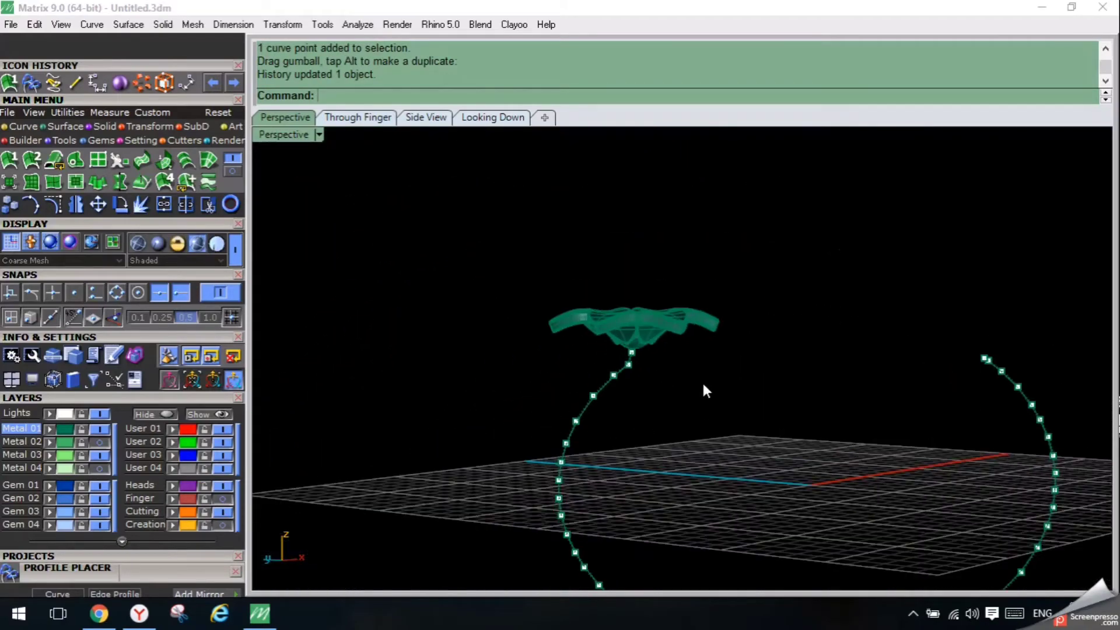
Raise the rail's end point slightly more to meet the flower's base, and hide the control points.
scroll(633, 357, up, 5)
click(632, 355)
drag(634, 302, 638, 286)
click(616, 415)
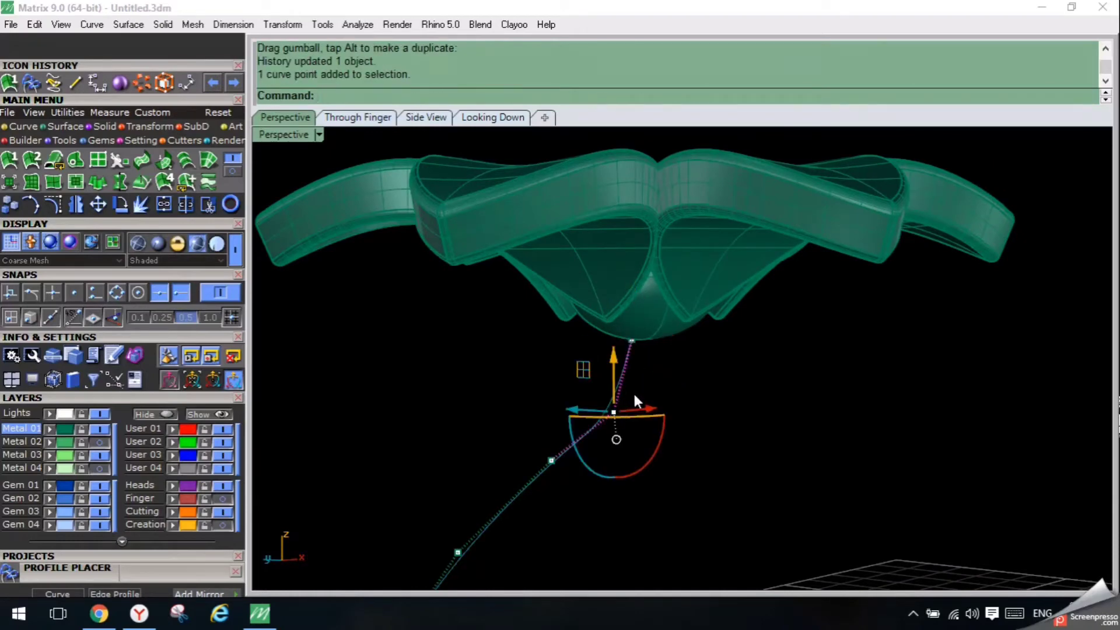
right_drag(701, 376, 698, 385)
click(698, 385)
key(Escape)
scroll(650, 417, down, 5)
right_drag(648, 415, 147, 202)
scroll(588, 427, down, 6)
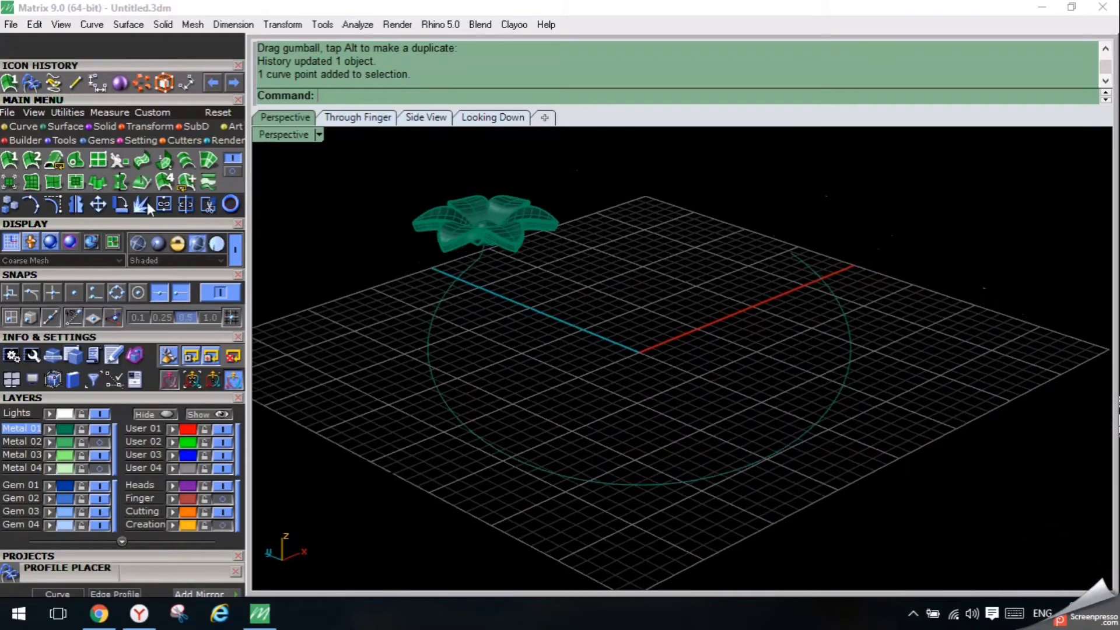
click(186, 204)
click(393, 100)
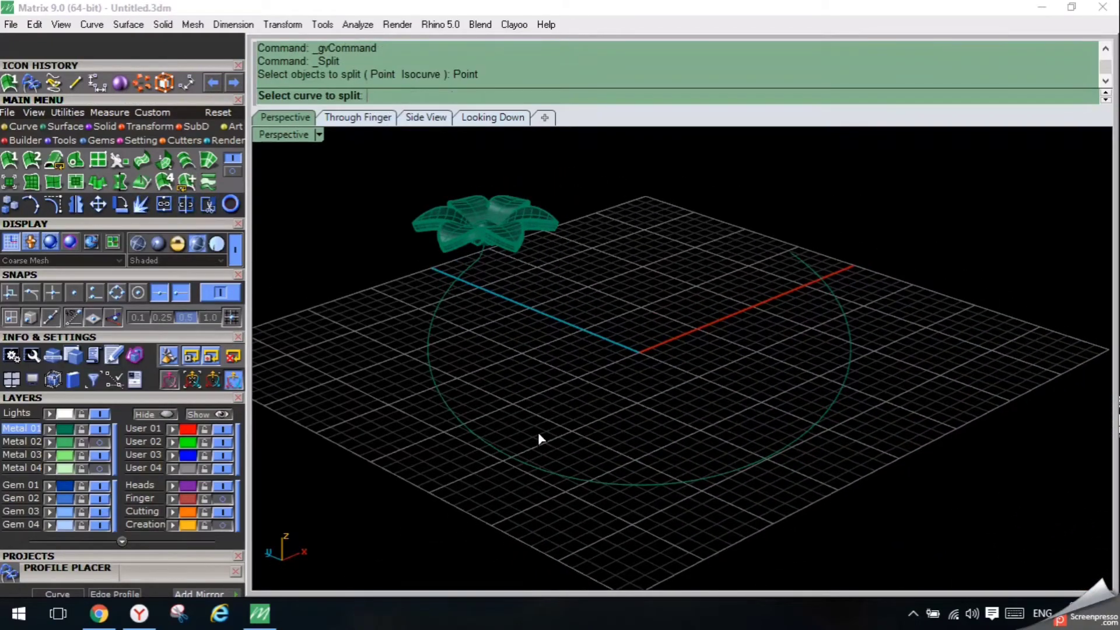
click(545, 466)
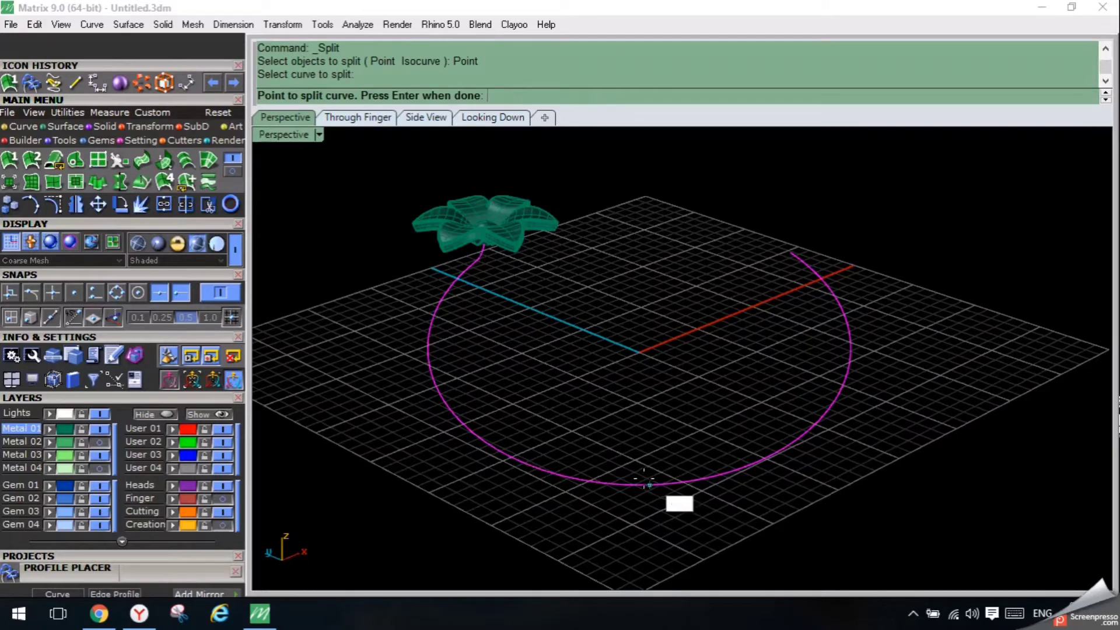
click(609, 461)
key(Return)
Draw a BothSides line centred at 0,0,0 along the Y axis in the Looking Down view.
click(75, 83)
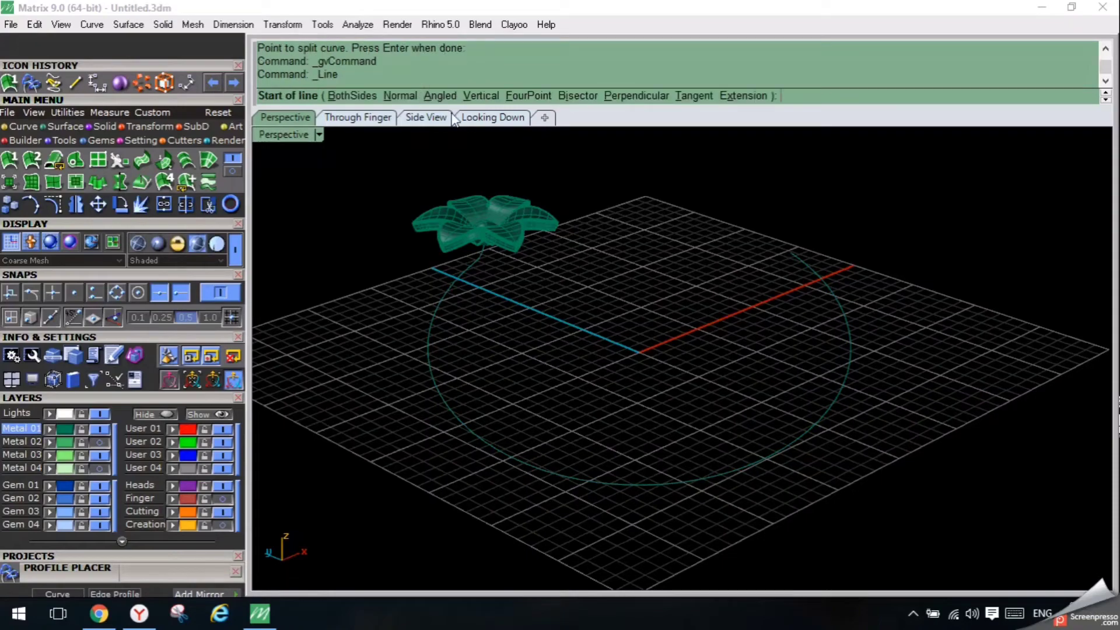
click(478, 123)
text(0,0,0)
key(Return)
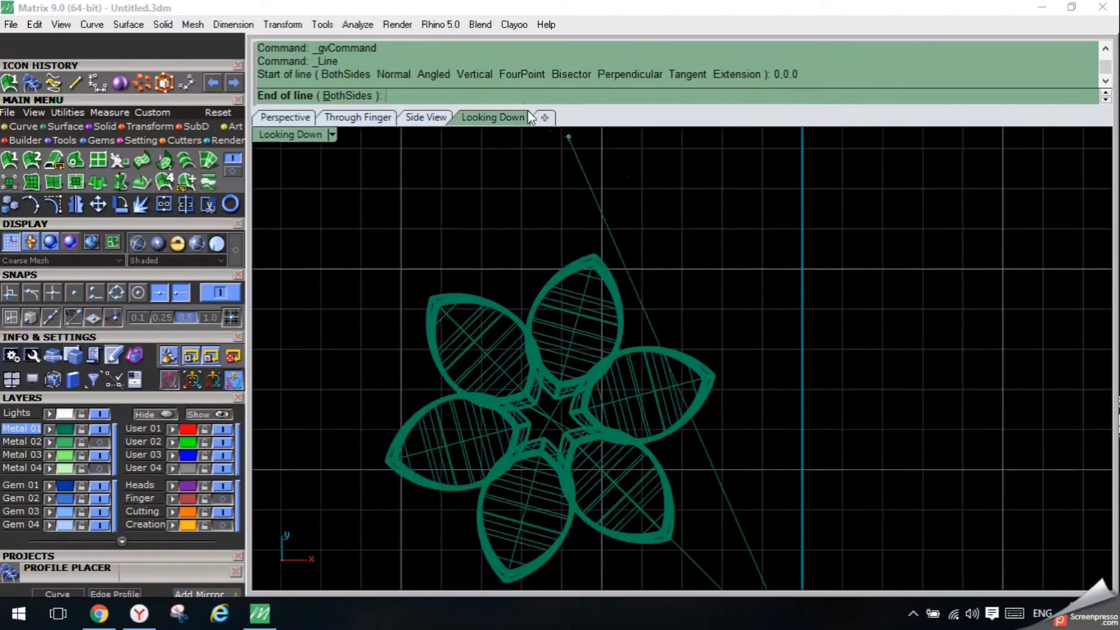
click(425, 117)
click(348, 96)
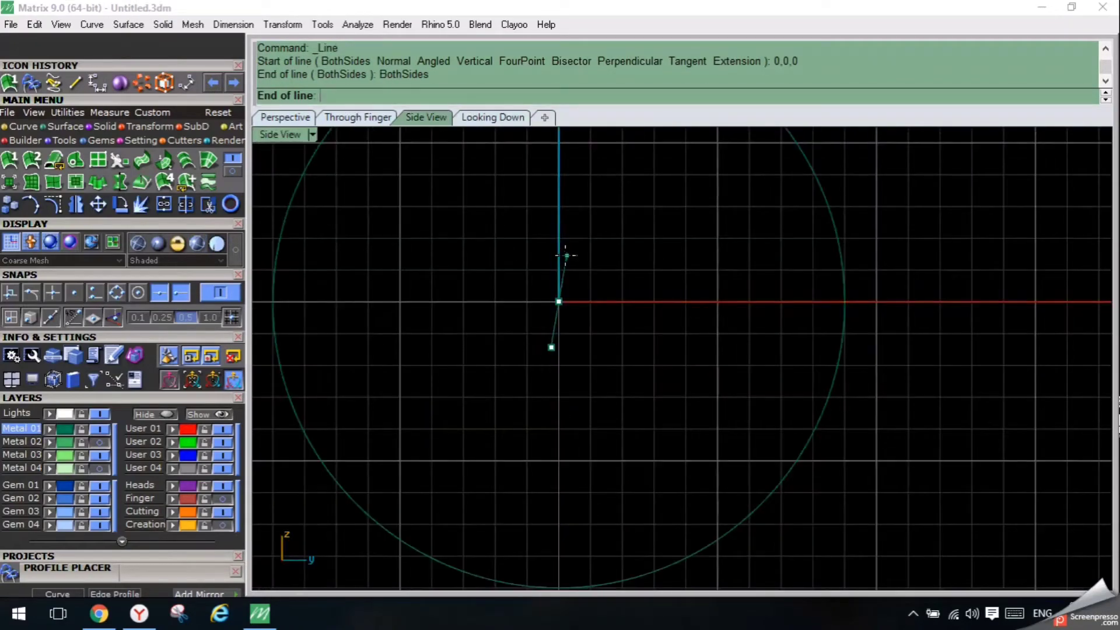
click(509, 117)
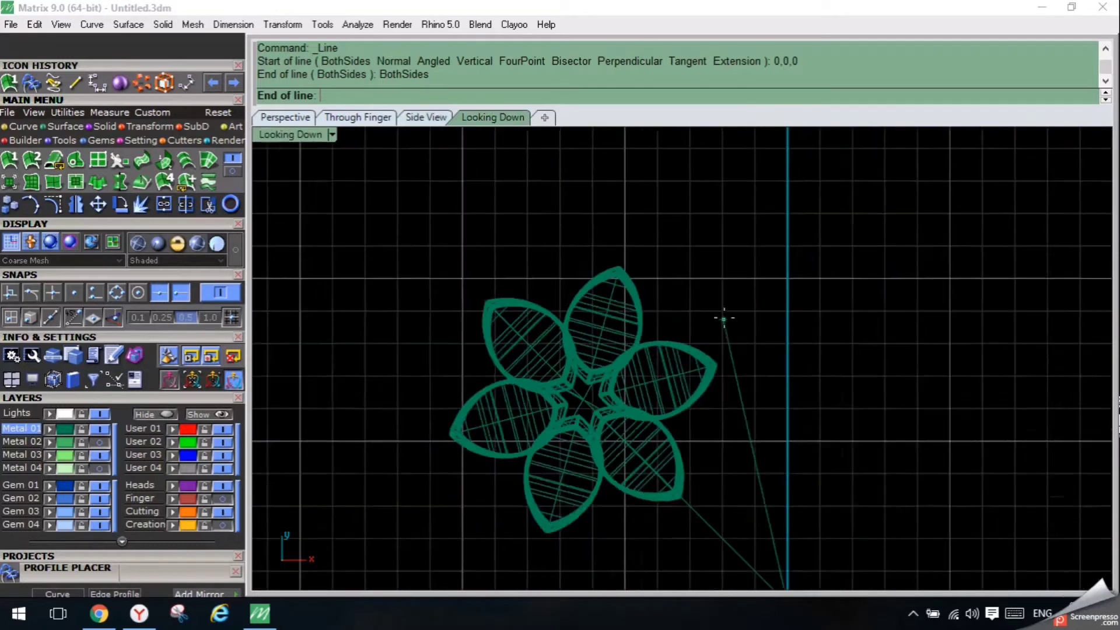
scroll(724, 319, down, 4)
right_drag(758, 322, 756, 231)
shift+click(775, 218)
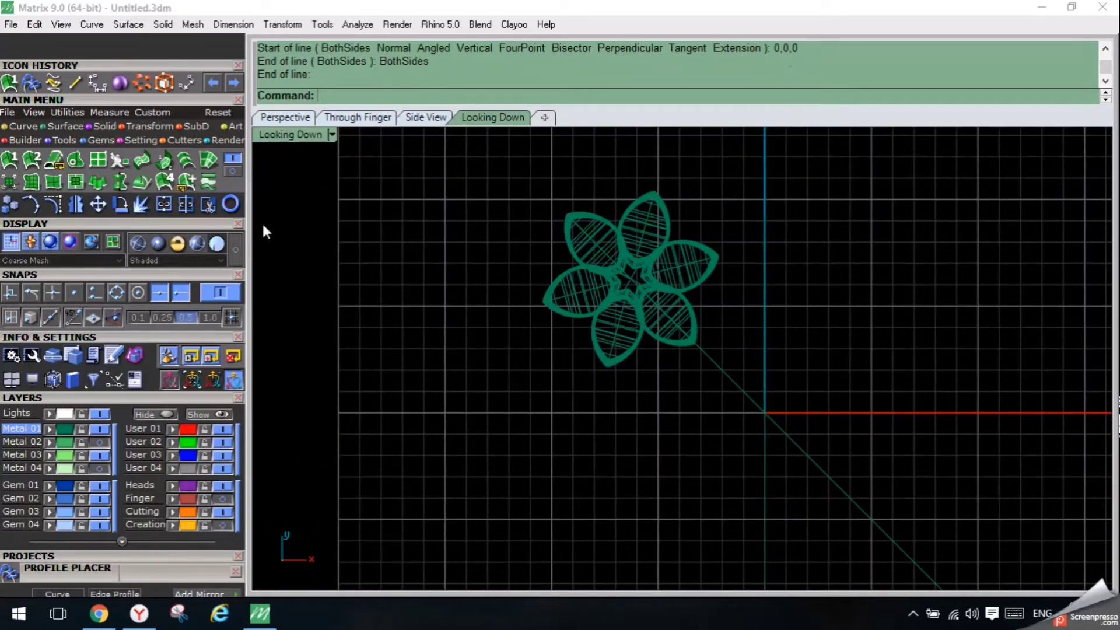
Trim away the half of the rail opposite the flower using the Y-axis line as cutter, and delete the line.
click(208, 204)
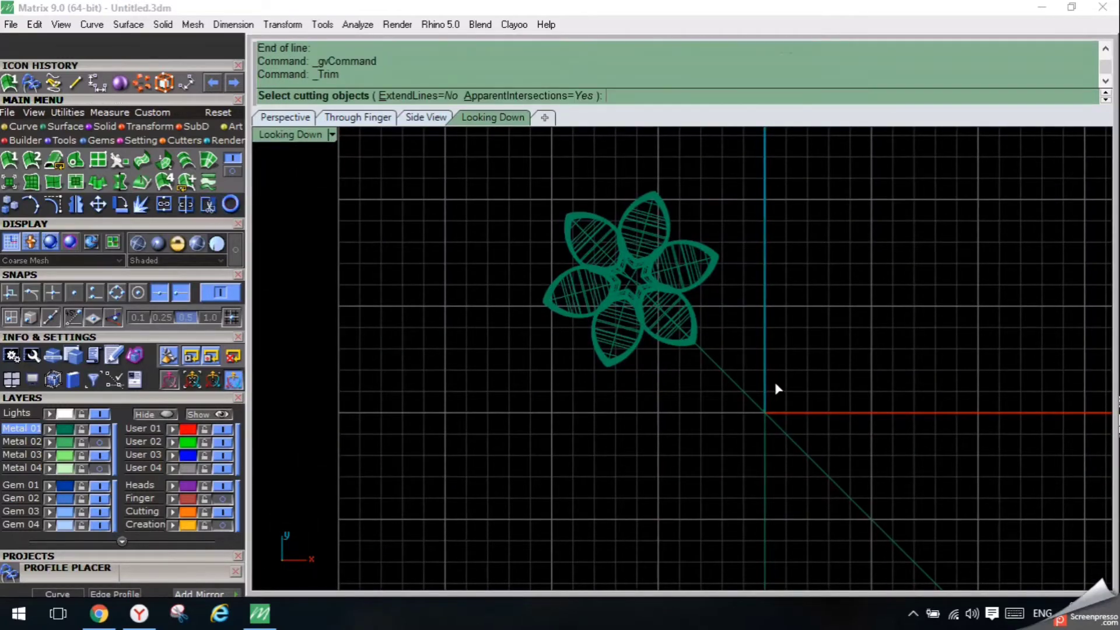
click(771, 413)
key(Return)
click(782, 428)
key(Return)
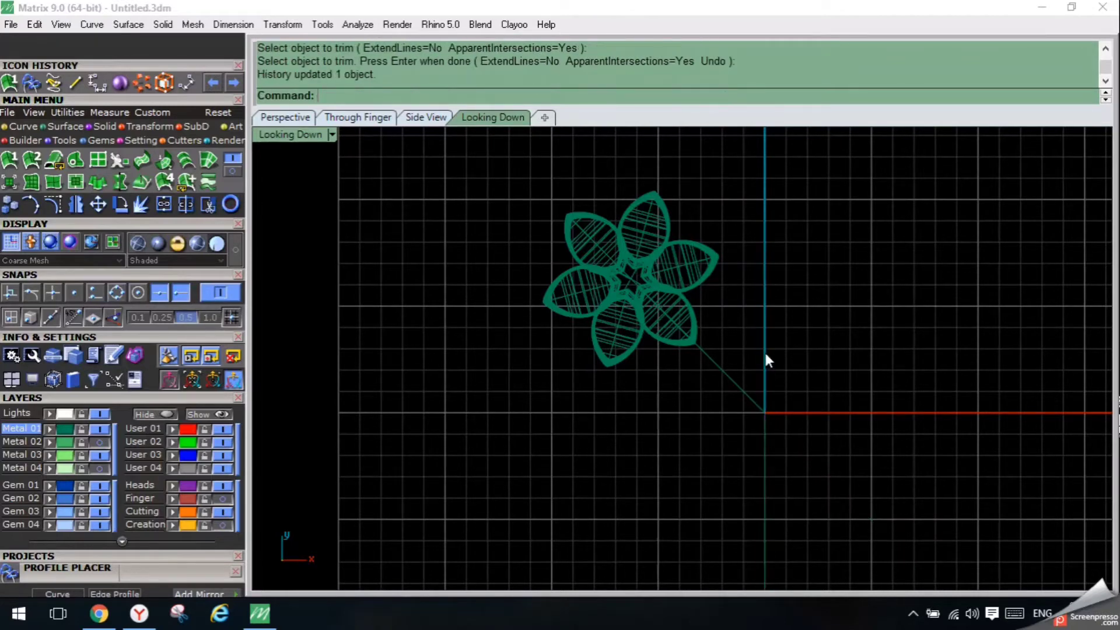
click(764, 359)
key(Delete)
Rotate a copy of the remaining rail half by 180 degrees about the origin to complete the symmetrical rail.
click(745, 390)
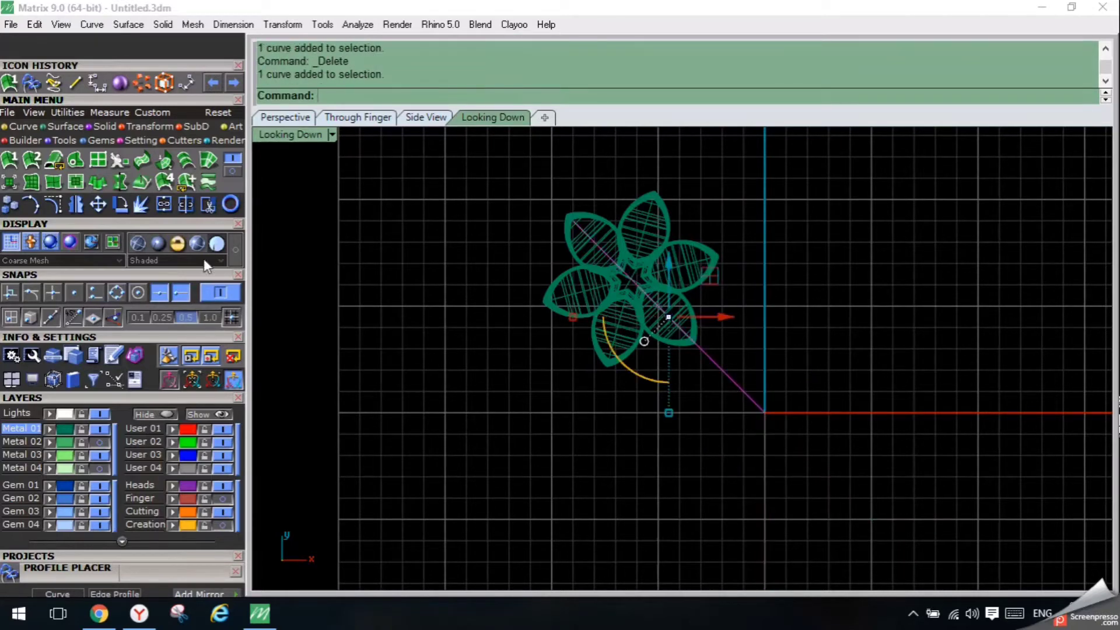
right_click(125, 208)
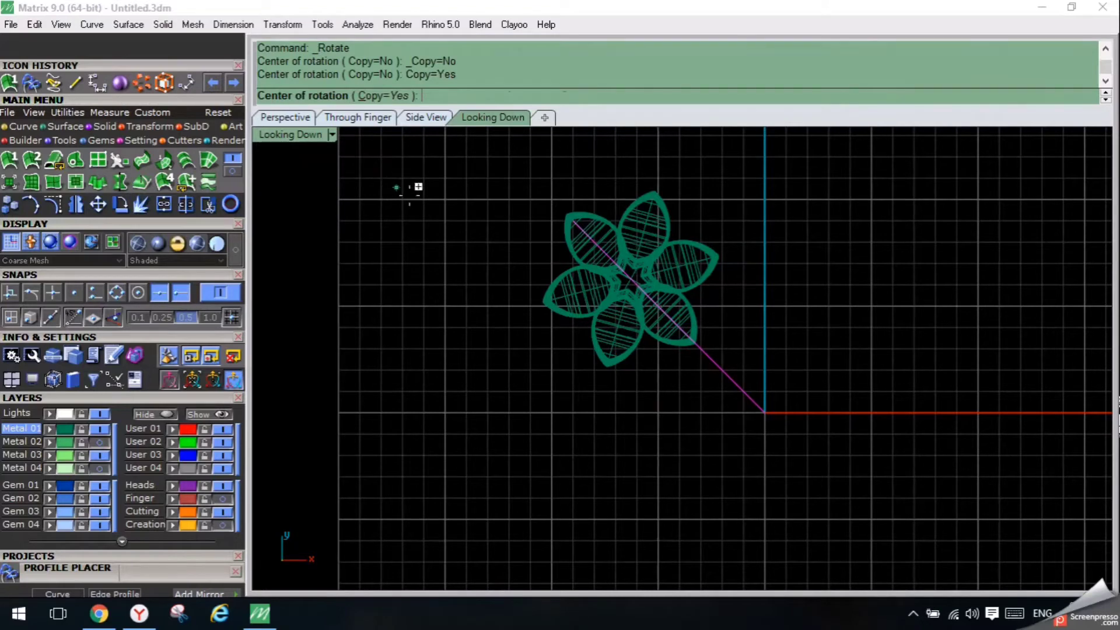
key(F4)
click(398, 320)
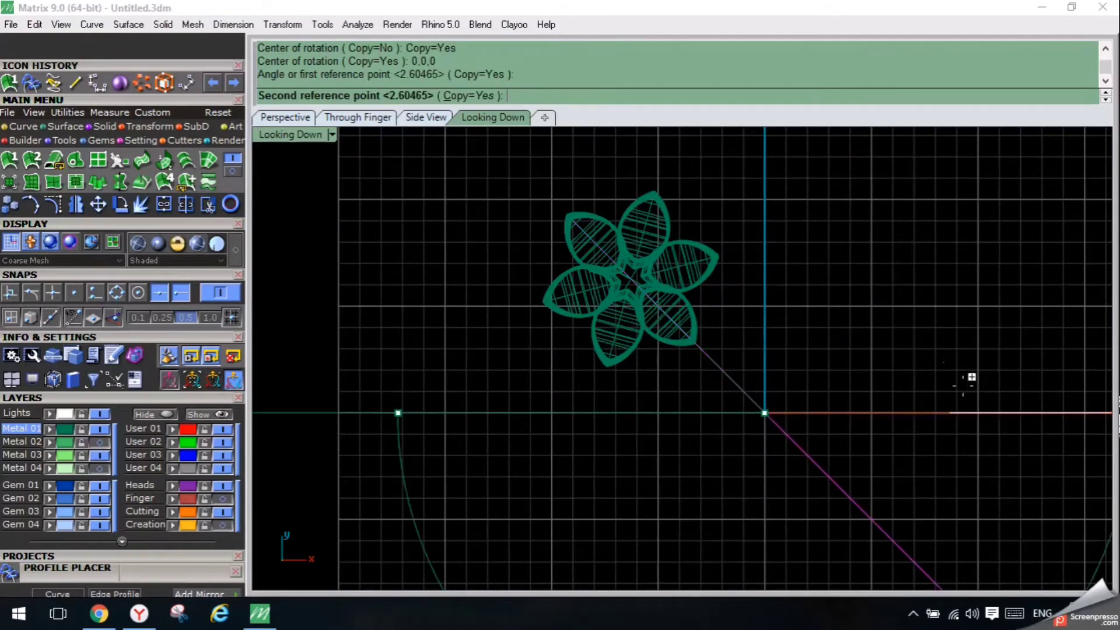
click(976, 412)
right_click(957, 442)
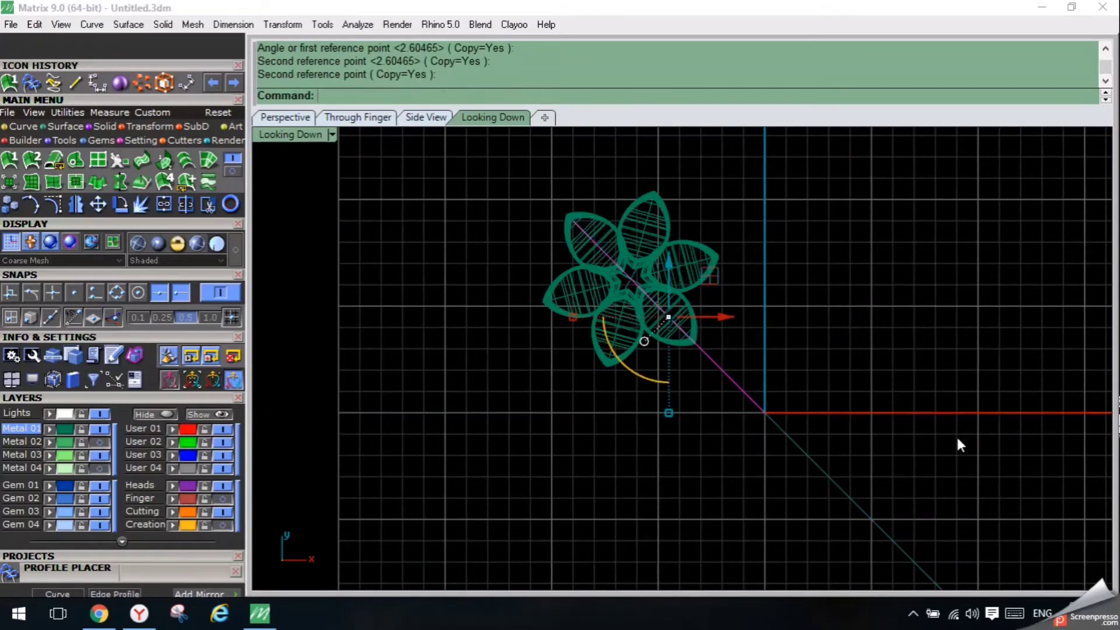
Join the two rail halves into one open curve.
click(280, 118)
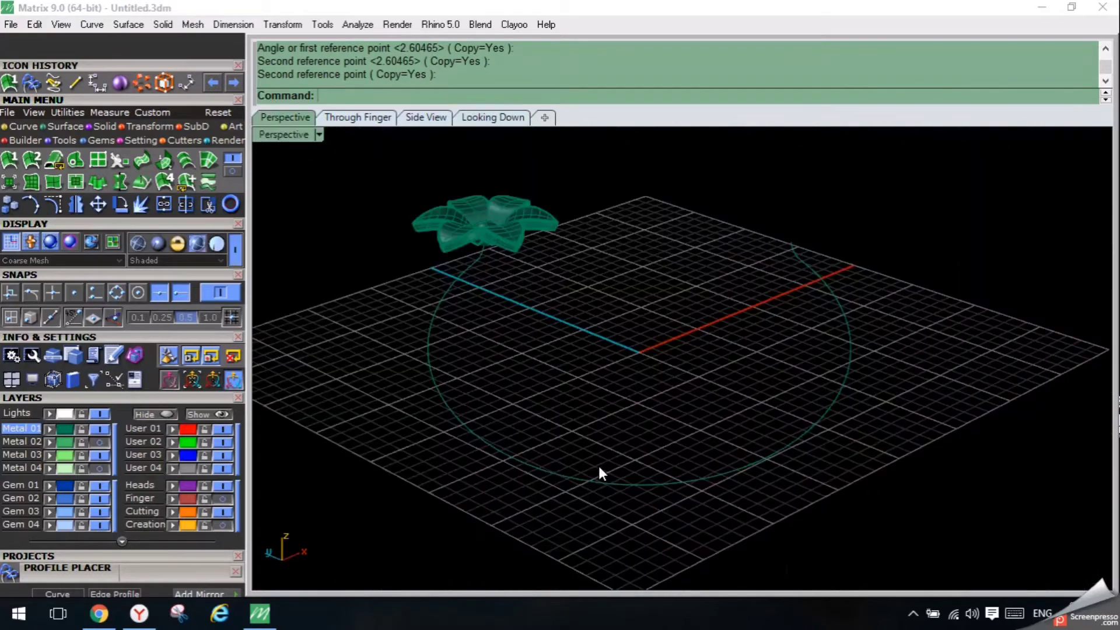
click(606, 482)
shift+click(677, 481)
key(ctrl+j)
right_click(676, 482)
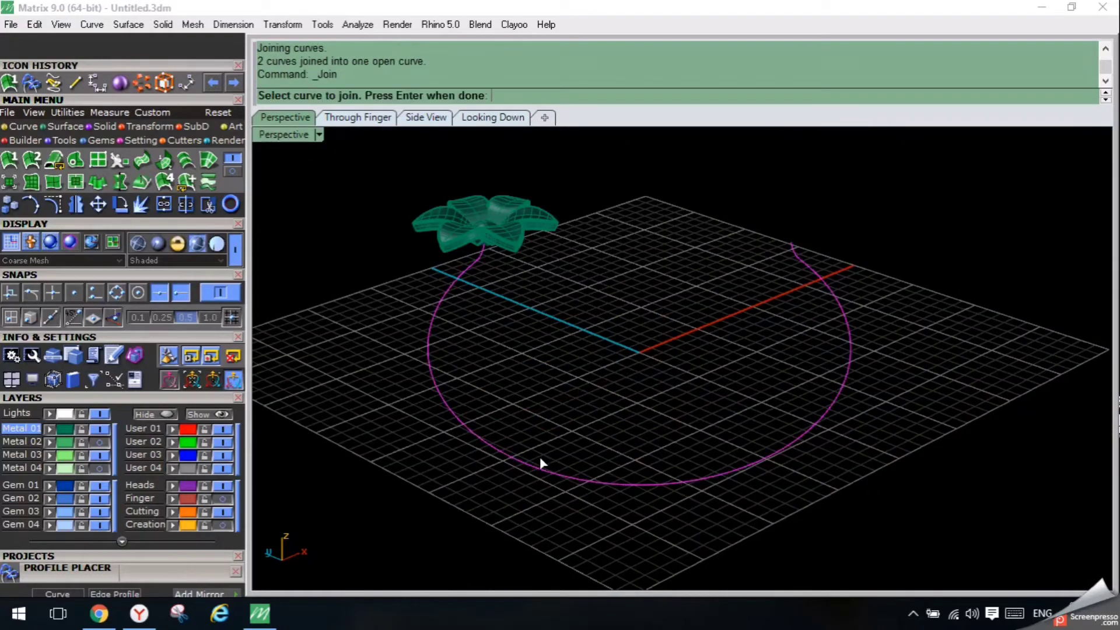
right_click(543, 411)
click(555, 426)
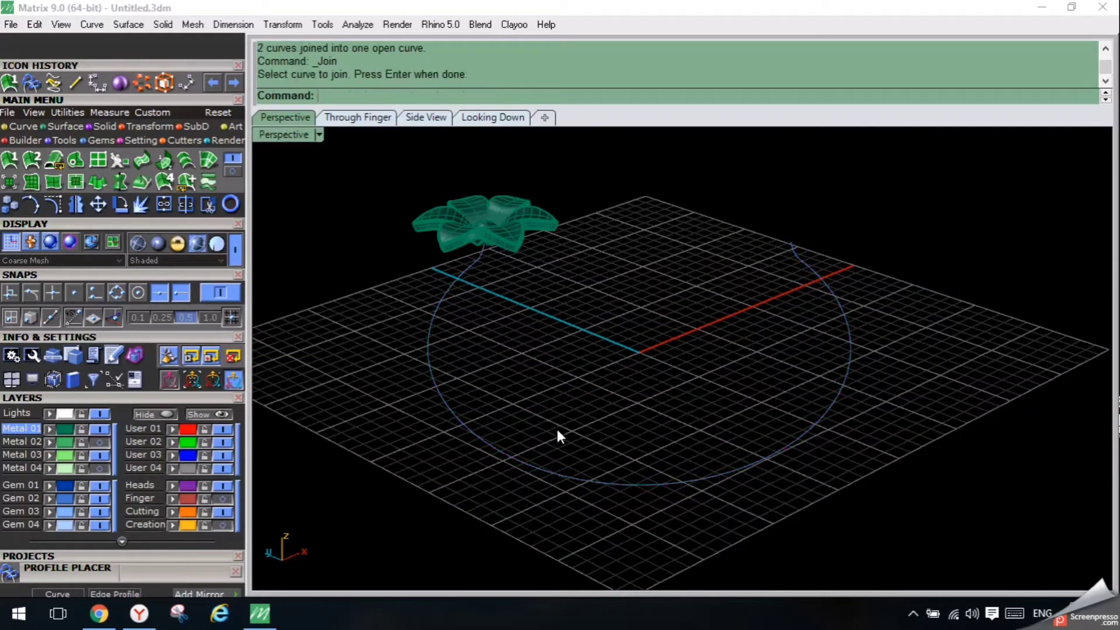
Turn on the Creation layer and select the profile curve at the flower end of the rail.
click(584, 483)
click(220, 523)
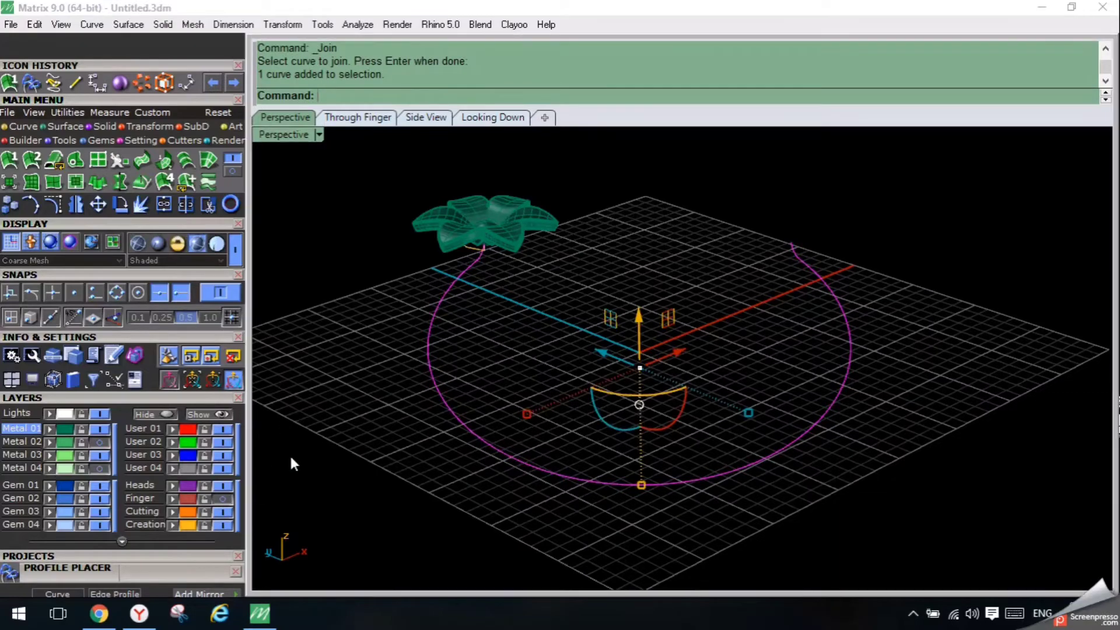
scroll(452, 300, up, 6)
click(546, 367)
right_drag(547, 374, 554, 298)
scroll(513, 370, up, 3)
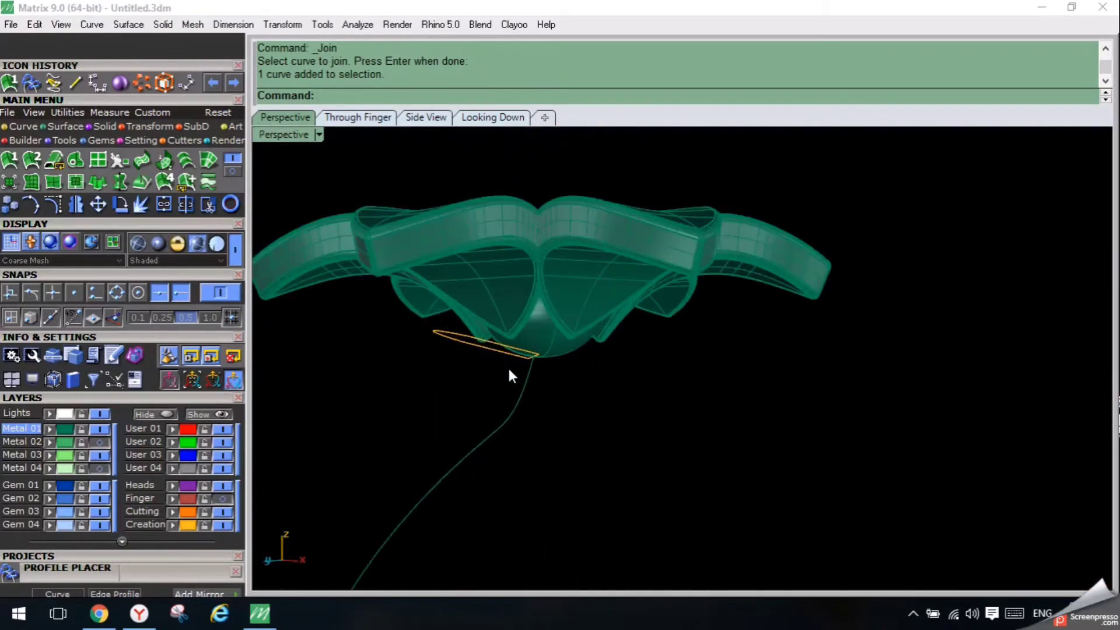
right_drag(562, 375, 544, 363)
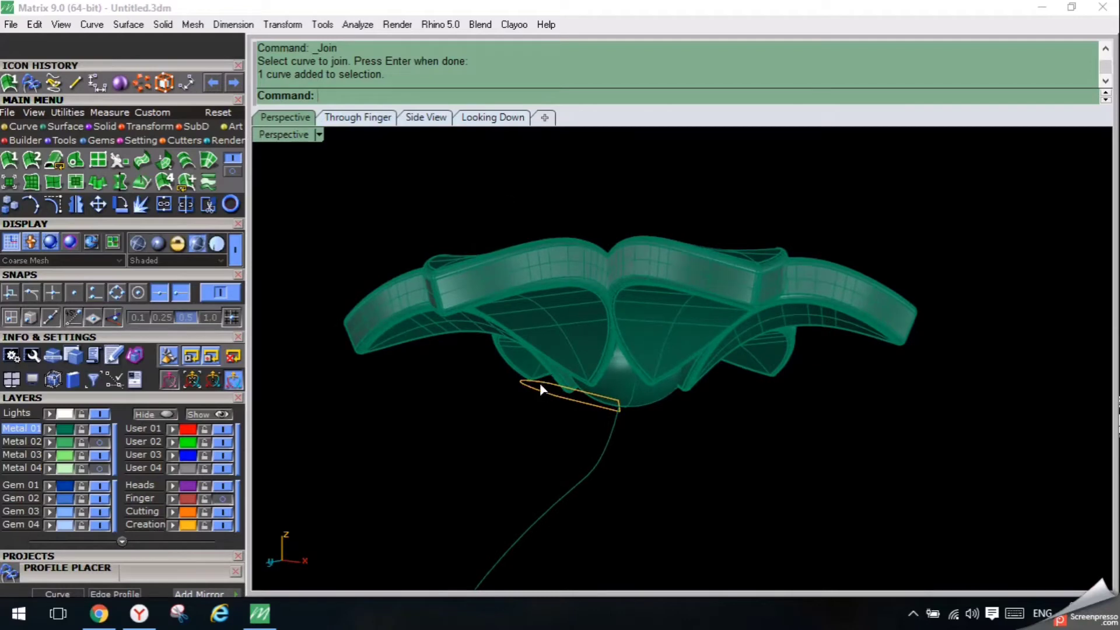
click(540, 389)
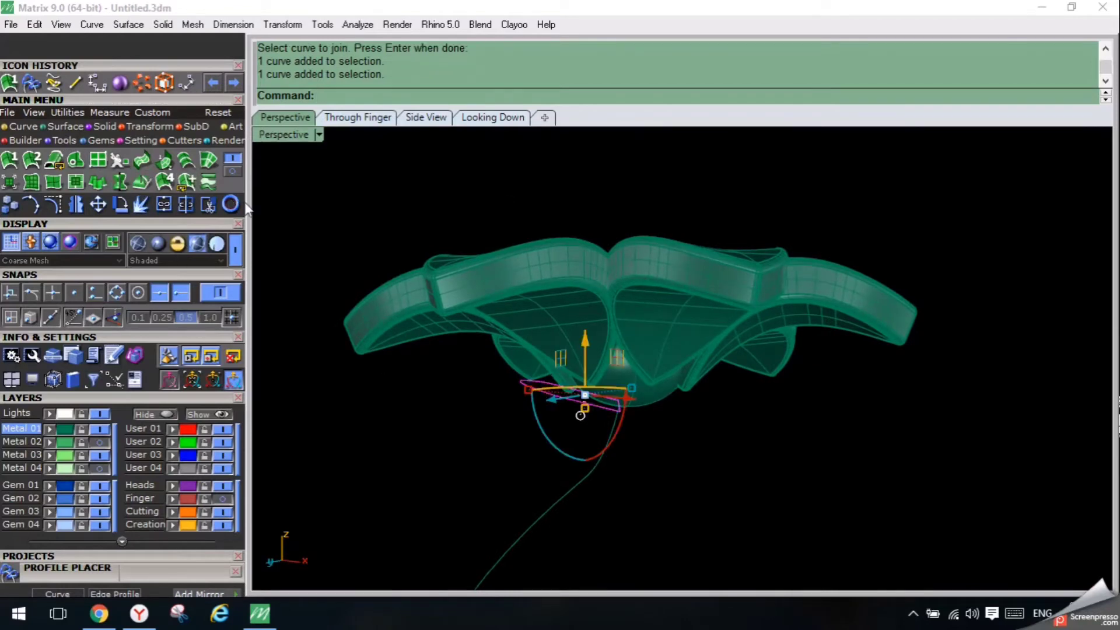
scroll(412, 254, down, 5)
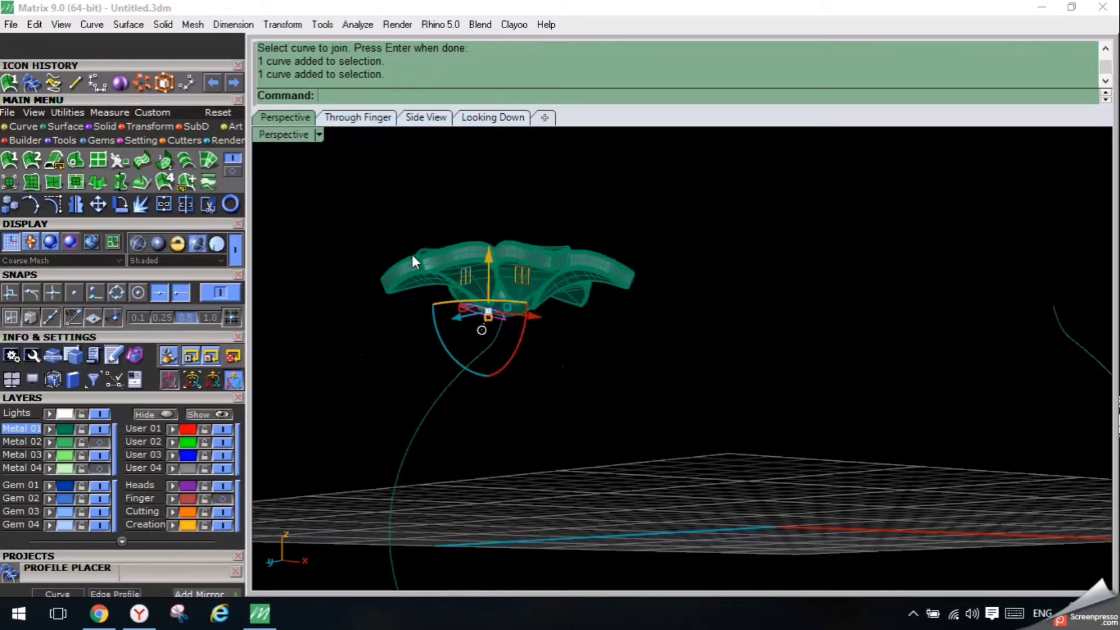
Sweep the profile along the ring rail with Sweep 1, using Freeform style and Do not simplify.
click(9, 159)
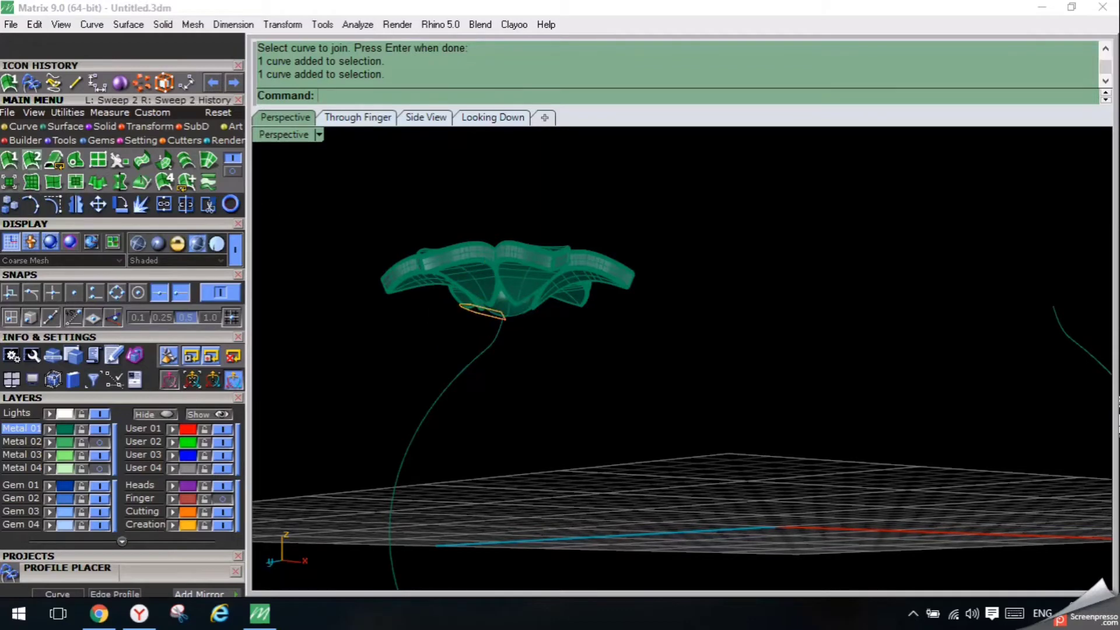
click(482, 343)
click(472, 315)
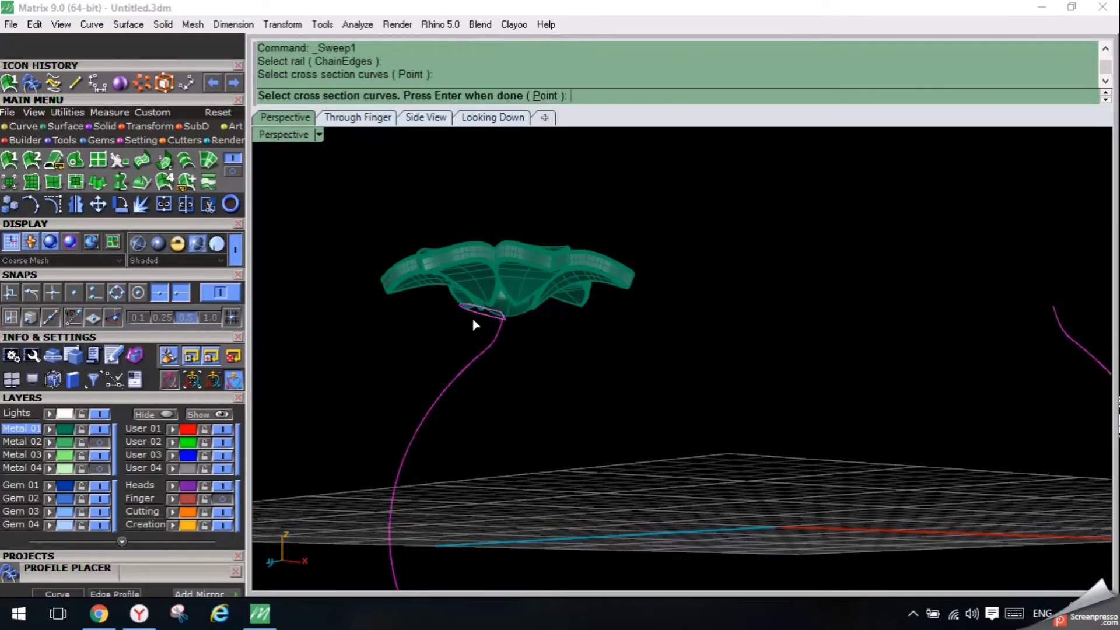
key(Return)
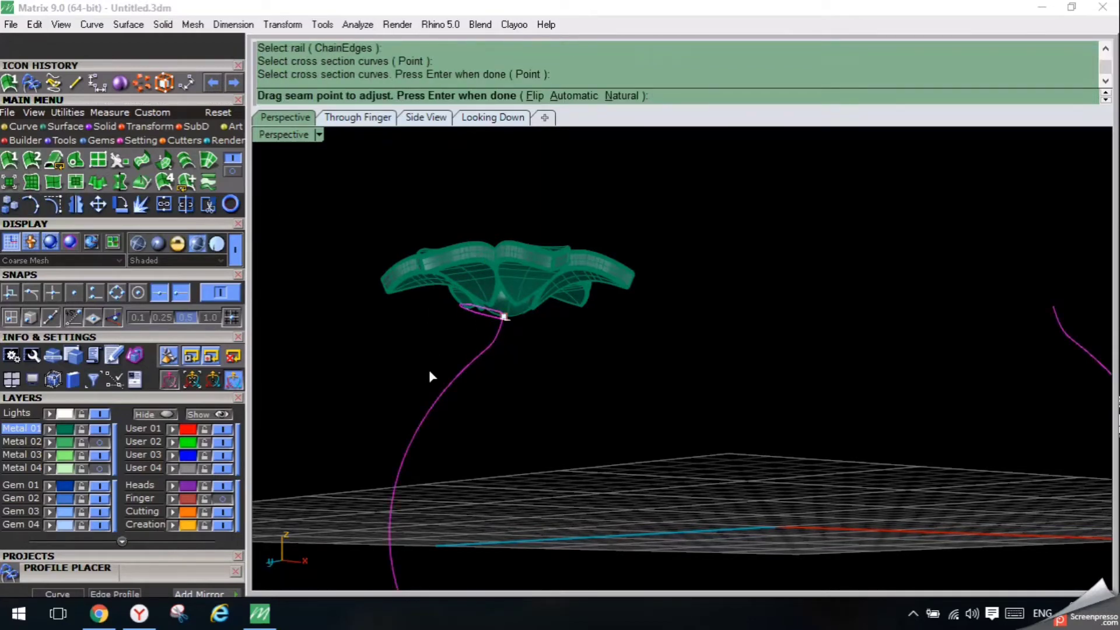
key(Return)
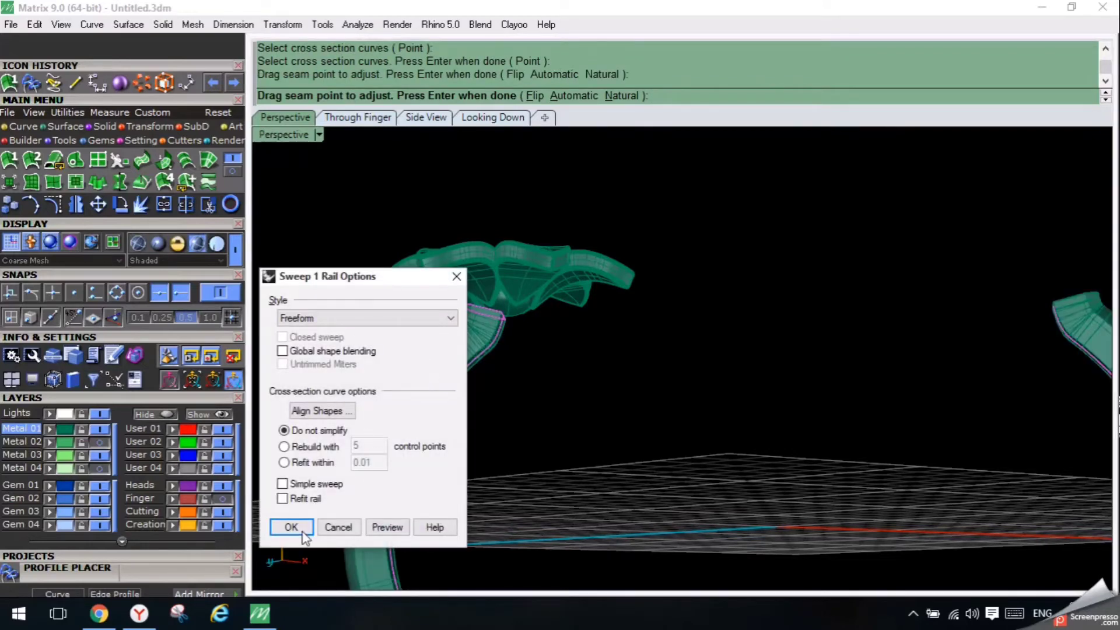
click(292, 527)
scroll(446, 411, up, 5)
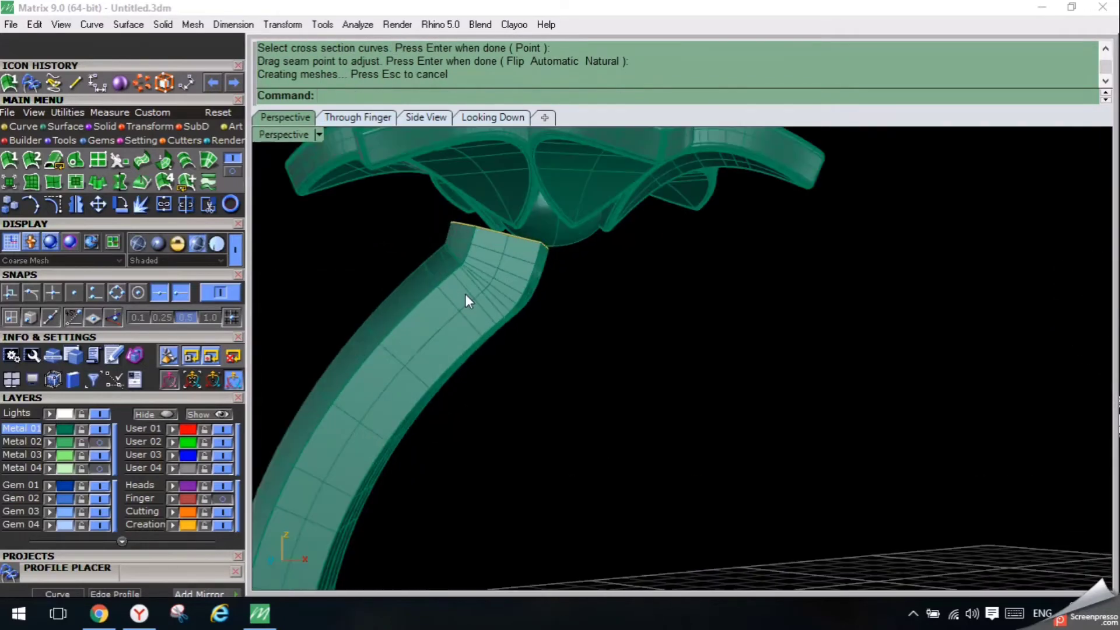
Turn on the rail curve's control points and delete the one at the bend near the flower end.
scroll(481, 252, up, 3)
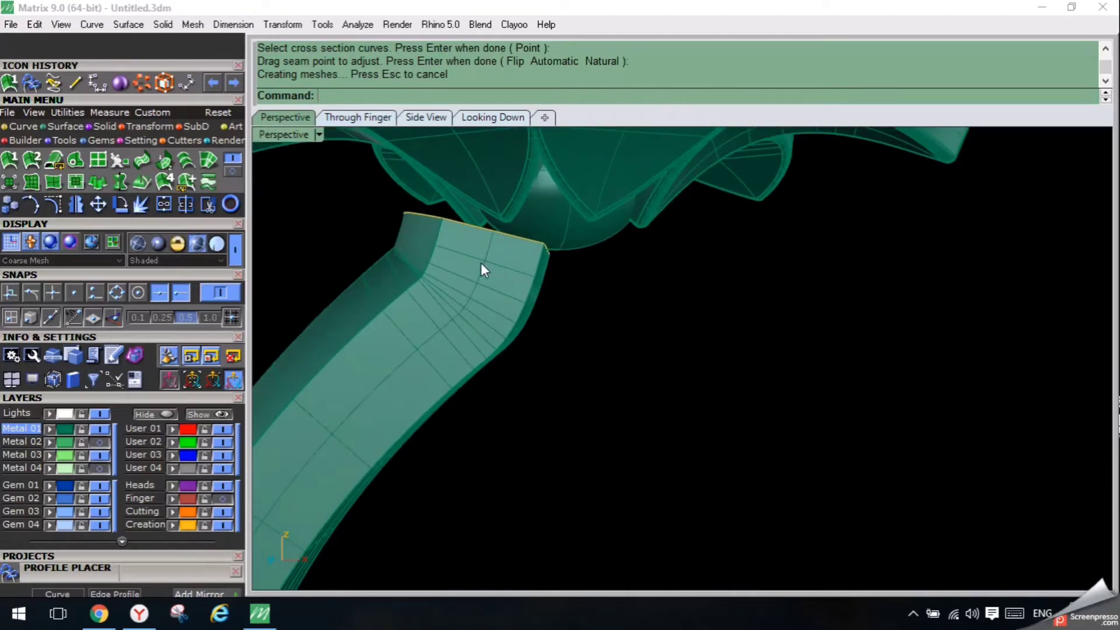
right_drag(594, 401, 716, 401)
scroll(559, 367, down, 5)
click(751, 422)
key(Escape)
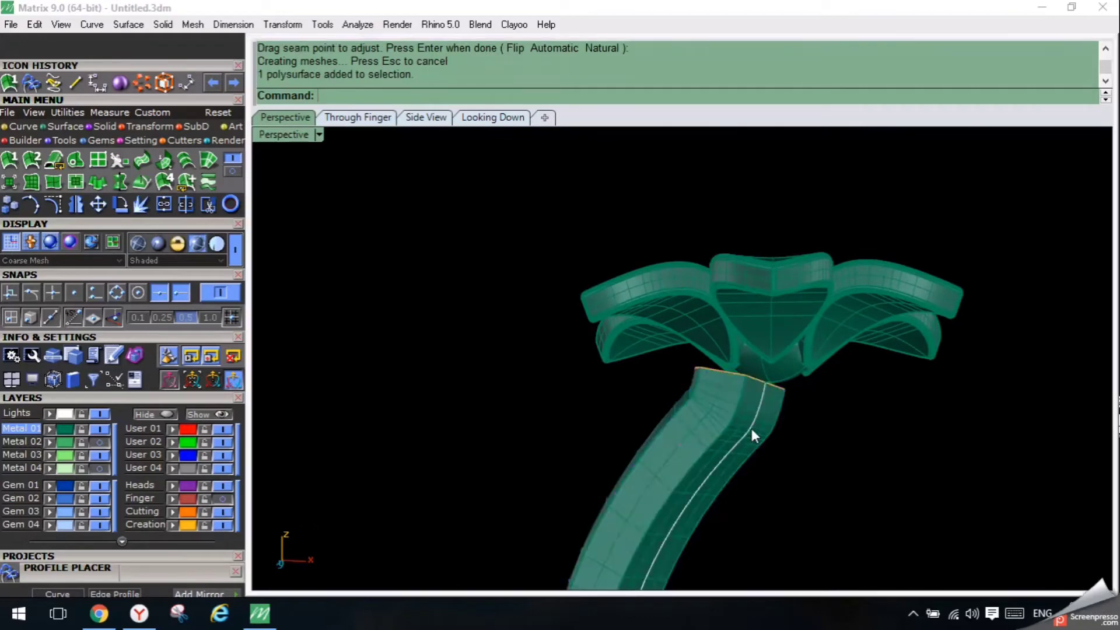
click(751, 428)
click(797, 472)
scroll(575, 347, down, 5)
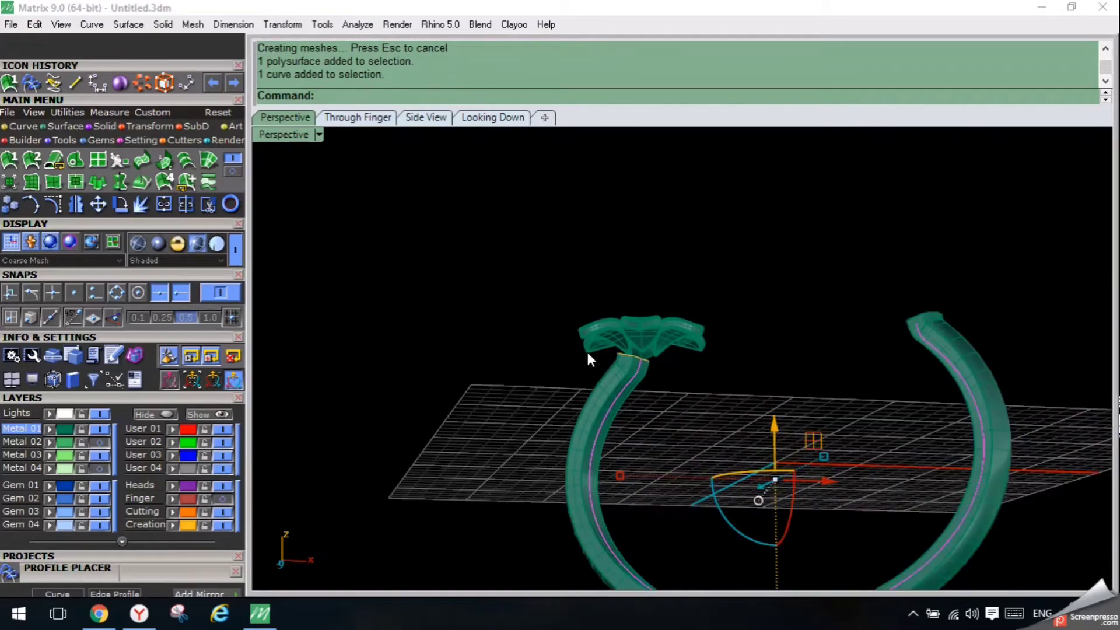
key(F10)
scroll(630, 367, up, 5)
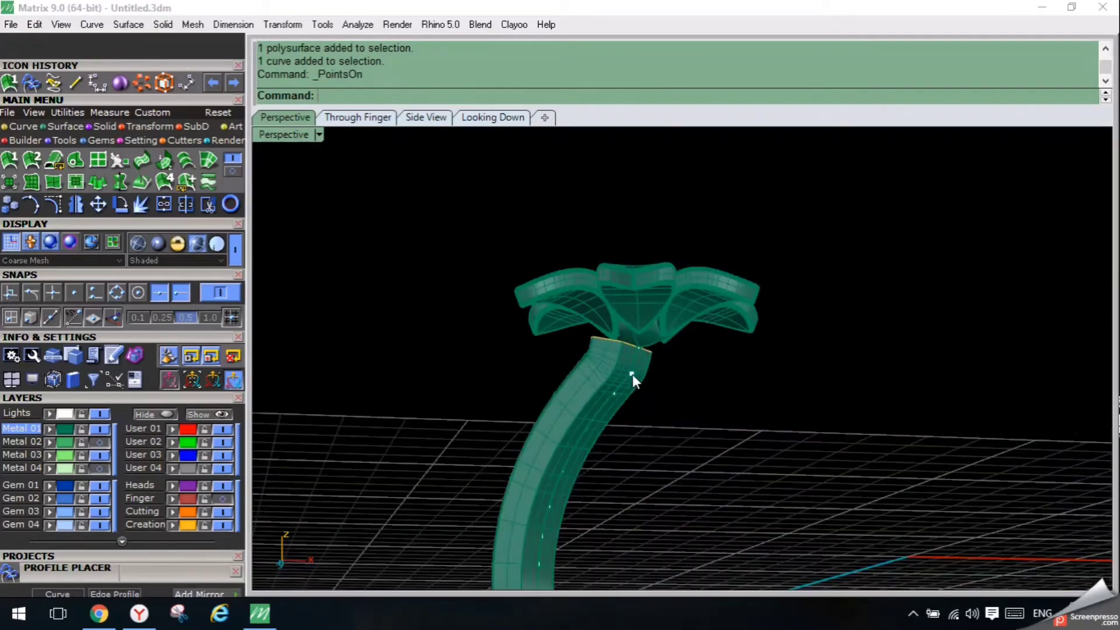
click(633, 373)
key(Delete)
Delete the matching control point at the opposite end of the rail and turn off the control points.
right_drag(611, 386, 732, 382)
scroll(920, 363, up, 6)
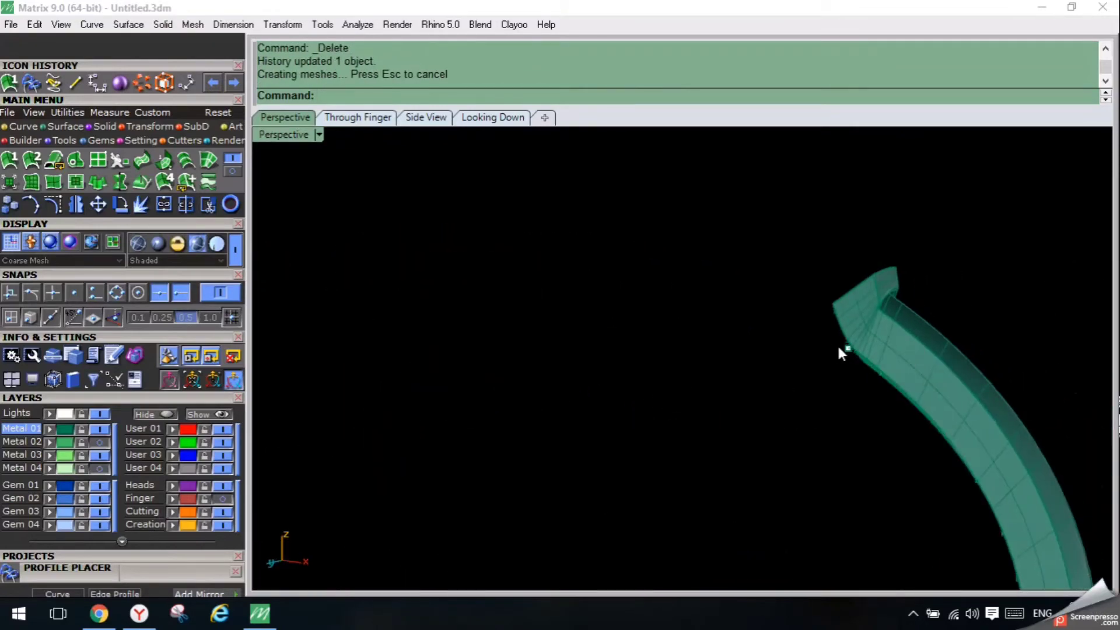
click(846, 349)
key(Delete)
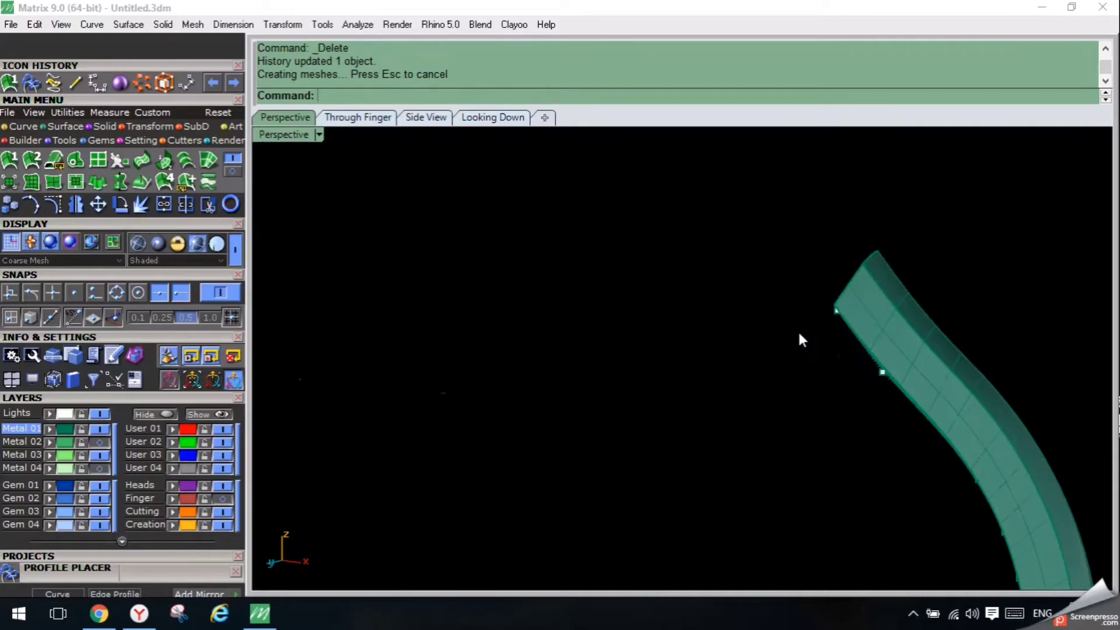
scroll(800, 339, down, 6)
shift+right_drag(488, 290, 620, 292)
scroll(587, 331, up, 6)
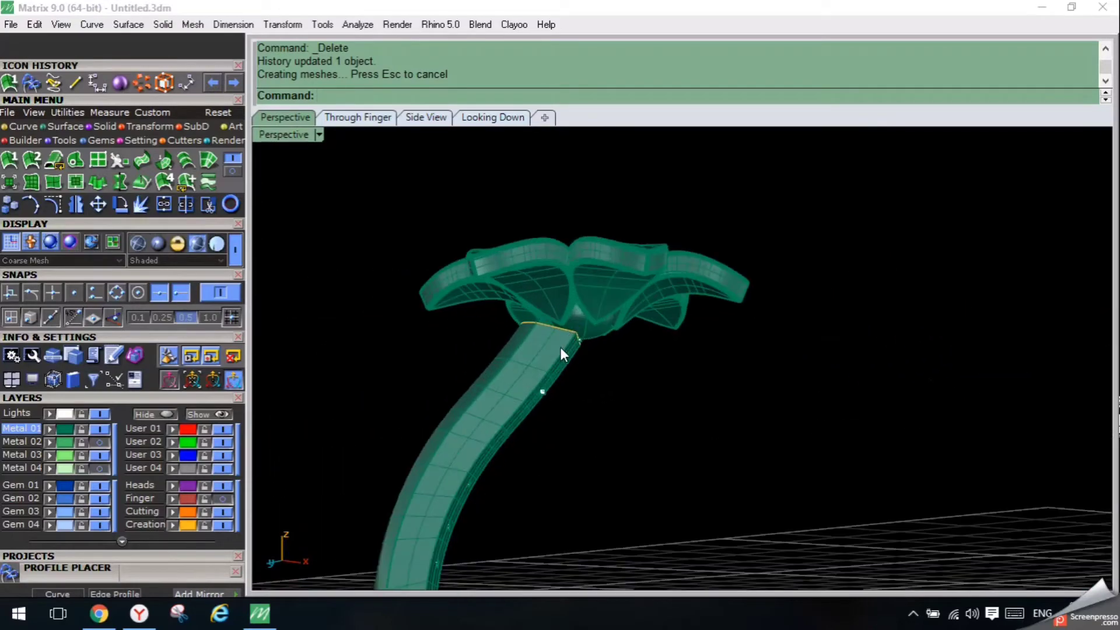
right_drag(561, 352, 593, 372)
scroll(637, 377, down, 6)
scroll(486, 321, up, 10)
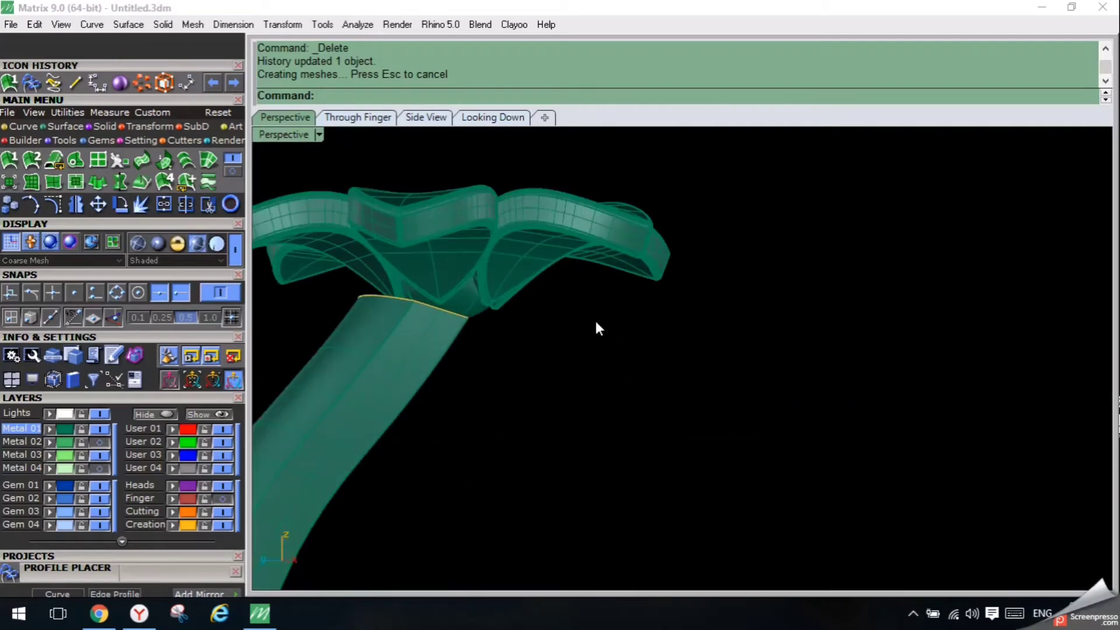
mouse_move(594, 317)
right_down()
mouse_move(585, 305)
mouse_move(574, 327)
right_up()
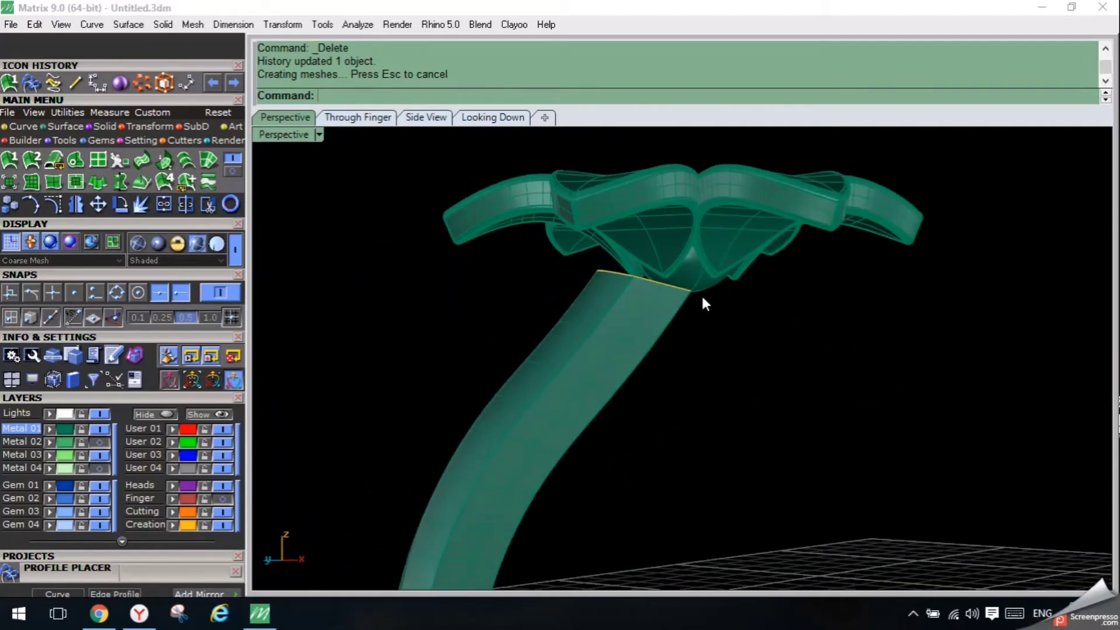
Build a Profile End Cap from the profile curve under the flower, facing the flower with an amount of about -0.6.
click(653, 282)
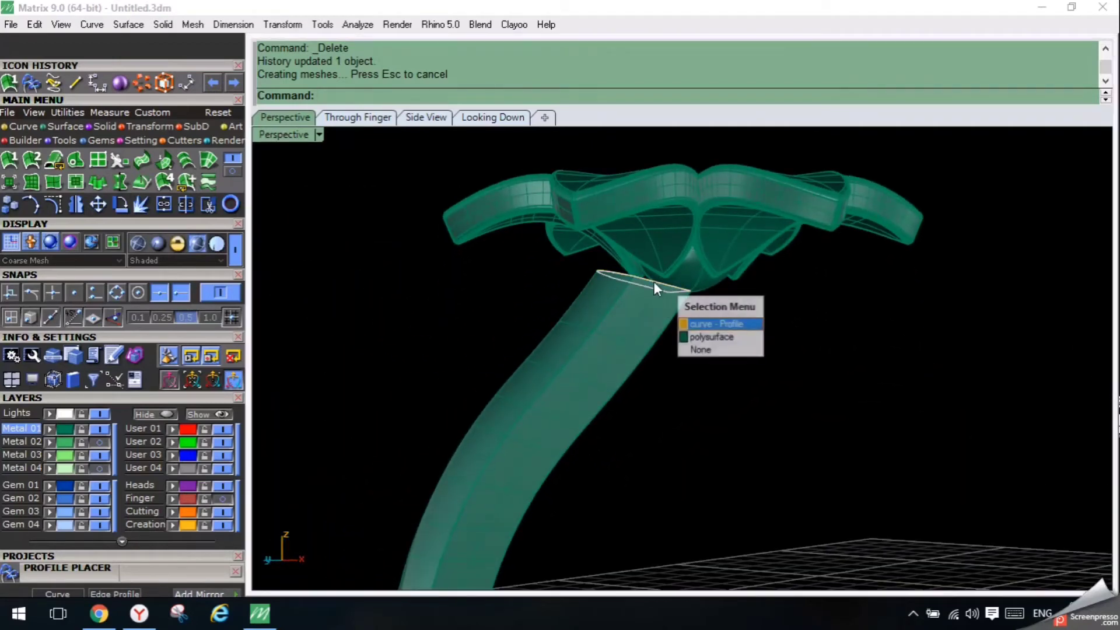
click(705, 323)
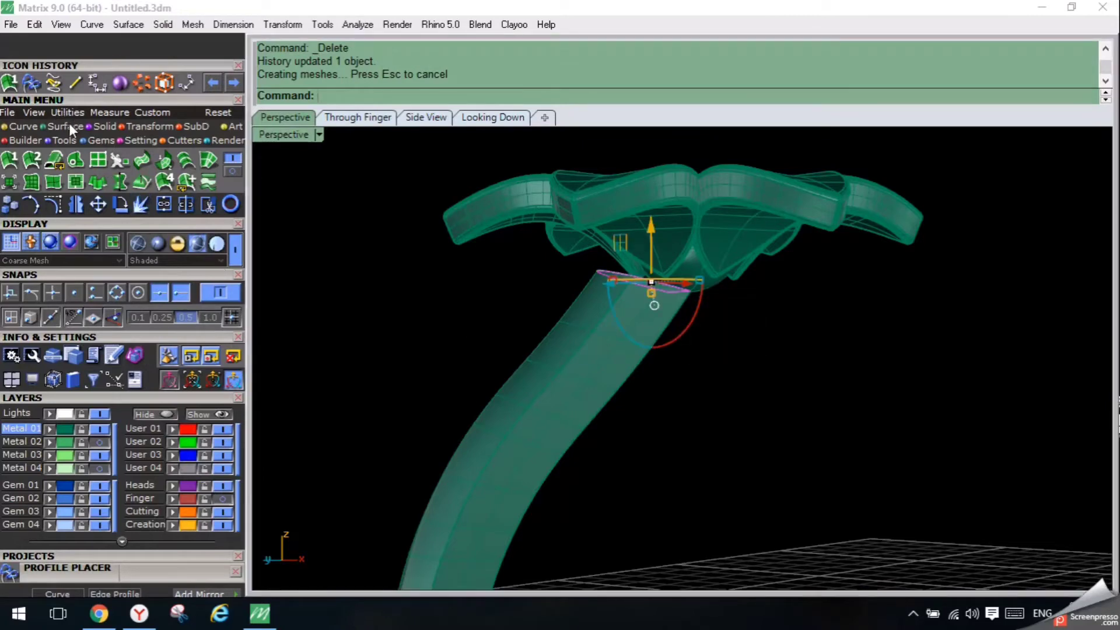
click(63, 138)
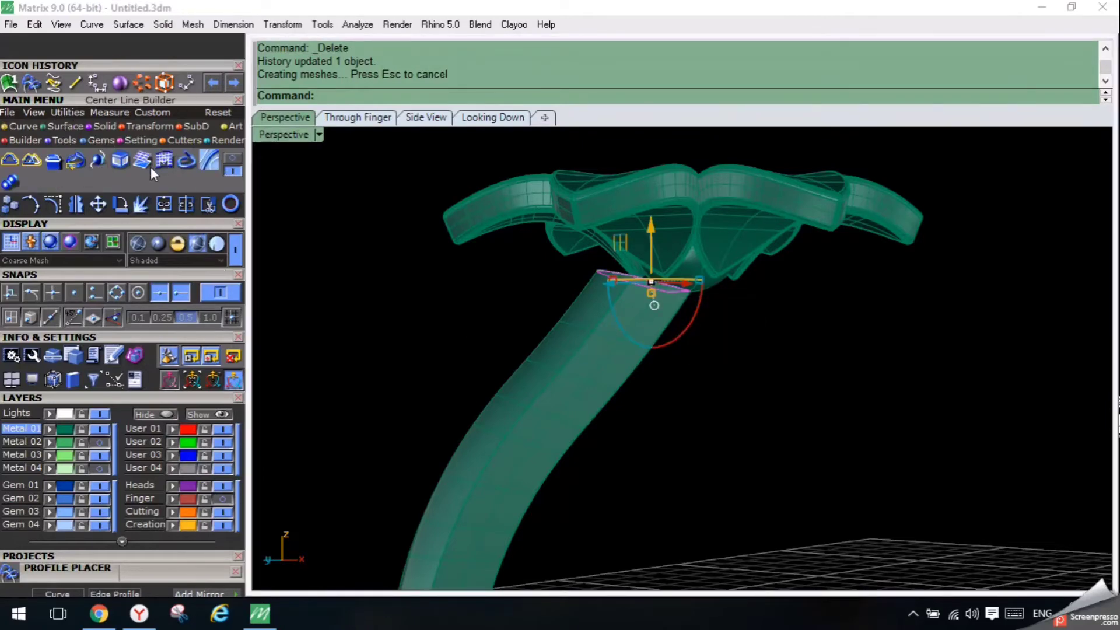
click(64, 161)
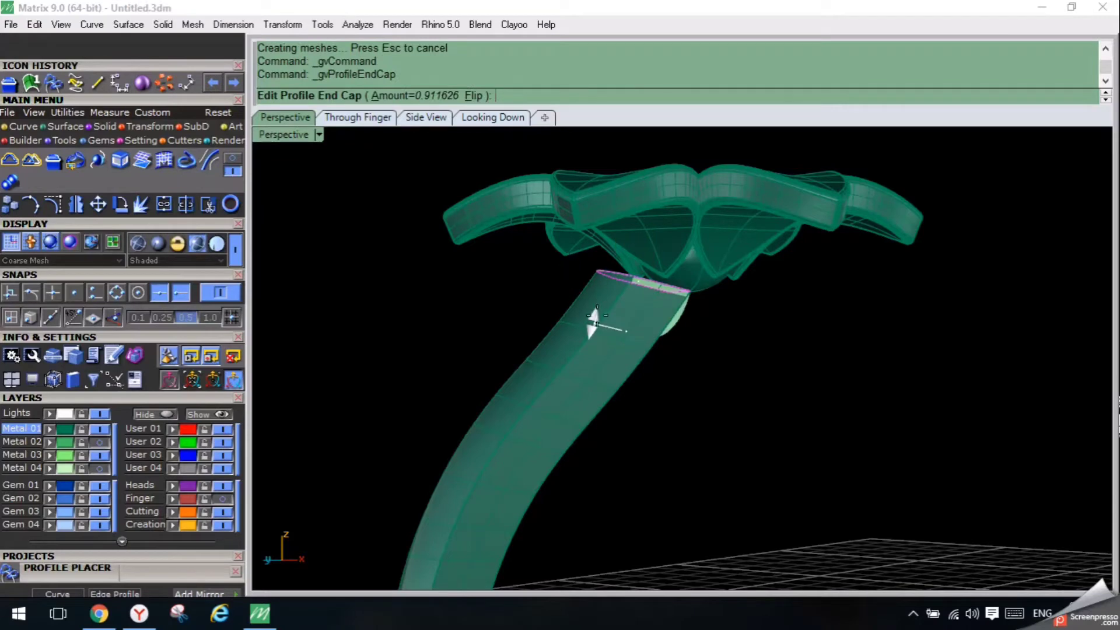
drag(594, 322, 615, 238)
right_click(555, 295)
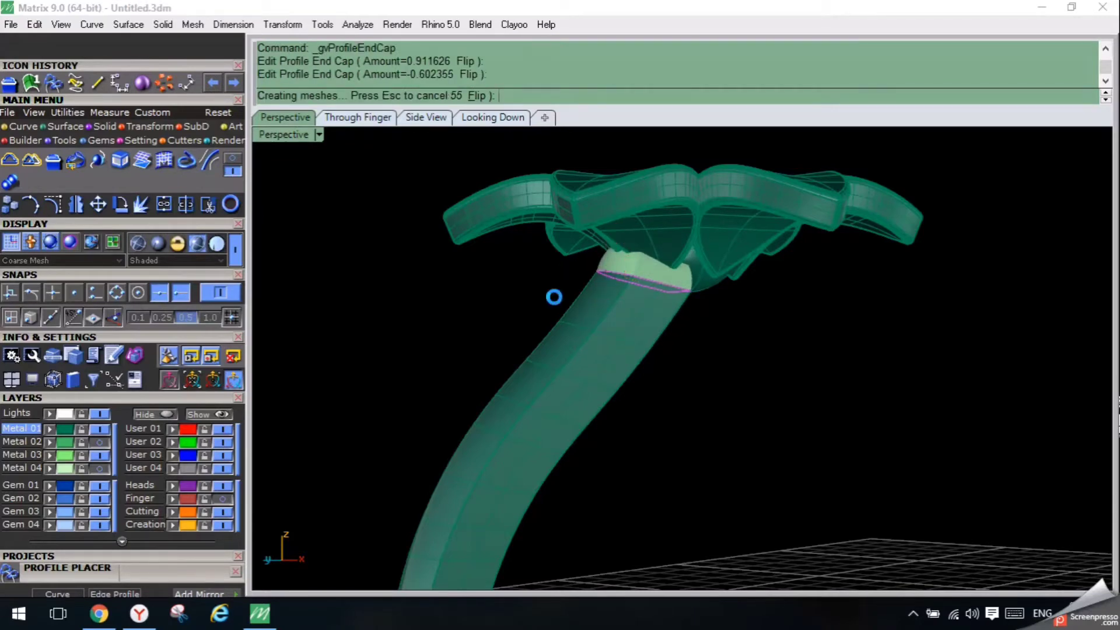
Rotate a copy of the end cap by 180 degrees about the origin, from the Looking Down view.
click(635, 262)
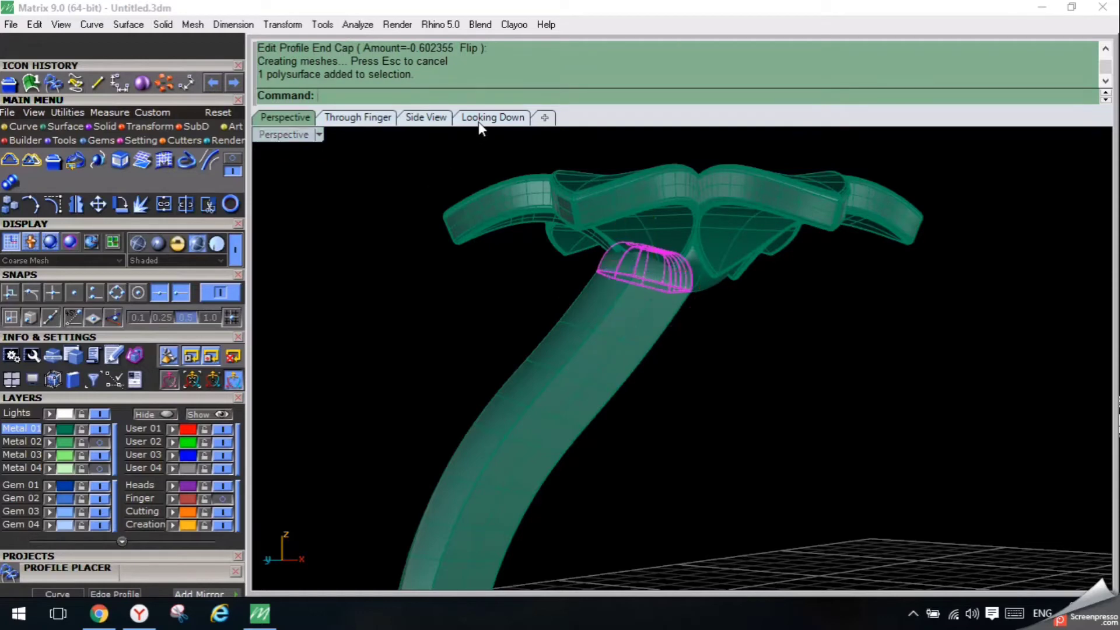
click(492, 117)
click(118, 204)
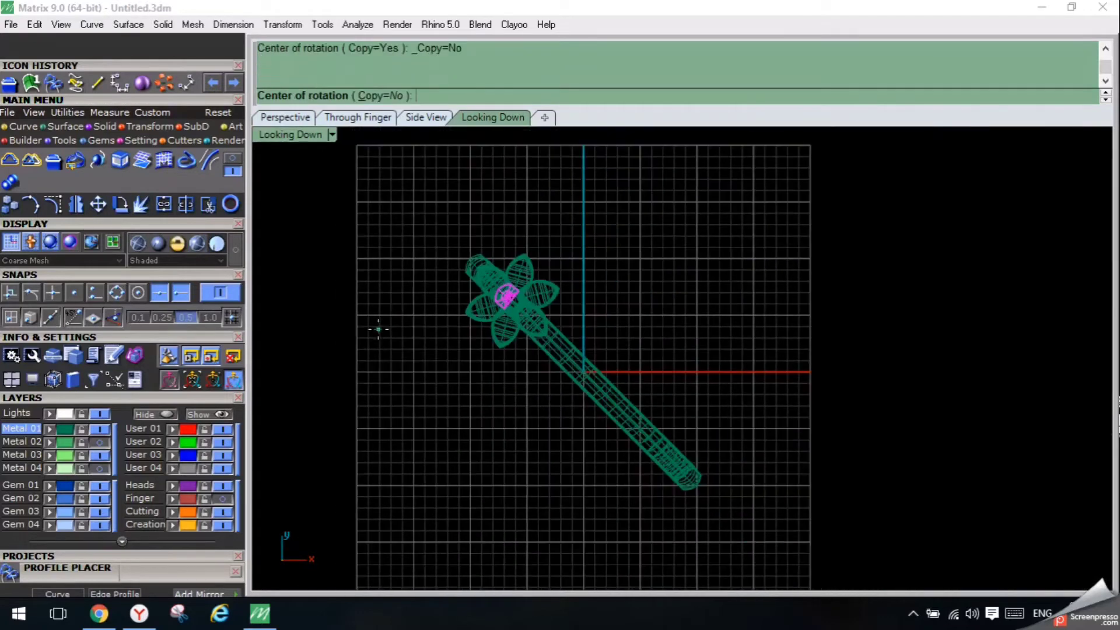
click(471, 96)
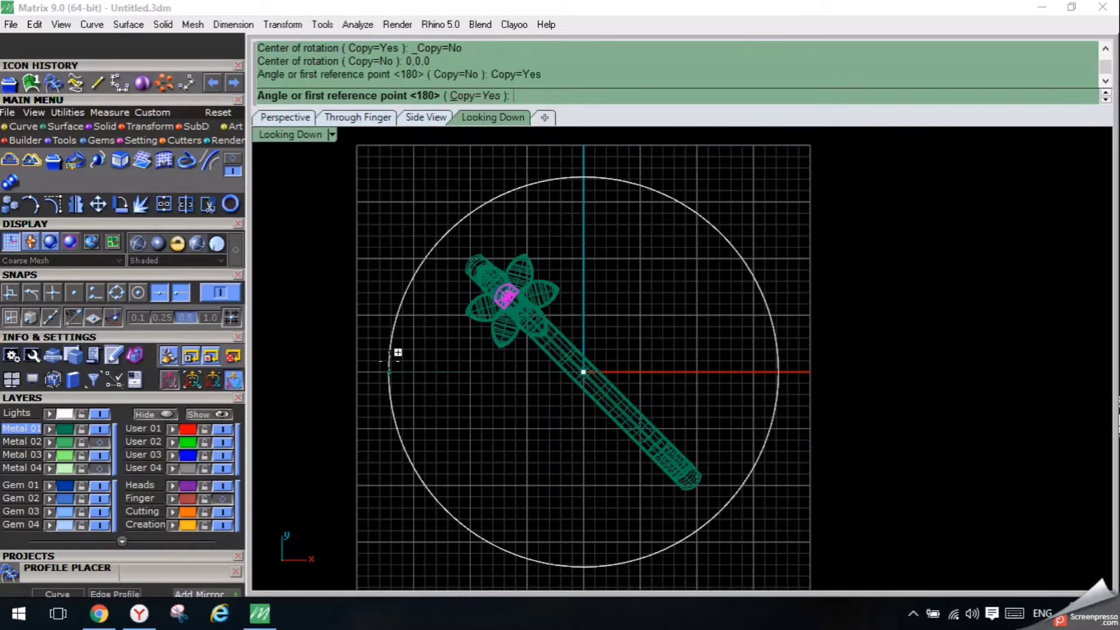
click(389, 371)
click(859, 372)
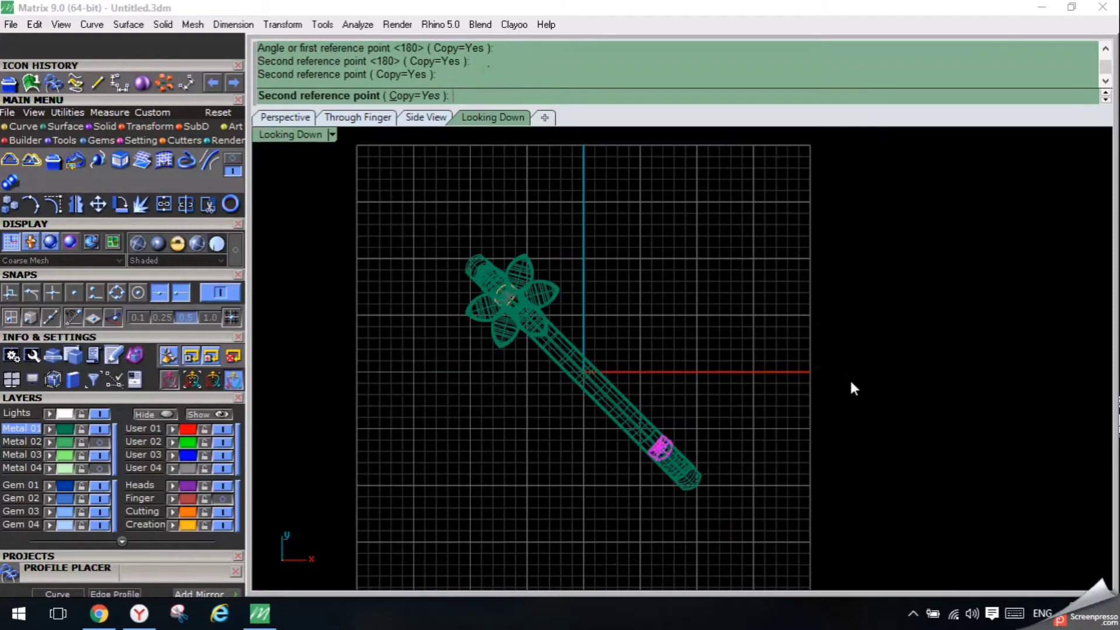
key(Return)
Delete the copied end cap at the shank end opposite the flower.
click(292, 117)
click(635, 267)
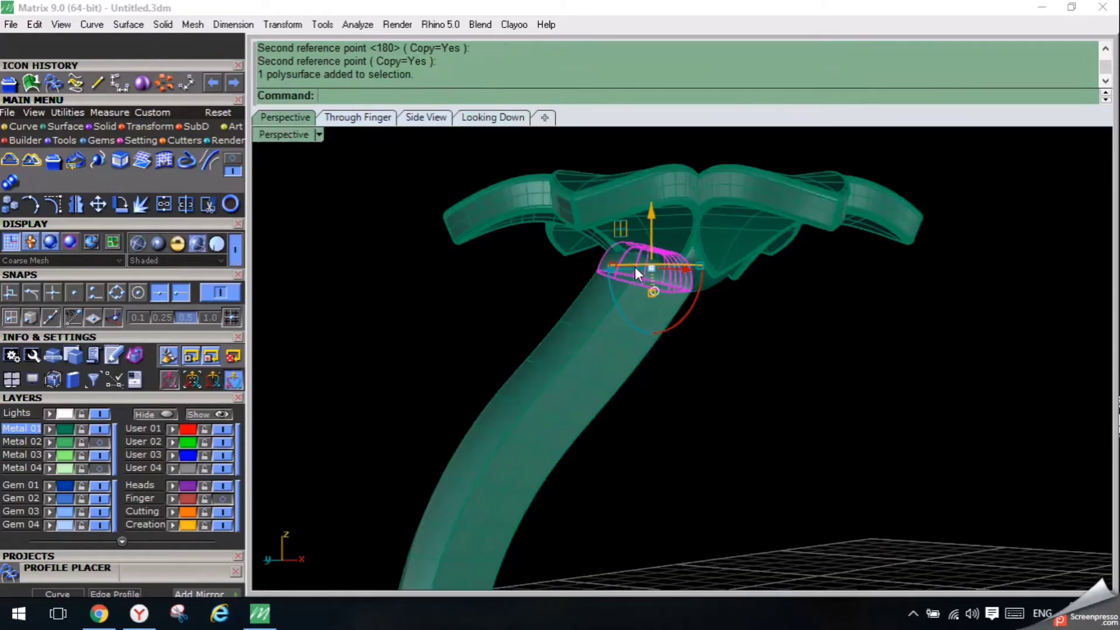
shift+click(595, 298)
scroll(403, 315, down, 8)
scroll(888, 281, up, 3)
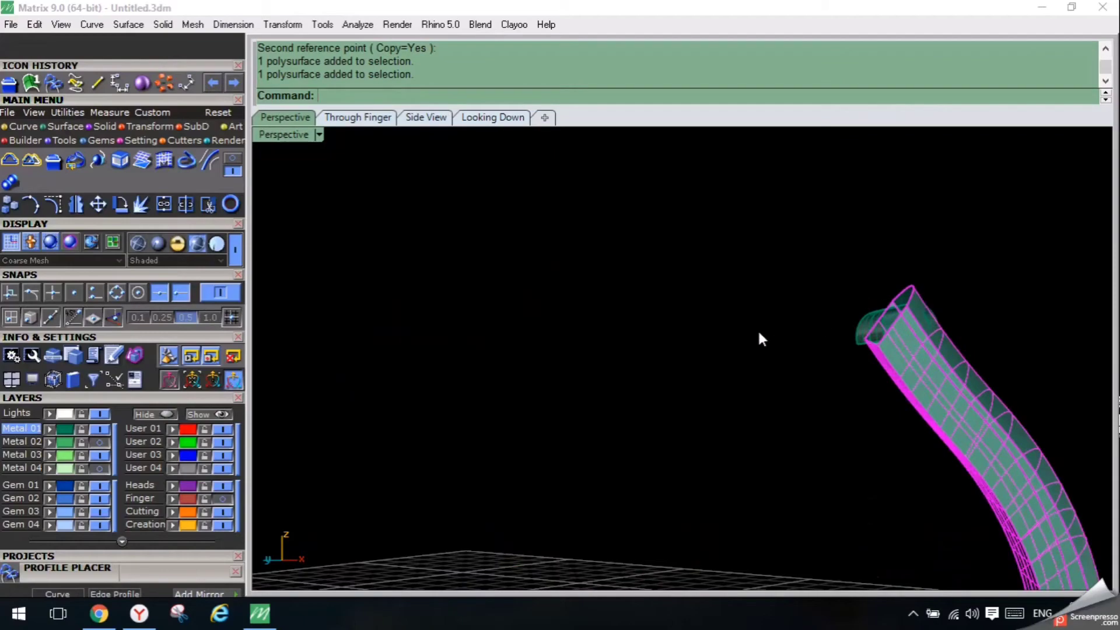
click(760, 333)
right_drag(760, 333, 826, 373)
scroll(585, 268, down, 2)
shift+right_drag(558, 214, 559, 266)
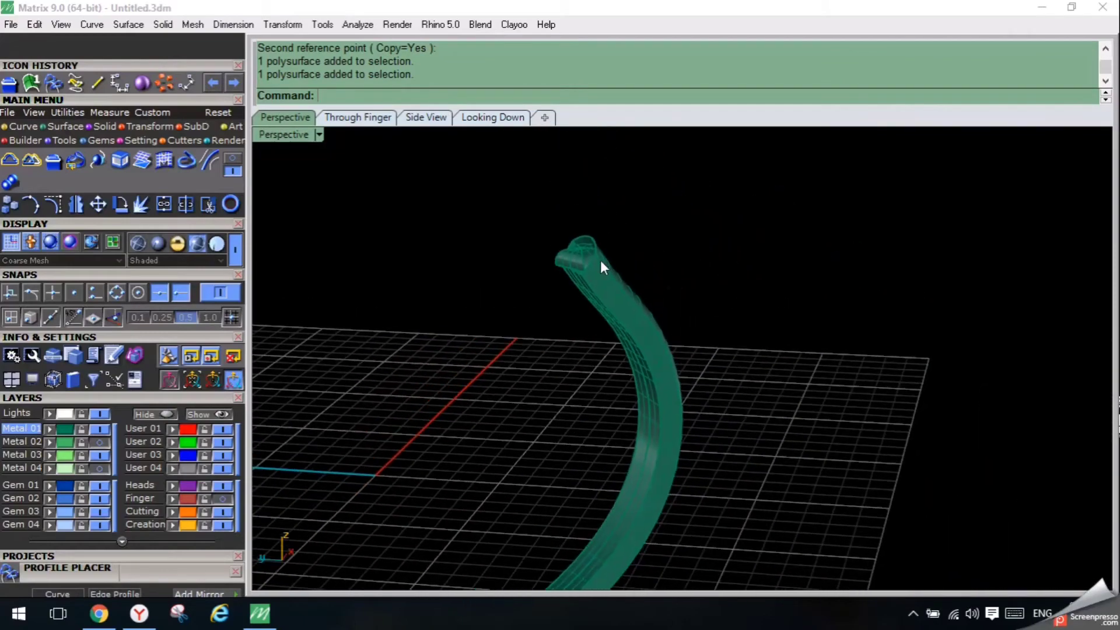
scroll(601, 259, up, 2)
click(555, 262)
key(Delete)
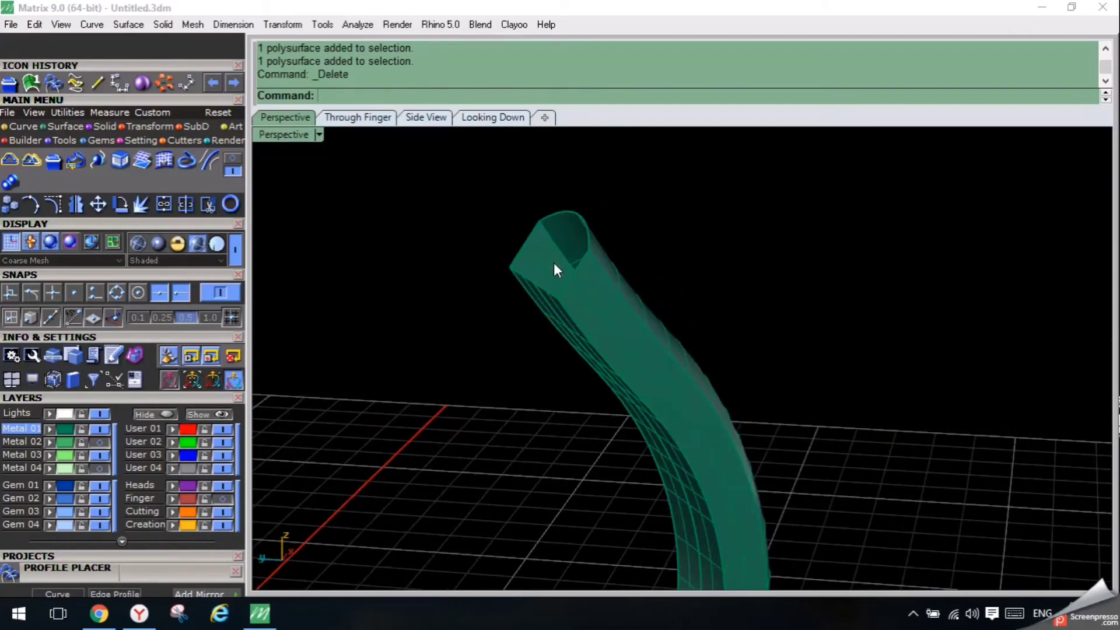
Undo the cap deletion, the rotated copy and the profile end cap.
scroll(586, 296, down, 5)
key(ctrl+z)
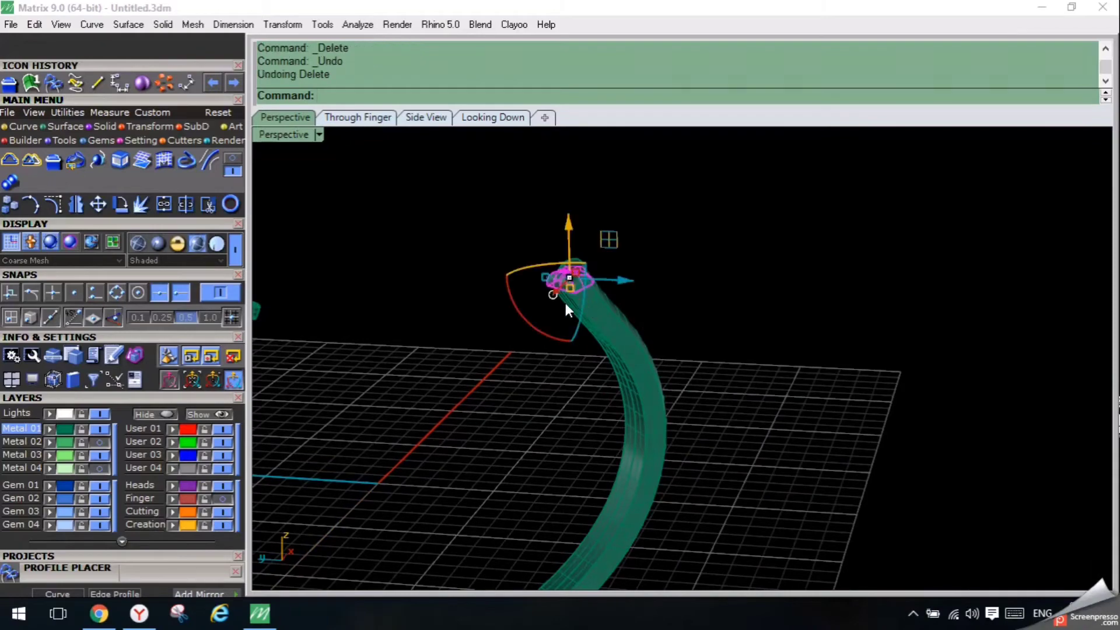
key(ctrl+z)
key(ctrl+z)
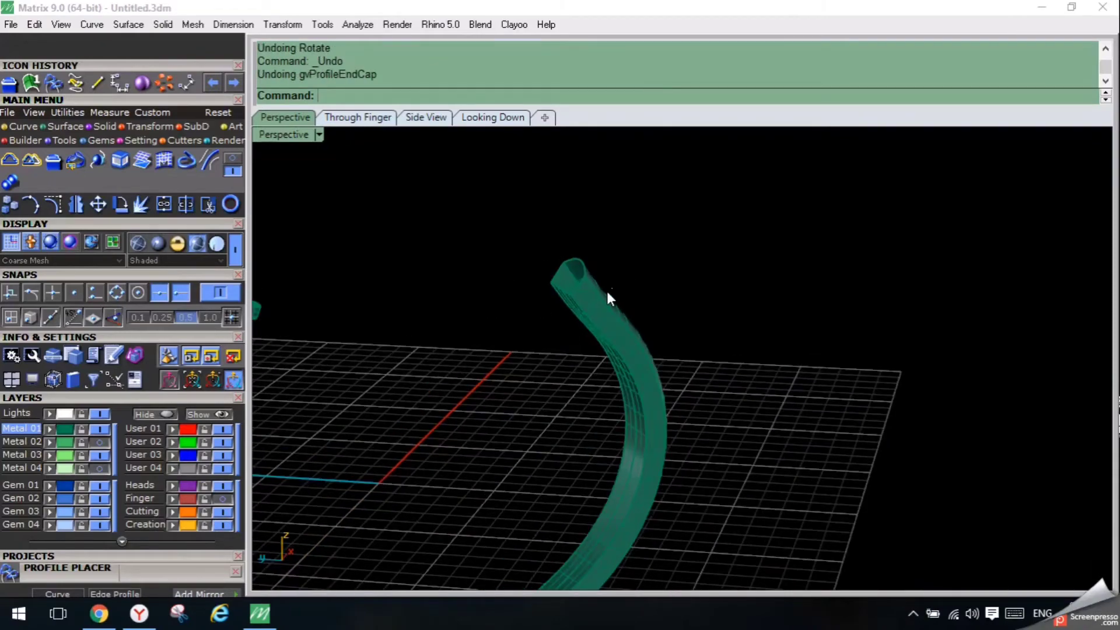
Delete the swept shank polysurface, keeping the rail and profile curves.
click(606, 293)
key(Delete)
right_drag(440, 300, 305, 389)
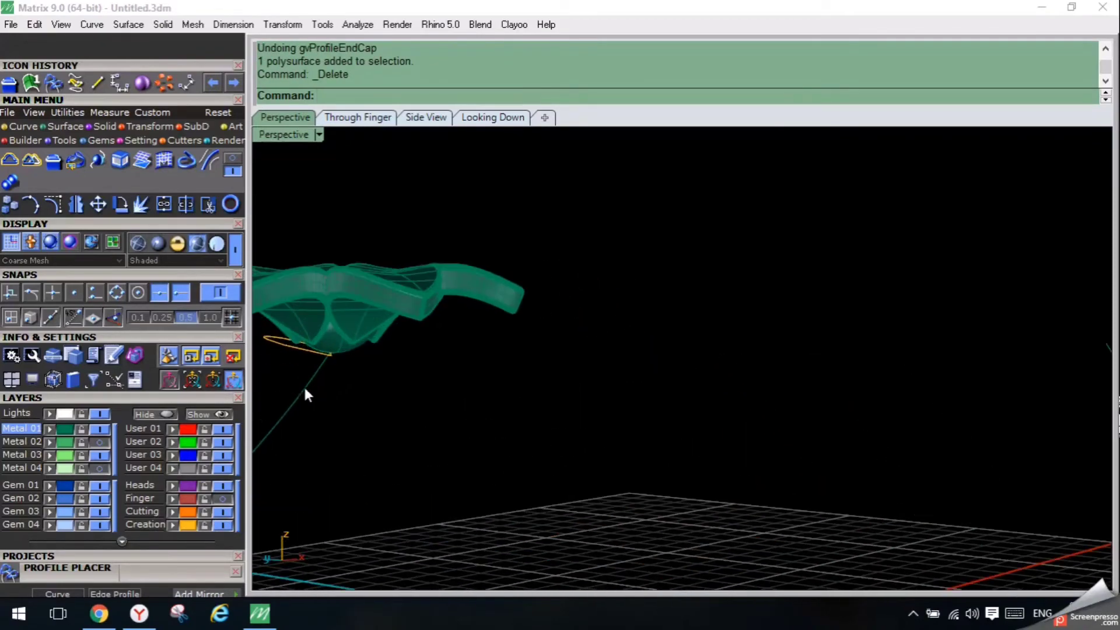
Rotate a copy of the profile curve under the flower by 180 degrees about 0,0,0, from the Looking Down view.
click(275, 350)
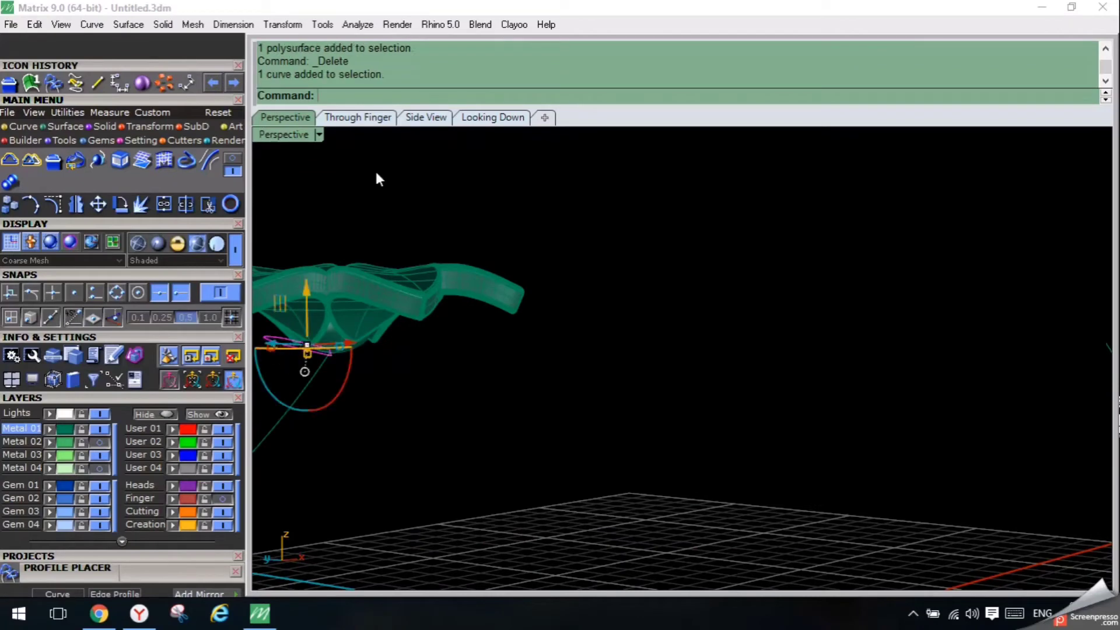
click(490, 117)
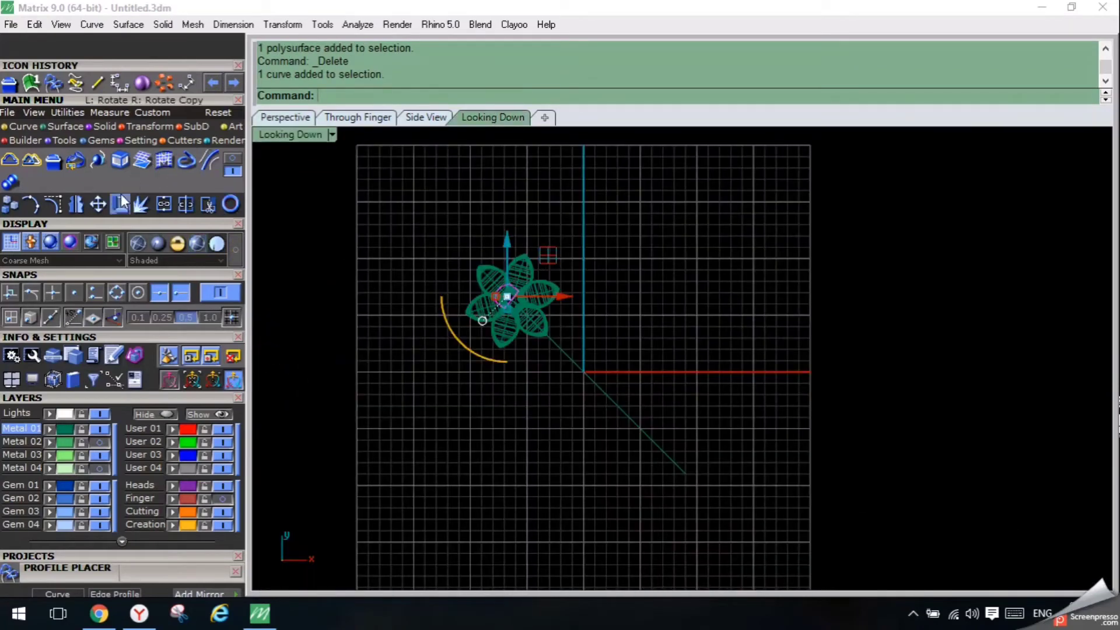
click(122, 202)
click(385, 96)
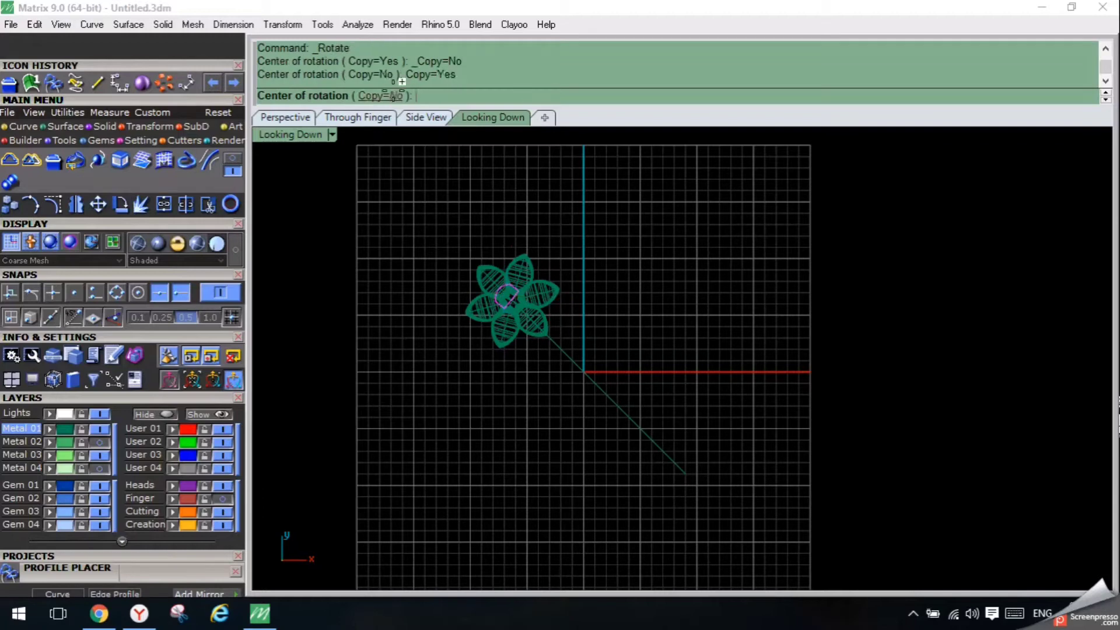
text(0,0,0)
key(Return)
click(364, 296)
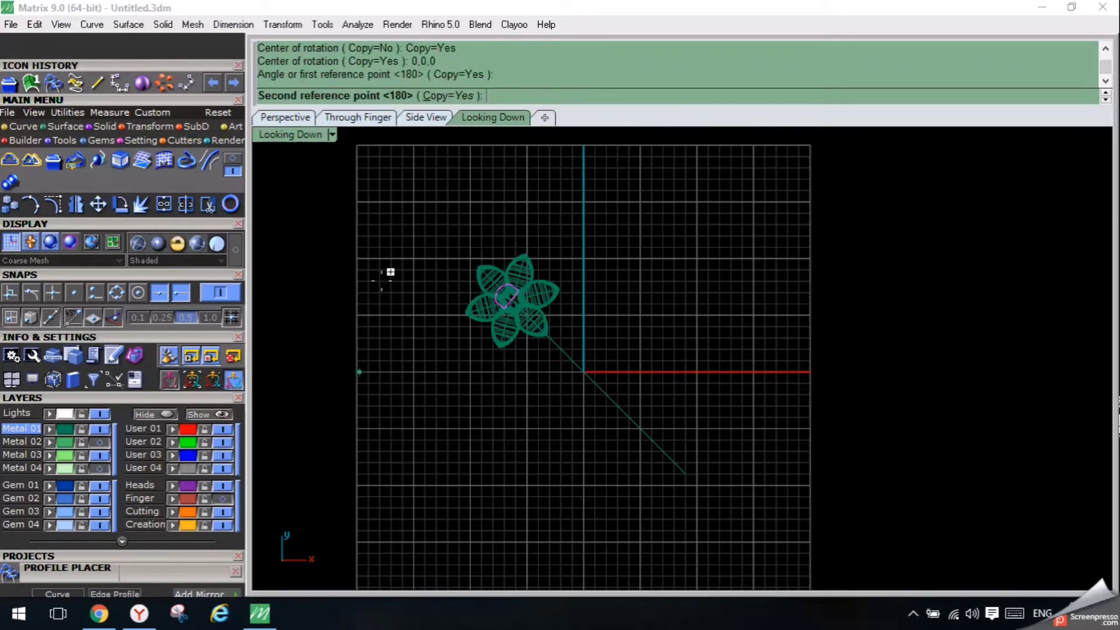
click(946, 390)
key(Return)
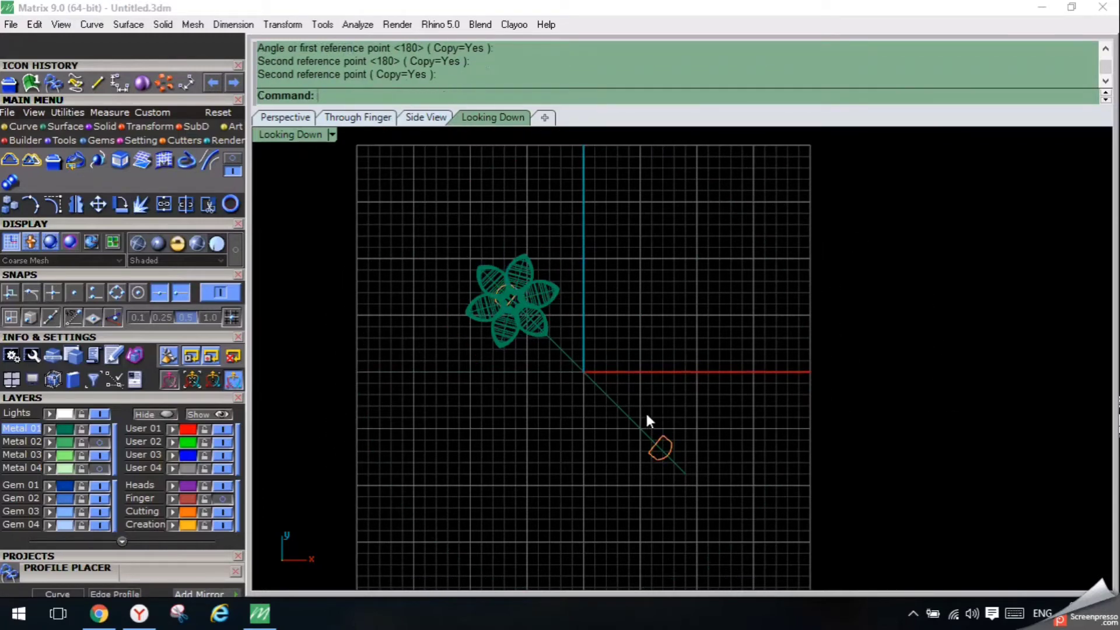
Sweep the shank along the edited ring rail with Sweep 1, using the profile curves at both ends as cross sections.
click(262, 116)
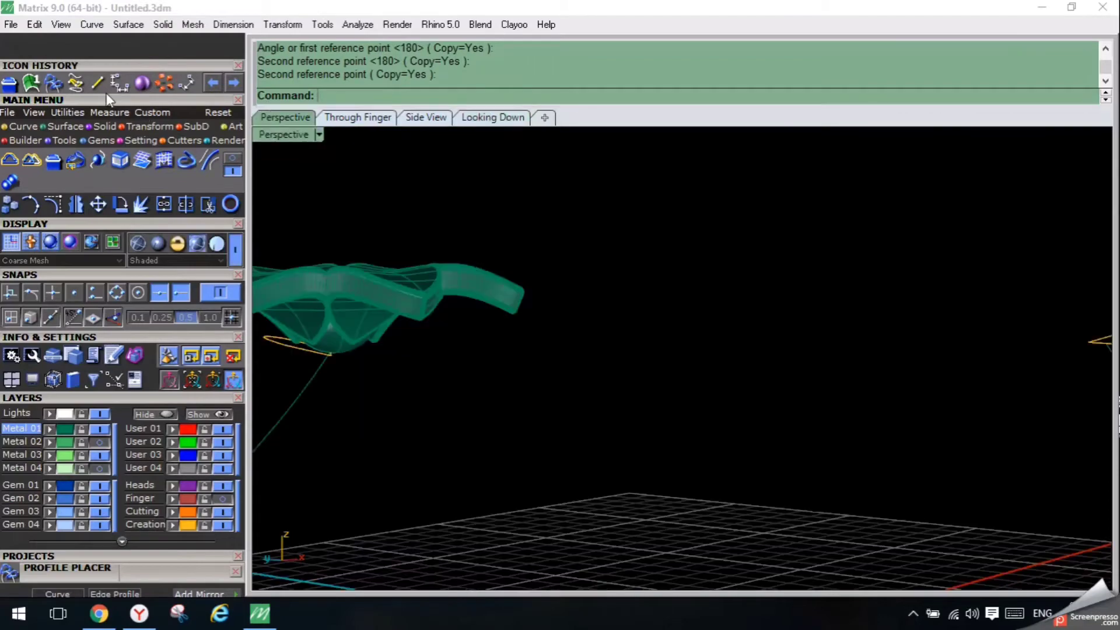
click(38, 81)
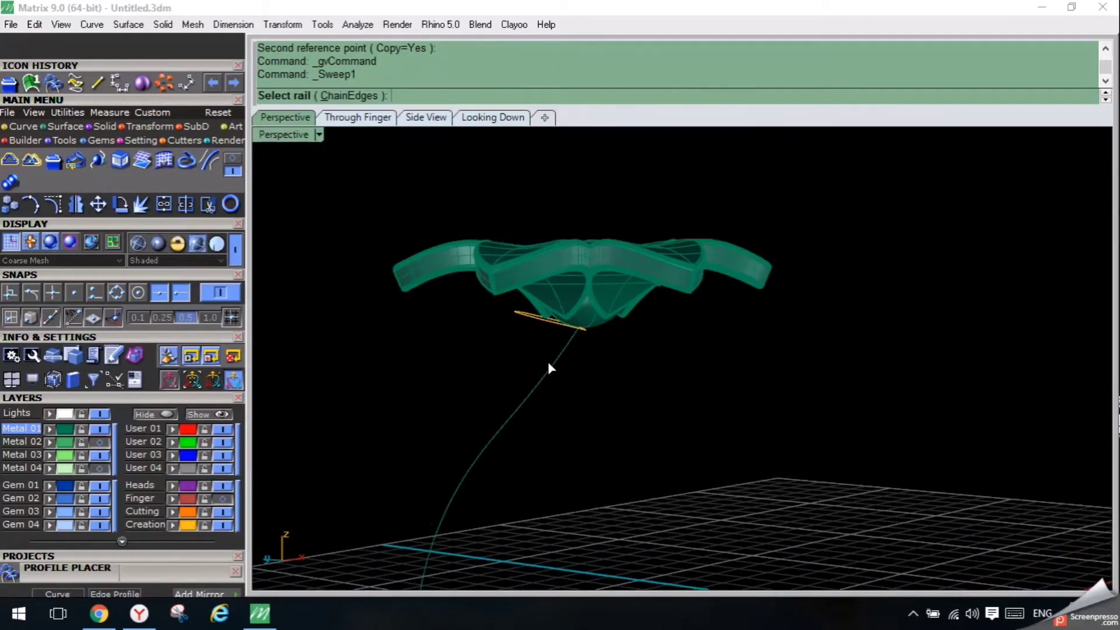
click(527, 315)
click(527, 317)
scroll(527, 369, down, 5)
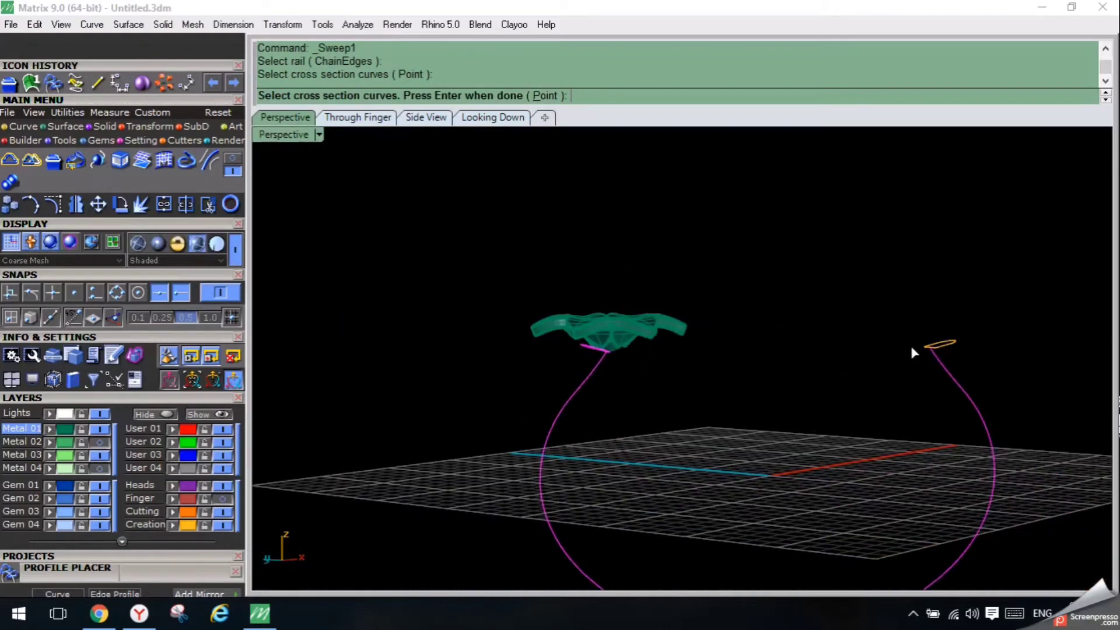
click(940, 348)
key(Return)
key(Return)
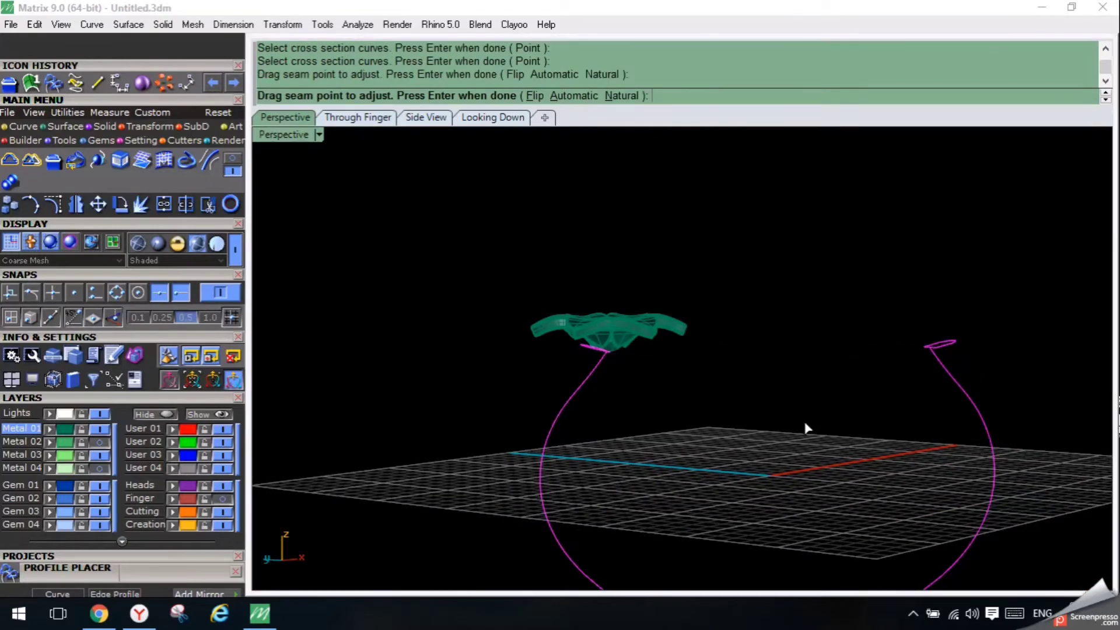
click(291, 528)
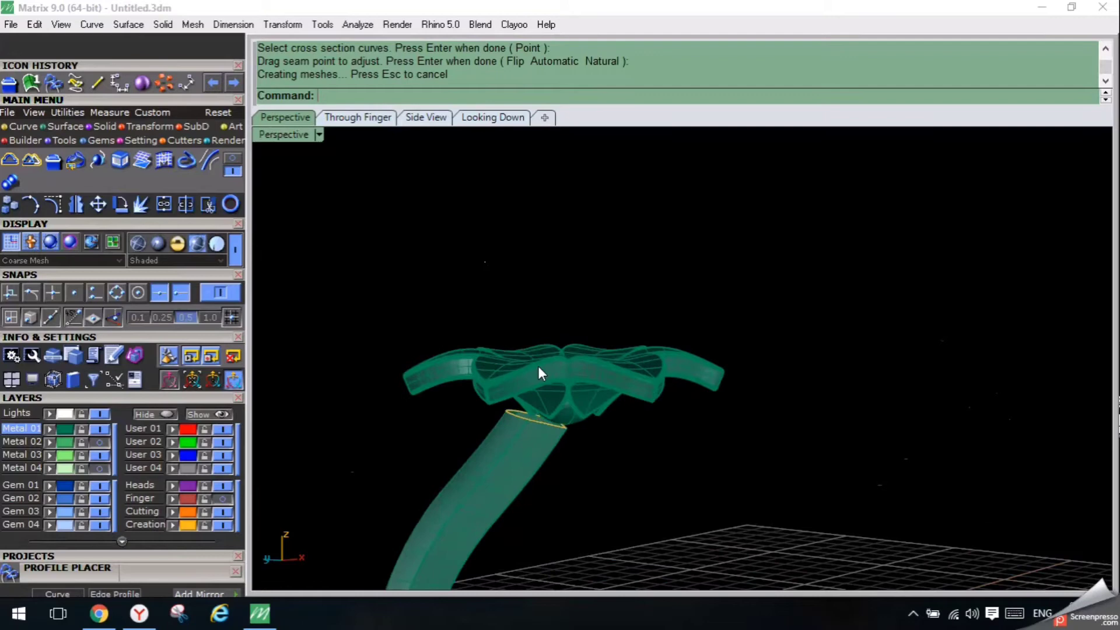
Cap the shank end under the flower by applying Profile End Cap to its profile curve, accepting the default amount.
click(518, 418)
key(Escape)
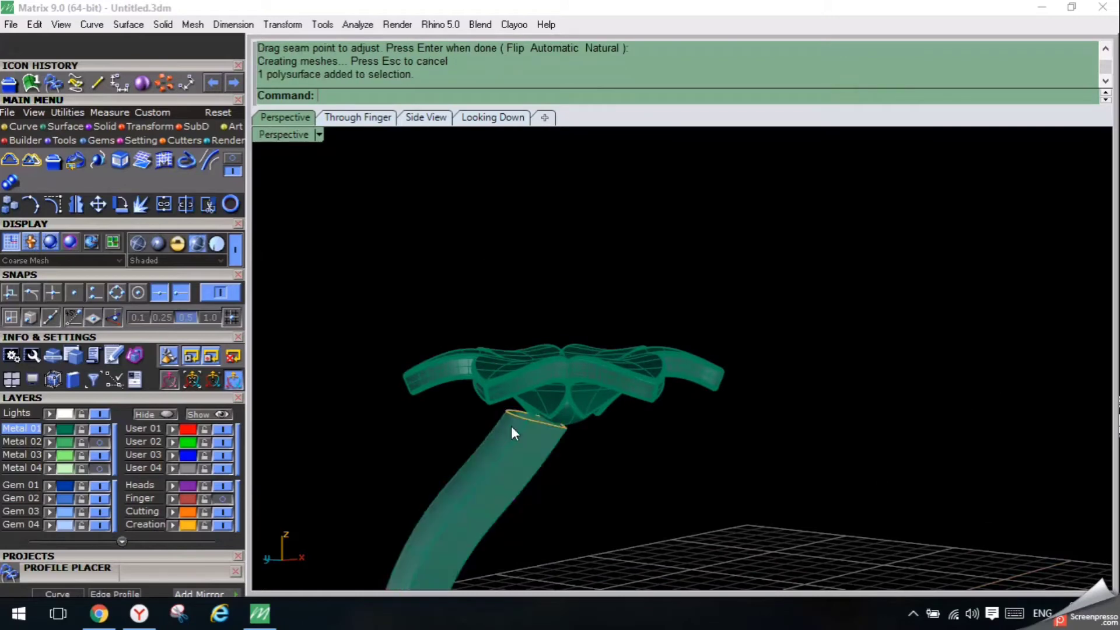
click(524, 416)
key(Escape)
click(526, 415)
key(Escape)
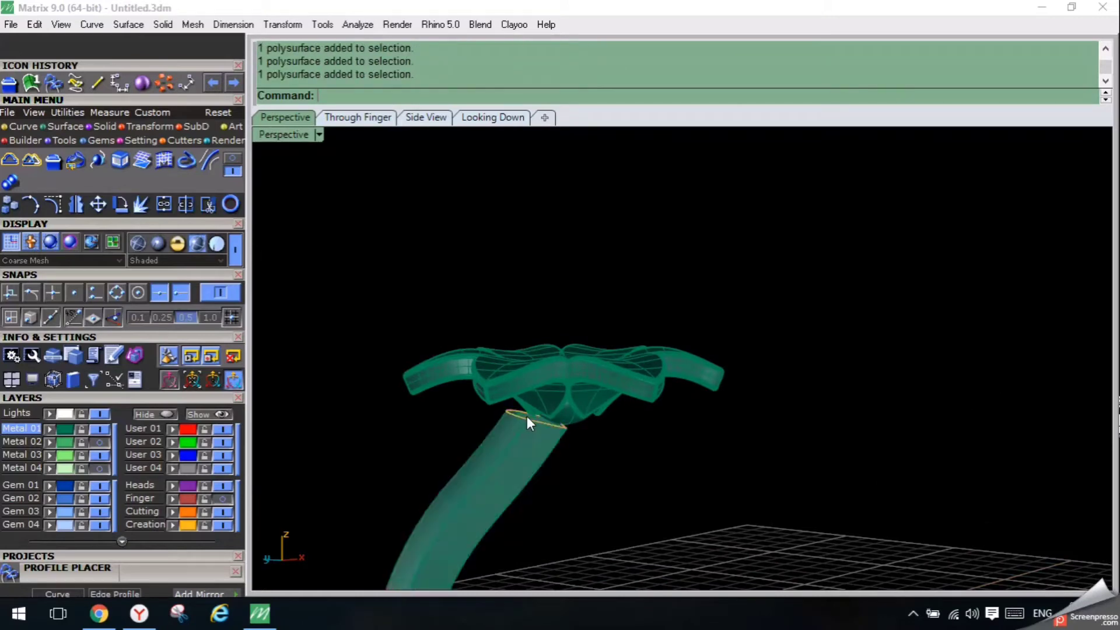
click(527, 416)
key(Escape)
scroll(522, 420, up, 3)
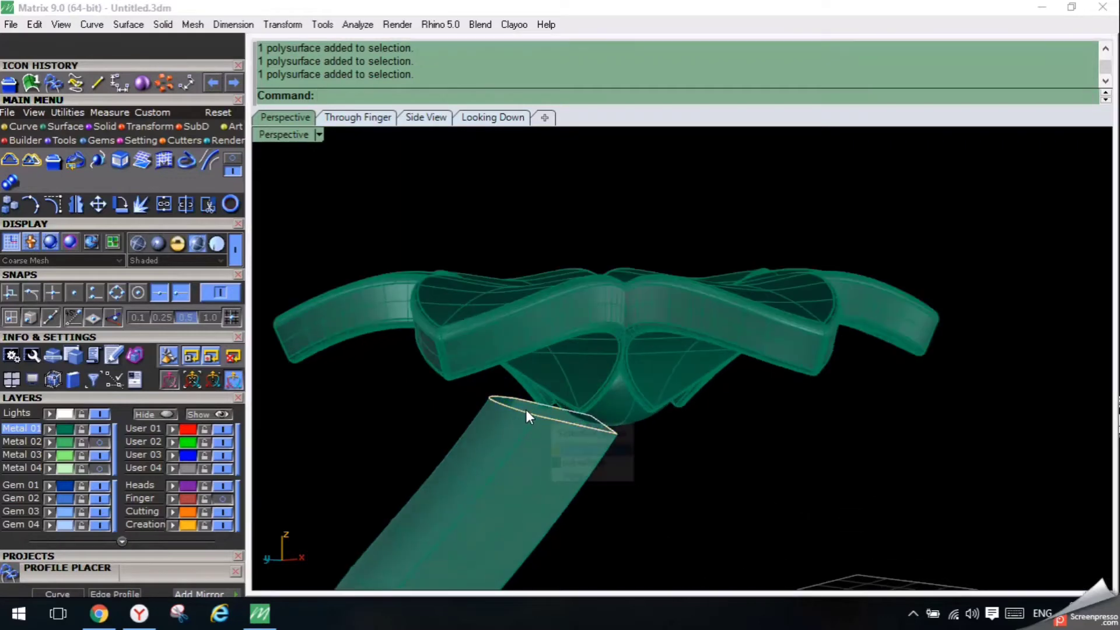
click(527, 415)
click(563, 451)
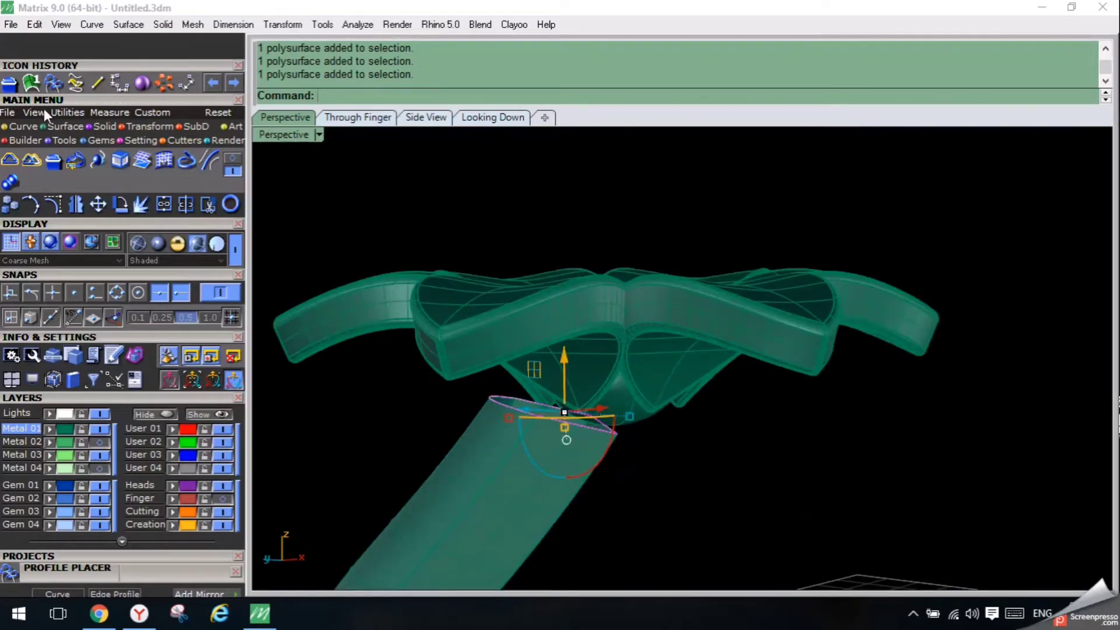
key(F6)
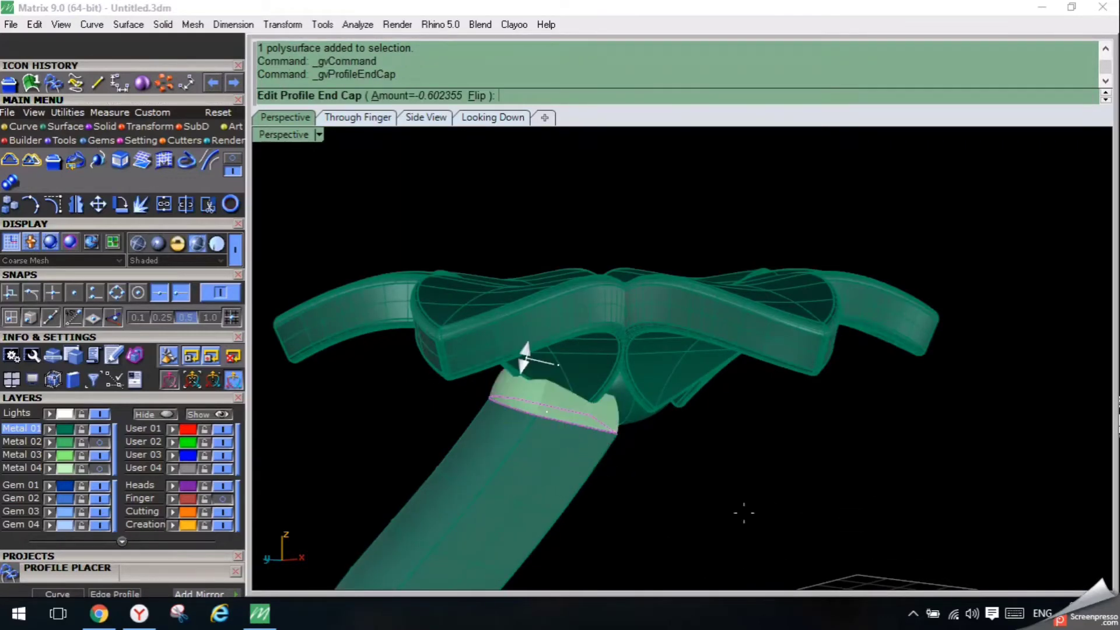
key(Return)
Rotate a copy of the end cap by 180 degrees about 0,0,0 in the Looking Down view, onto the opposite shank end.
click(493, 116)
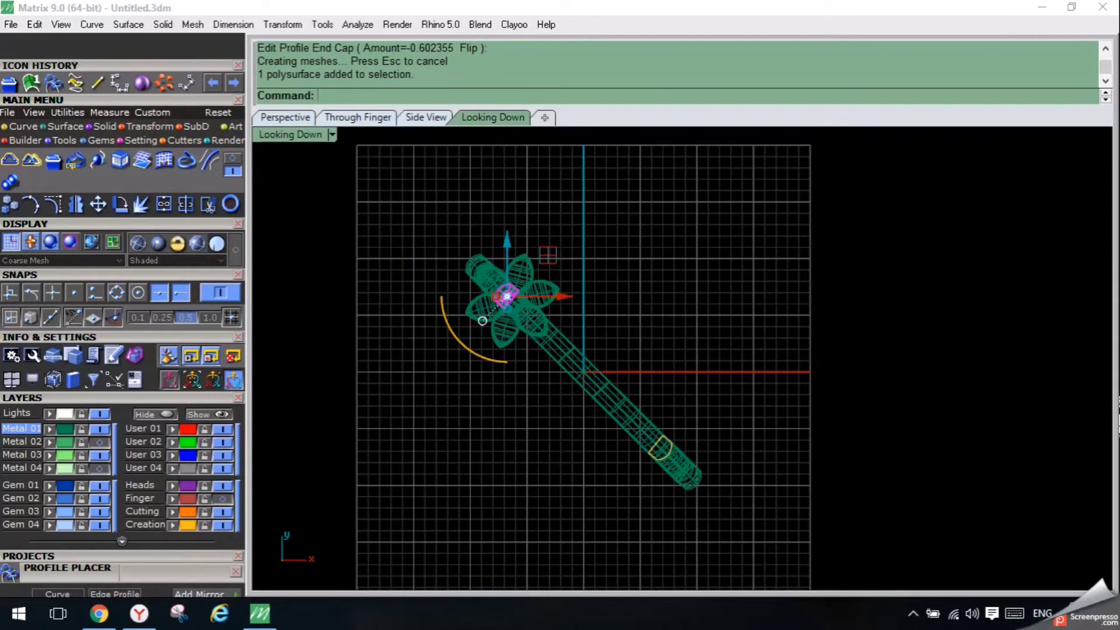
key(ctrl+r)
click(375, 98)
text(0,0,0)
key(Return)
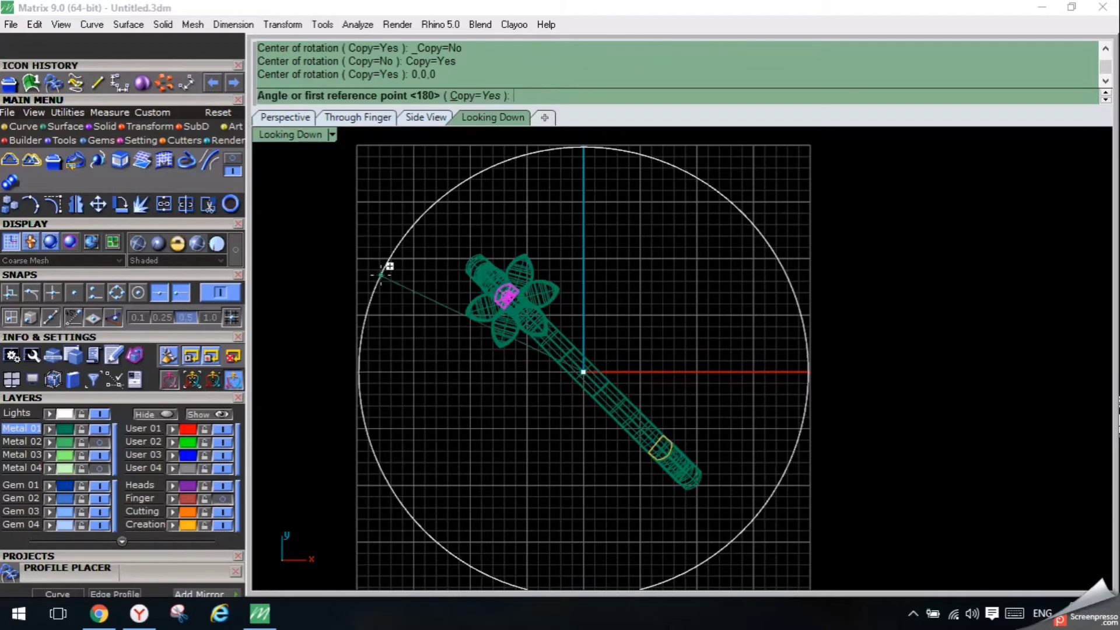
click(375, 372)
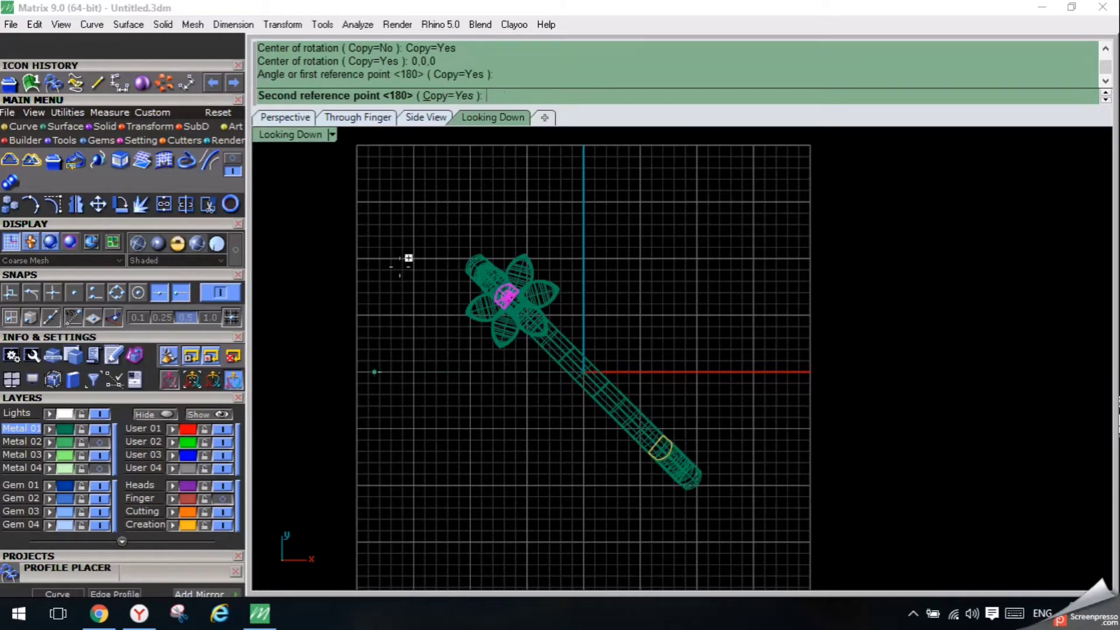
click(849, 343)
Join the shank and both end caps into one polysurface.
click(311, 119)
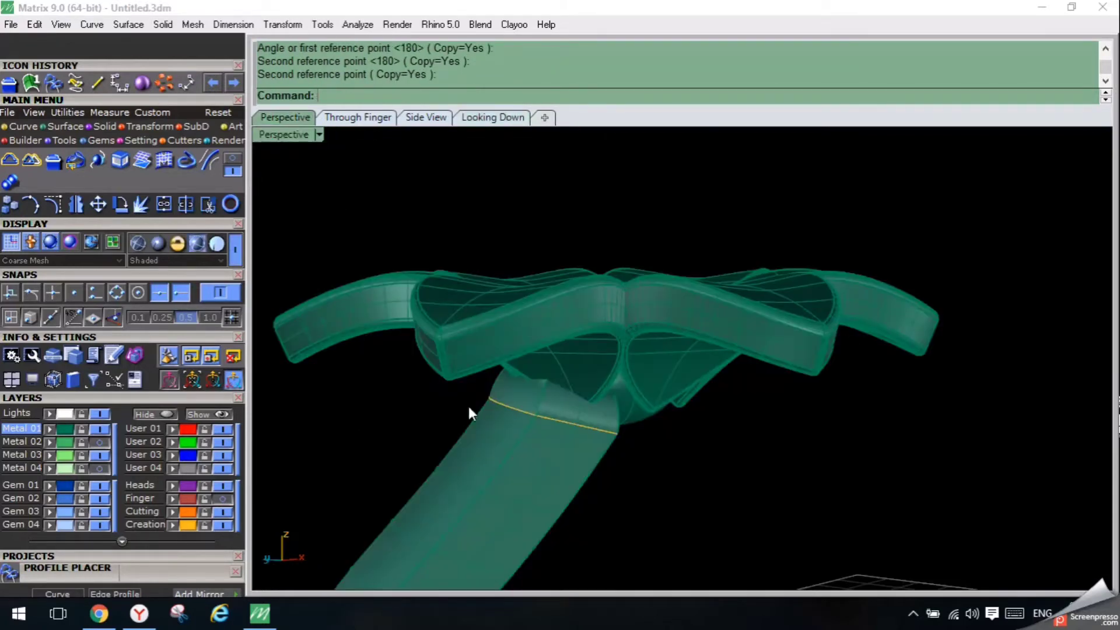
click(514, 403)
shift+click(504, 427)
scroll(421, 343, down, 6)
shift+right_drag(870, 362, 639, 373)
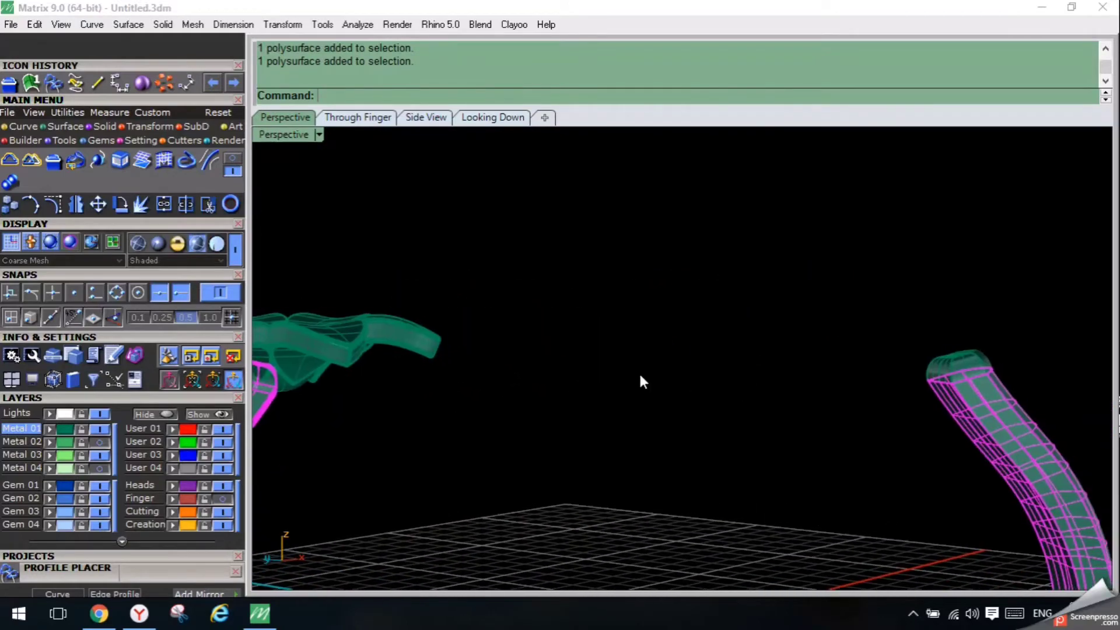
key(ctrl+j)
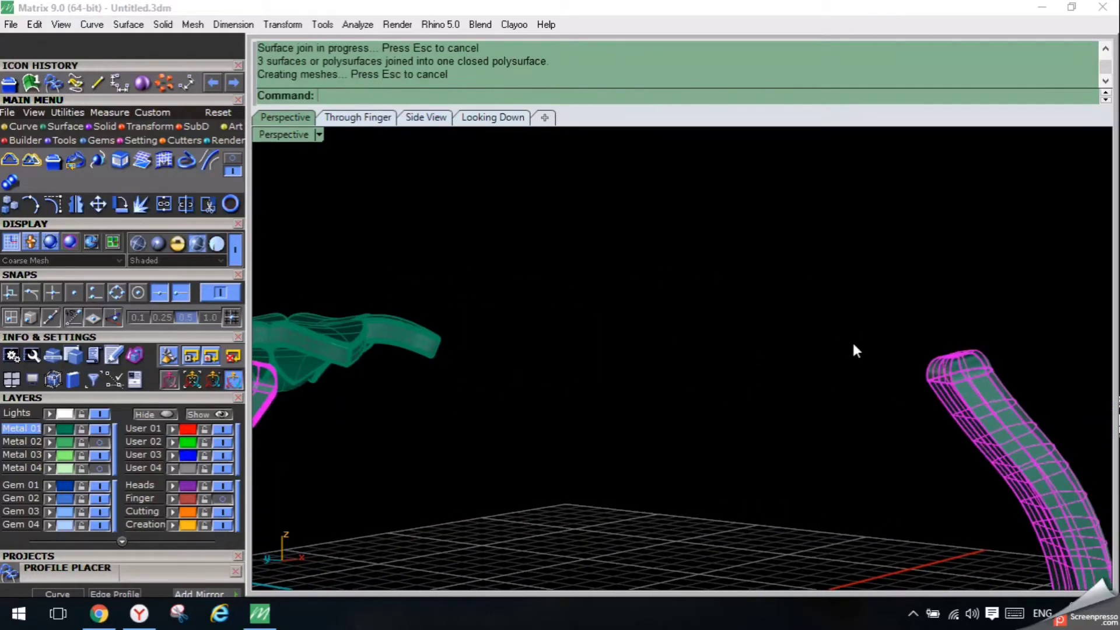
Move the whole flower slightly toward negative X and positive Y in the Looking Down view, over the shank end.
right_drag(797, 303, 631, 266)
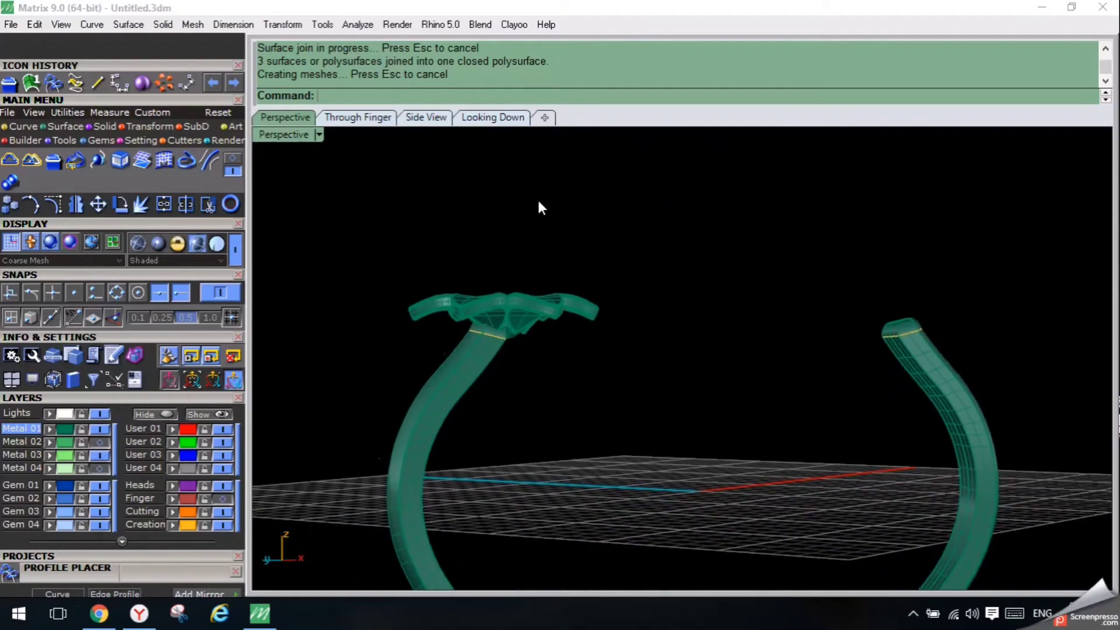
click(497, 119)
scroll(544, 315, up, 5)
click(548, 316)
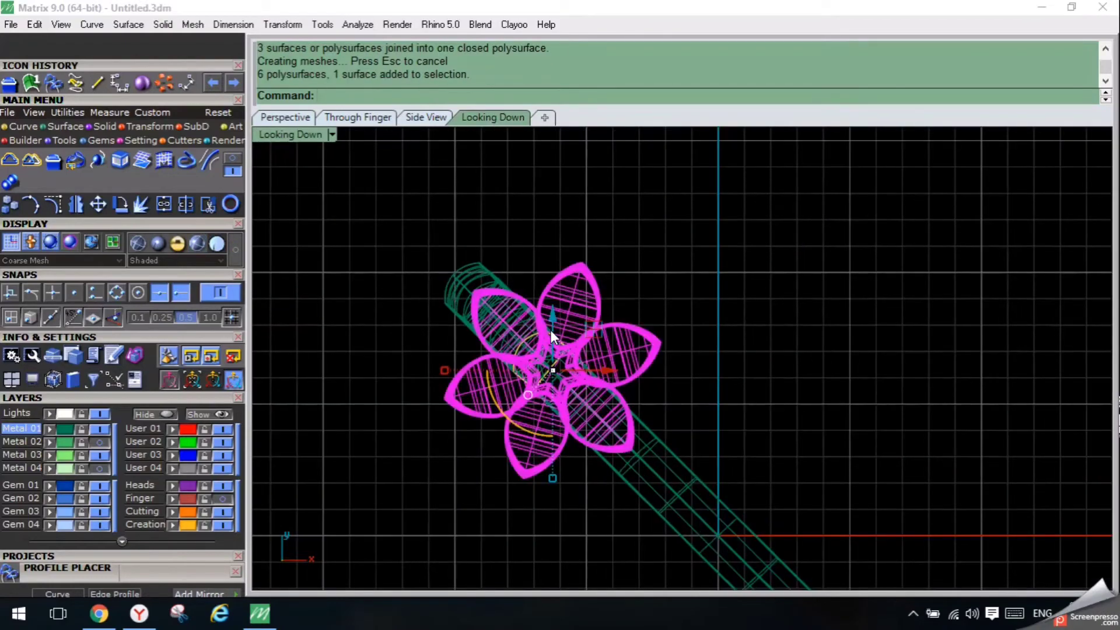
scroll(575, 363, up, 3)
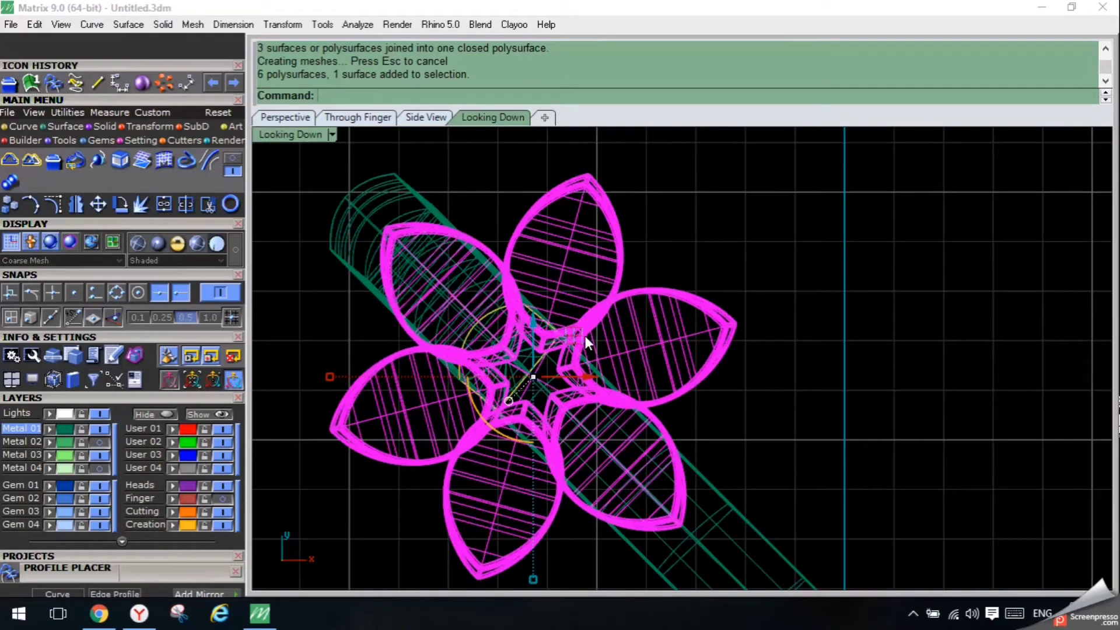
drag(585, 334, 557, 319)
Examine from below and from several angles how the flower sits on the capped shank end.
click(275, 117)
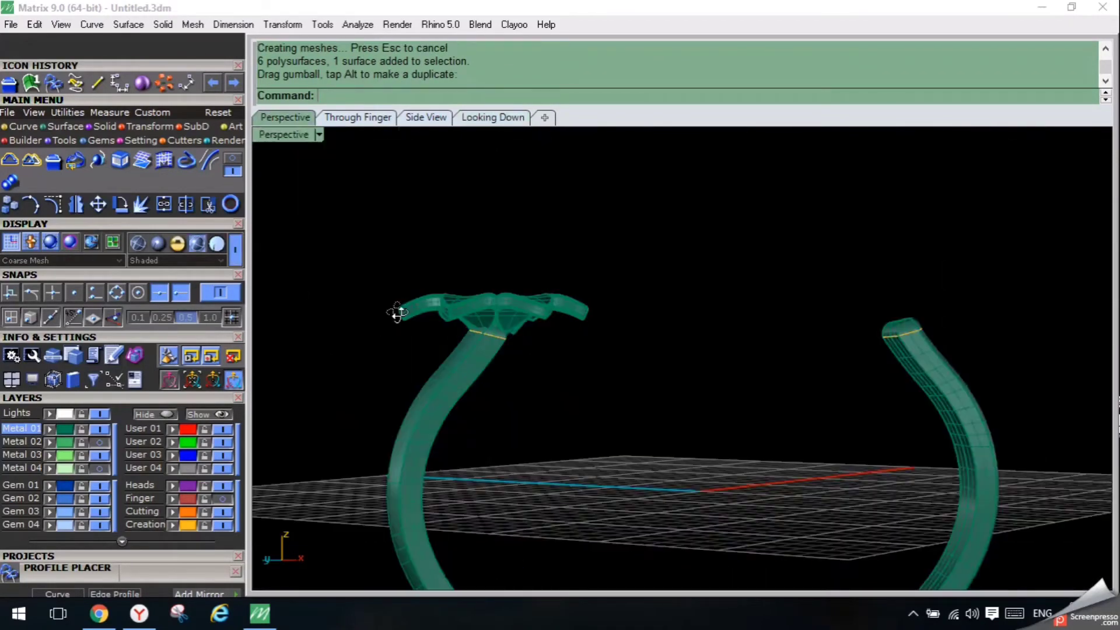
right_drag(398, 312, 429, 410)
scroll(428, 409, up, 5)
right_drag(523, 372, 695, 393)
click(700, 382)
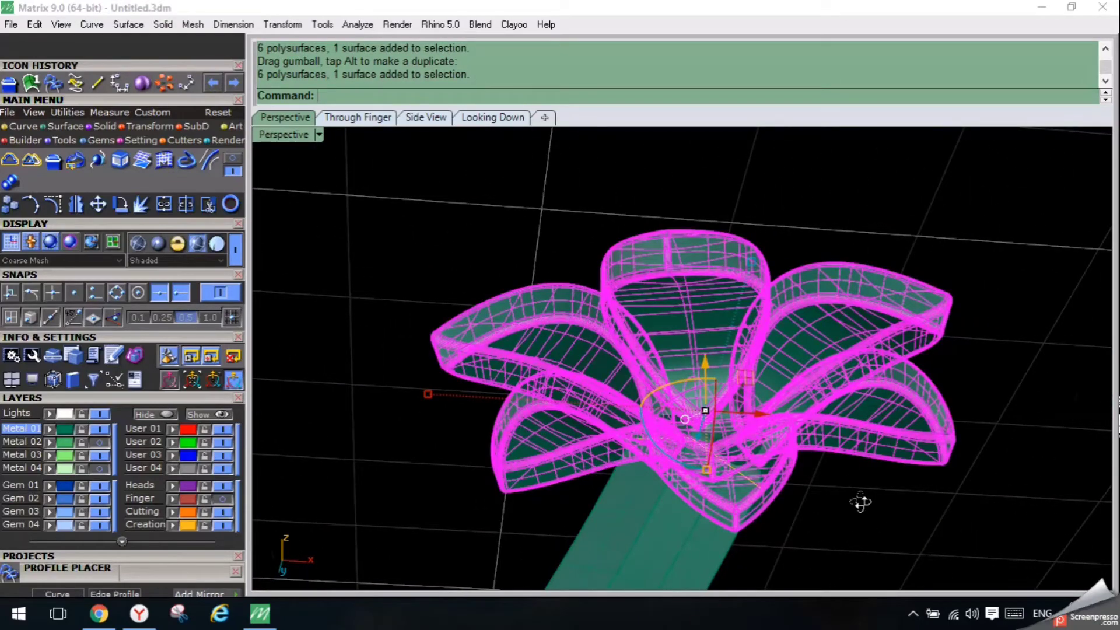
mouse_move(862, 502)
right_down()
mouse_move(636, 394)
mouse_move(797, 411)
mouse_move(800, 470)
mouse_move(895, 369)
right_up()
scroll(632, 398, down, 3)
scroll(876, 407, up, 4)
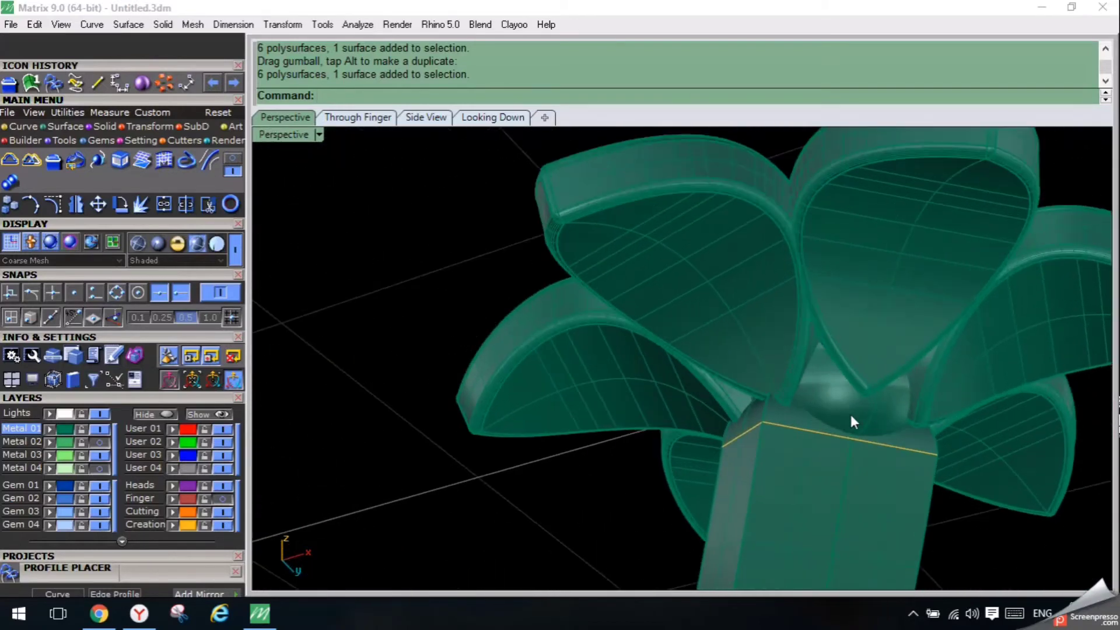
scroll(701, 398, up, 3)
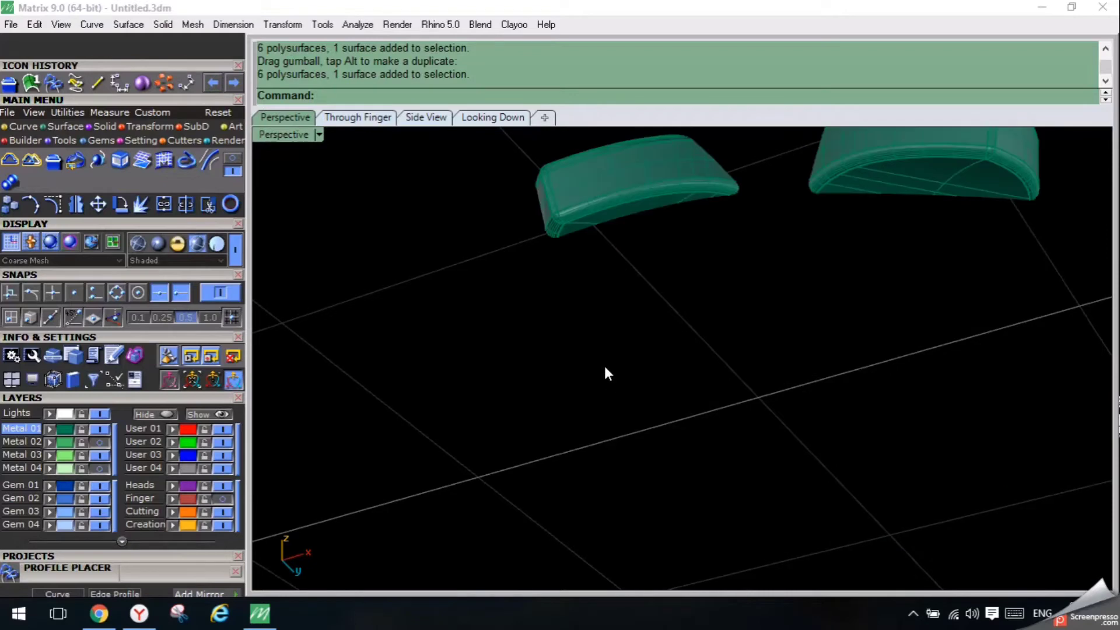
scroll(605, 365, down, 3)
scroll(495, 152, up, 3)
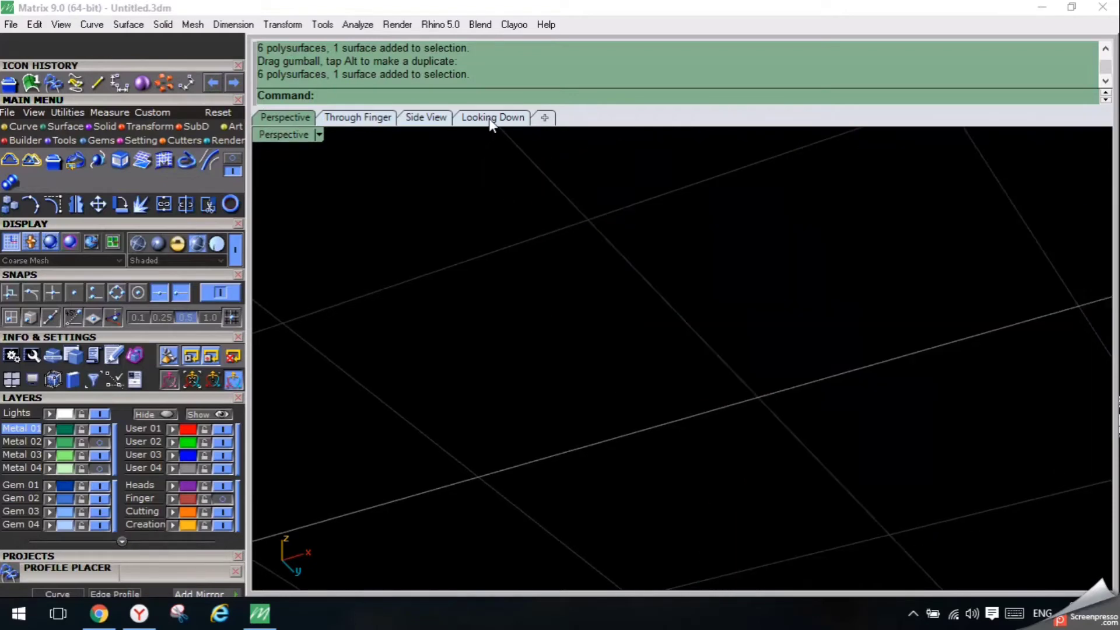
scroll(532, 427, down, 3)
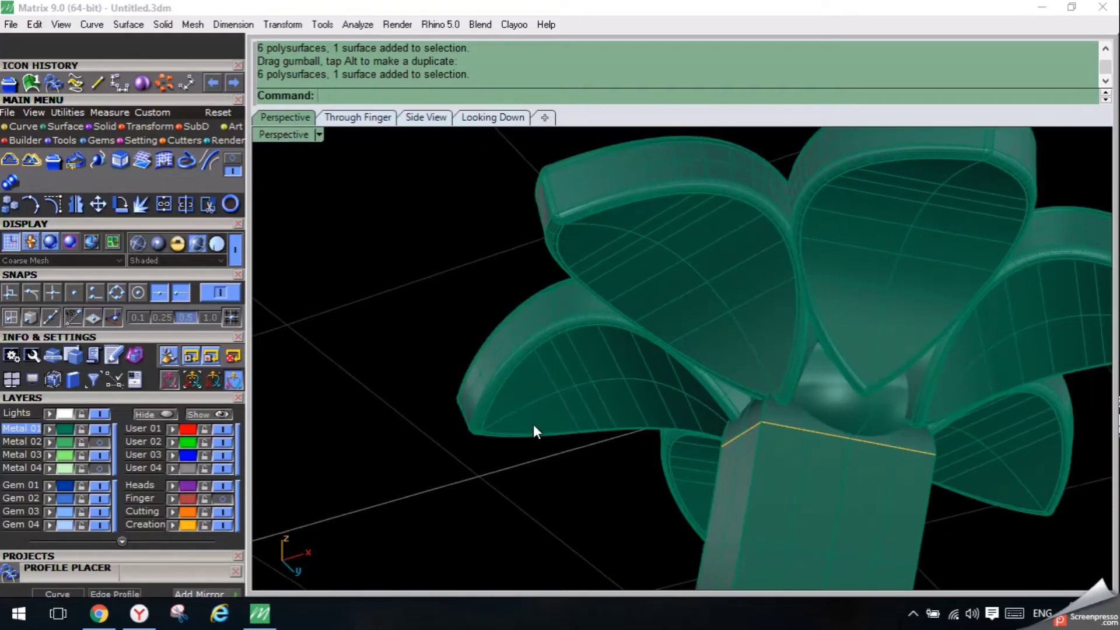
scroll(533, 431, down, 2)
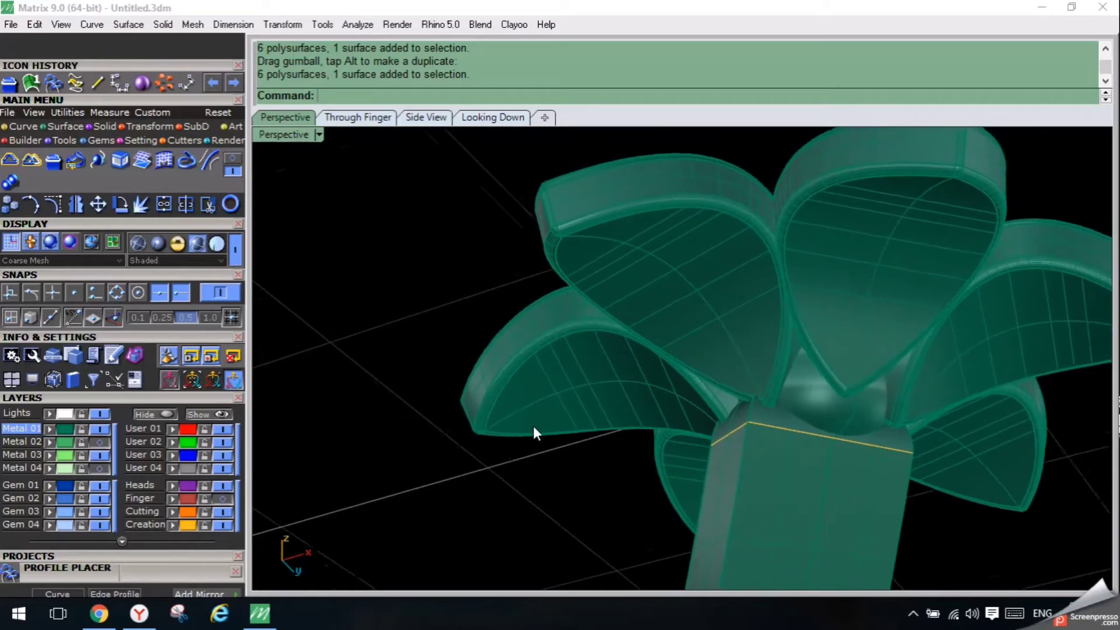
Align the flower's gumball with the diagonal shank in the Looking Down view and shift the flower slightly outward along the shank's direction.
double_click(292, 138)
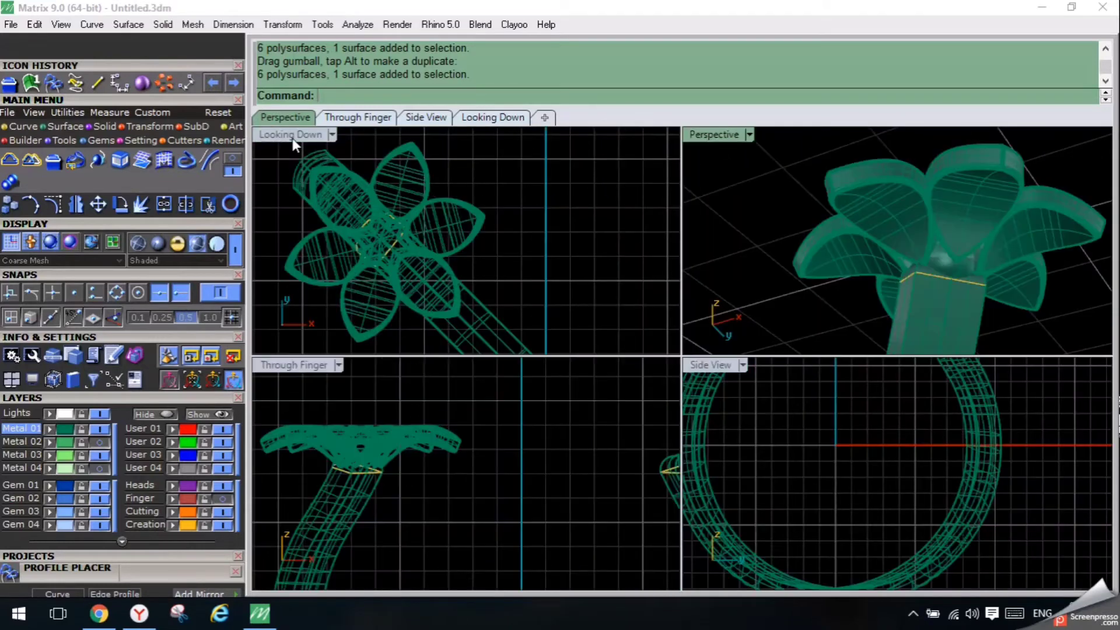
click(415, 191)
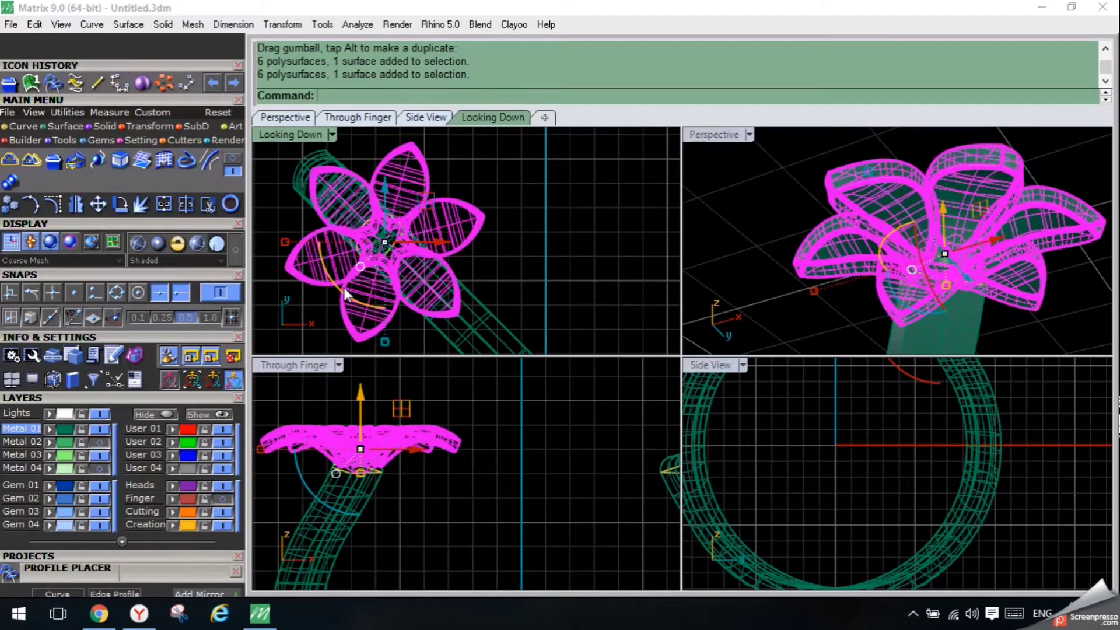
ctrl+drag(337, 287, 373, 335)
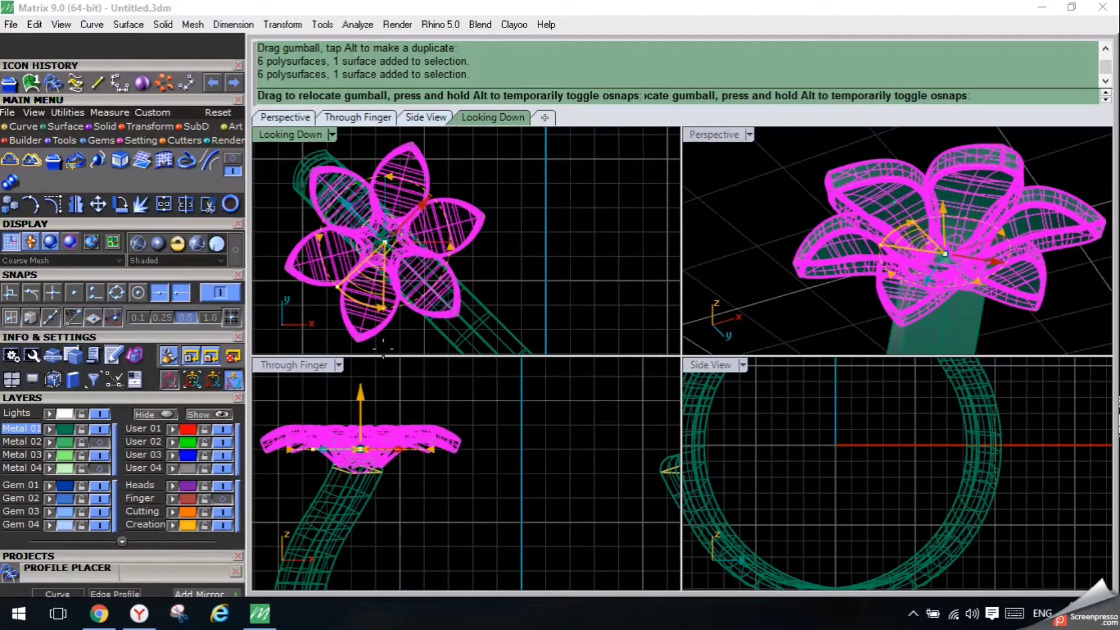
click(344, 209)
double_click(714, 135)
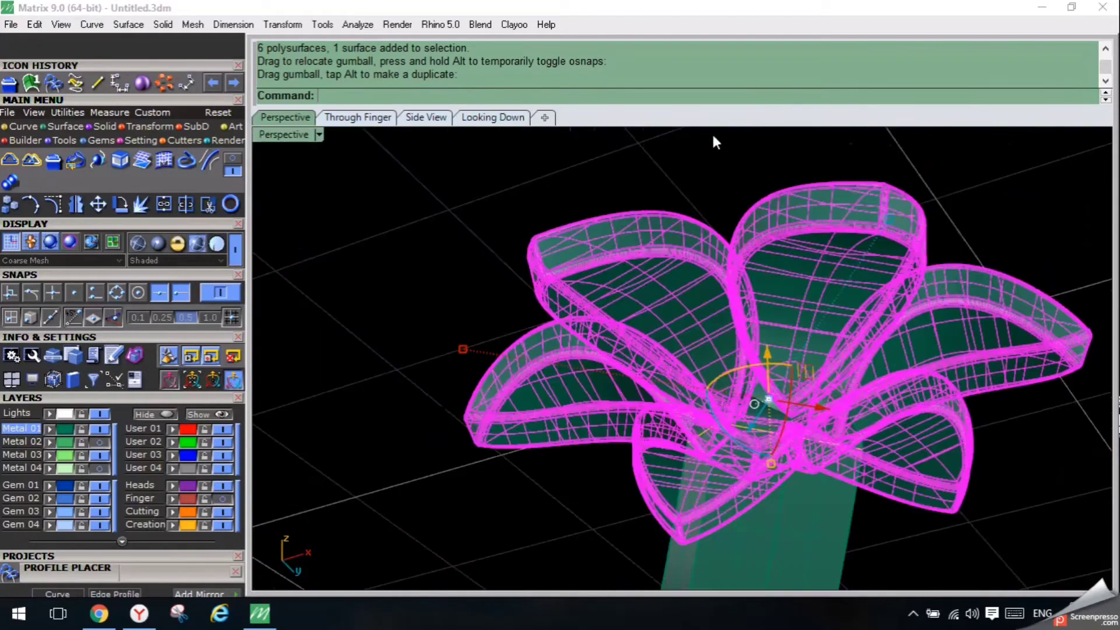
click(727, 157)
right_drag(726, 156, 838, 270)
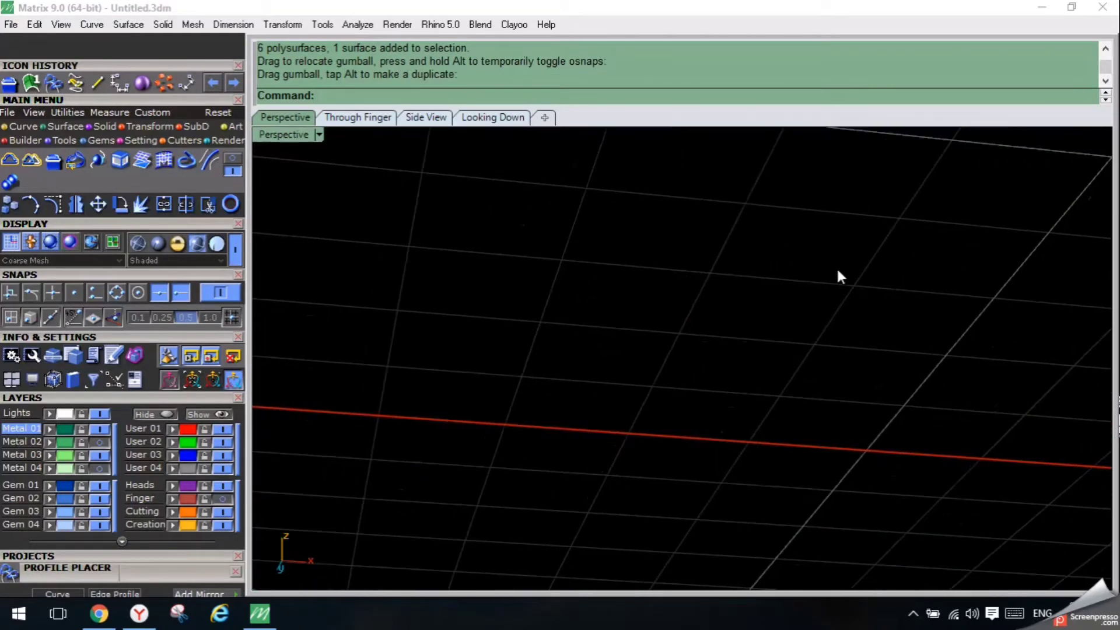
scroll(836, 274, down, 10)
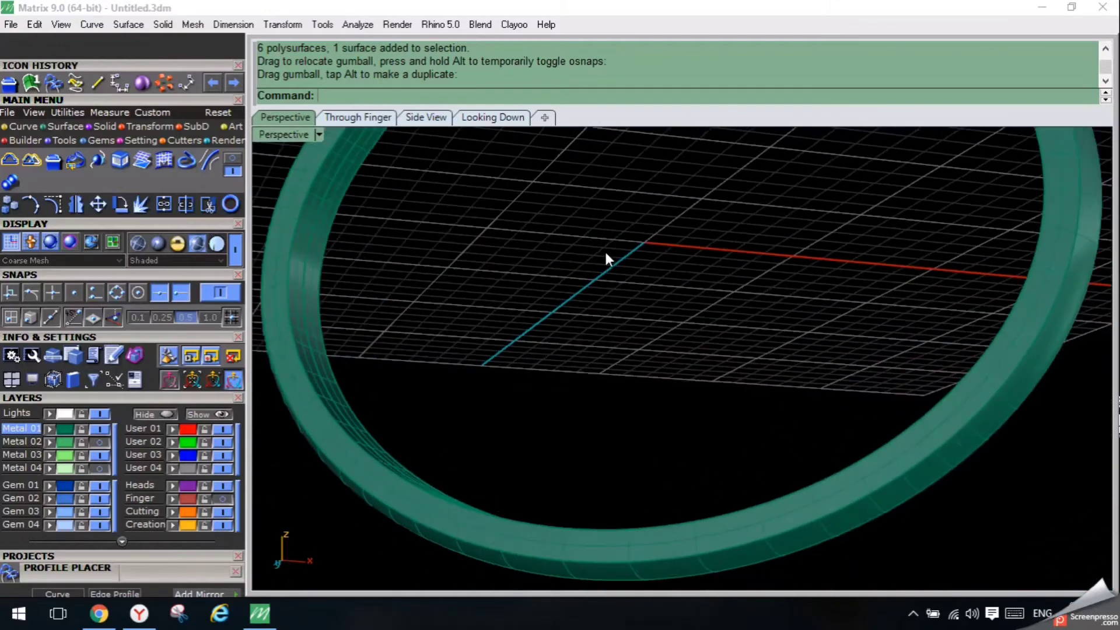